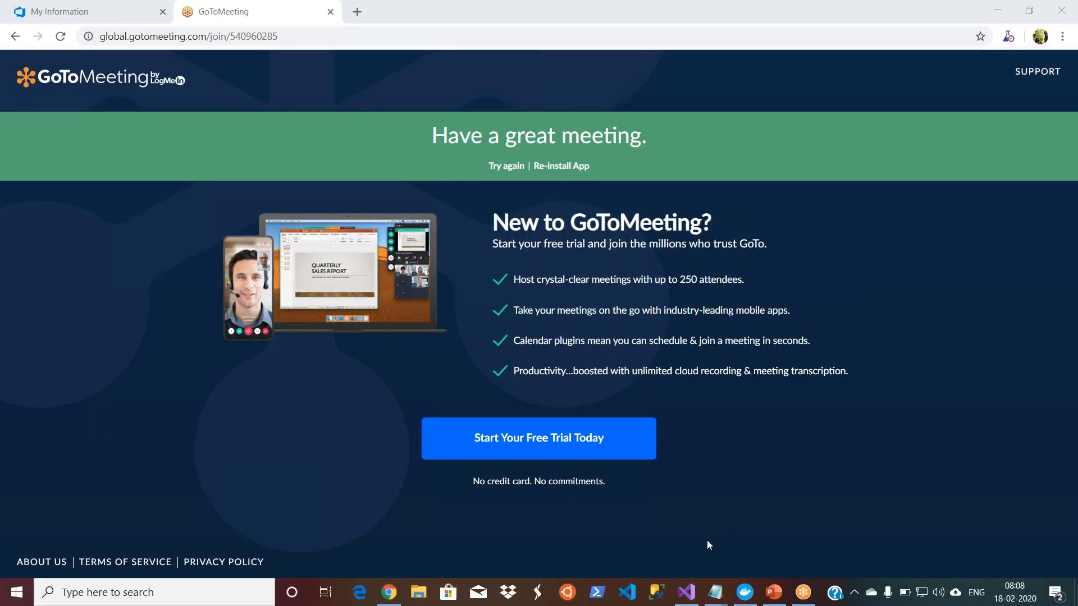
Step: Open the Azure portal in the browser and go to the purnaaks Kubernetes service from the recent resources
left_click(388, 595)
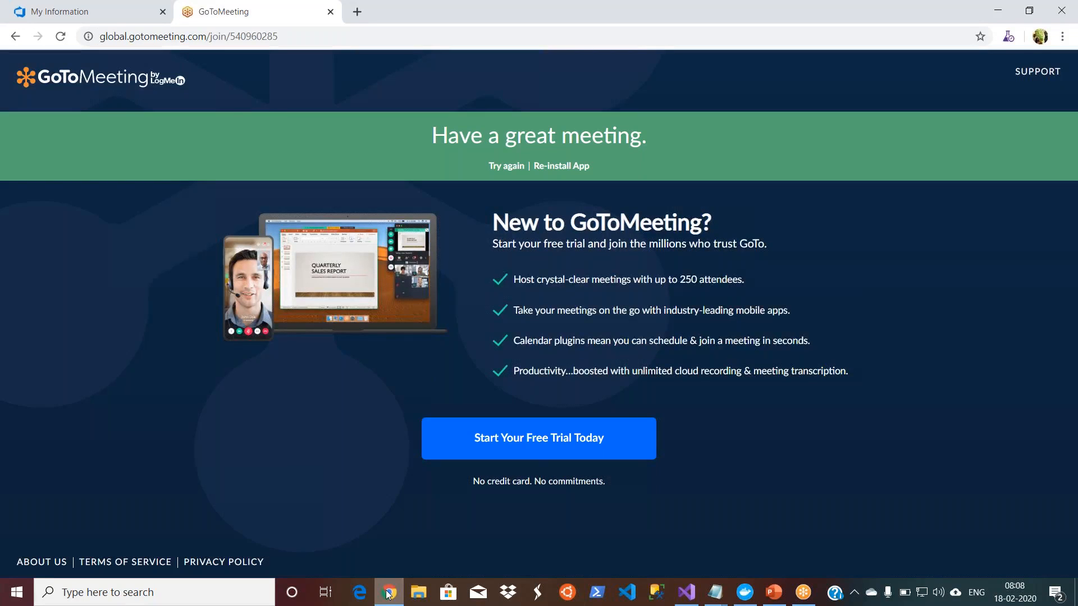
left_click(114, 17)
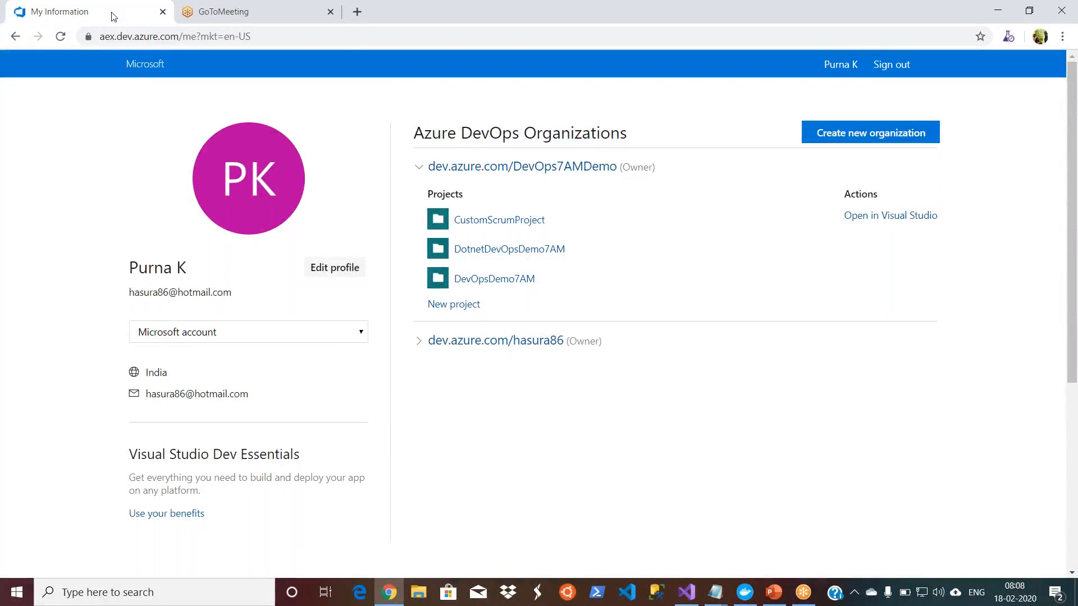
left_click(260, 13)
left_click(299, 38)
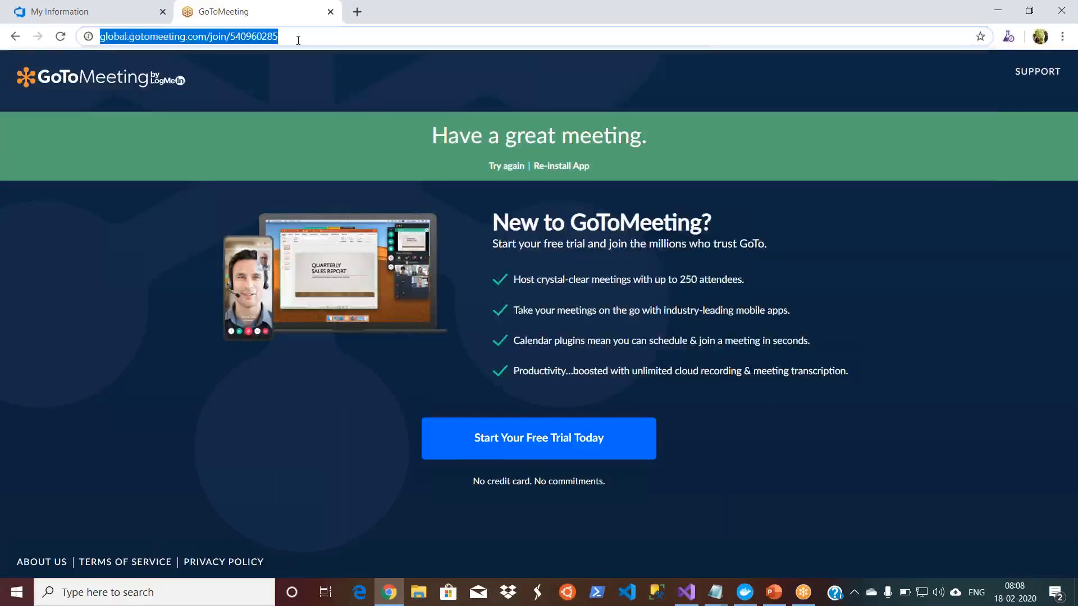
type("por")
key("Return")
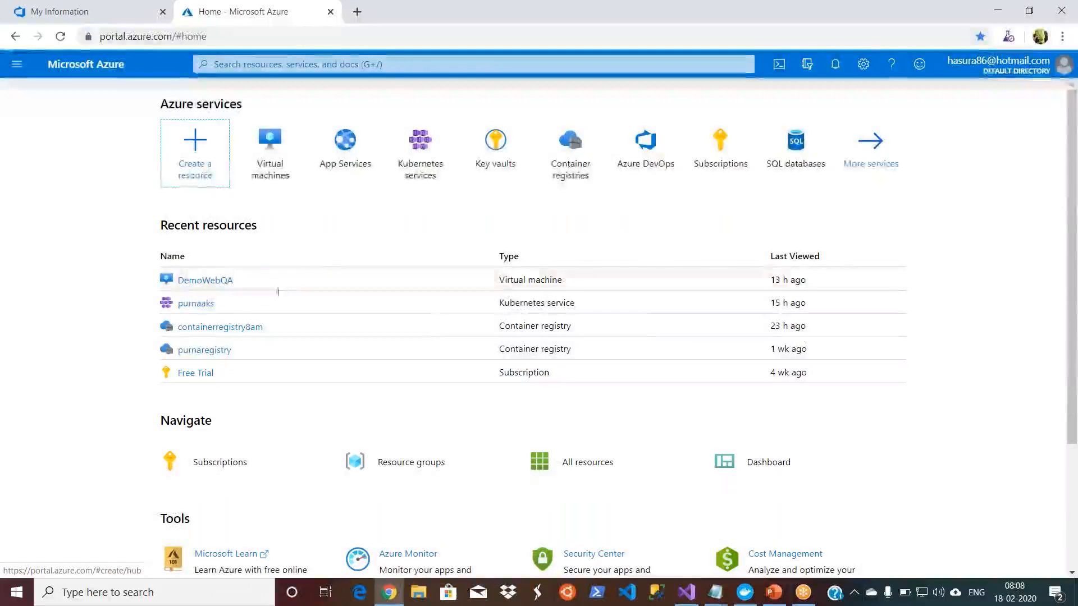
left_click(204, 304)
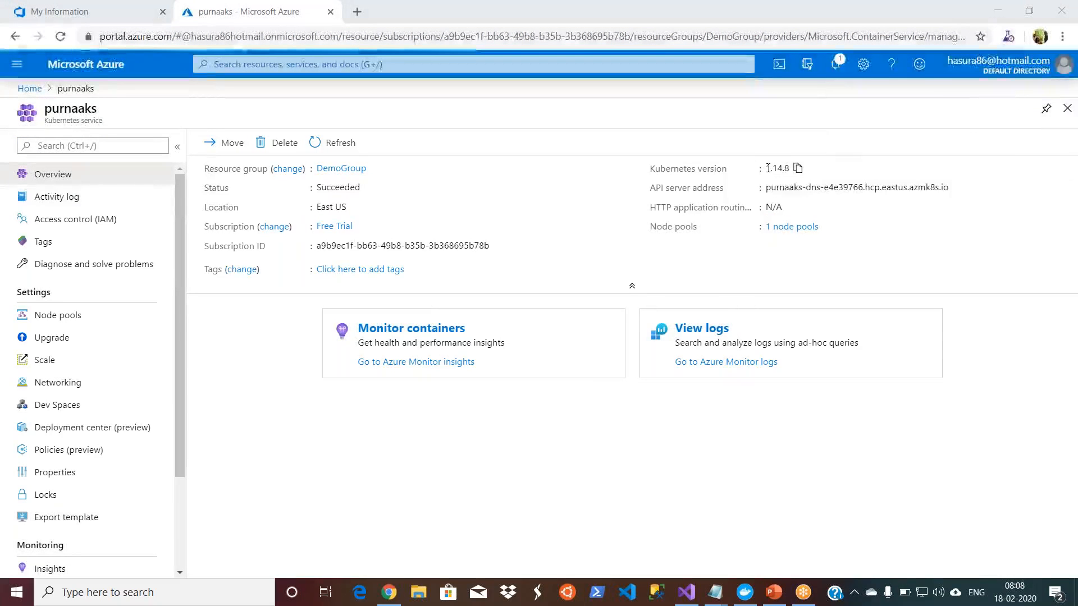
Step: Launch Cloud Shell and fetch the cluster credentials by running "az aks get-credentials -g demogroup -n purnaaks"
left_click(786, 63)
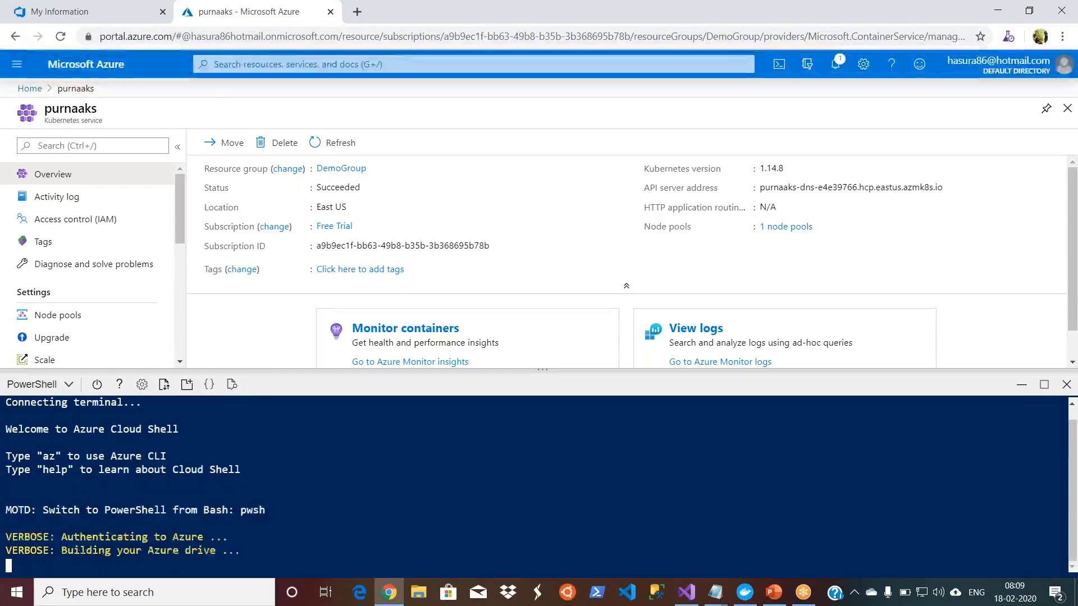
type("az aks ")
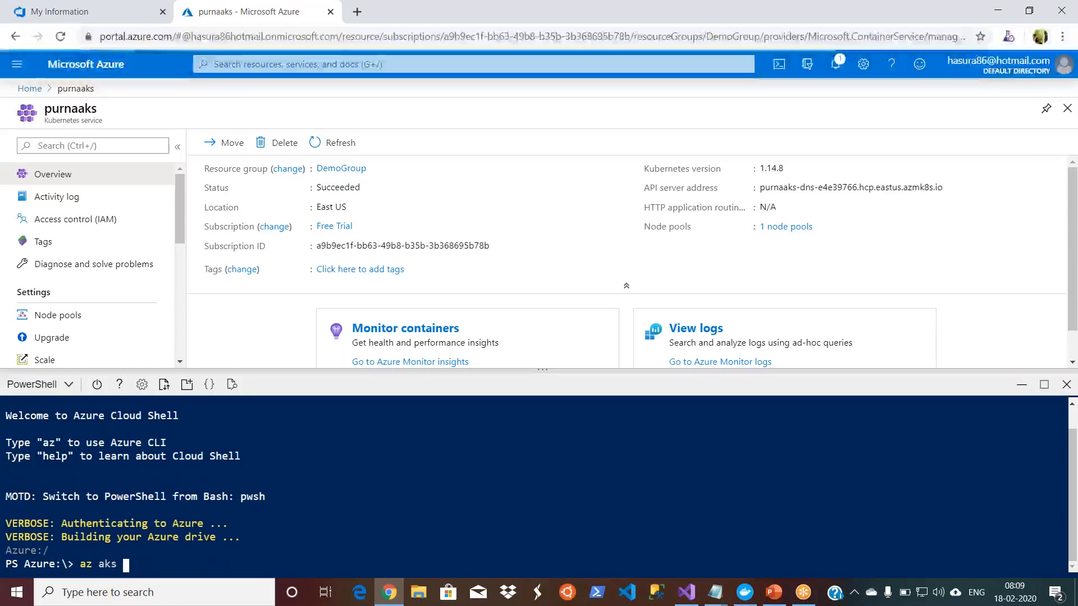
type("get-c")
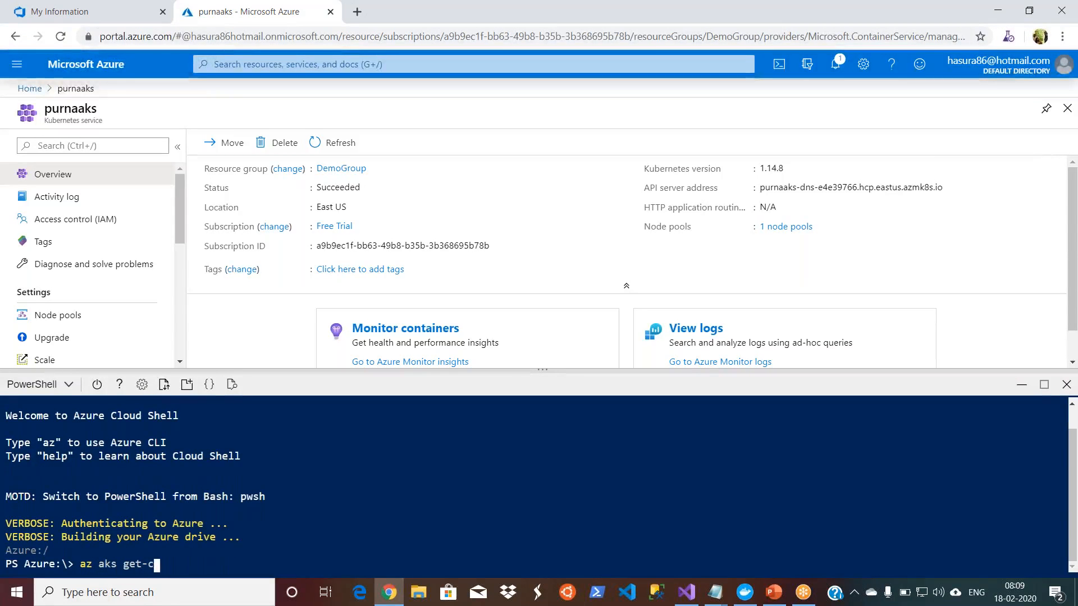
type("redential")
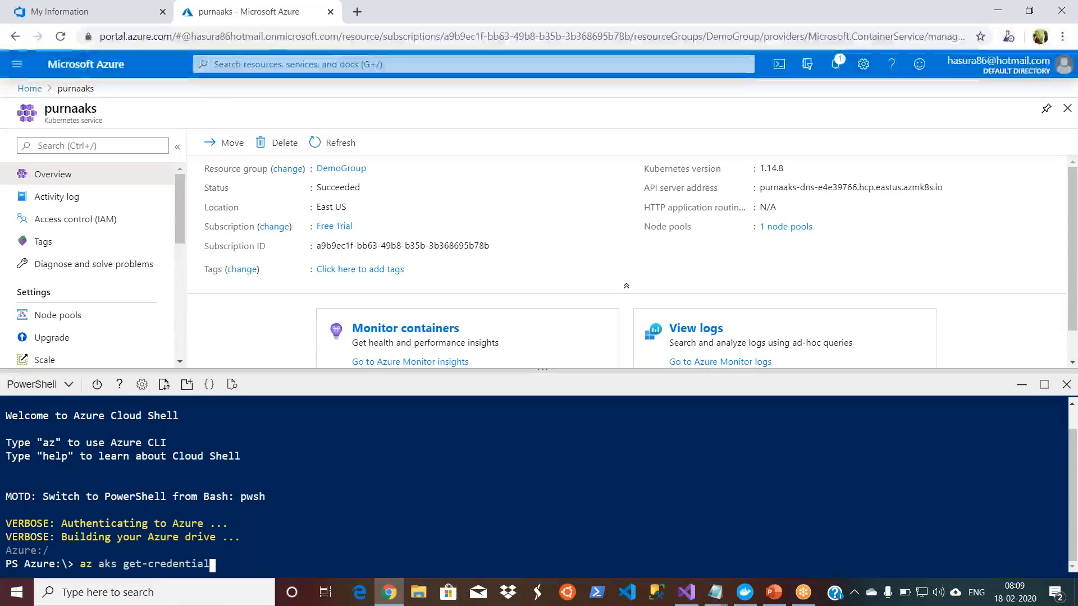
type("s -")
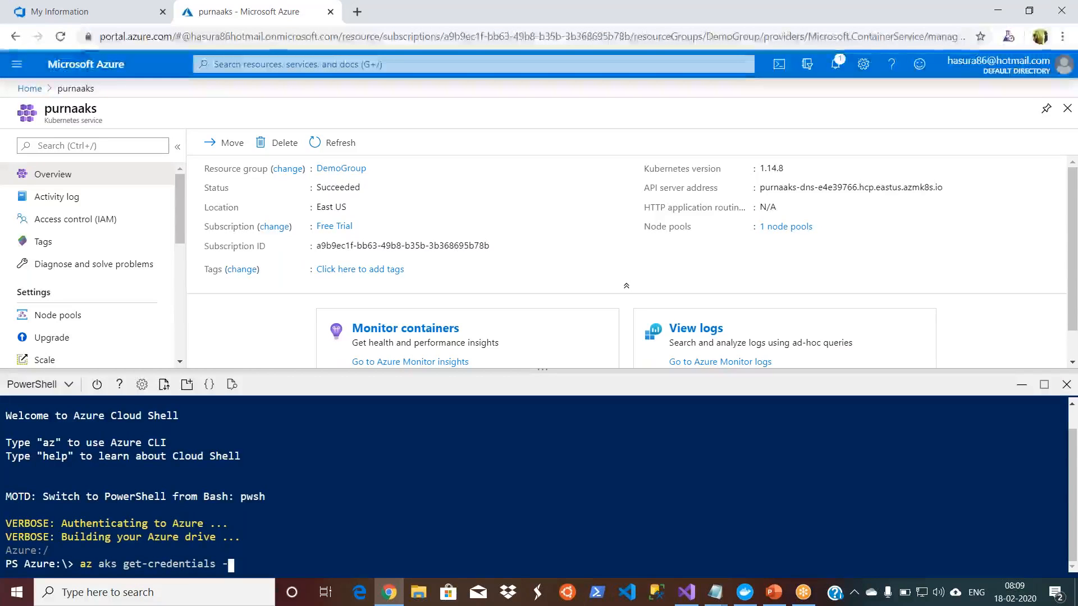
type("g demogro")
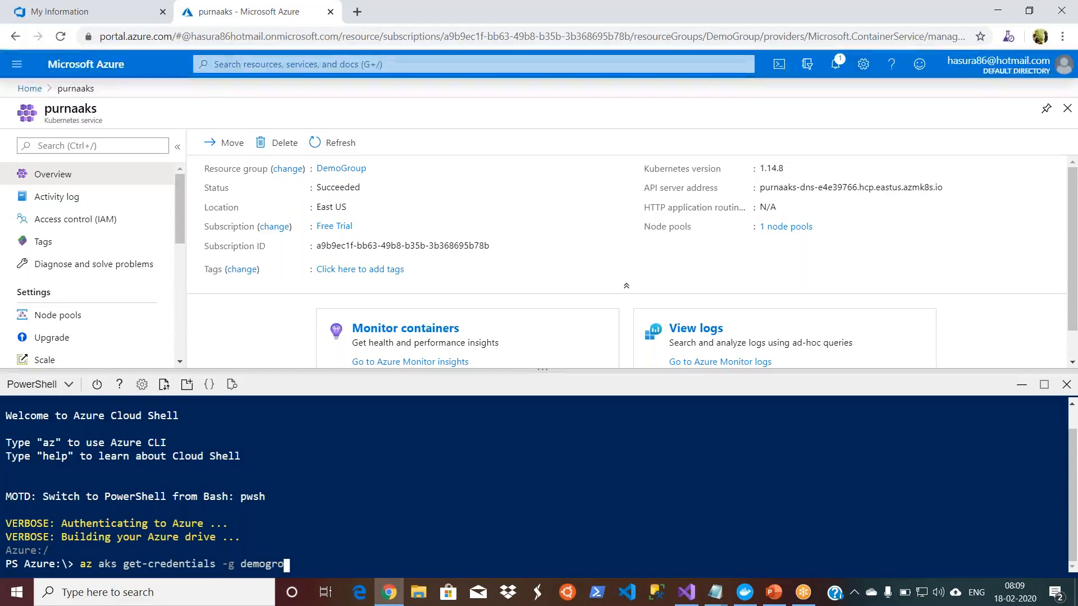
type("up -")
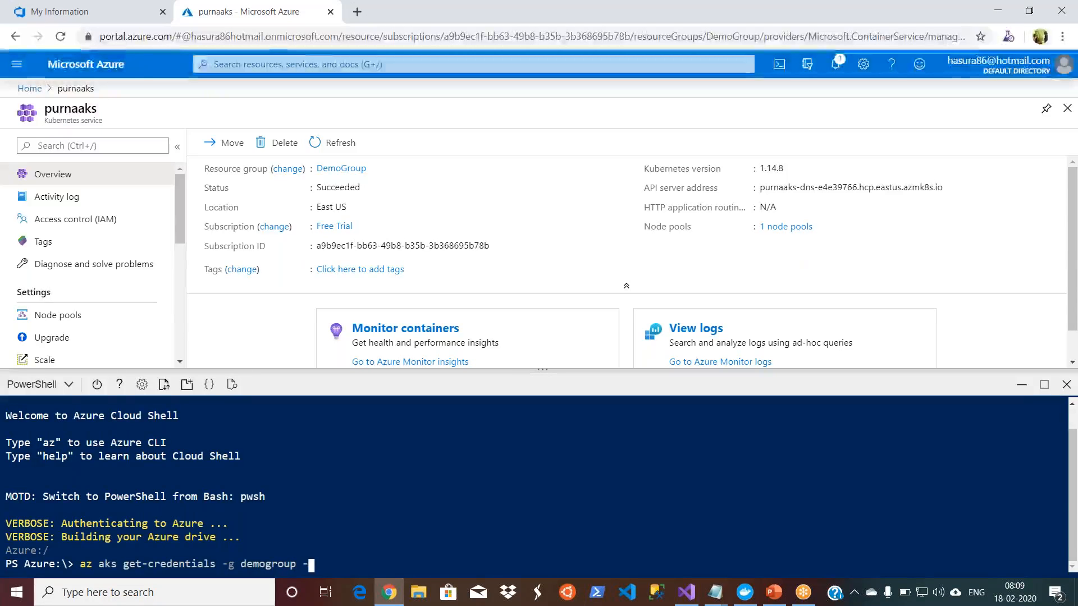
type("n purnaaks")
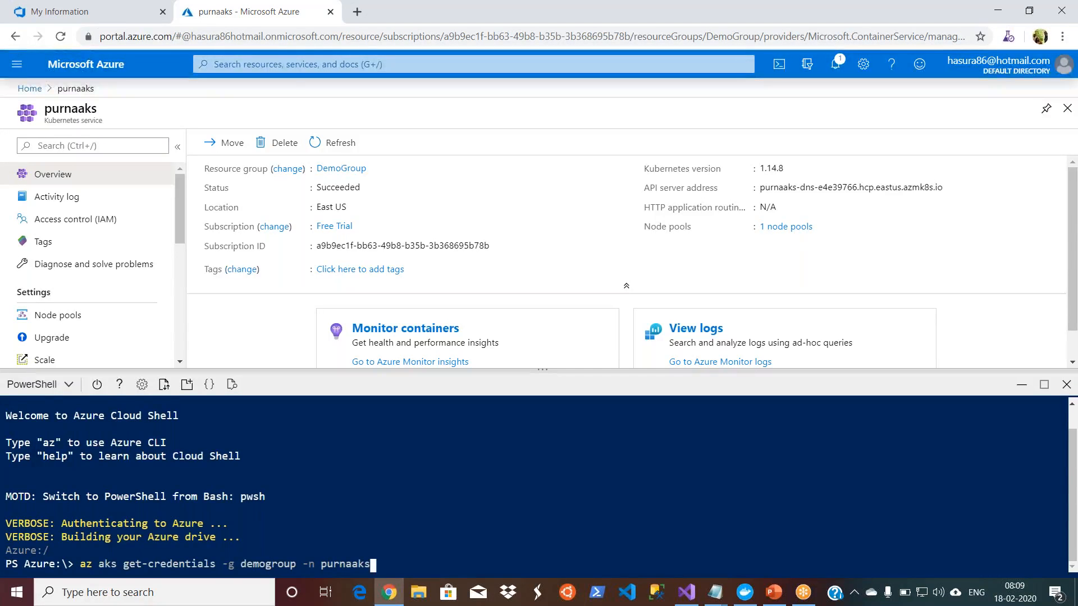
key("Return")
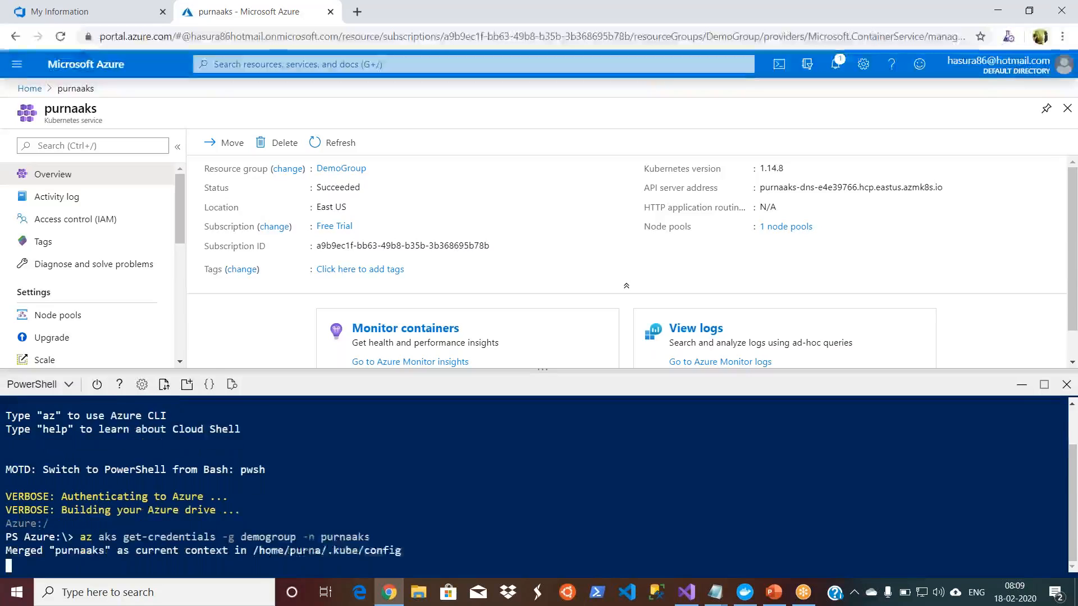
Step: Run "az aks browse -g demogroup -n purnaaks" in Cloud Shell to open the cluster's console
type("az ak")
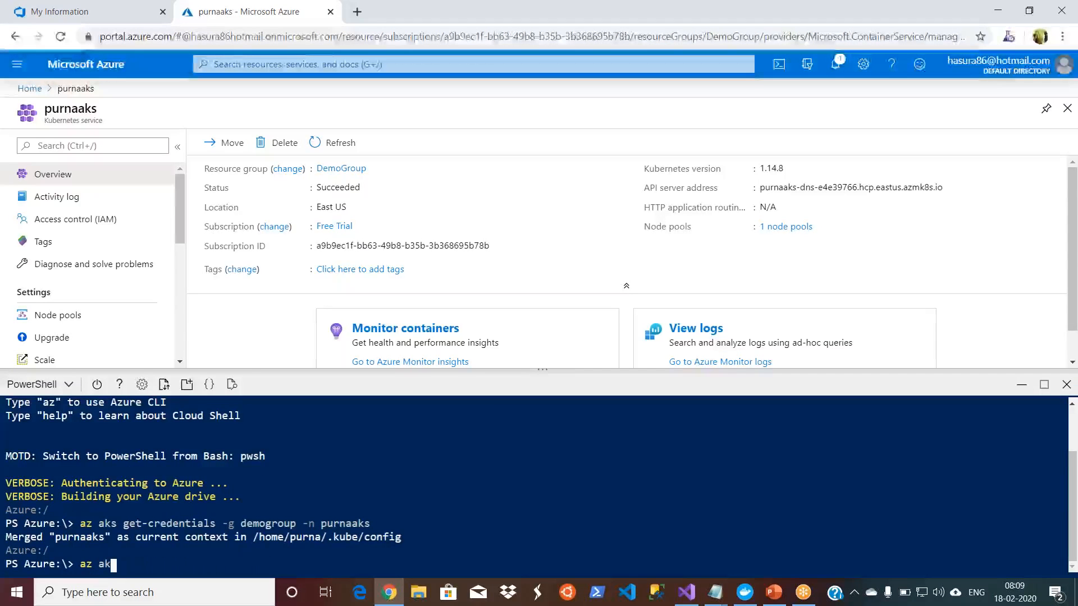
type("s browse")
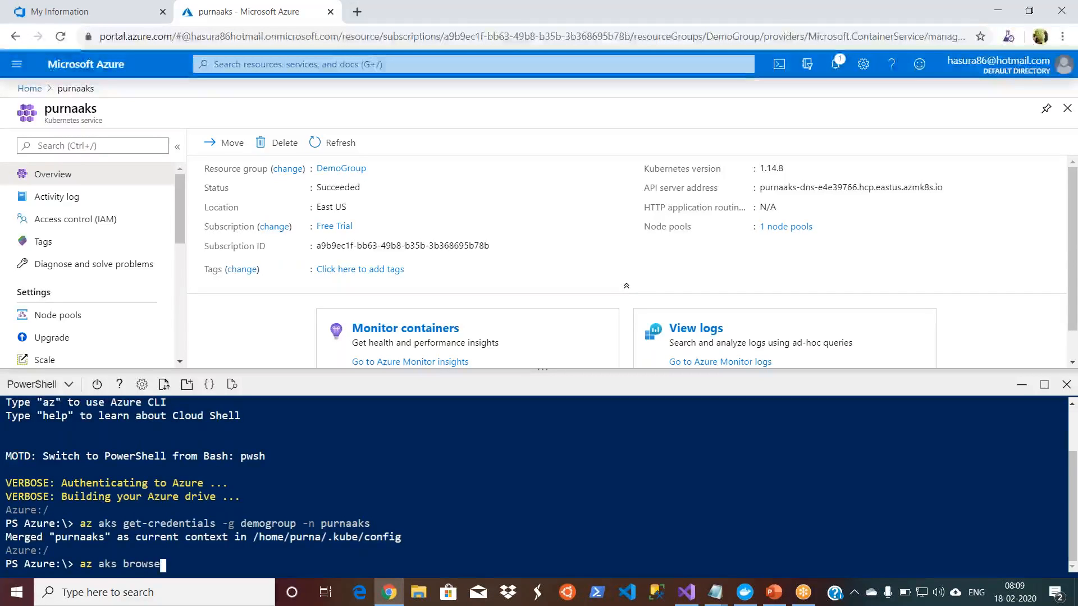
type(" -g ")
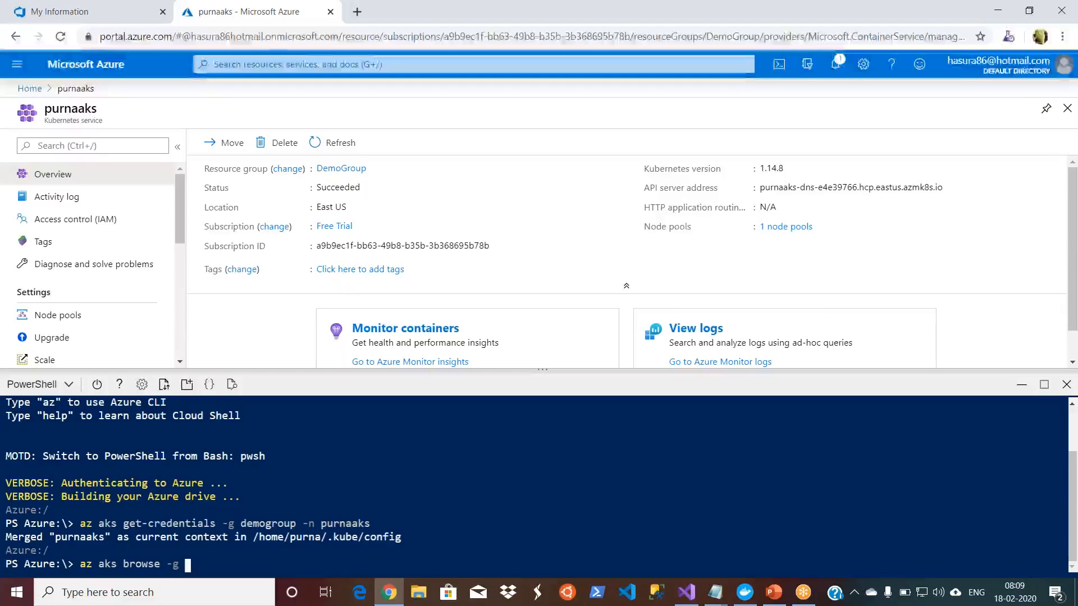
type("demogroup -n purnaaks")
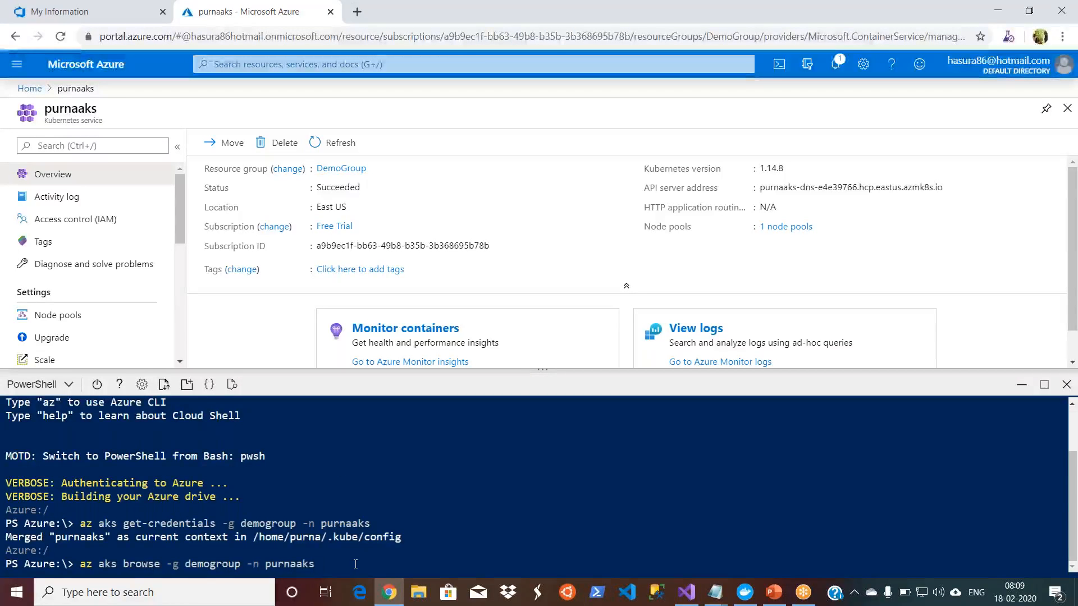
key("Return")
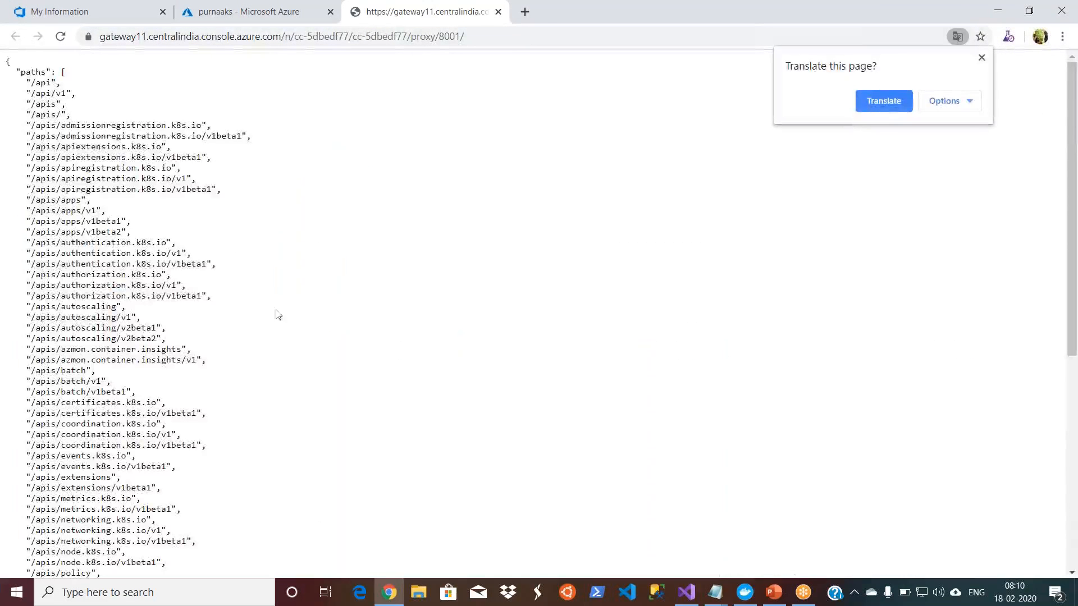
Step: Examine the API paths listed on the console page and the Kubernetes version on the purnaaks cluster's overview
left_click_drag(9, 59, 214, 575)
left_click(471, 540)
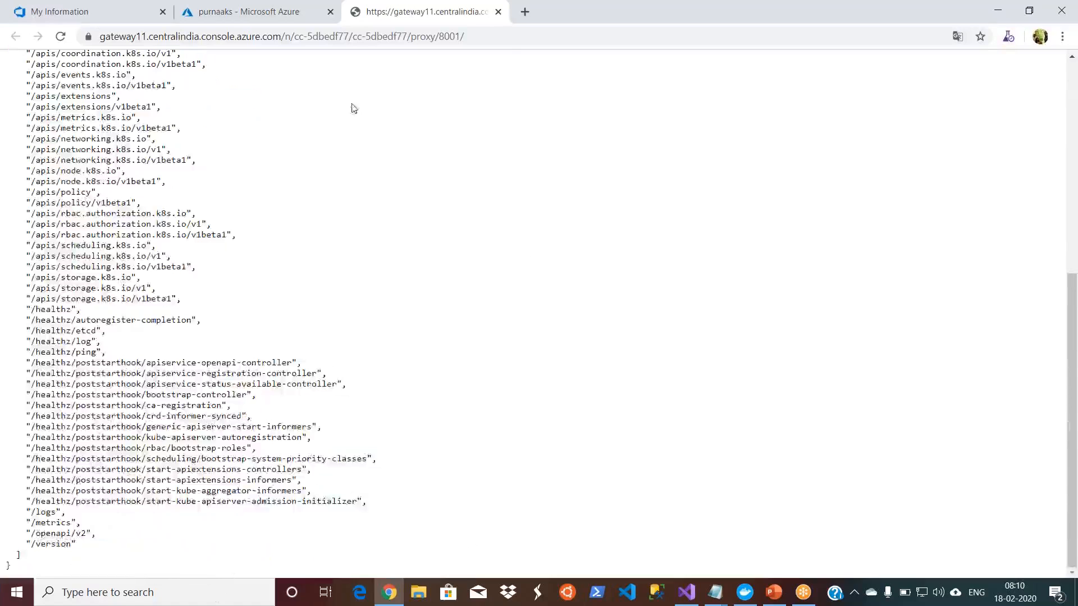
left_click(248, 11)
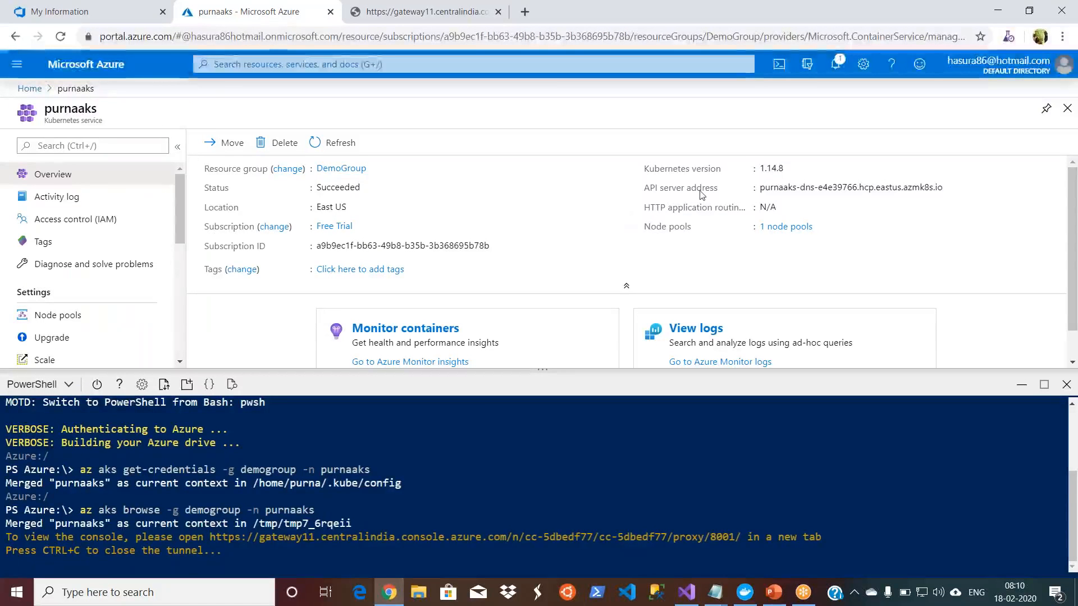
left_click_drag(761, 169, 784, 169)
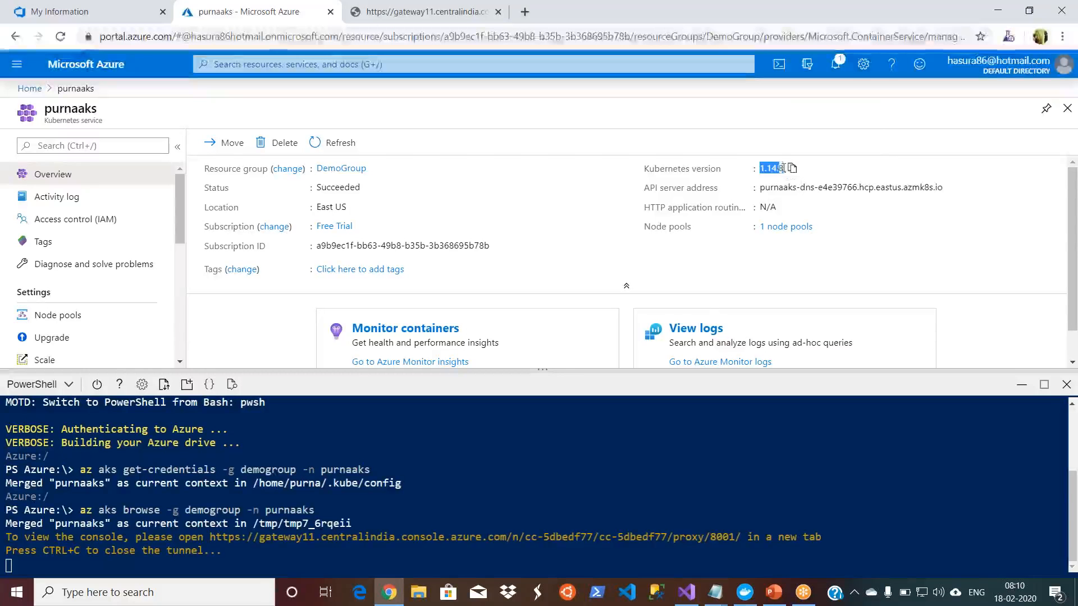
left_click(739, 269)
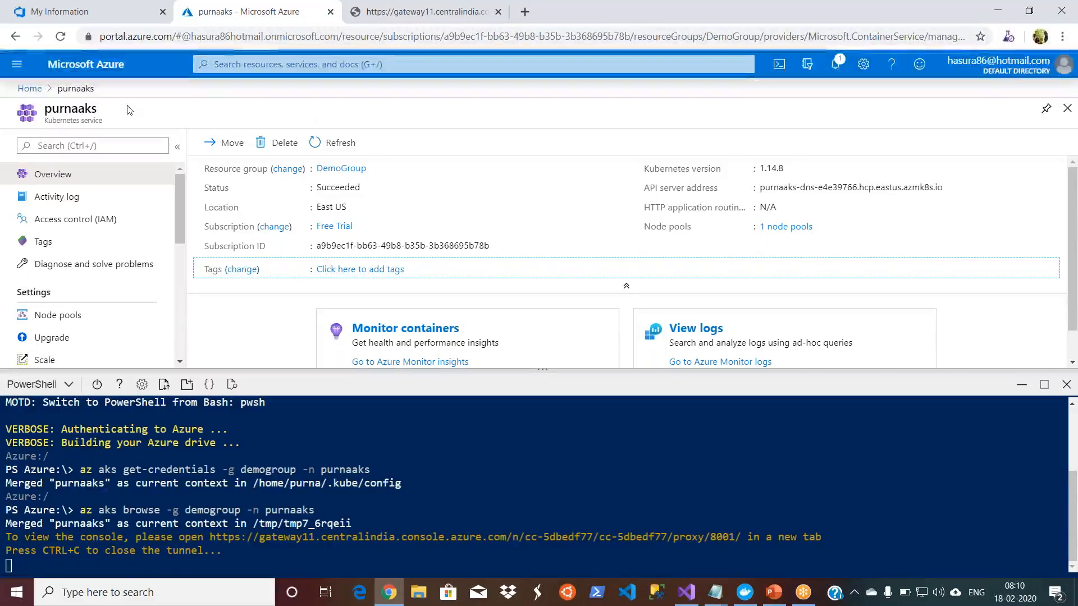
Step: Start creating a new cluster from Kubernetes services, shrinking the Cloud Shell pane, and assign it to the DemoGroup resource group
left_click(29, 89)
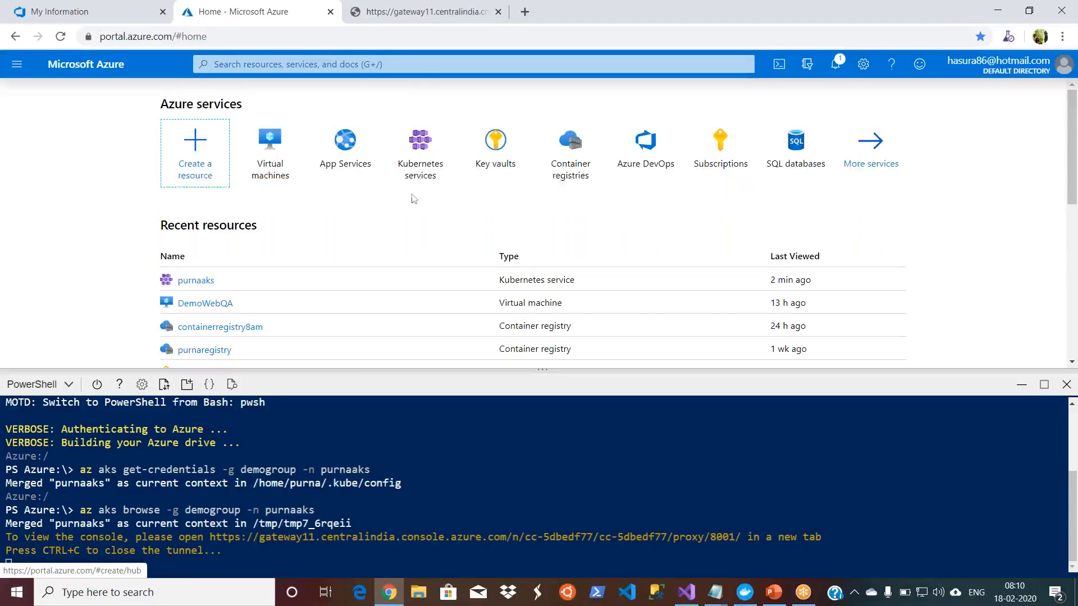
left_click(424, 152)
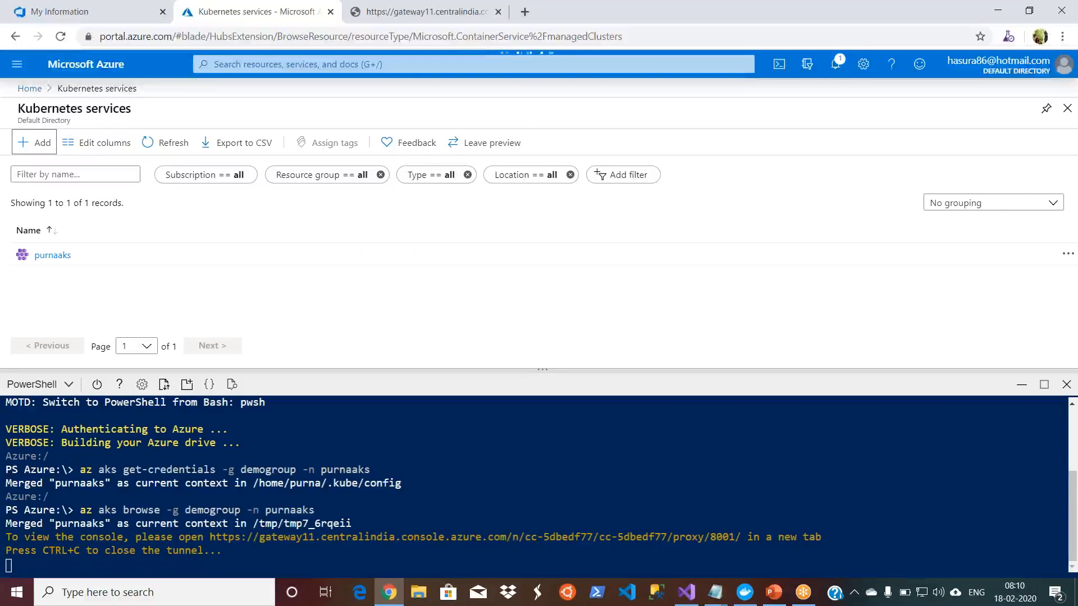
left_click_drag(542, 370, 546, 488)
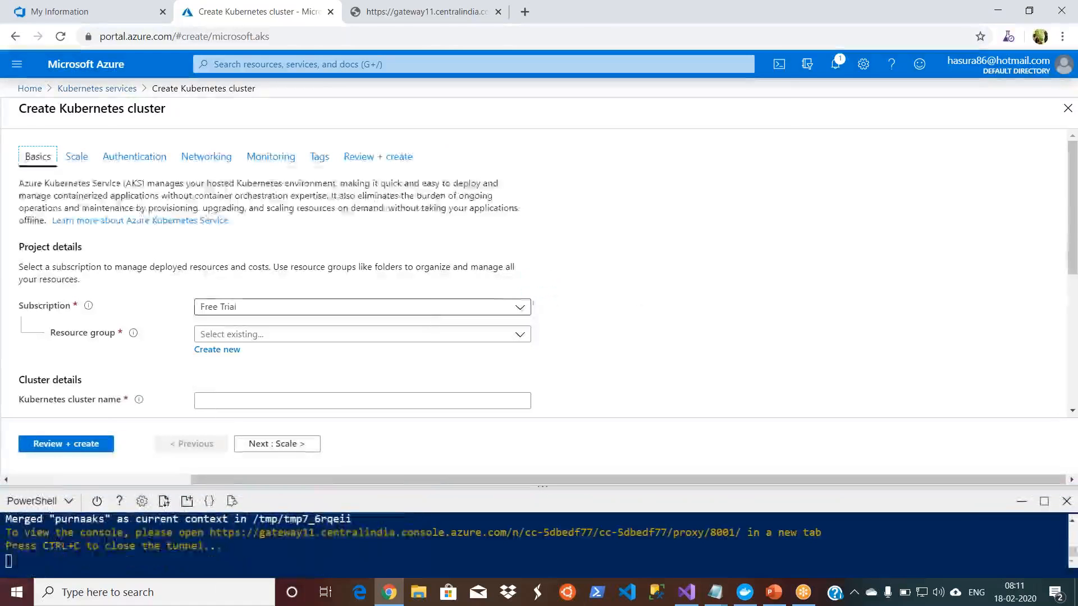
left_click(520, 337)
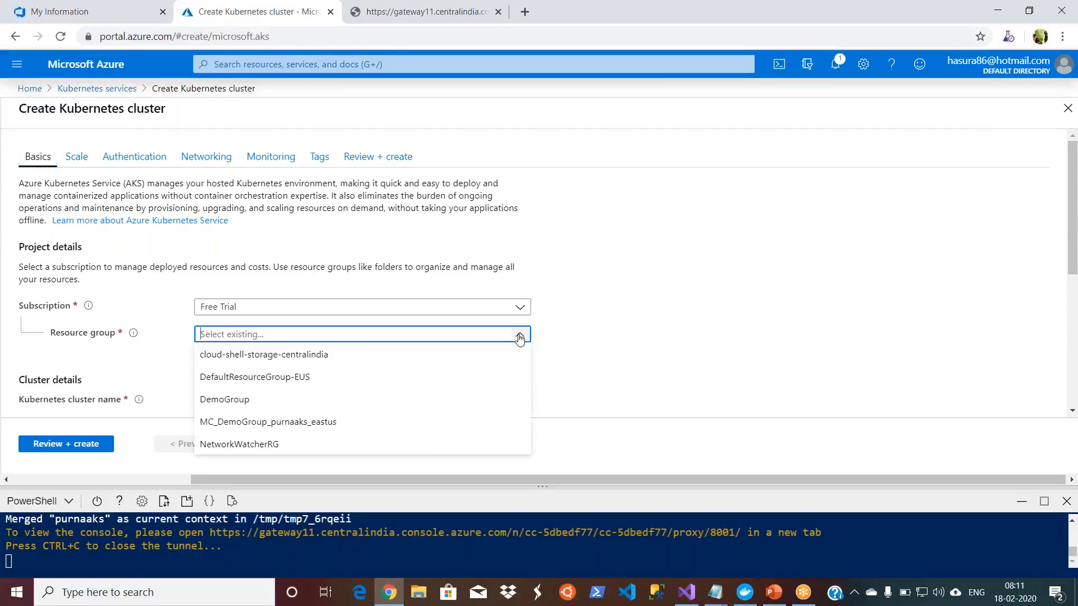
left_click(382, 401)
left_click(775, 304)
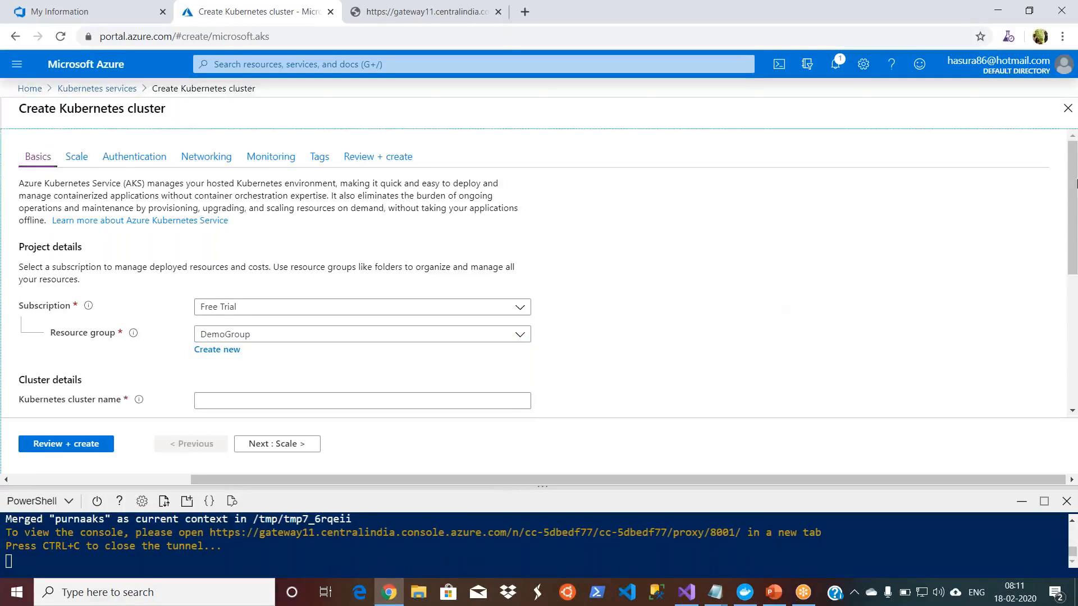
Step: Review the Kubernetes versions offered in the new cluster's details without changing the selection
scroll(1072, 207, "down", 3)
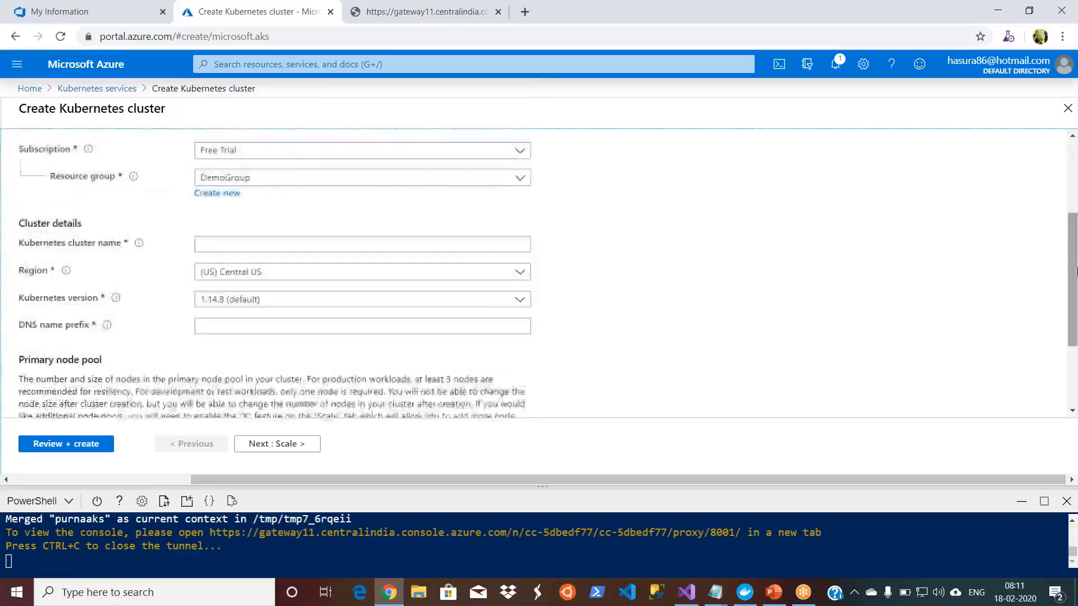
left_click(473, 308)
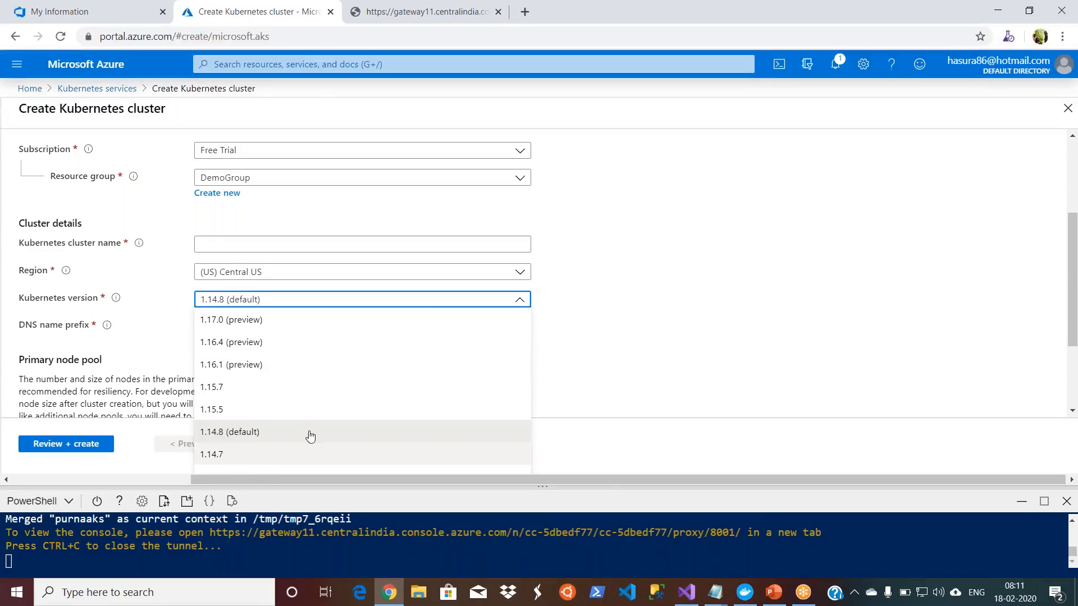
left_click(686, 331)
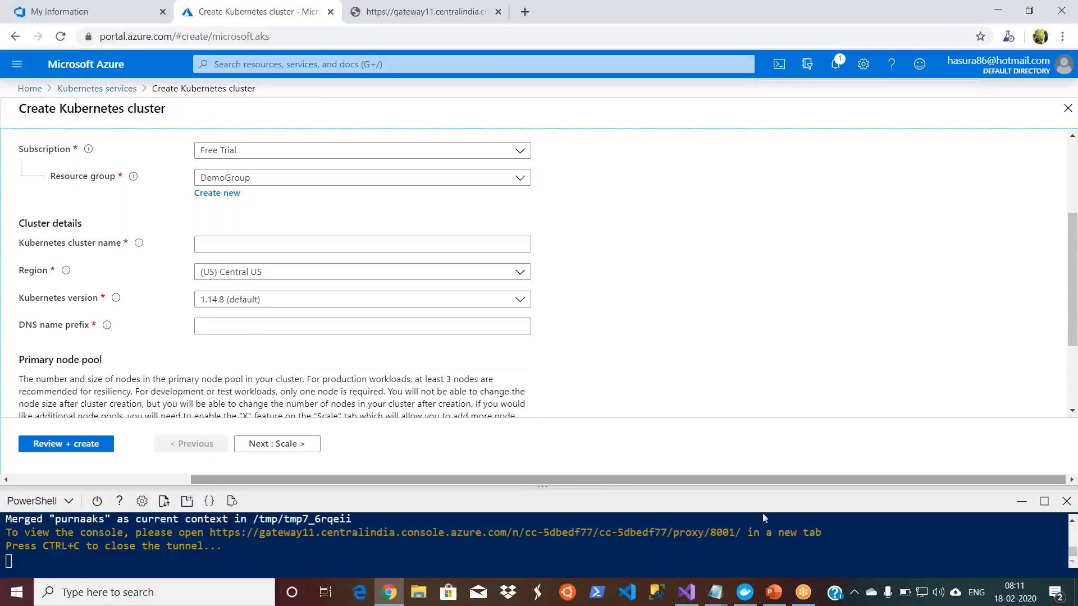
left_click(768, 602)
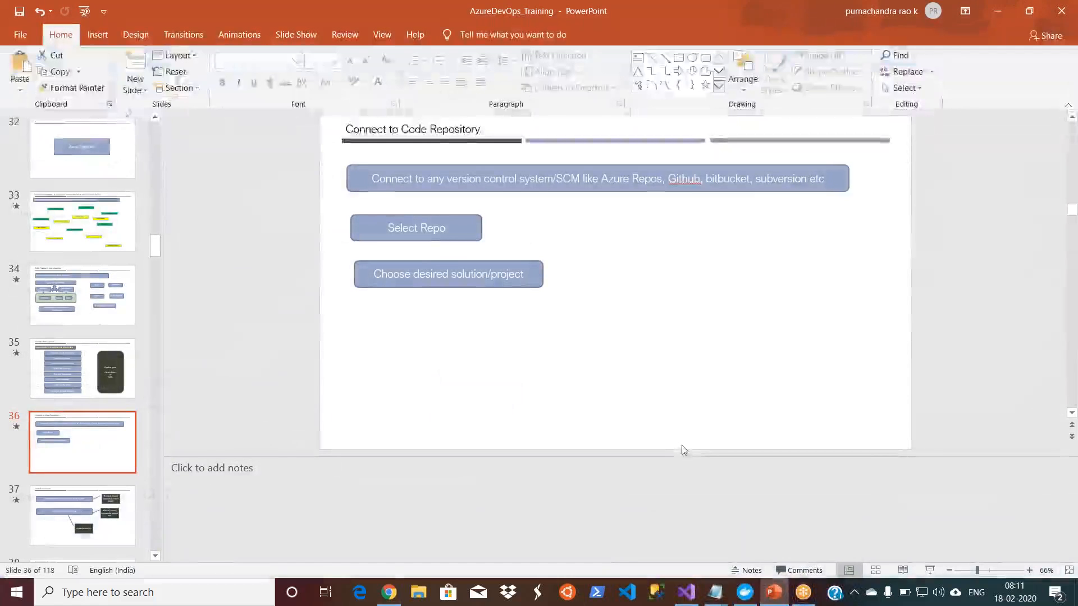
left_click(773, 602)
Step: Enlarge the Cloud Shell pane and stop the running az aks browse tunnel
left_click_drag(553, 487, 552, 390)
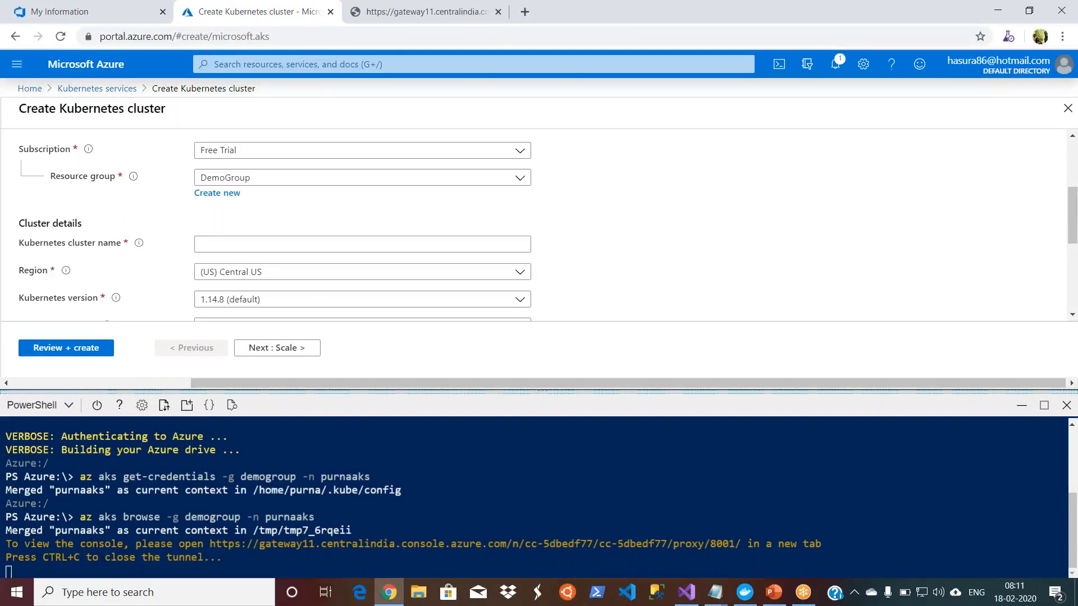
key("ctrl+c")
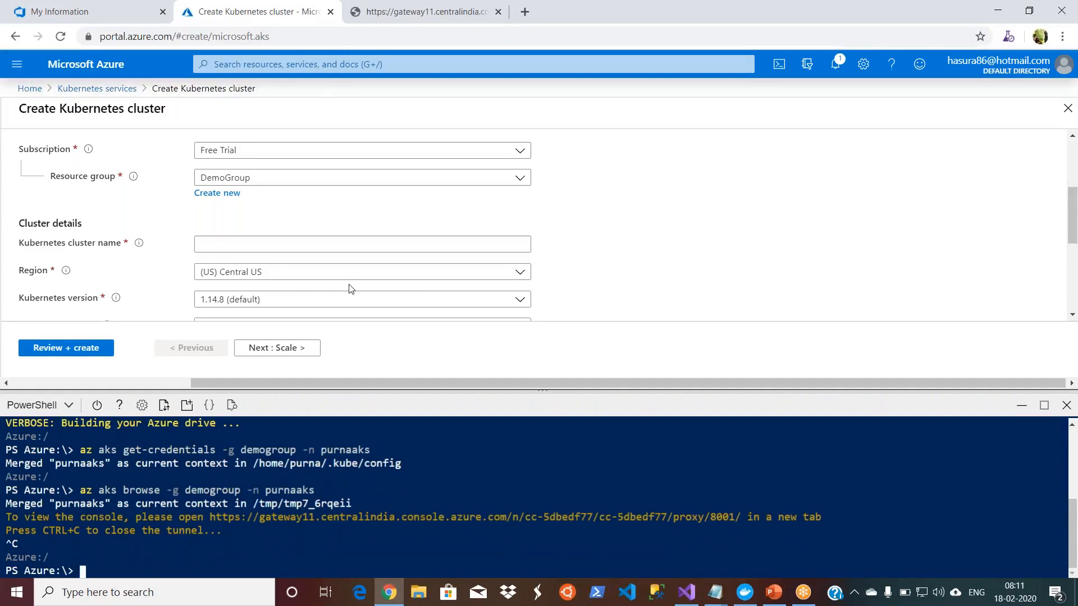
Step: Check the Kubernetes versions offered for the new cluster without changing the selection
left_click(496, 304)
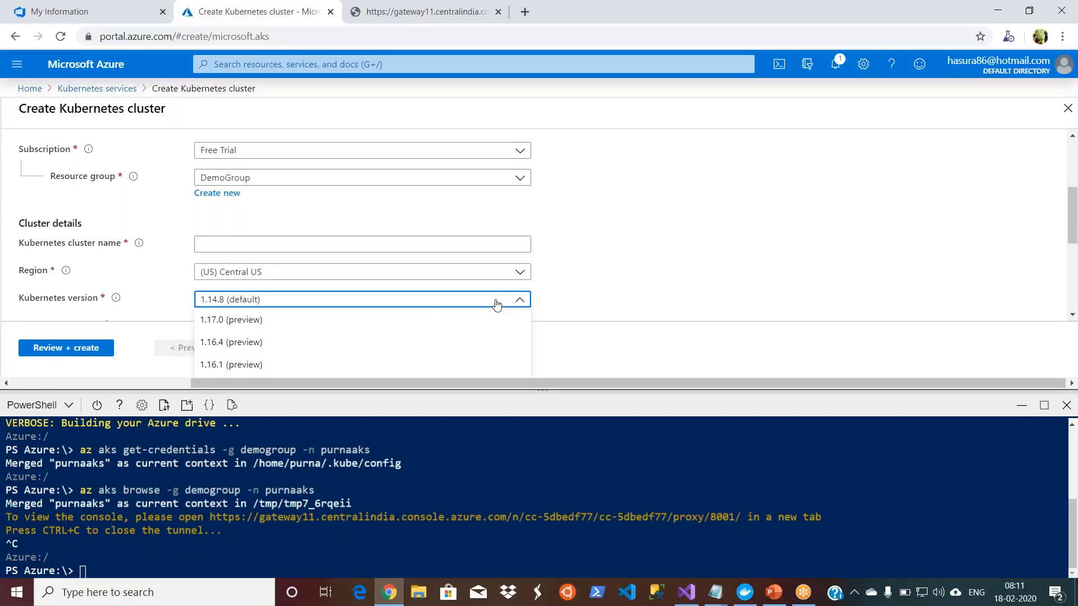
left_click(698, 270)
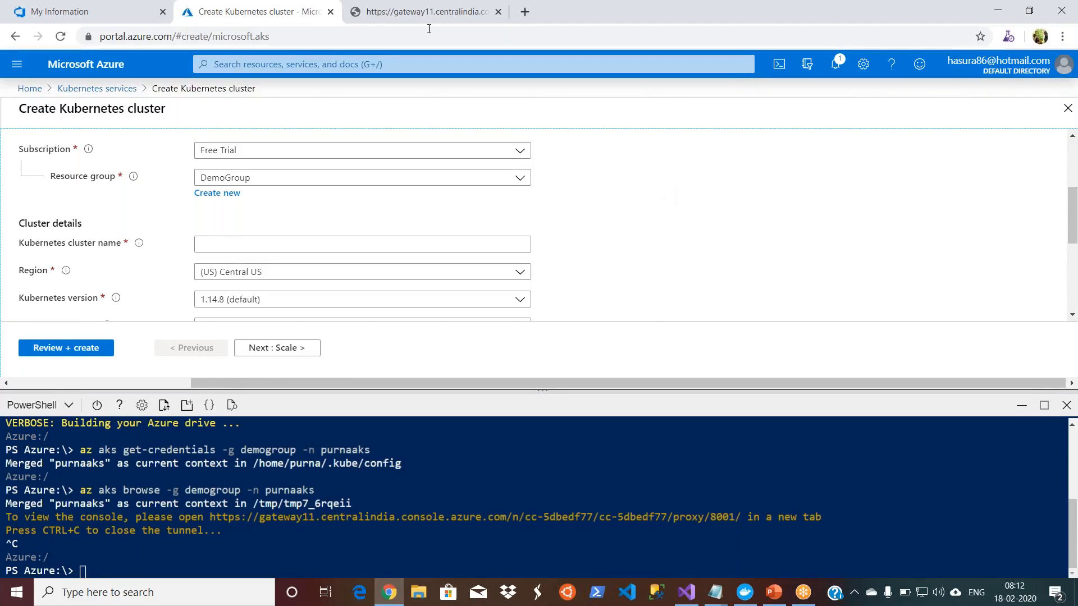
Step: Close the browser tab with the cluster's console page and return to the maximized cluster creation page
left_click(368, 20)
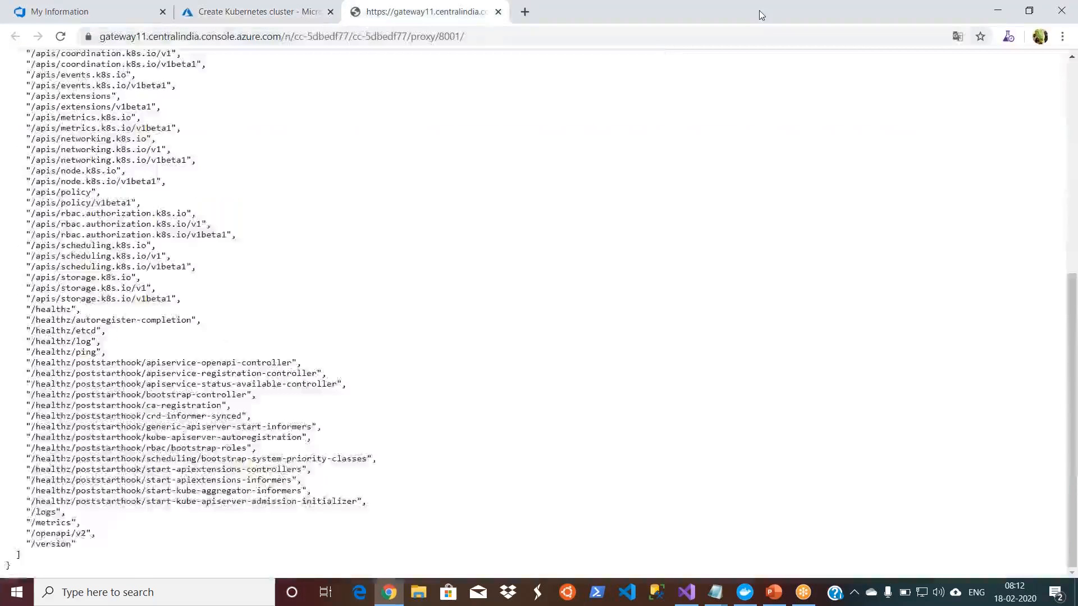
double_click(759, 10)
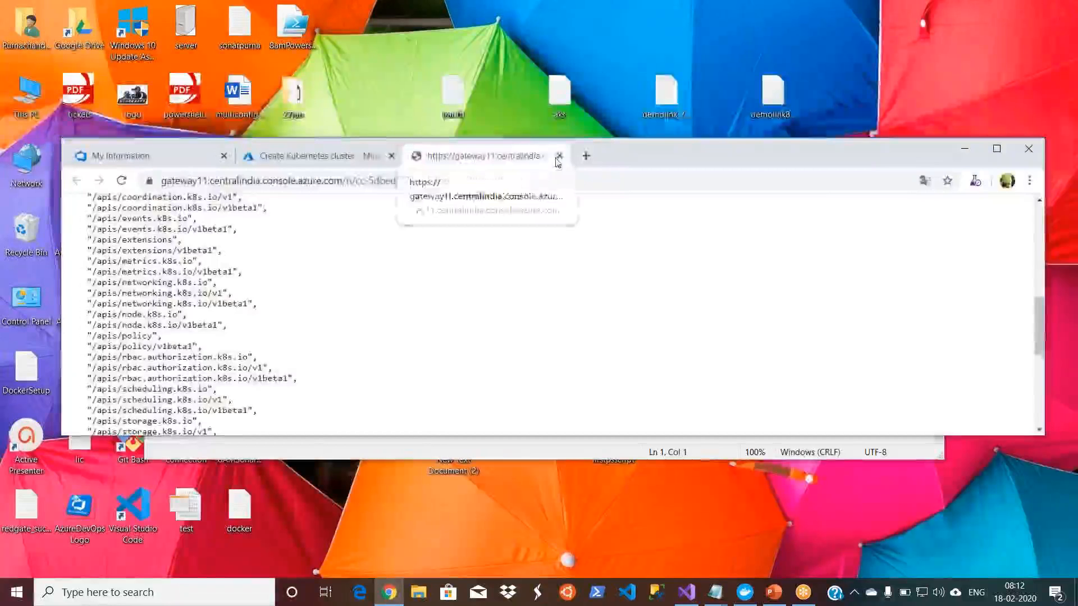
left_click(557, 160)
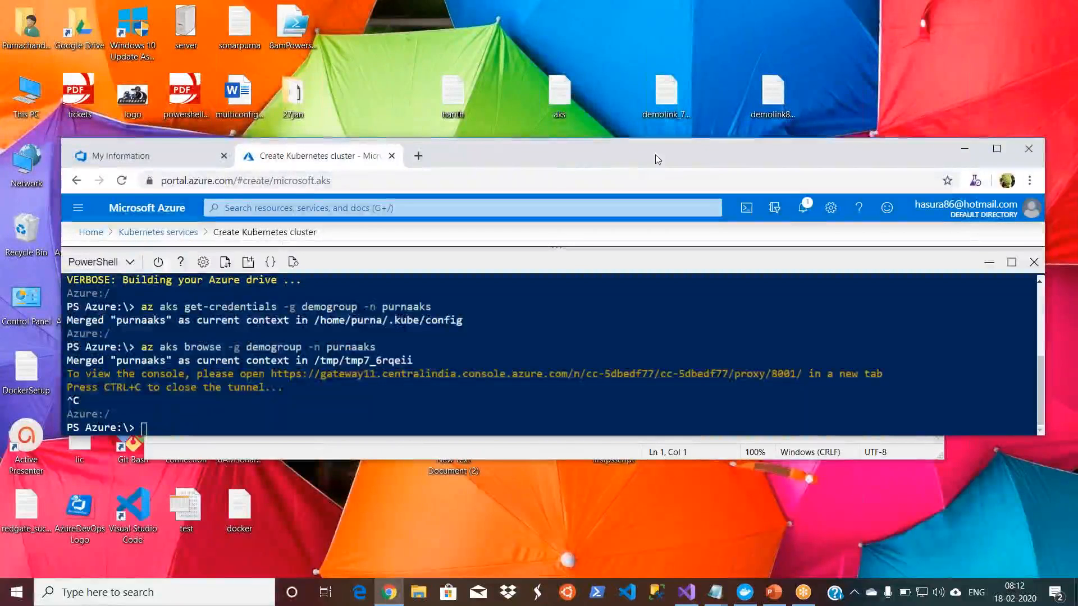
double_click(662, 159)
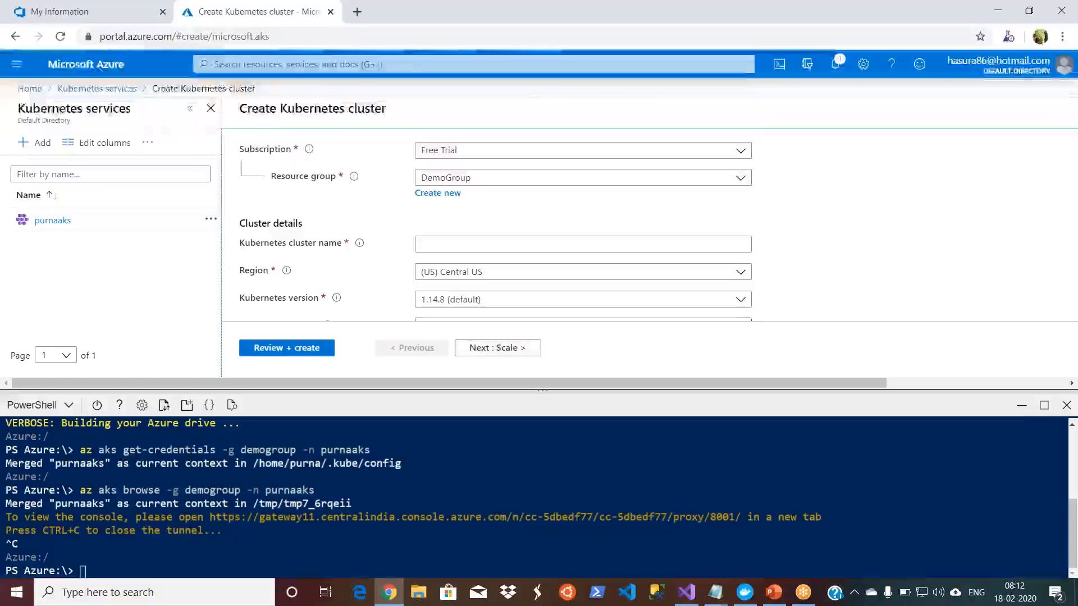
Step: Hide and reopen the Cloud Shell pane, and list the cluster's pods with kubectl get pods
left_click(1022, 408)
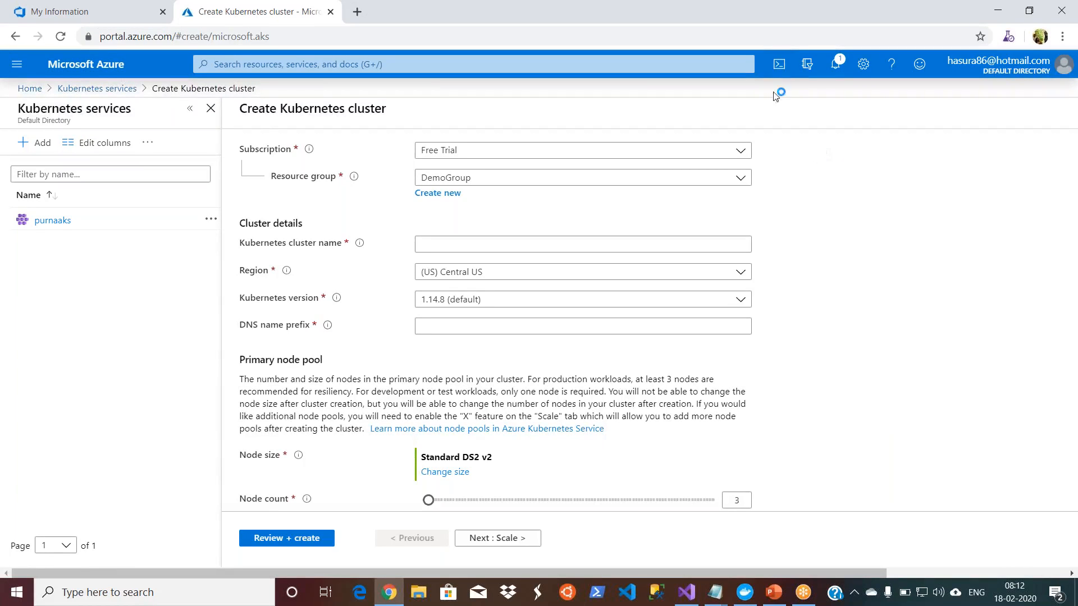
left_click(780, 66)
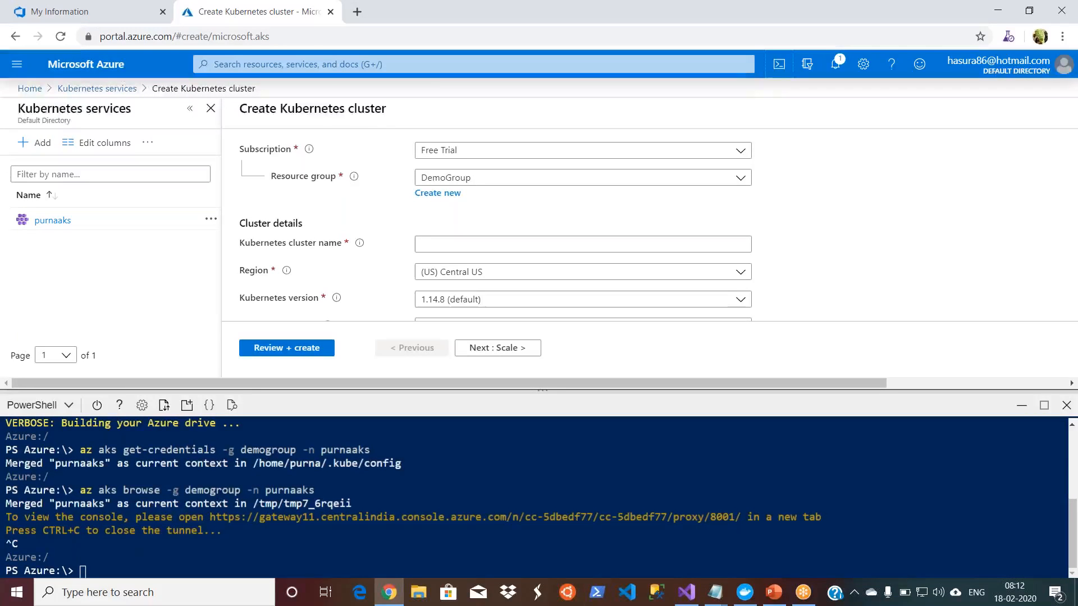
left_click(171, 562)
type("kubectl get pods")
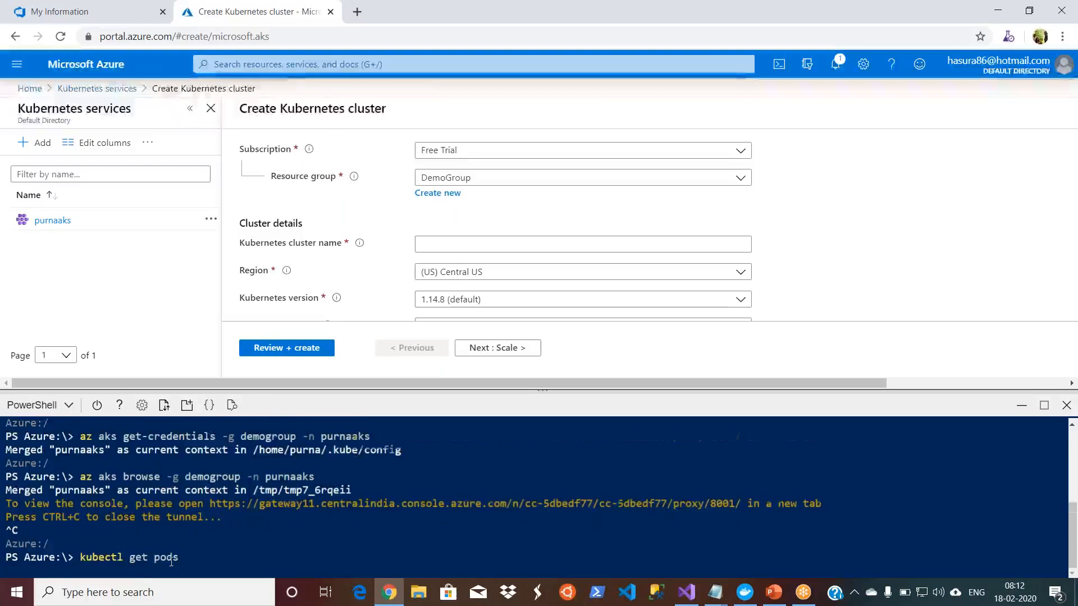
key("Return")
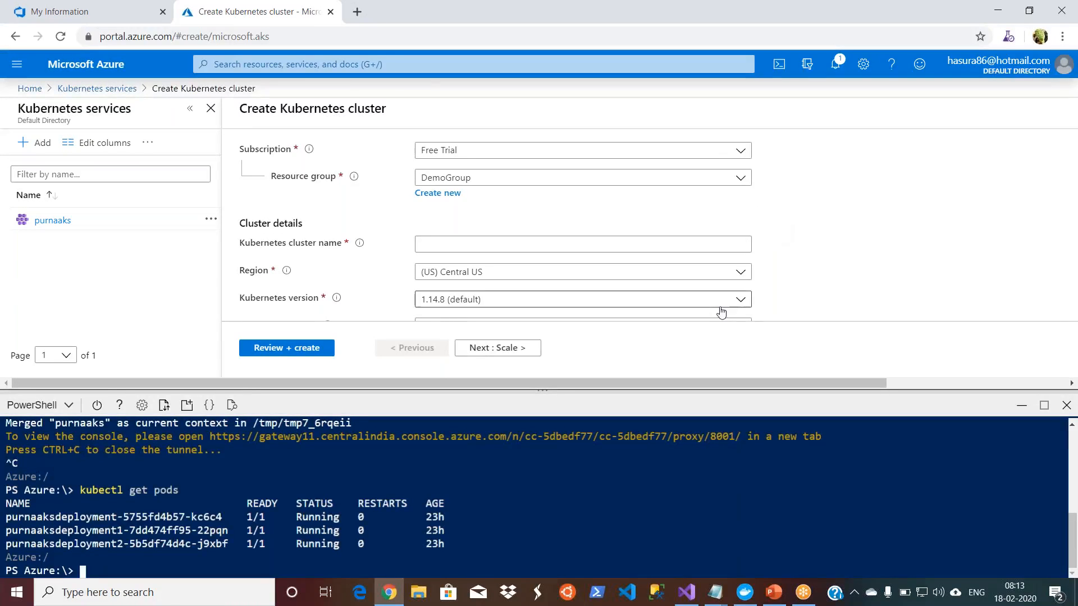
Step: Look through the new cluster's Kubernetes version choices once more, leaving the default selected
left_click(737, 306)
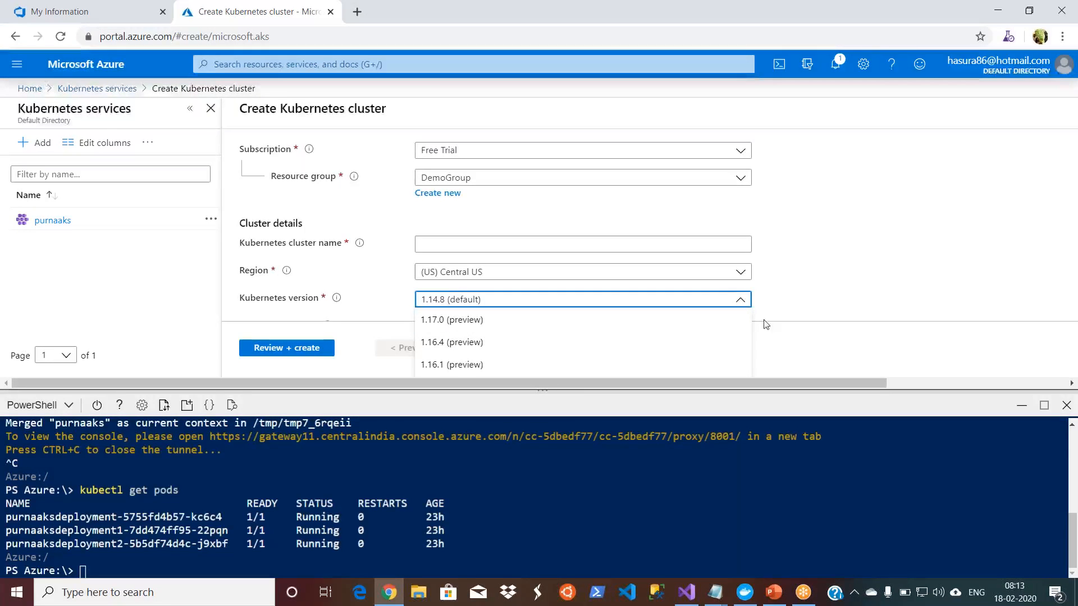
left_click(905, 260)
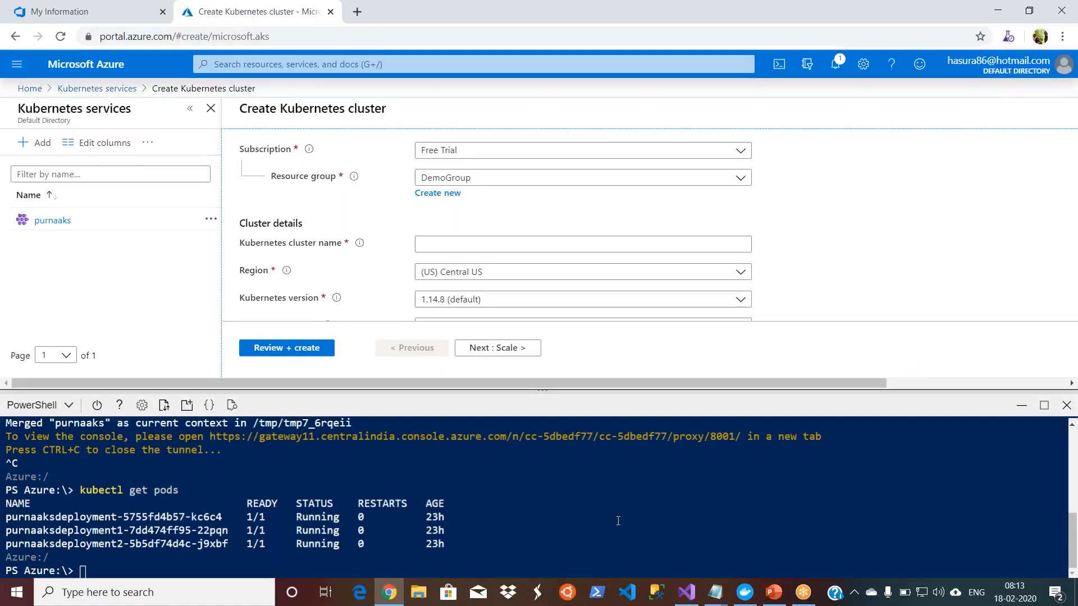
Step: Switch to the AzureDevOps_Training presentation in PowerPoint and open slide 102
left_click(775, 597)
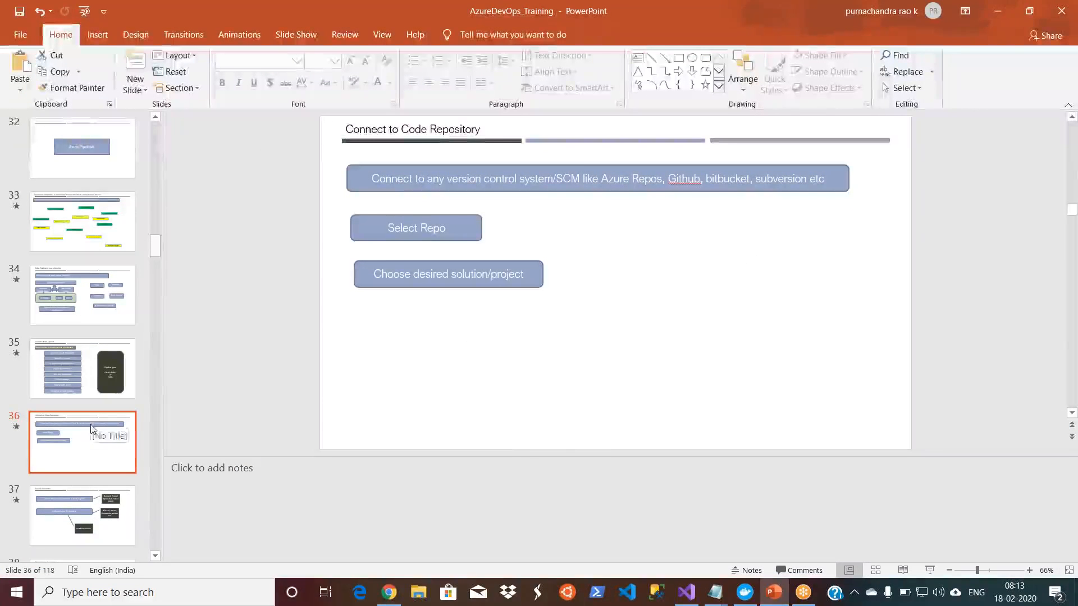
left_click_drag(152, 247, 157, 491)
left_click(85, 338)
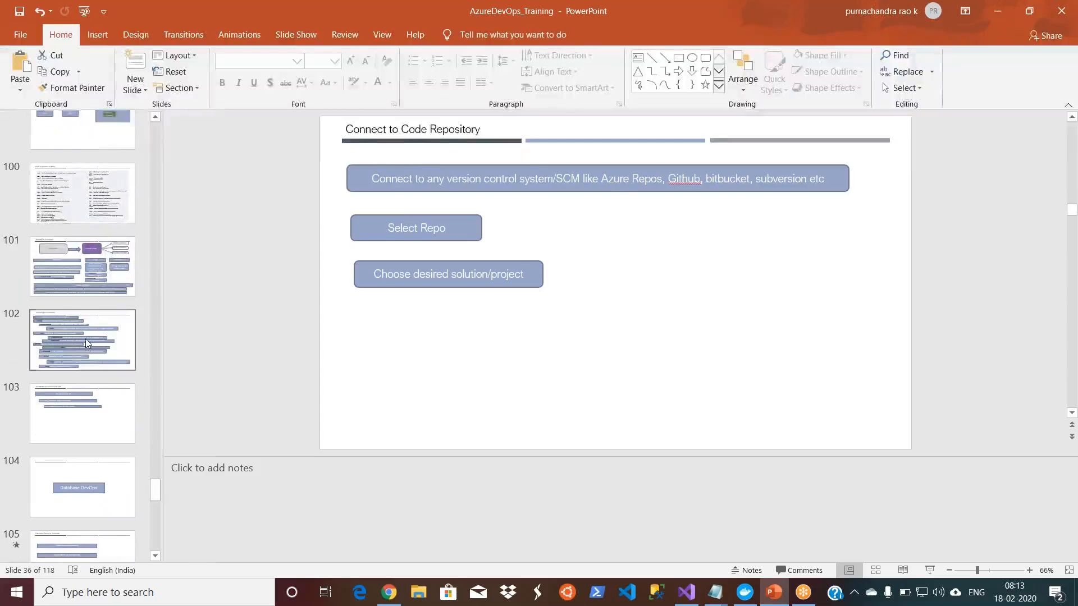
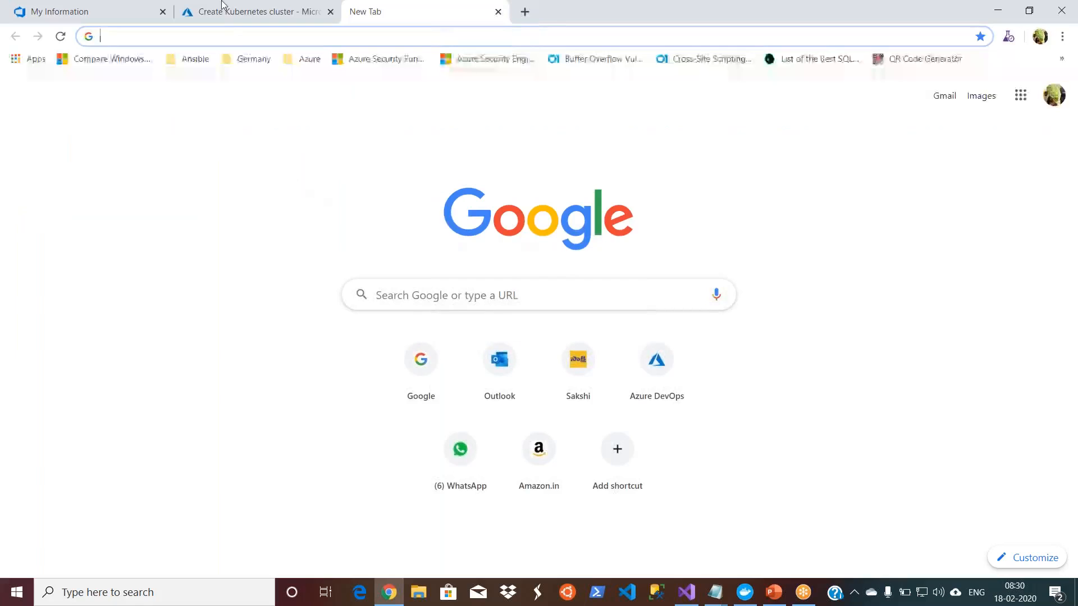
Step: Return to the Azure portal's home page from cluster creation, discarding the unsaved edits, and minimize the Cloud Shell pane
left_click(223, 22)
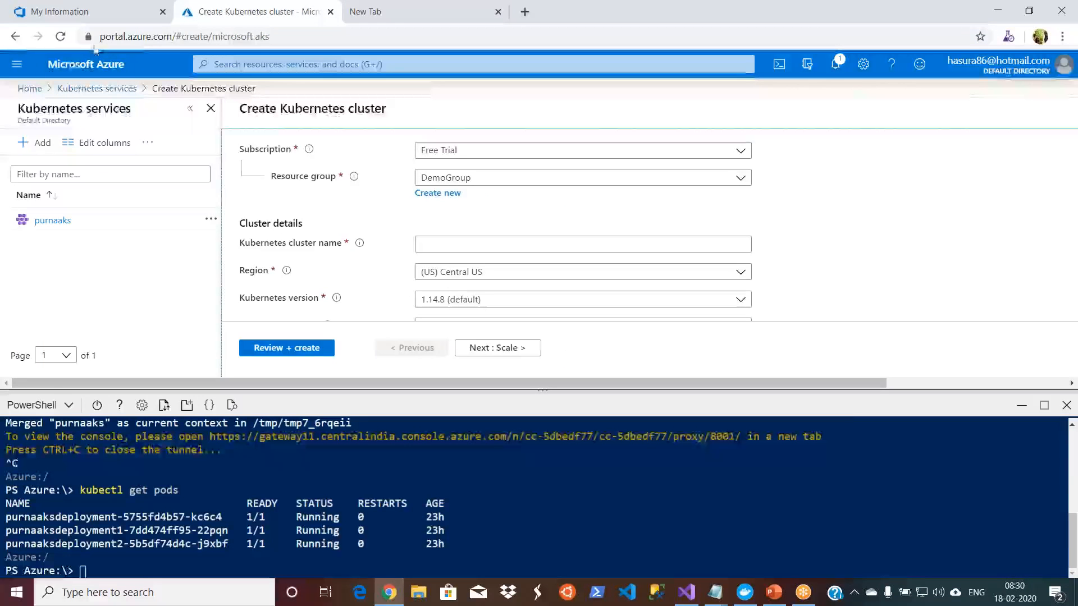
left_click(31, 92)
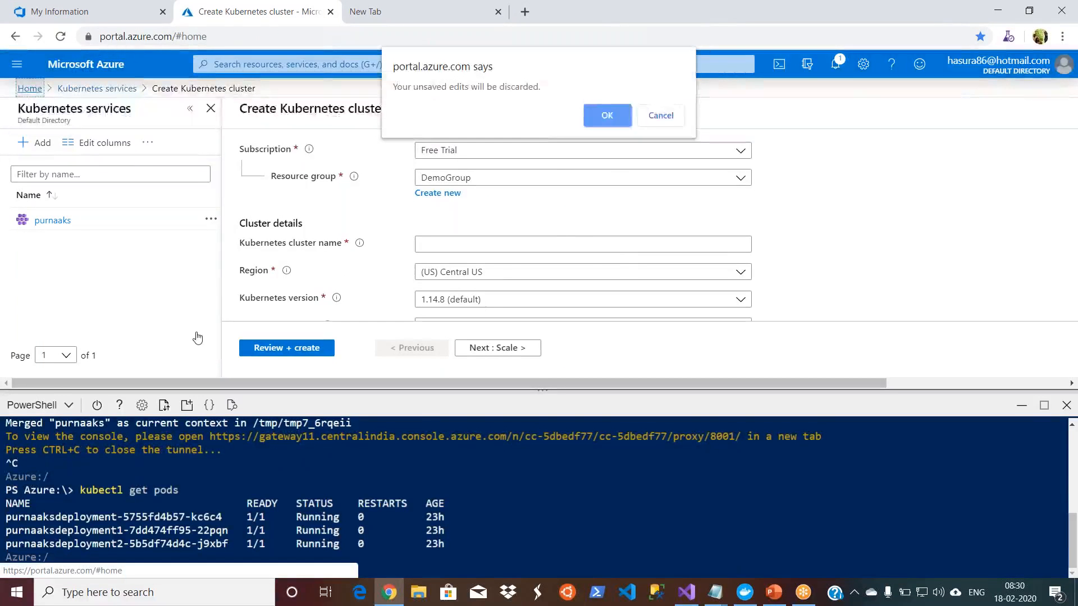
left_click(606, 116)
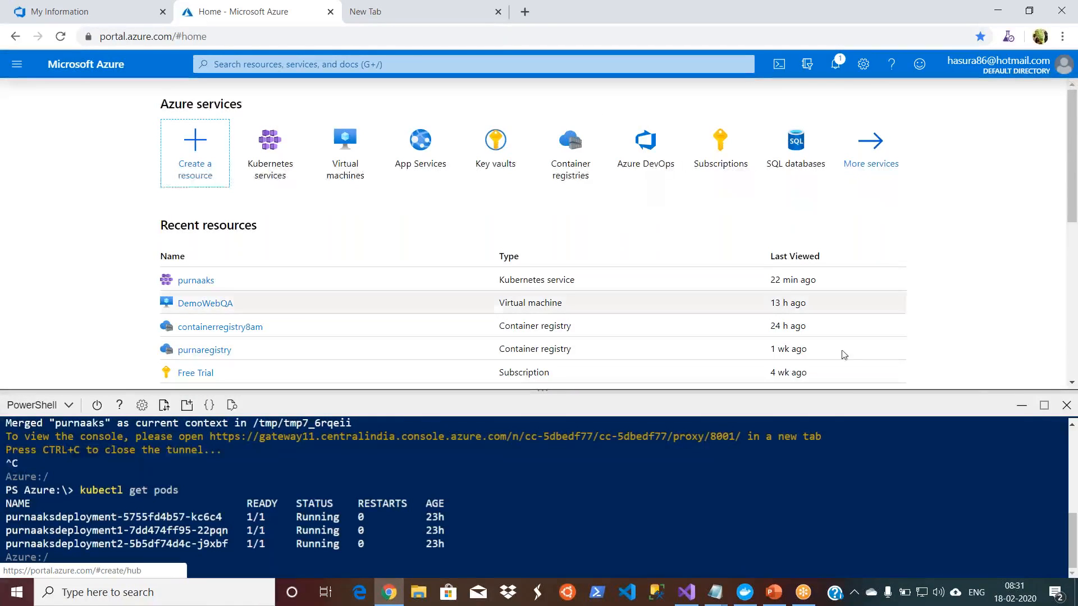
left_click(1028, 404)
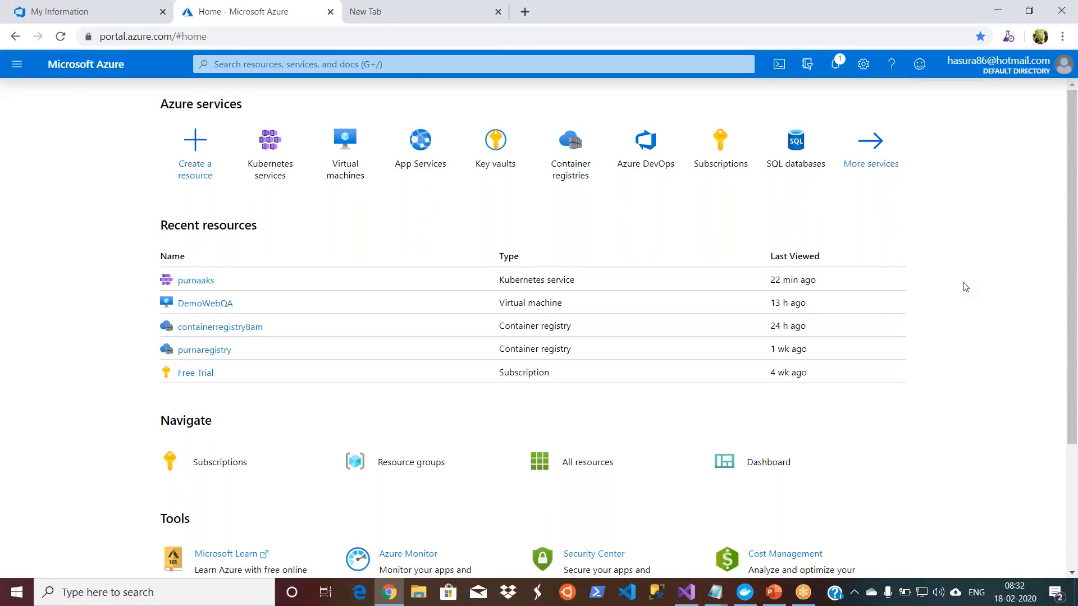
Step: Start a new web app under App Services and assign it to the DemoGroup resource group
left_click(420, 147)
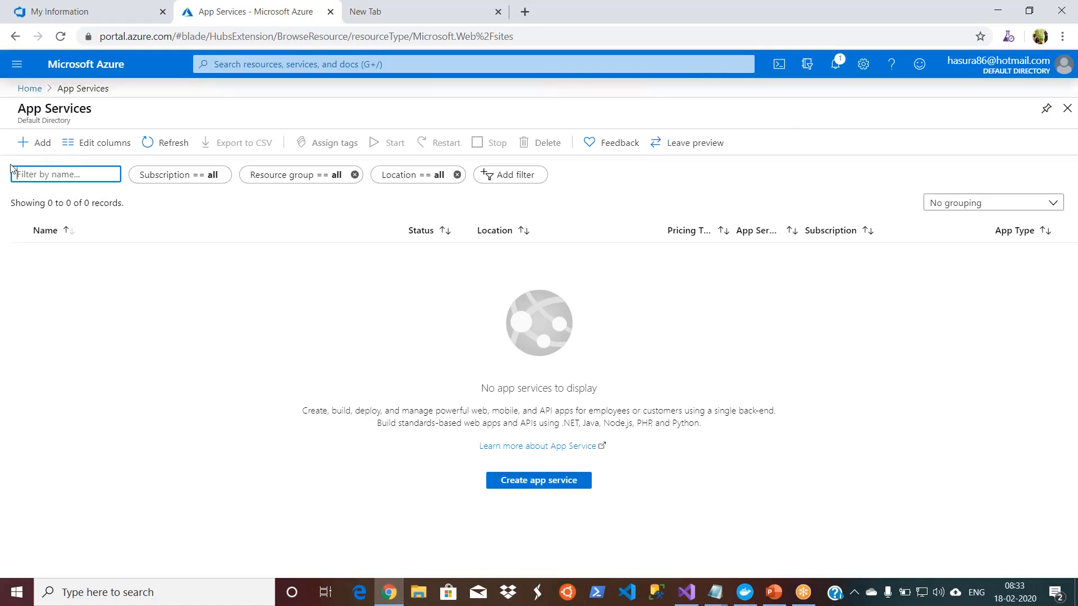
left_click(35, 149)
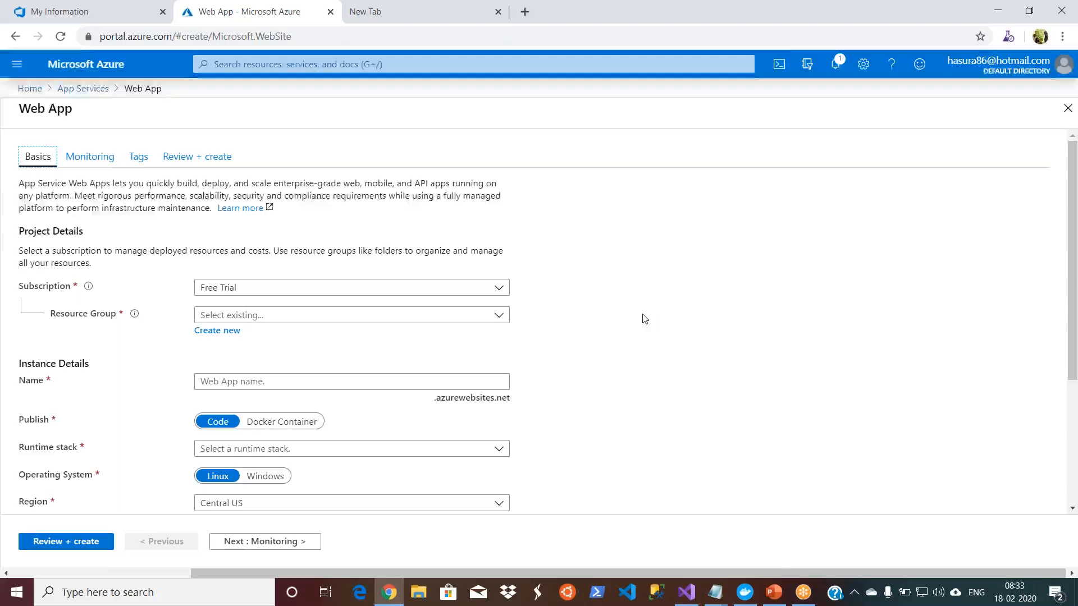
left_click_drag(1073, 265, 1073, 278)
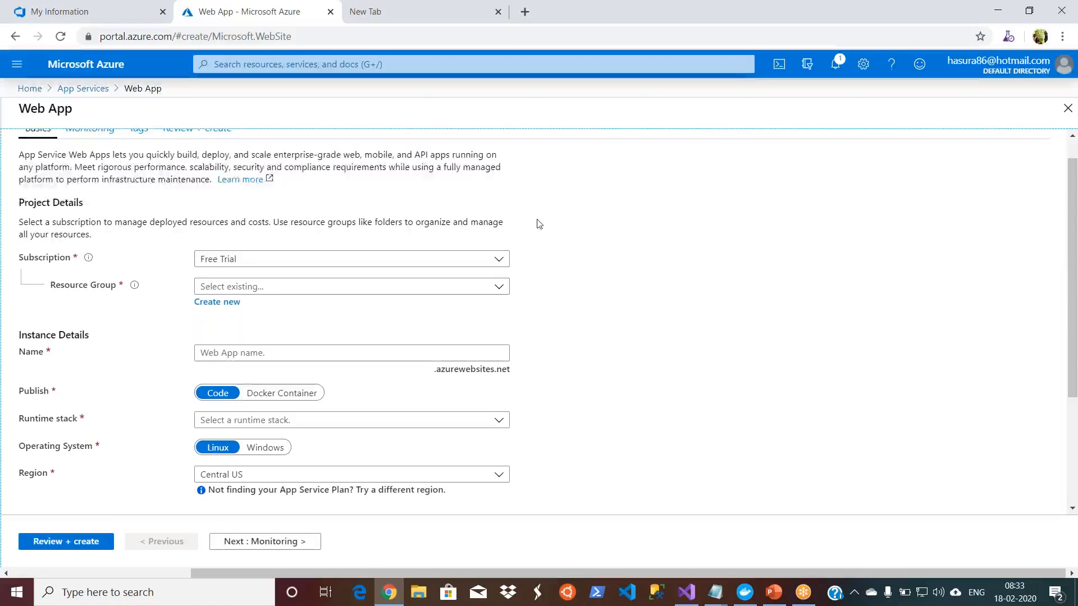
left_click(503, 291)
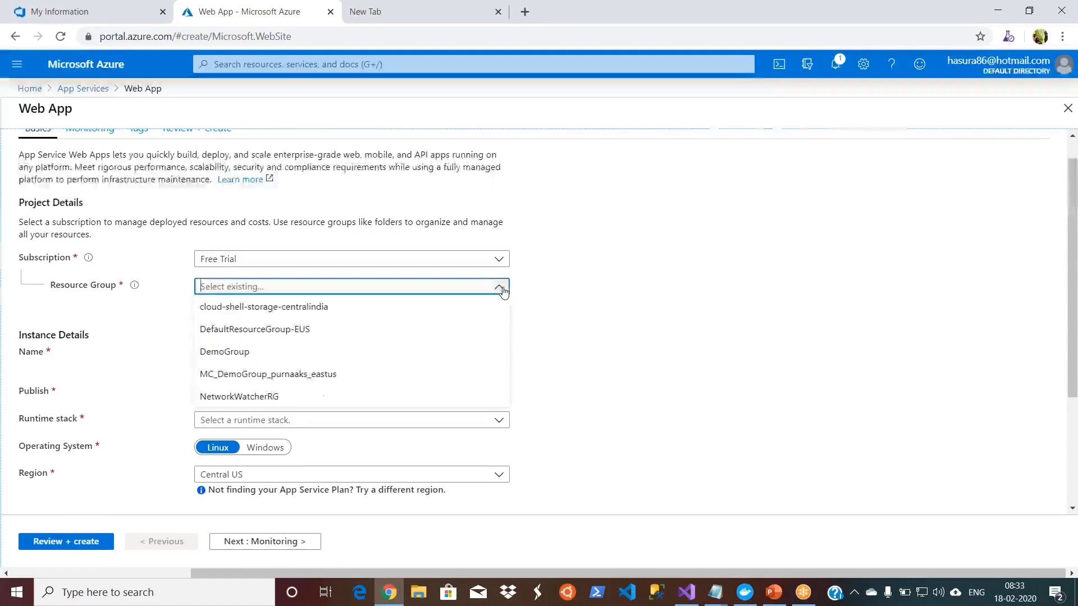
left_click(351, 350)
left_click(602, 332)
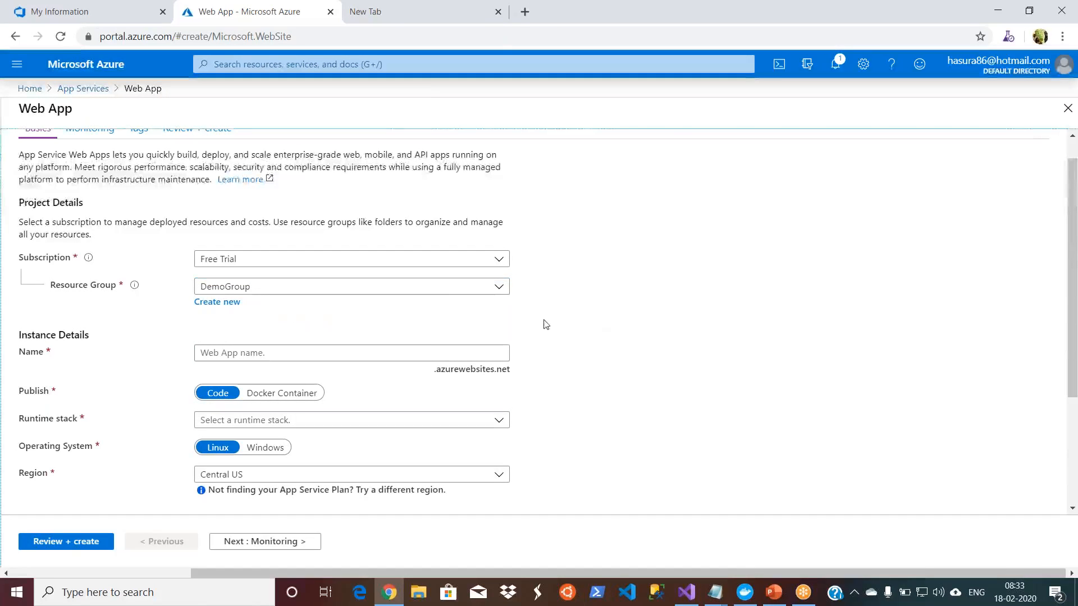
Step: Name the web app javademoappservice
left_click(402, 353)
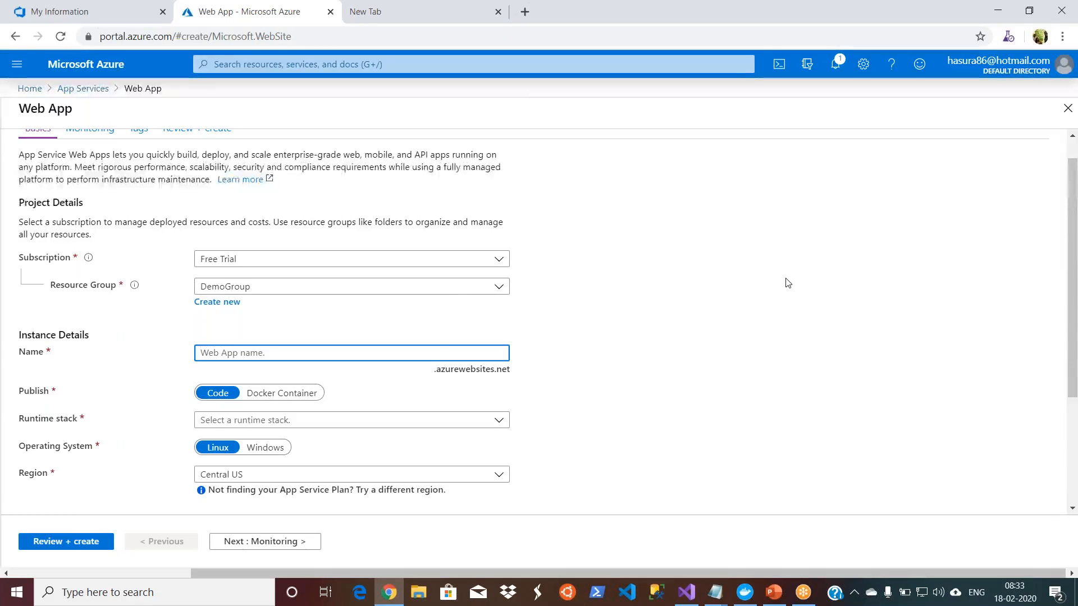
type("ja")
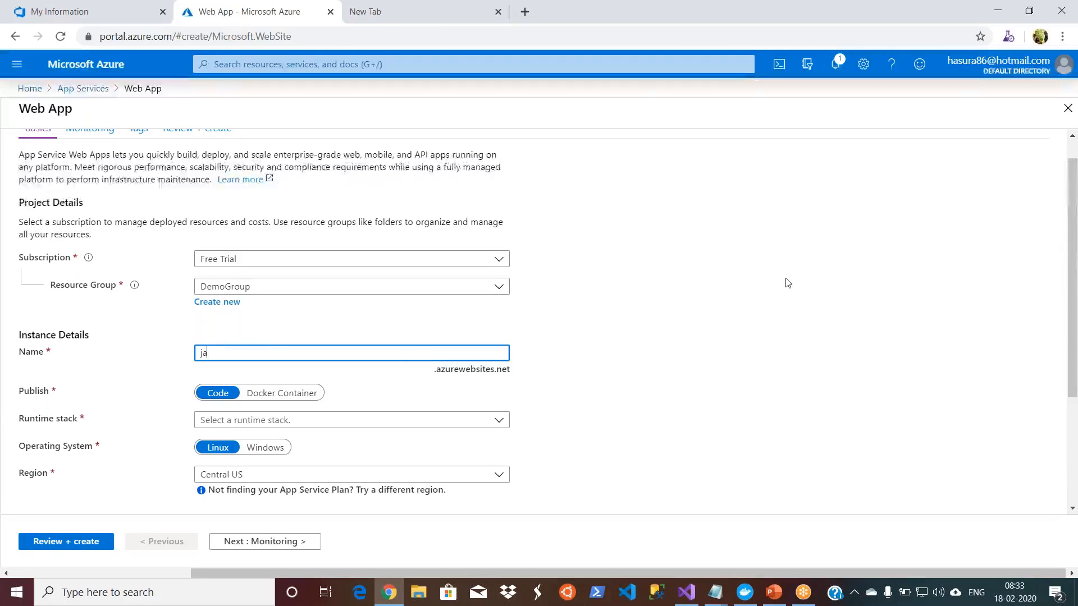
type("vademo")
type("s")
type("ppservice")
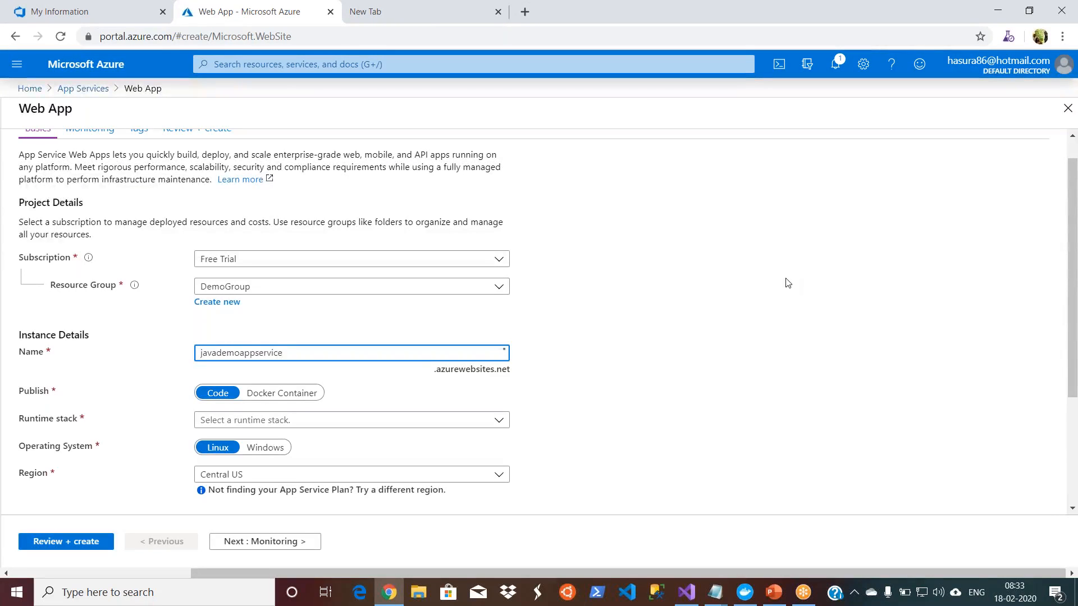
left_click(610, 386)
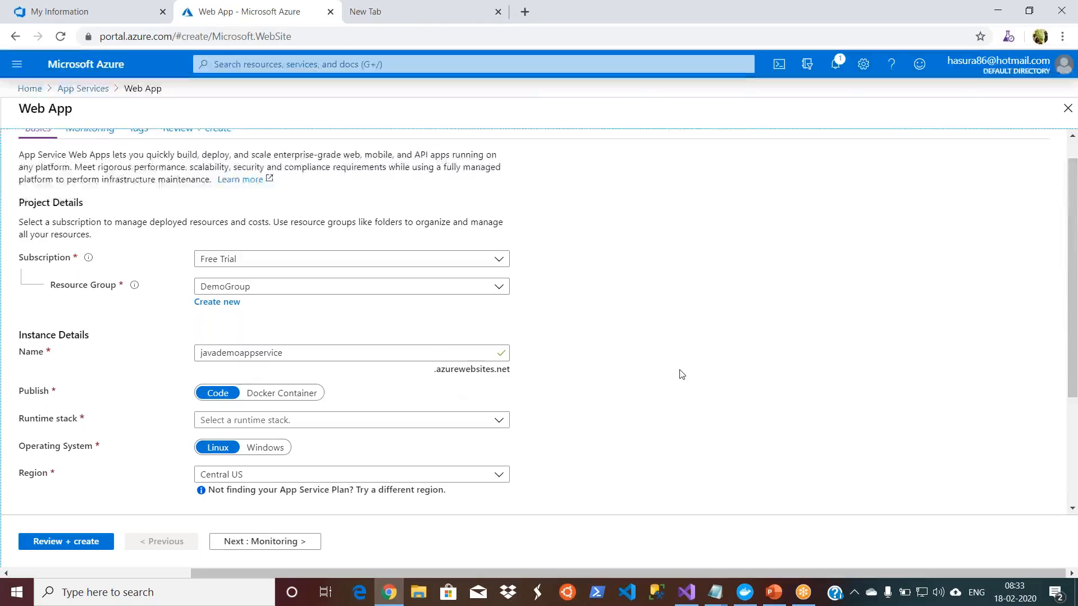
Step: Set the web app's runtime stack to Tomcat 8.5 under Java 8
scroll(480, 313, "down", 2)
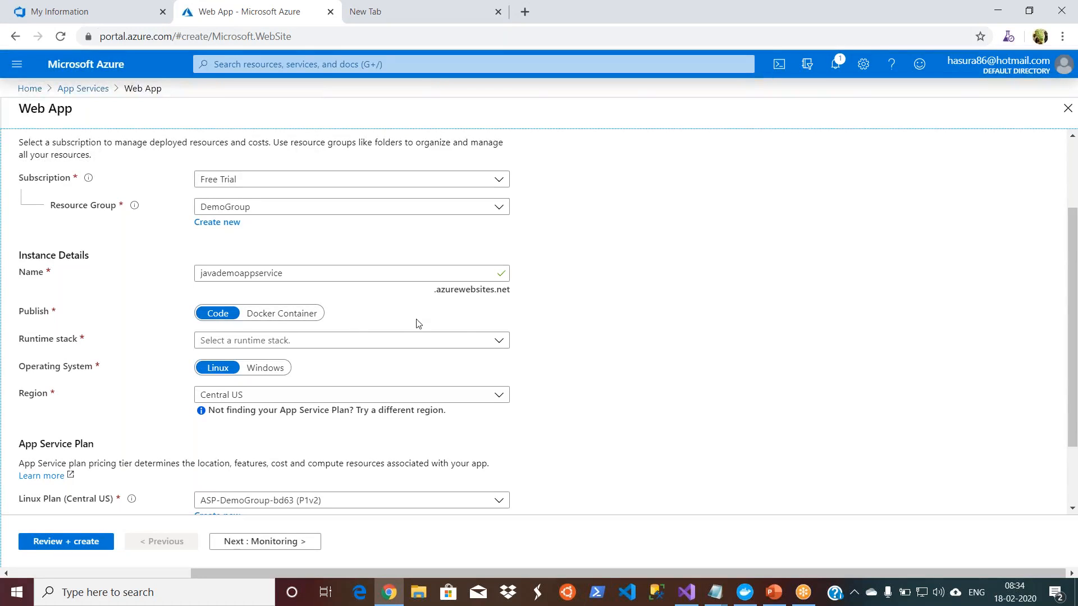
left_click(502, 344)
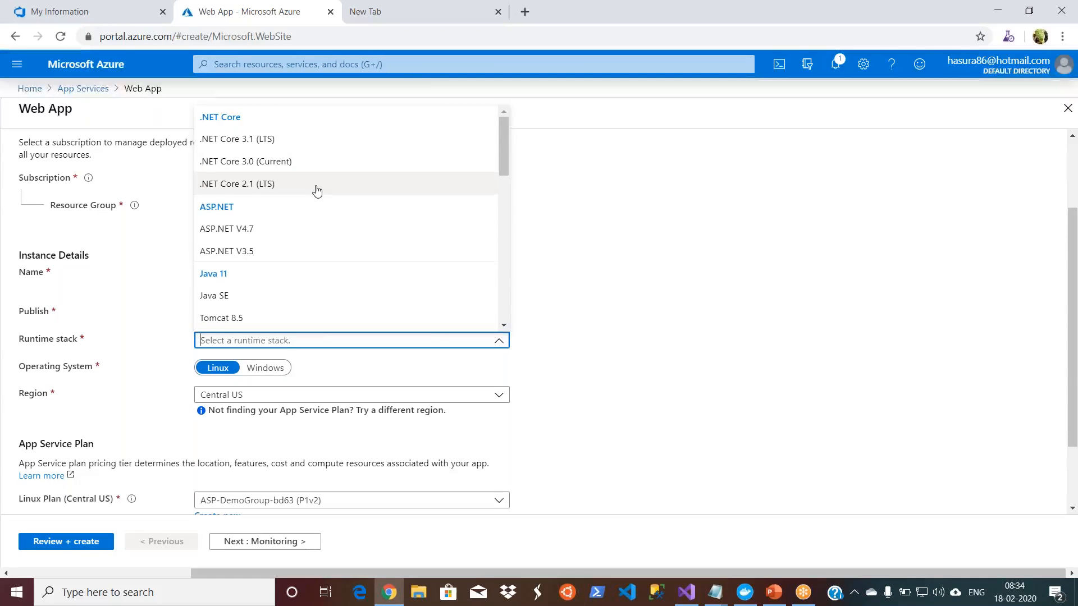
left_click_drag(507, 162, 505, 209)
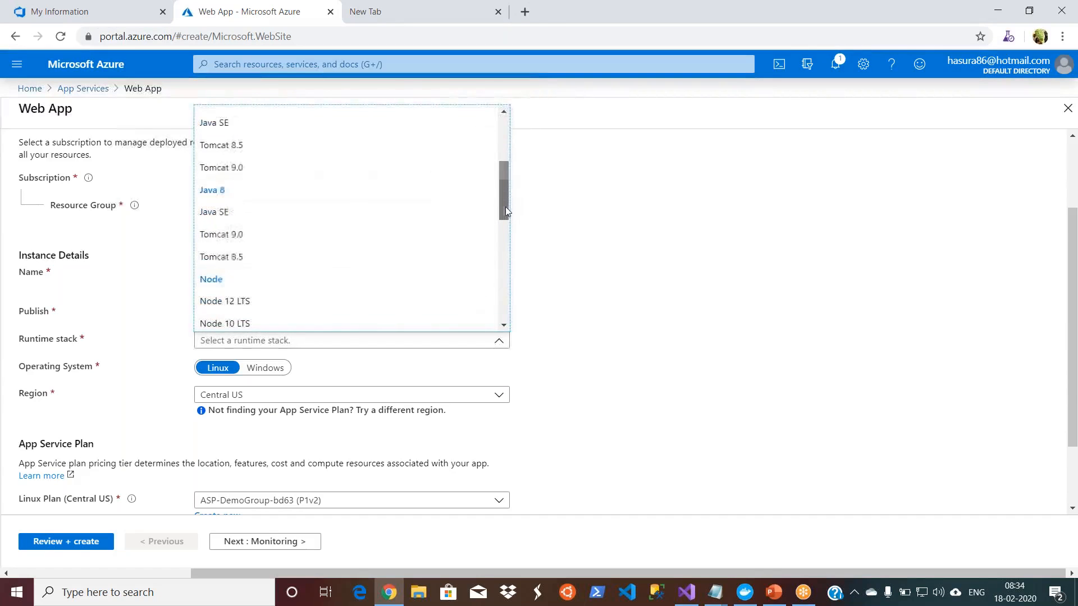
left_click(326, 260)
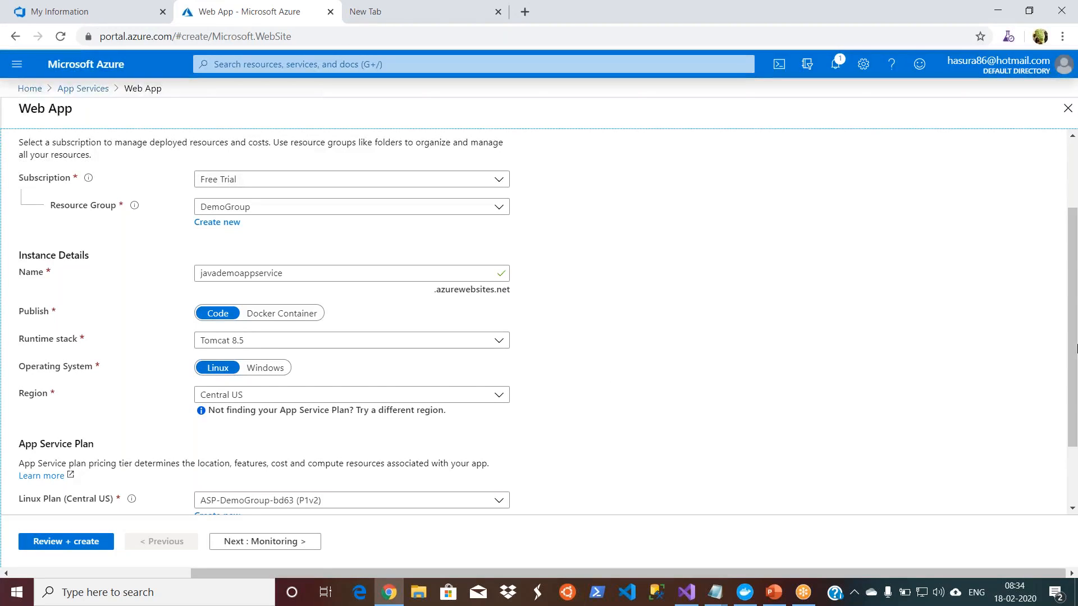
Step: Advance to the web app's tag settings, keeping the default Linux plan and leaving Application Insights disabled
left_click_drag(1073, 347, 1073, 436)
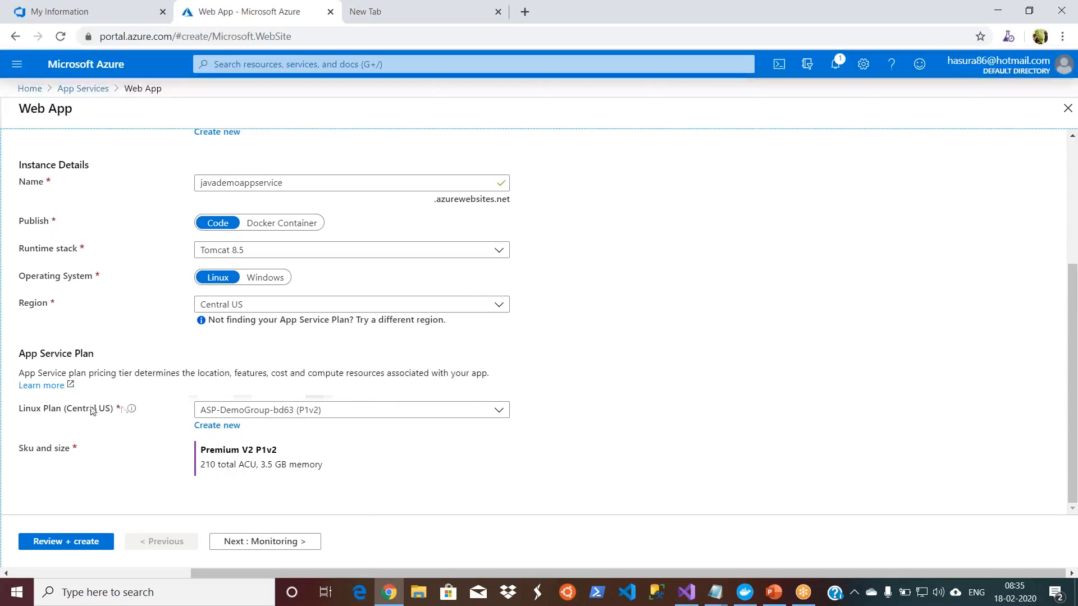
left_click(262, 546)
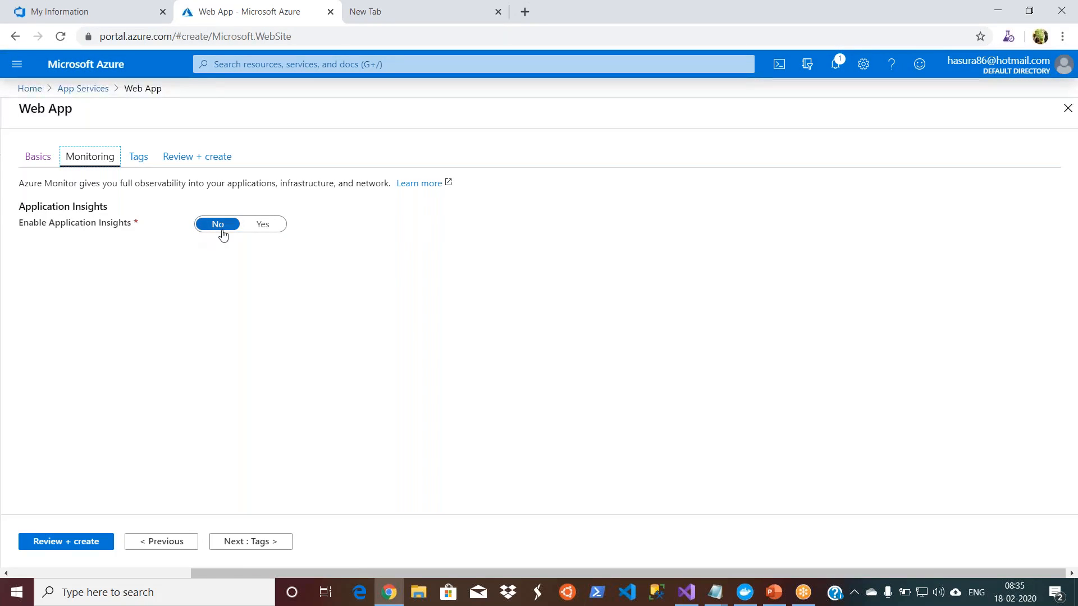
left_click(248, 544)
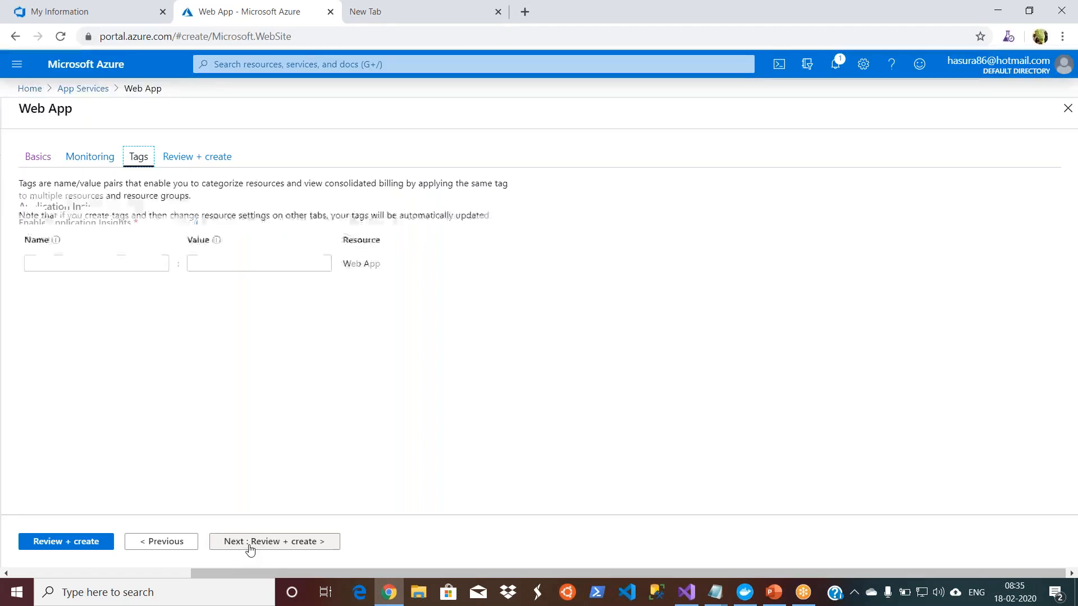
Step: Add a tag to the web app called Name with the value javatomcatserver
left_click(118, 261)
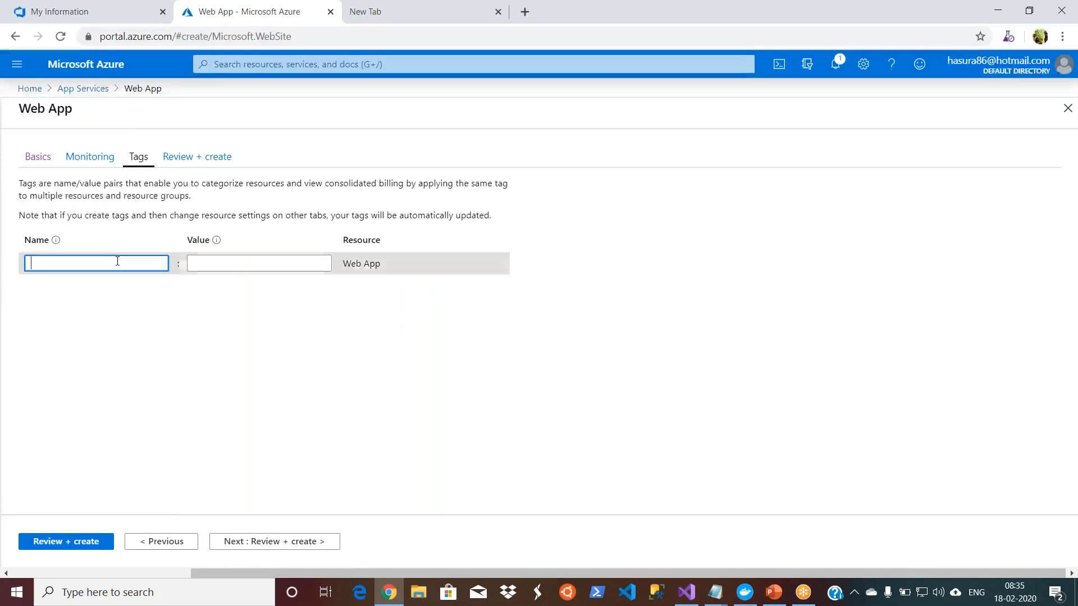
type("Name")
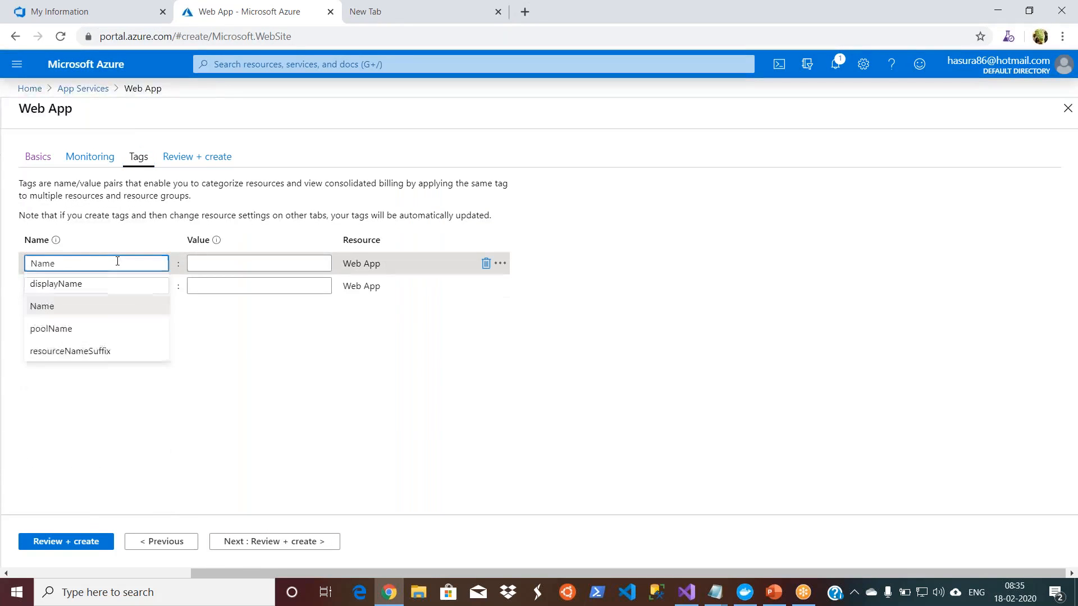
key("Tab")
type("jav")
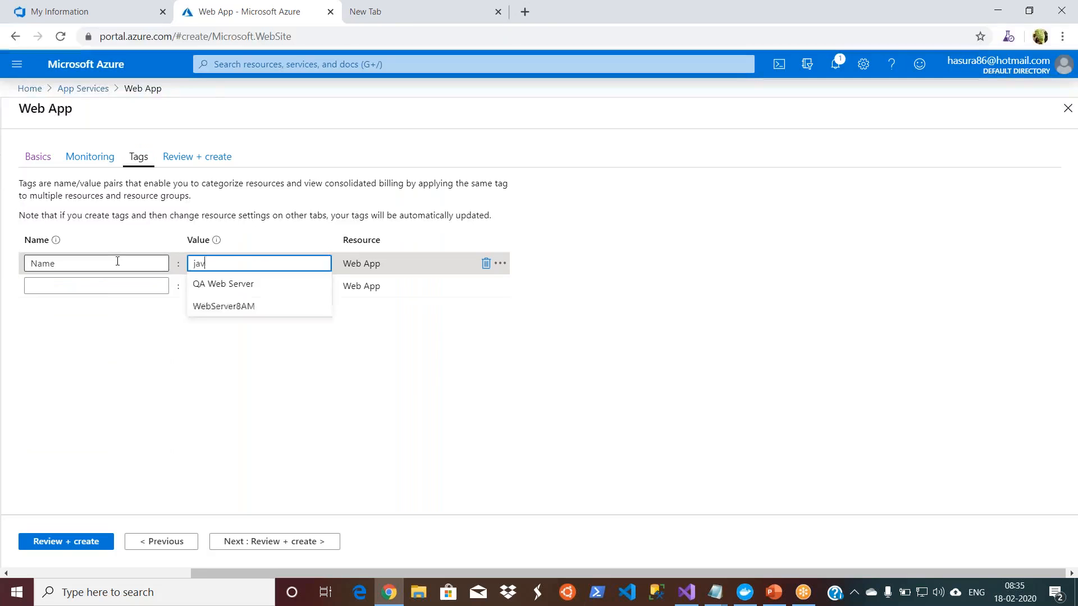
type("atomcatserver")
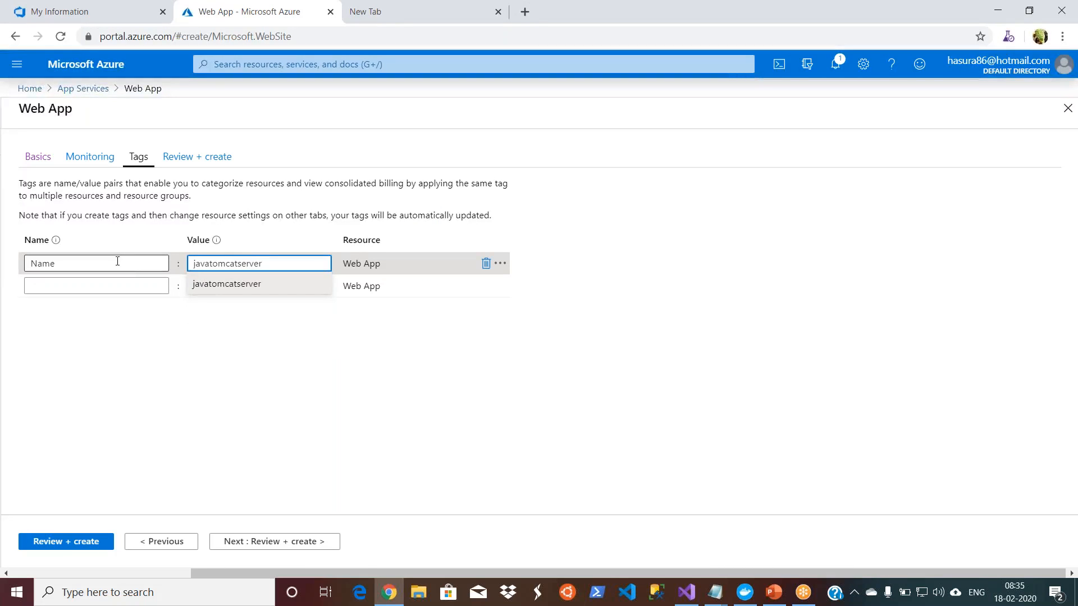
left_click(221, 285)
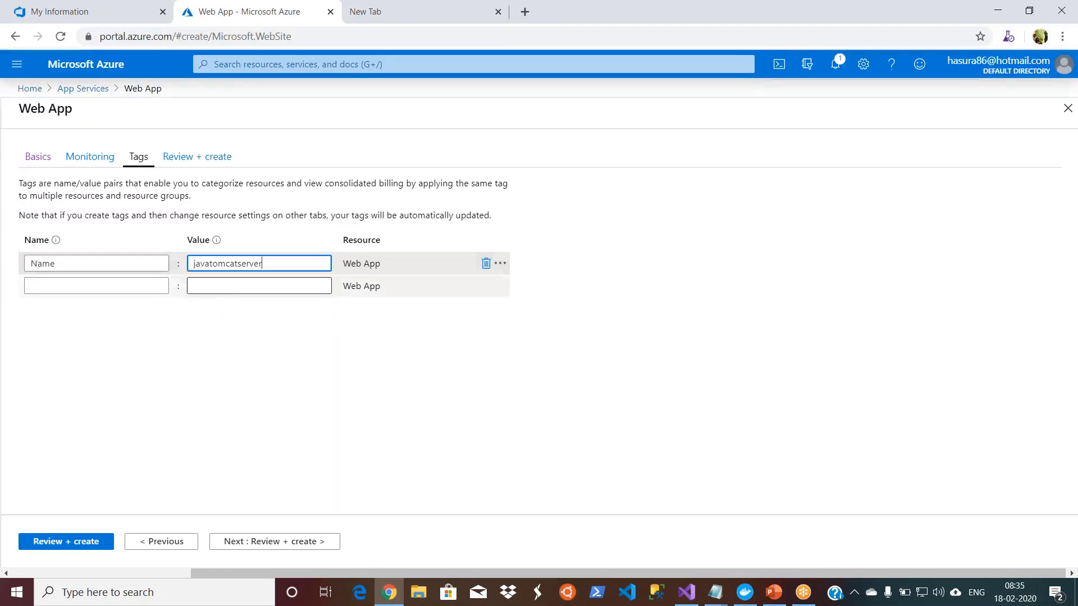
left_click(325, 380)
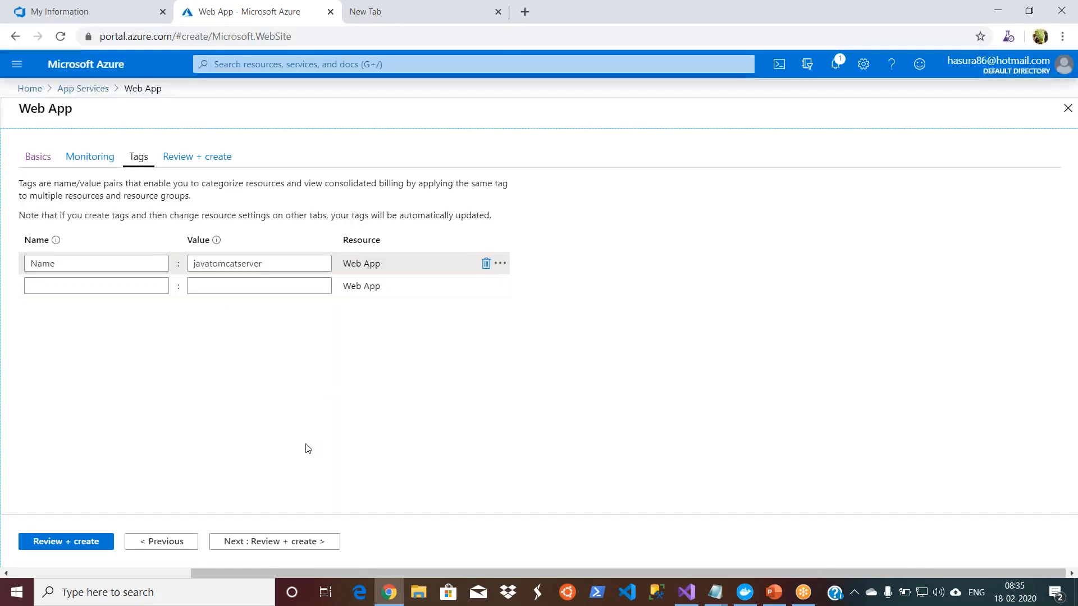
Step: Submit the web app settings for review and examine the validation error's details
left_click(276, 541)
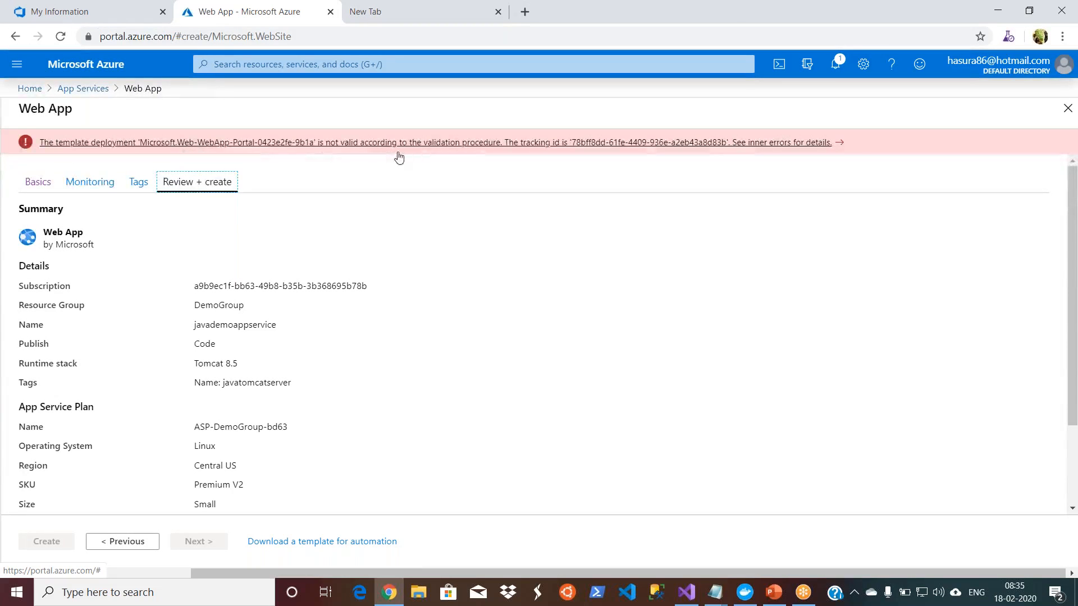
left_click(516, 147)
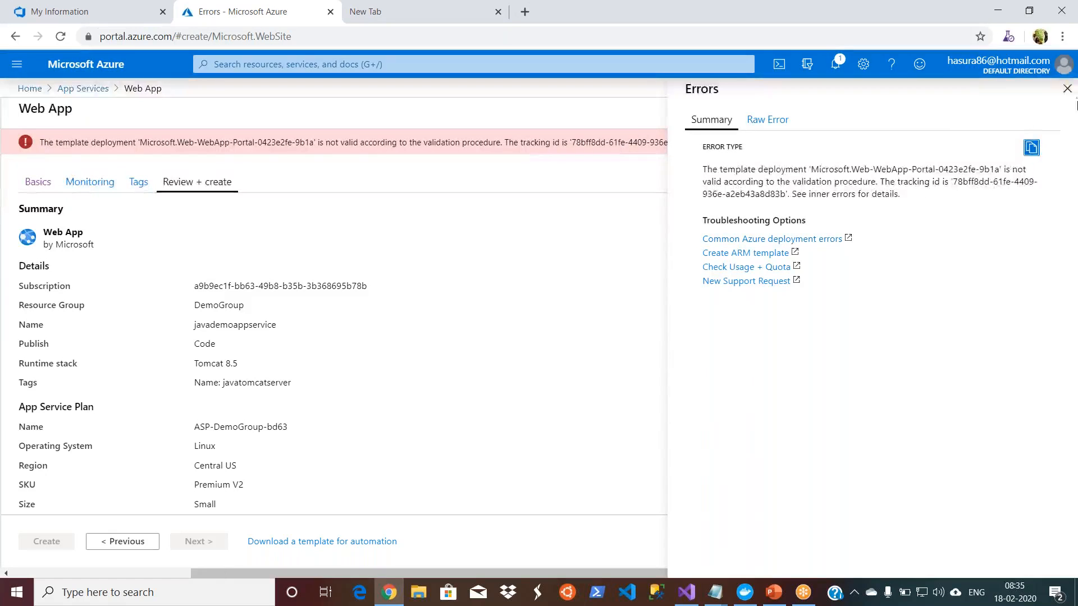
left_click(1067, 88)
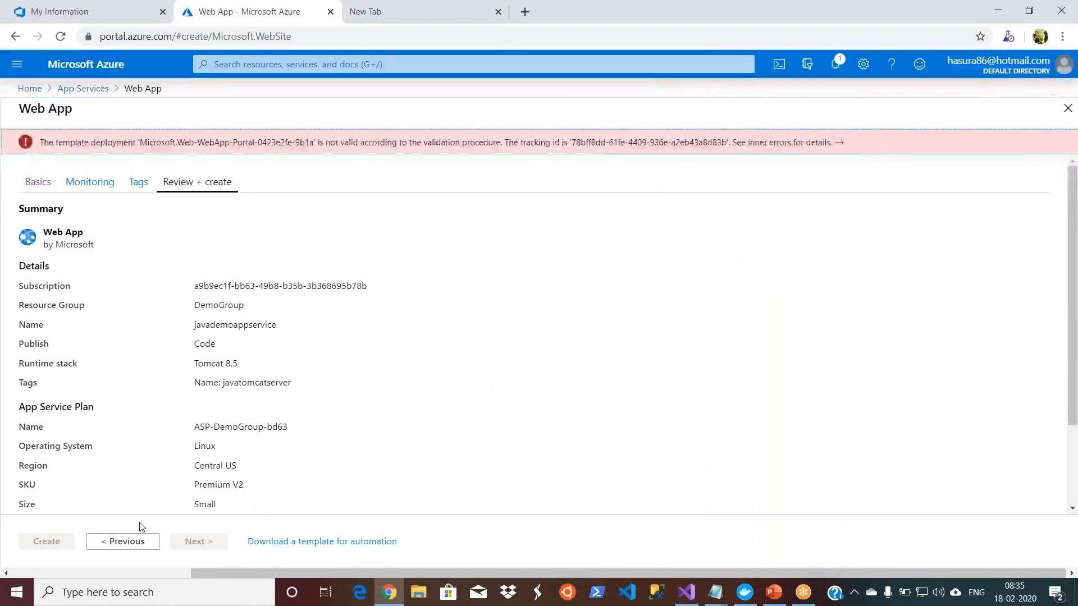
Step: Rerun the review validation from the tag settings and go back to the web app's basic settings
left_click(133, 542)
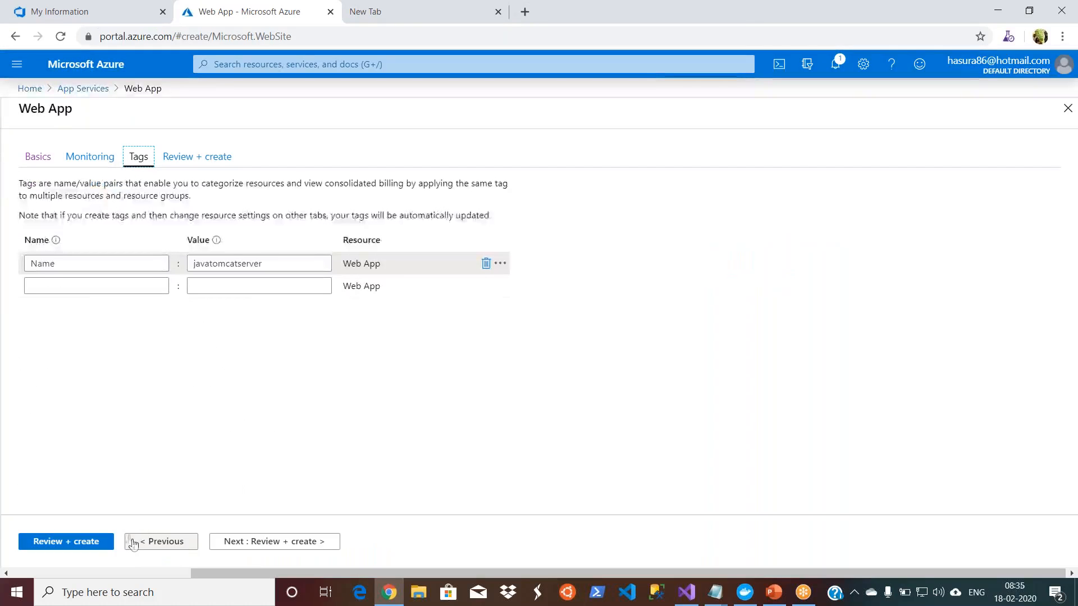
left_click(60, 543)
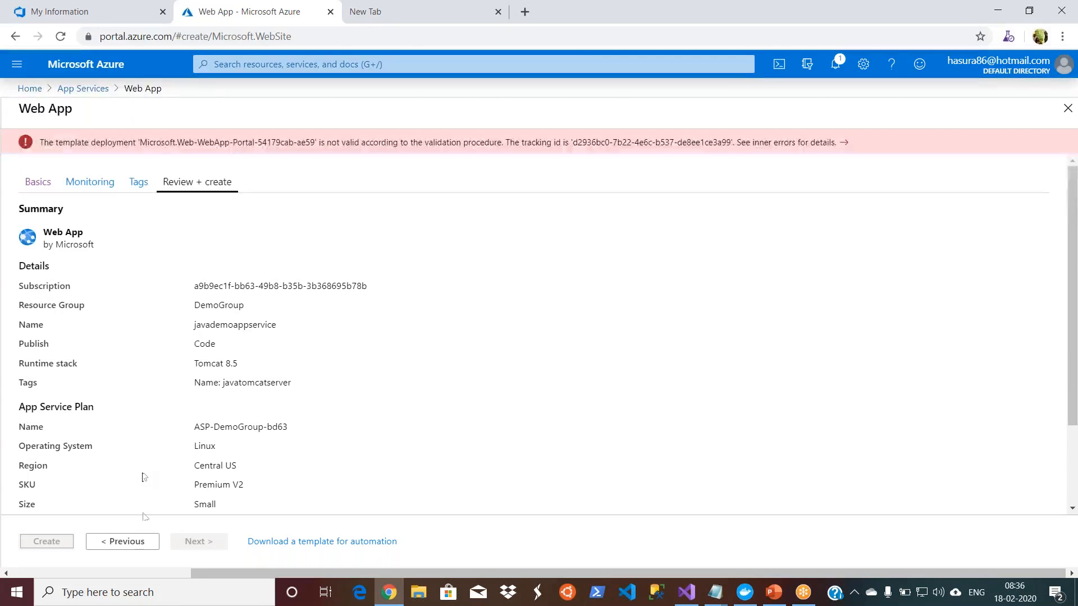
left_click(133, 545)
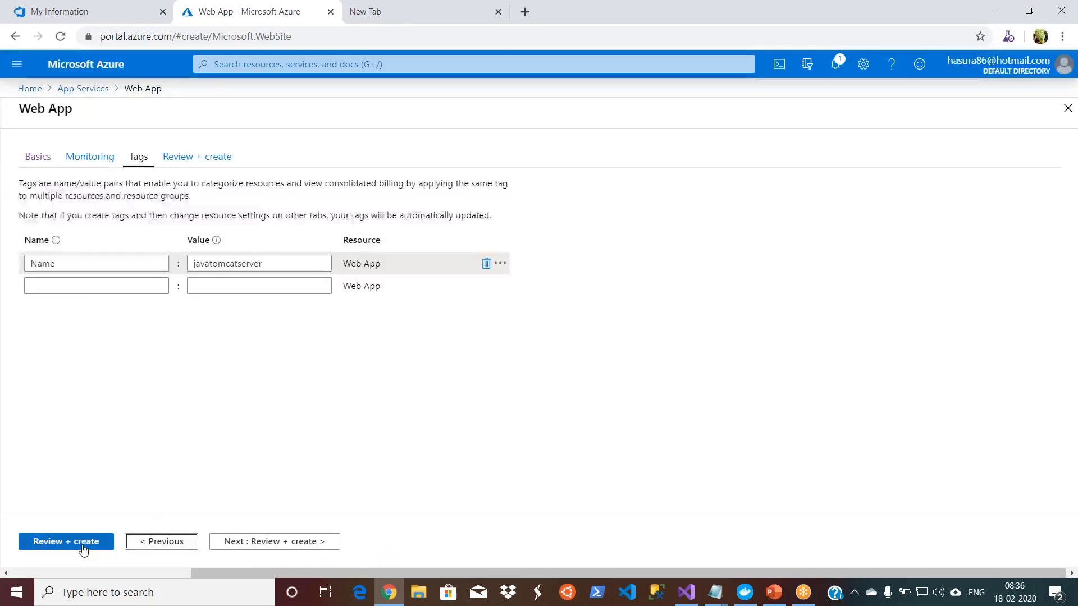
left_click(151, 547)
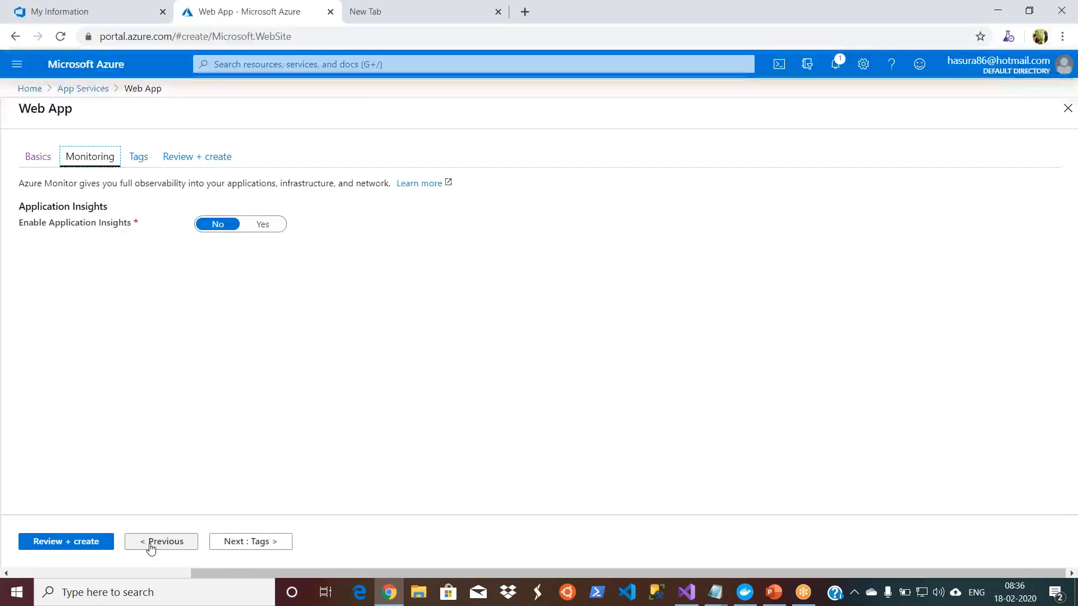
left_click(150, 547)
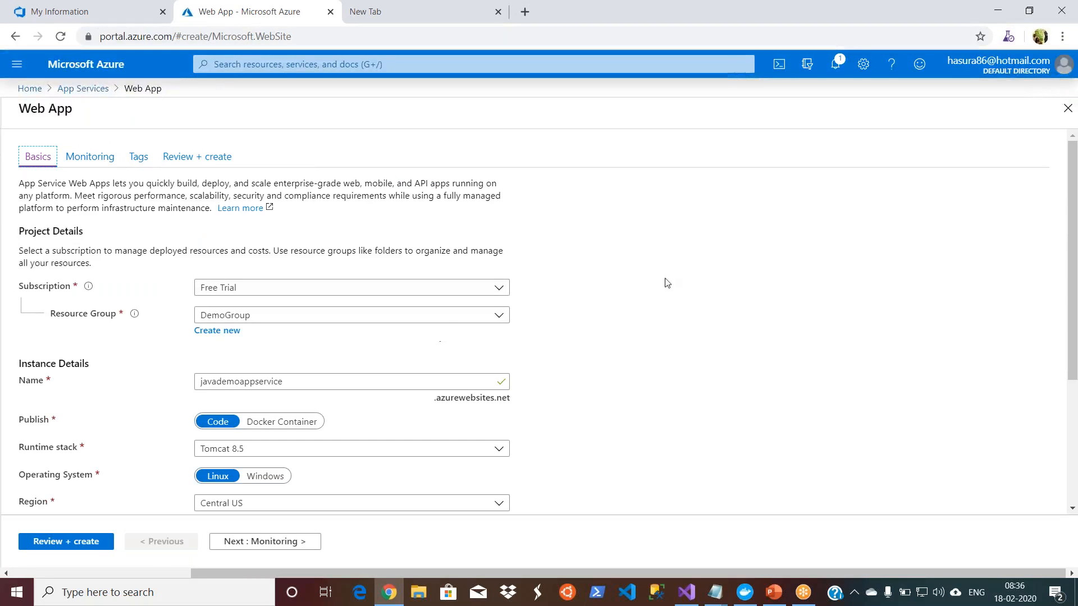
left_click(657, 363)
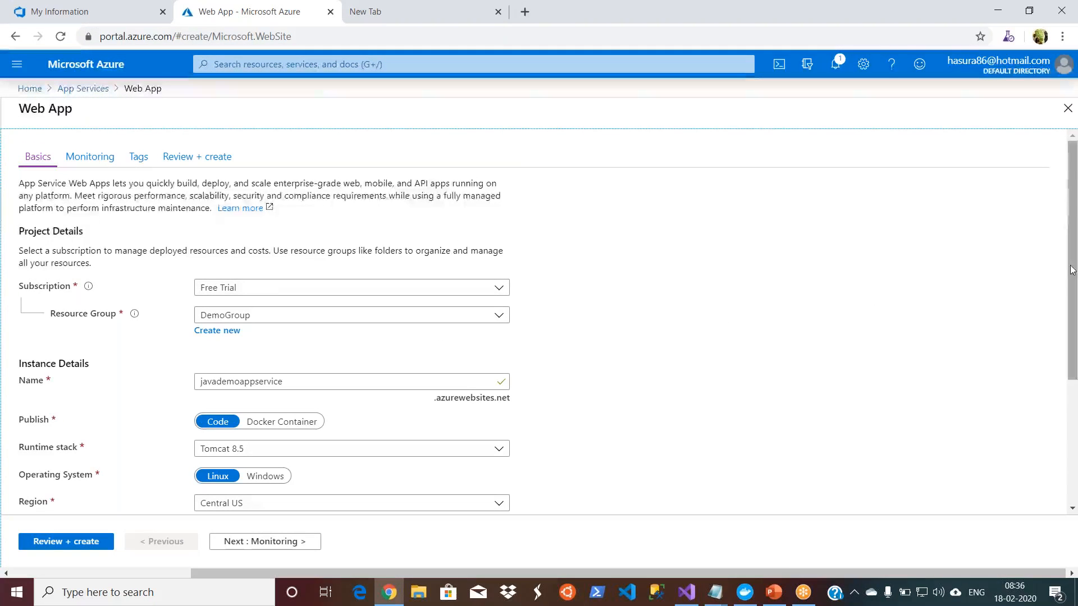
Step: Set the web app's region to West Central US
left_click_drag(1073, 285, 1076, 393)
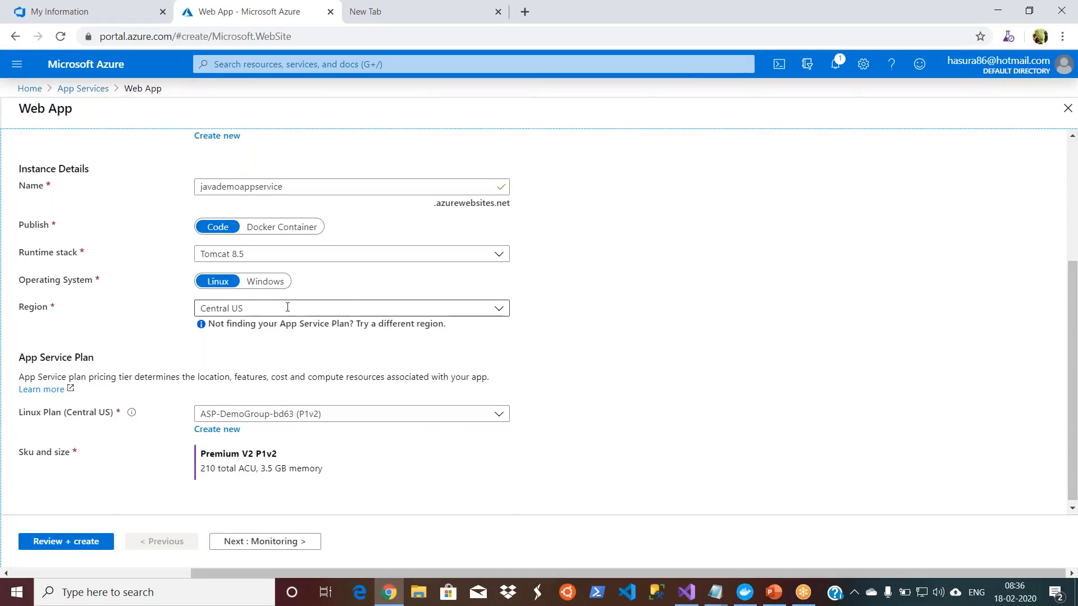
left_click(501, 309)
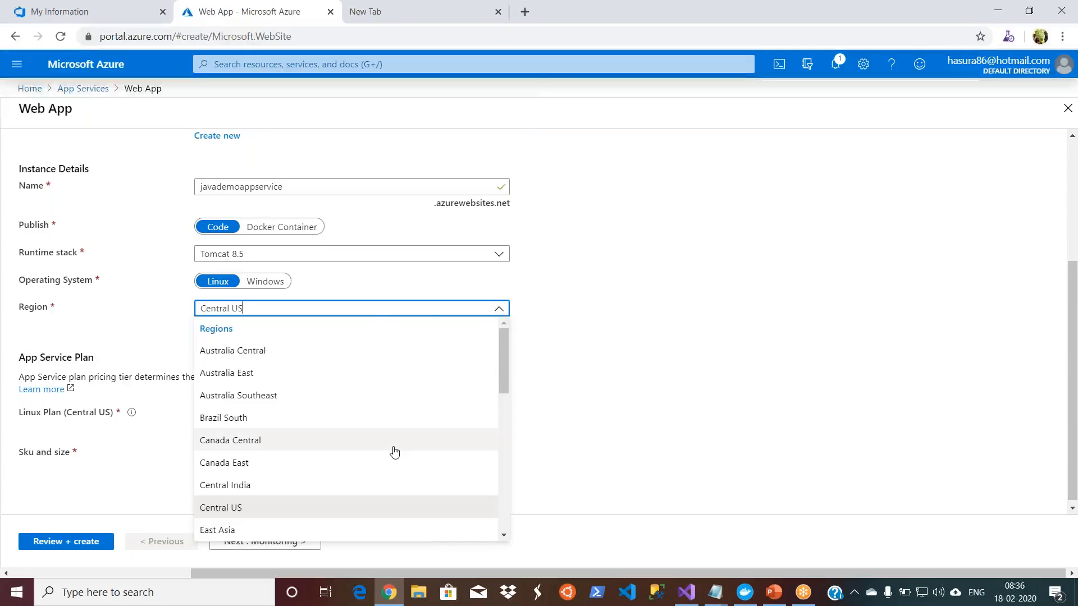
type("we")
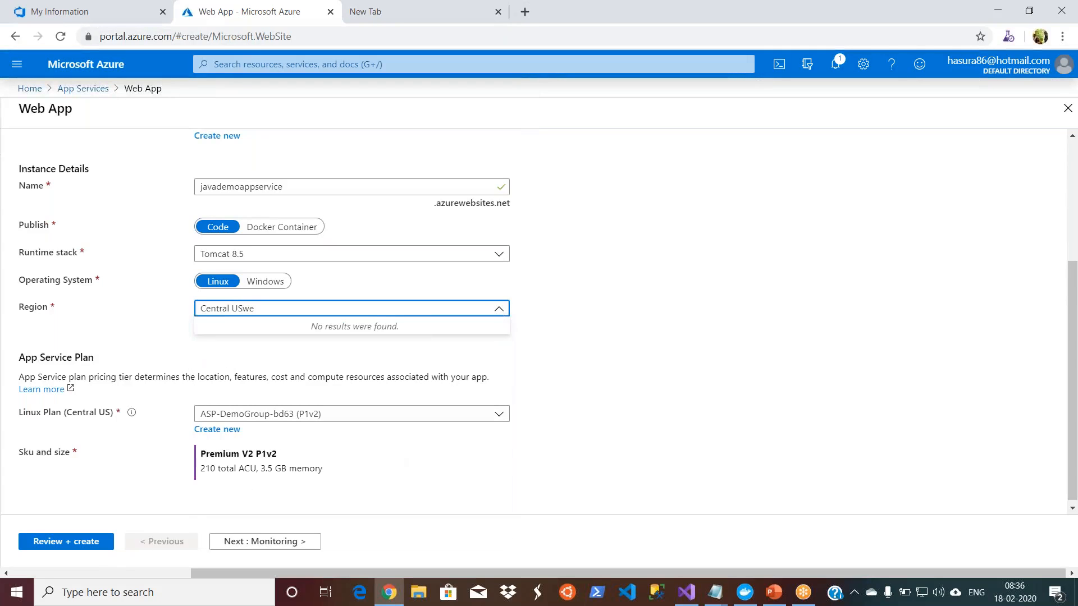
left_click(500, 309)
left_click_drag(286, 308, 167, 310)
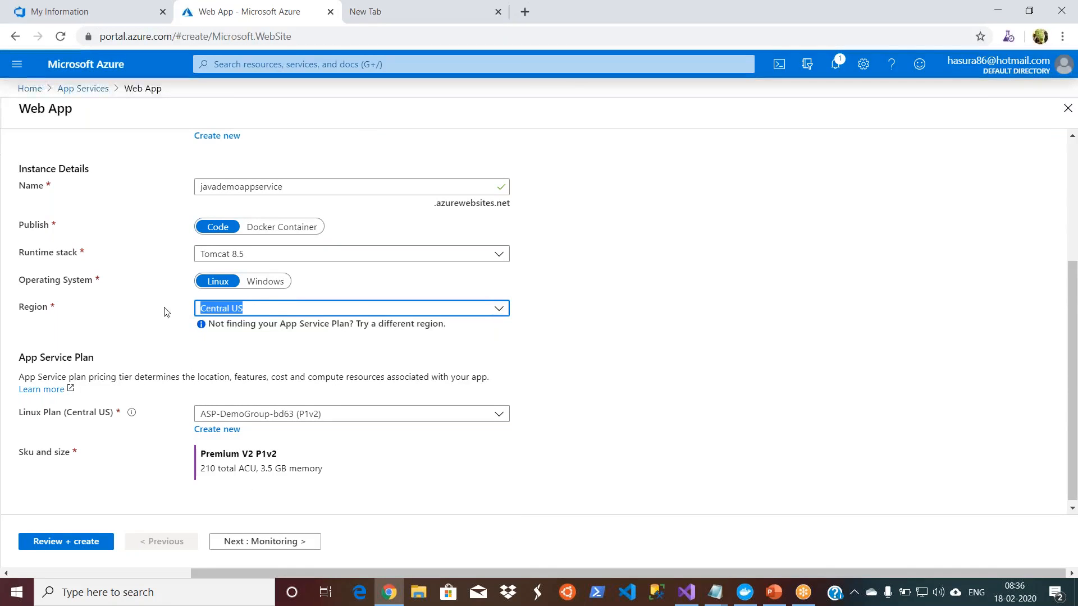
type("west")
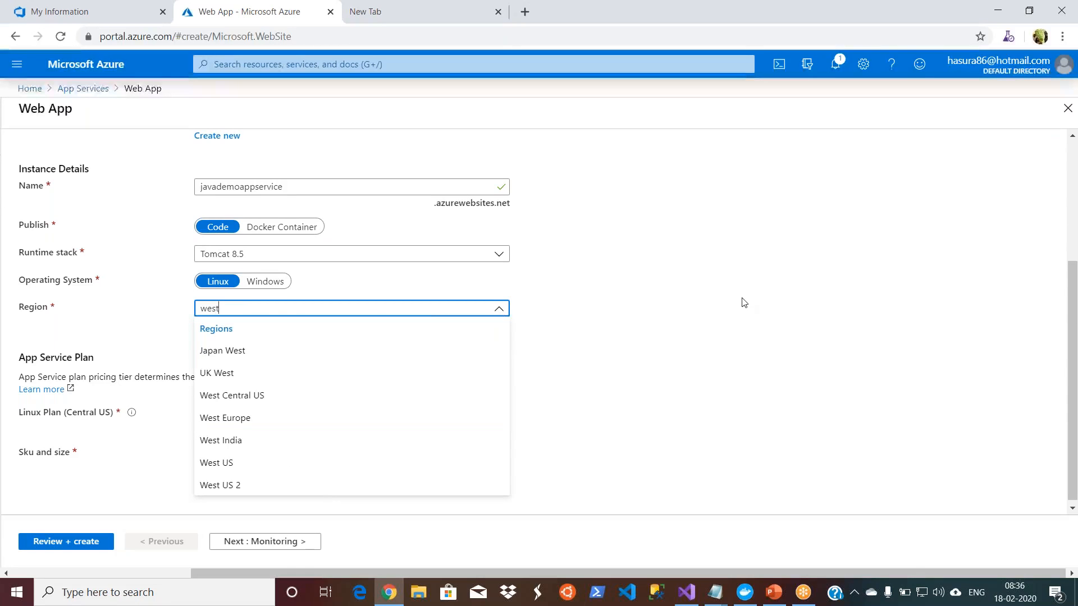
left_click(240, 395)
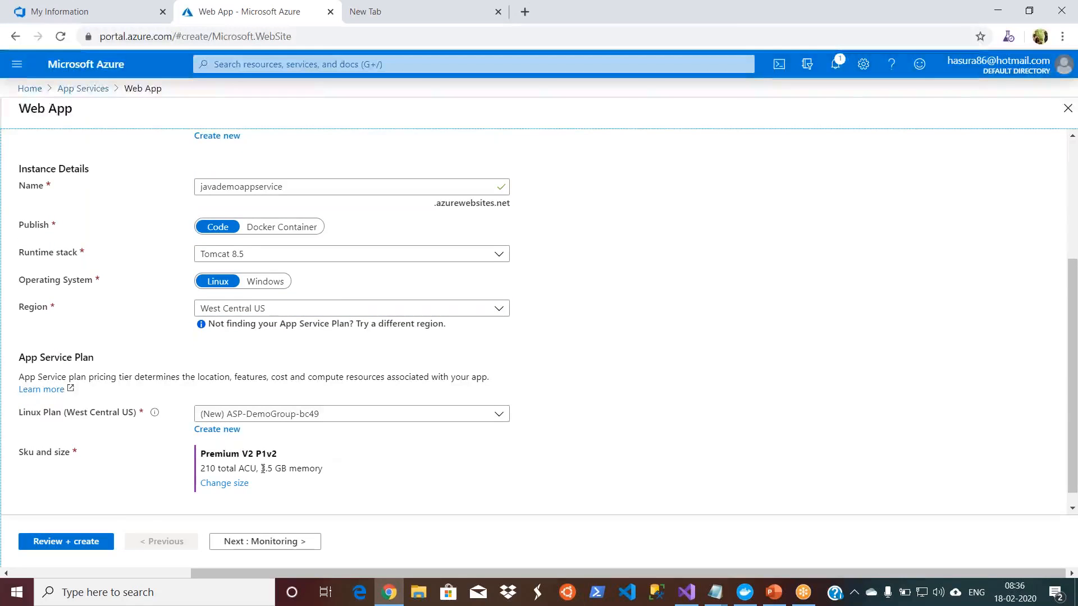
Step: Submit the web app settings for review with Application Insights left disabled, and create the web app
left_click_drag(1073, 307, 1072, 332)
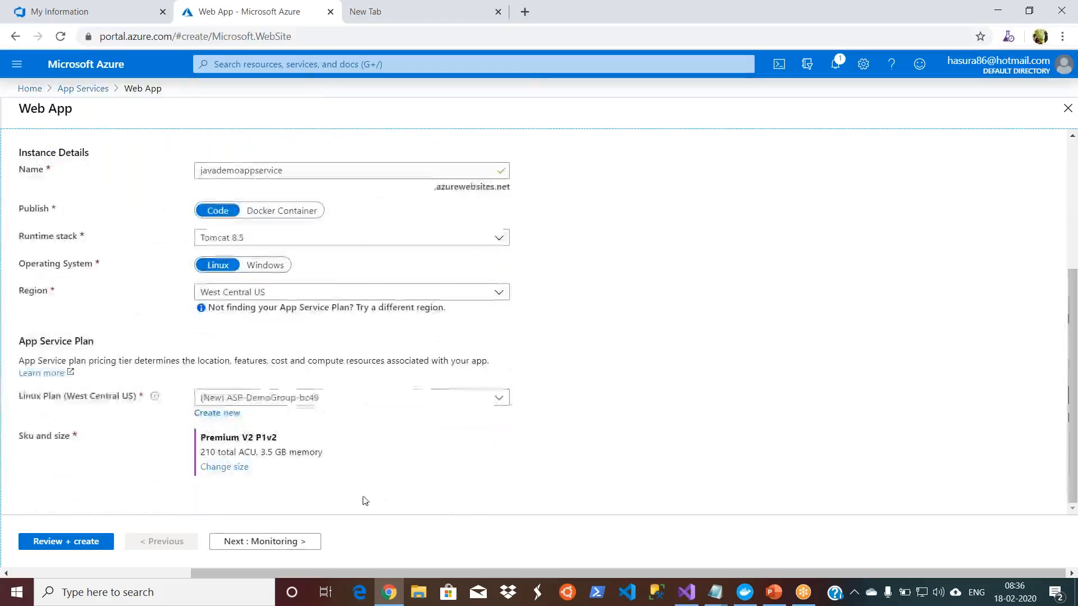
left_click(265, 543)
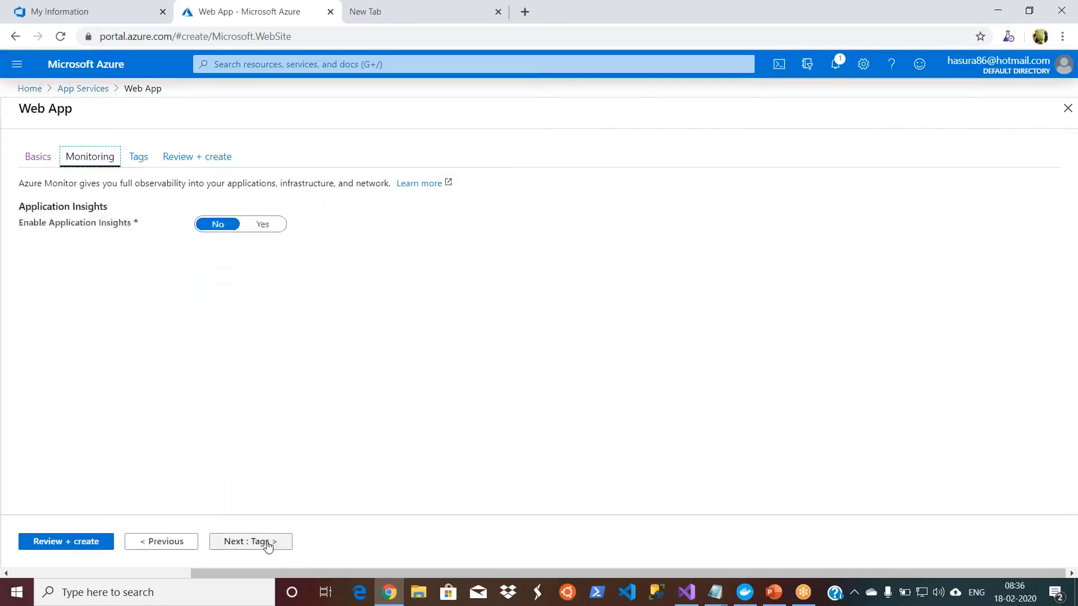
left_click(52, 545)
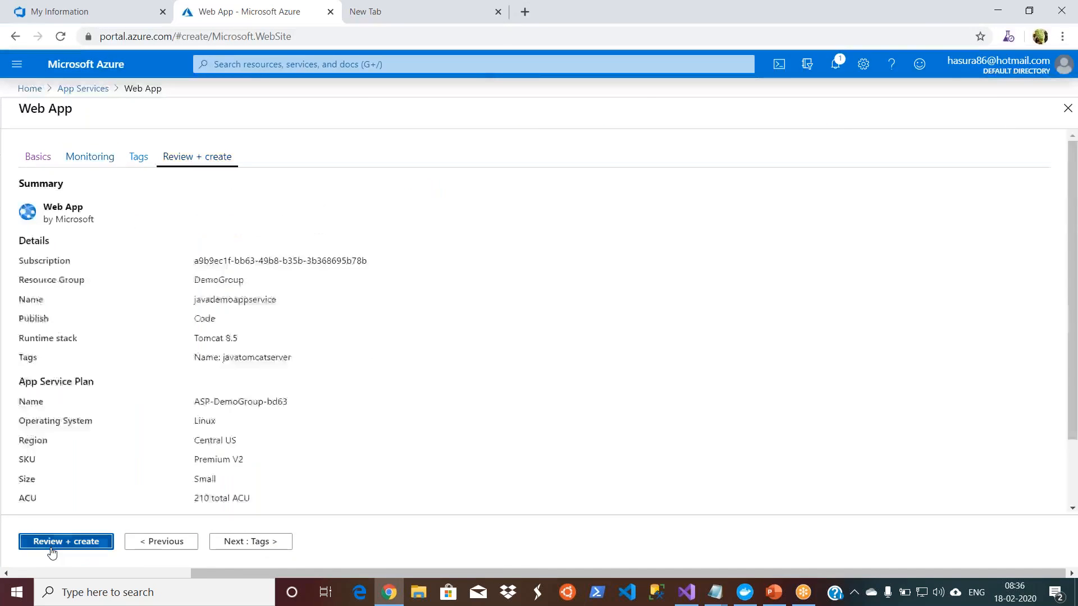
left_click(337, 361)
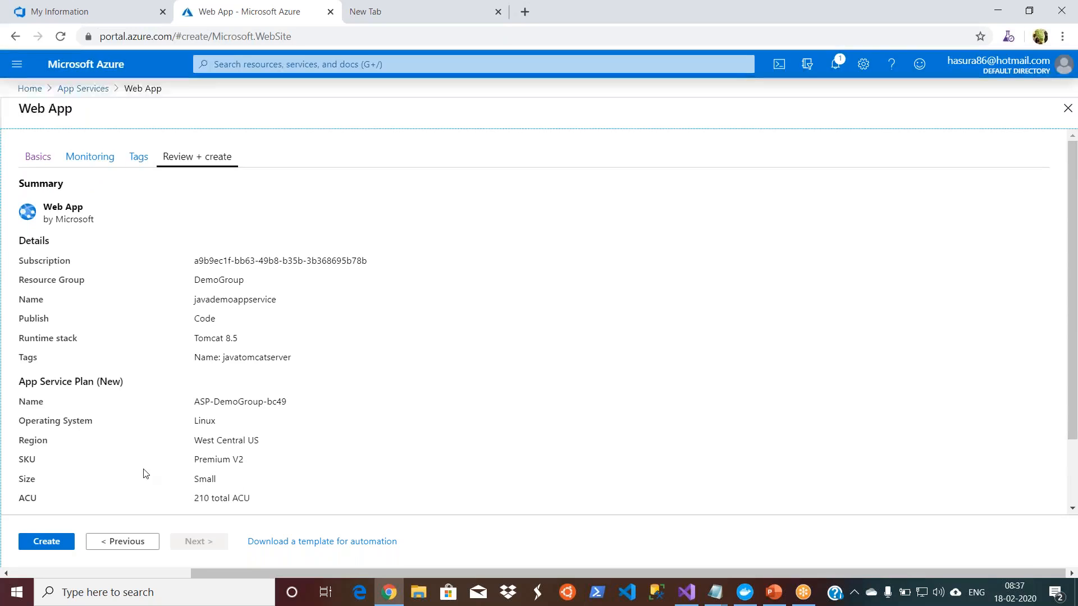
left_click(44, 544)
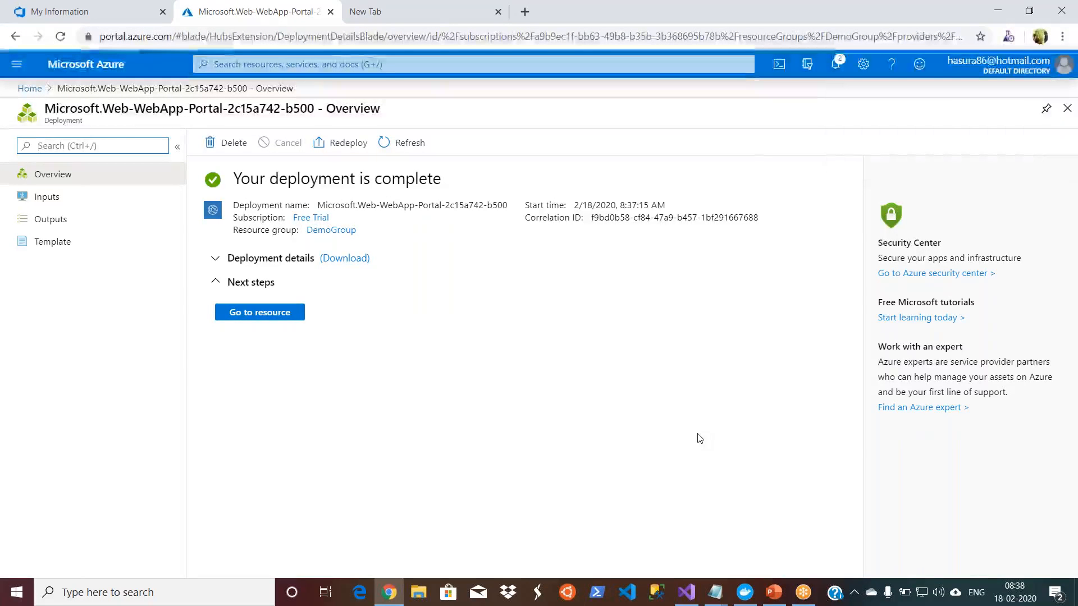
Step: Open the deployed web app's resource page and check its location
left_click(277, 315)
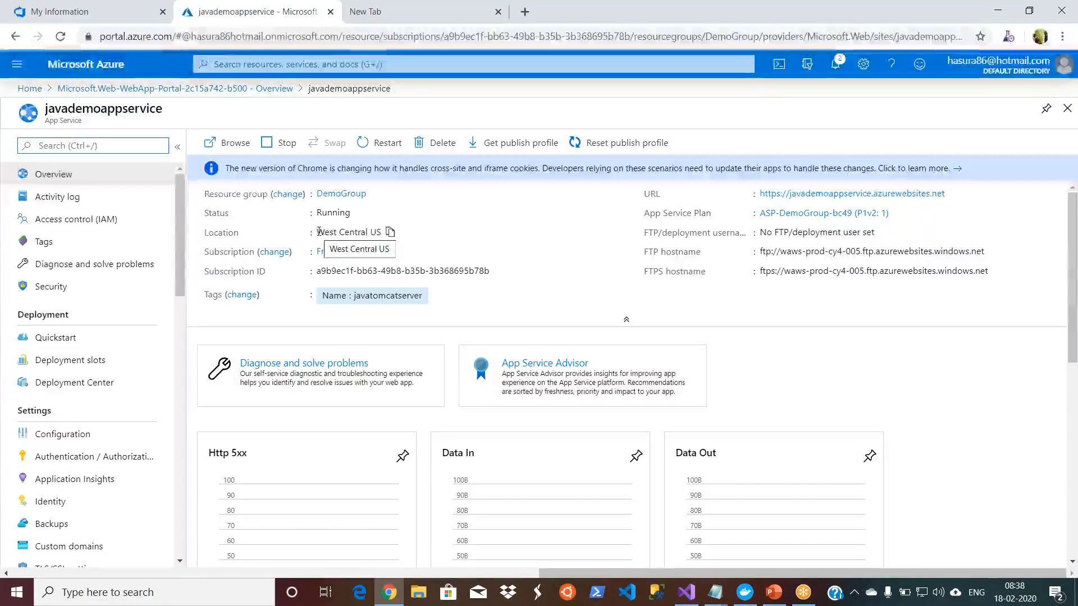
left_click_drag(318, 232, 381, 232)
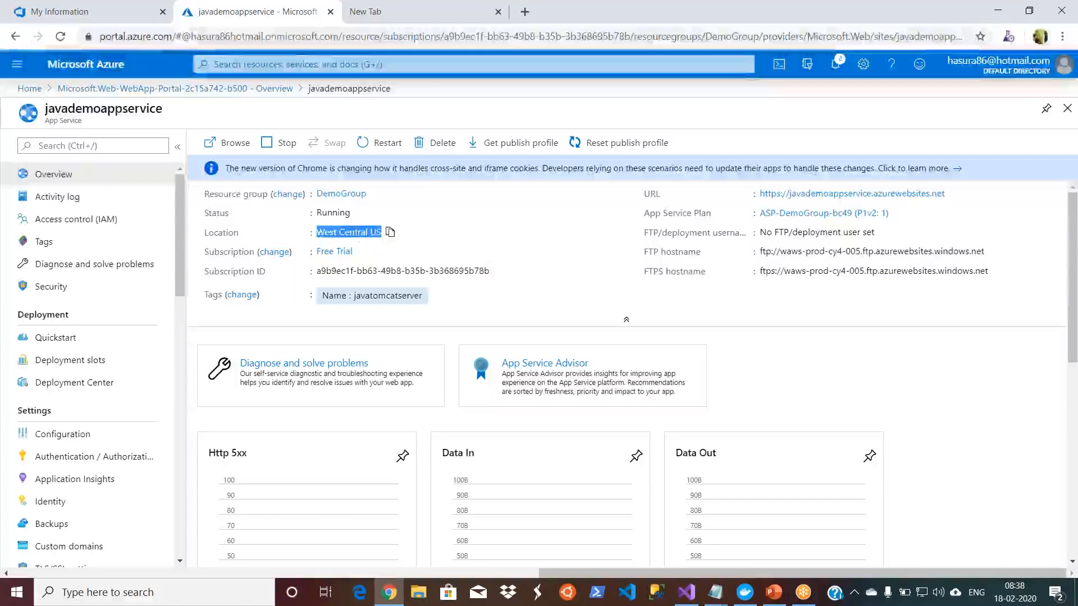
double_click(362, 232)
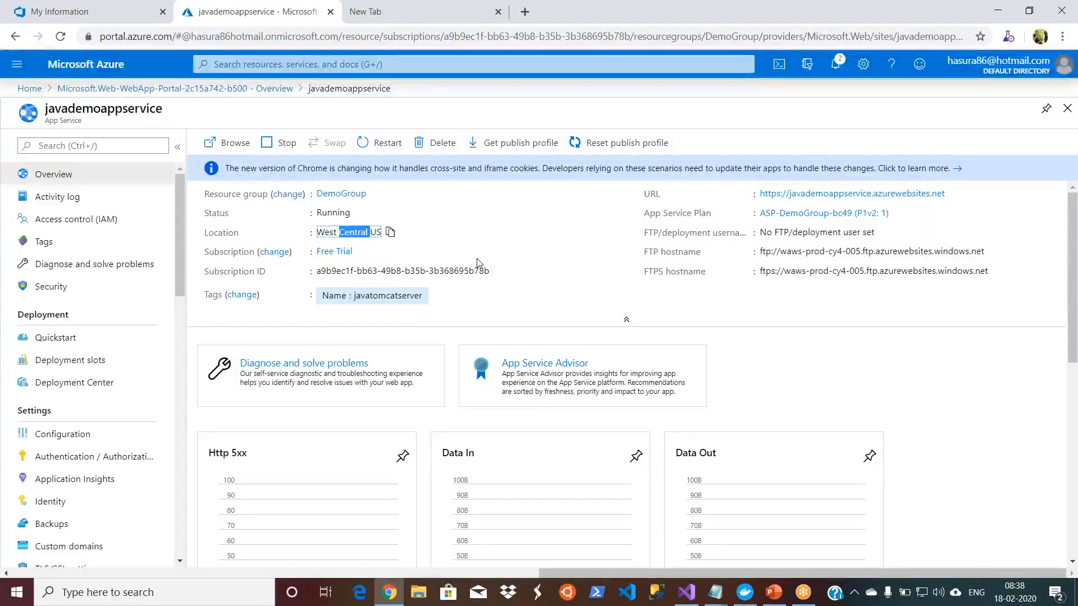
left_click(339, 233)
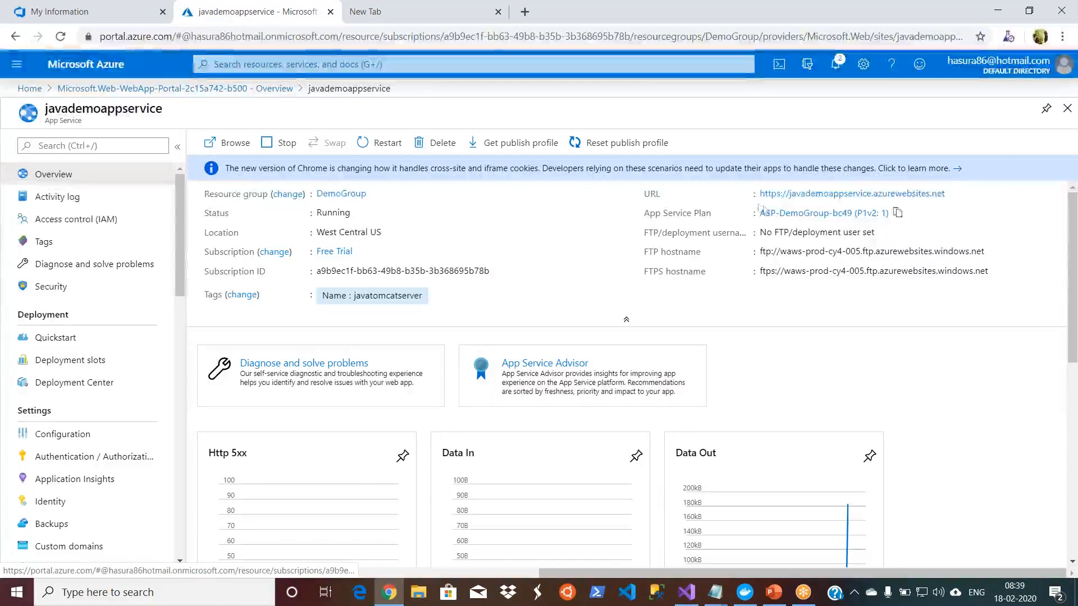
Step: View the live site at the web app's URL, close it and return to the Azure portal home page
left_click(813, 198)
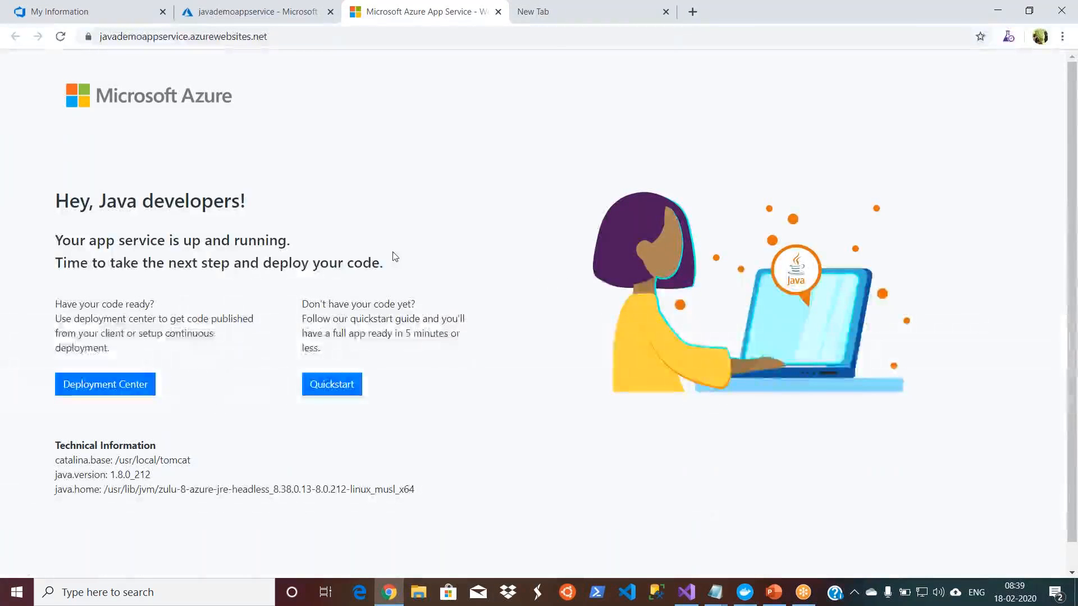
double_click(769, 20)
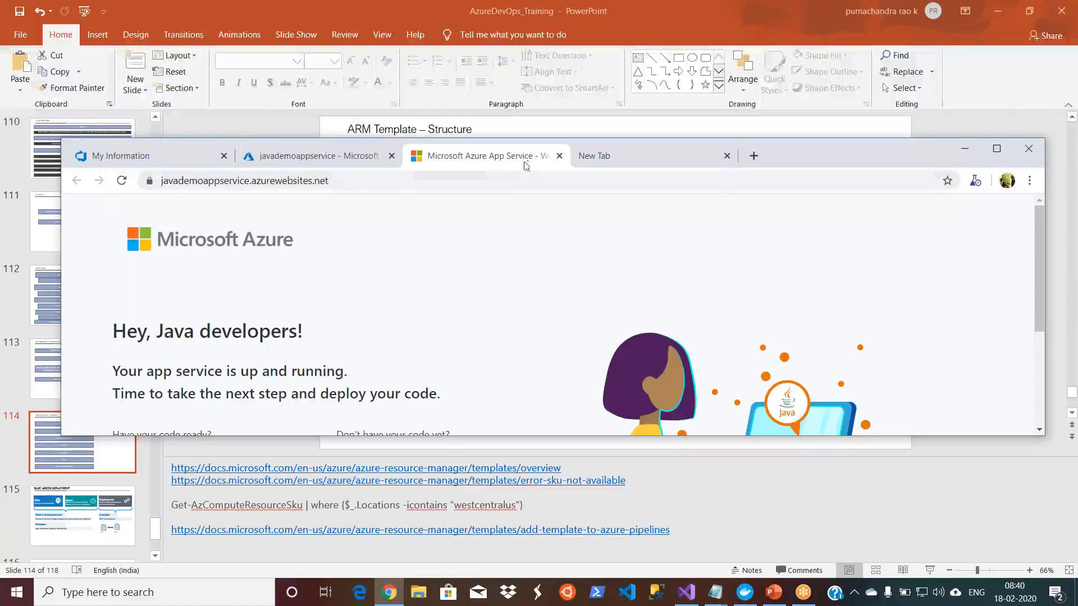
left_click(559, 157)
left_click(997, 149)
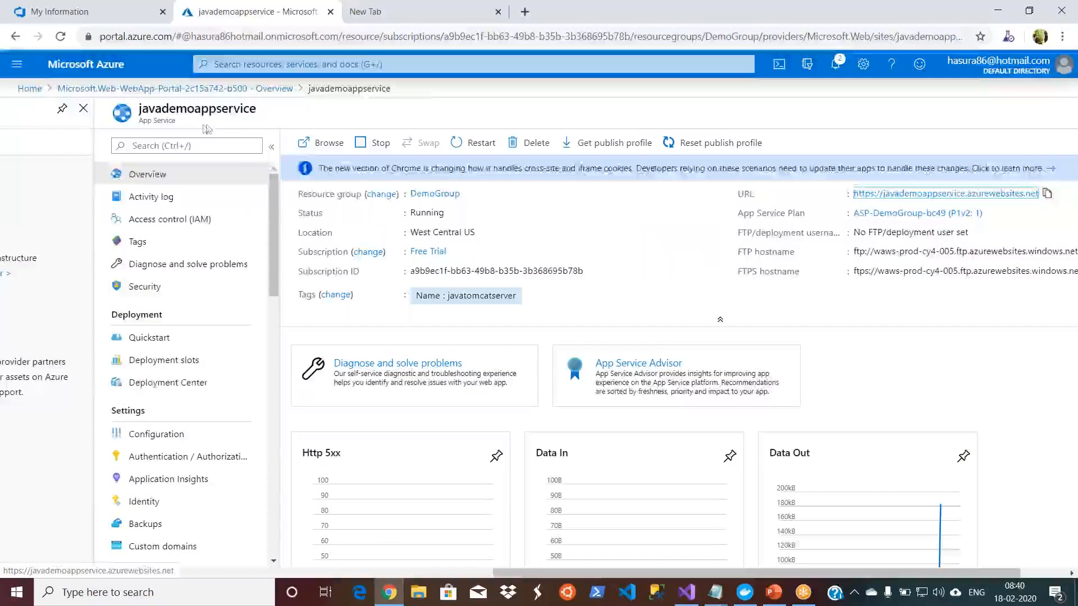
left_click(29, 88)
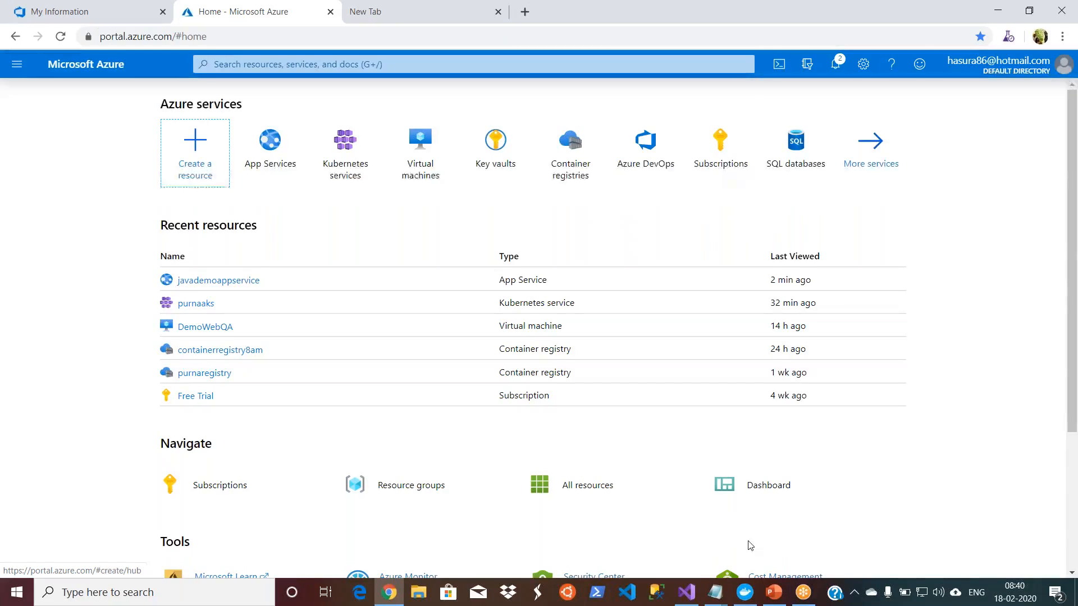
Step: Switch to Visual Studio and close the open DevOps7AMDemoSolution solution
left_click(691, 600)
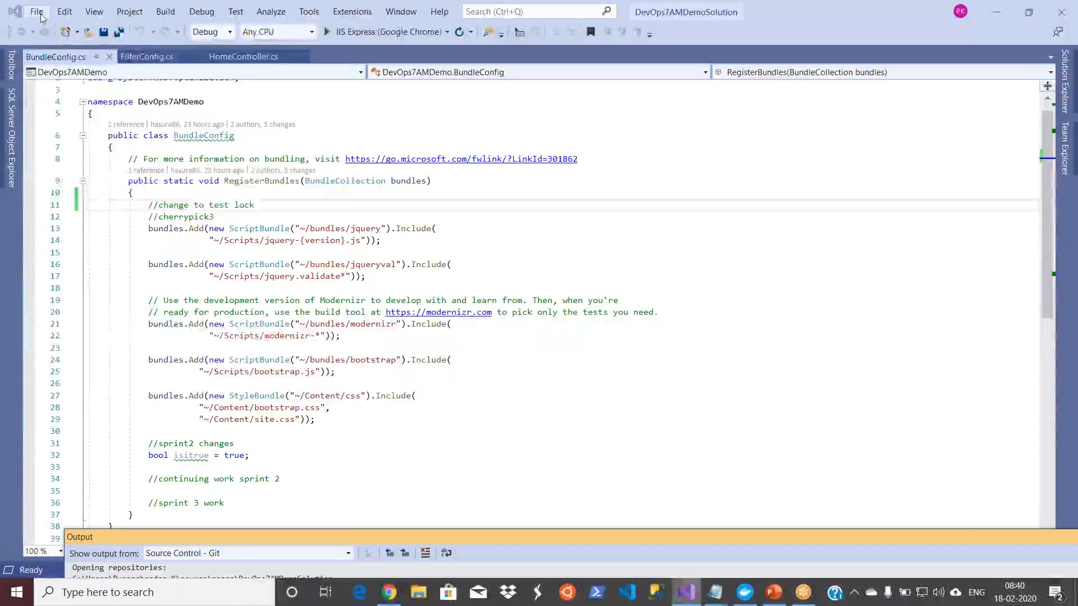
left_click(36, 11)
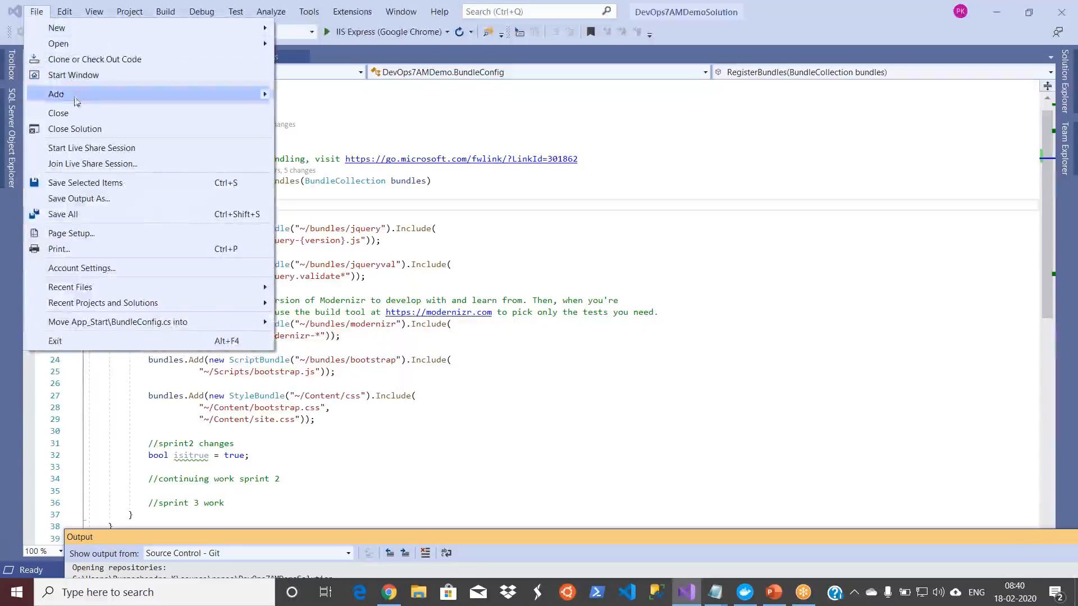
left_click(77, 129)
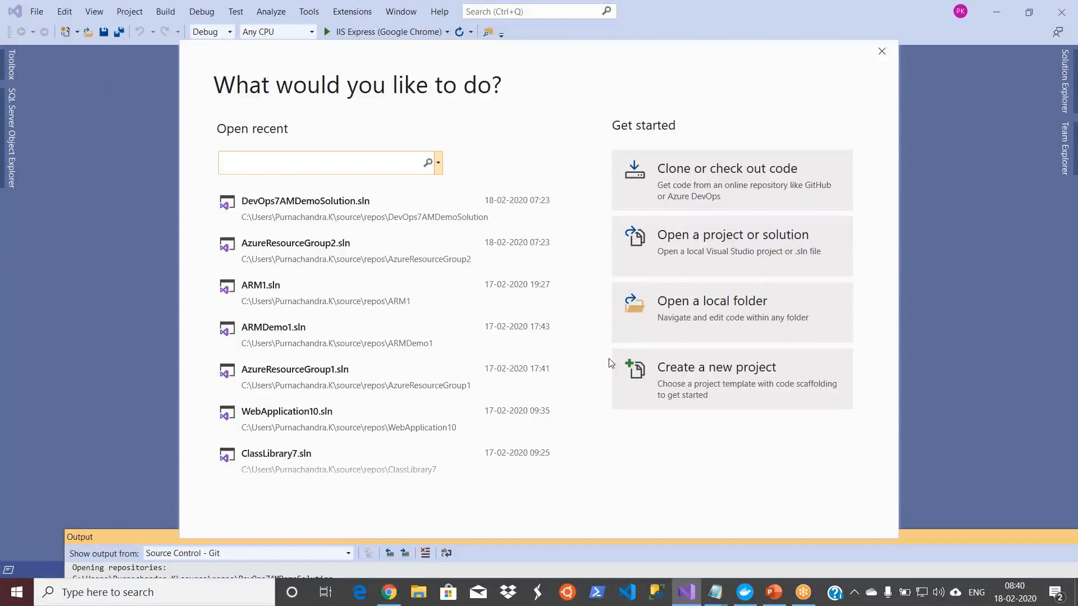
Step: Start a new project, search the templates for resource and choose the C# Azure Resource Group template
left_click(692, 385)
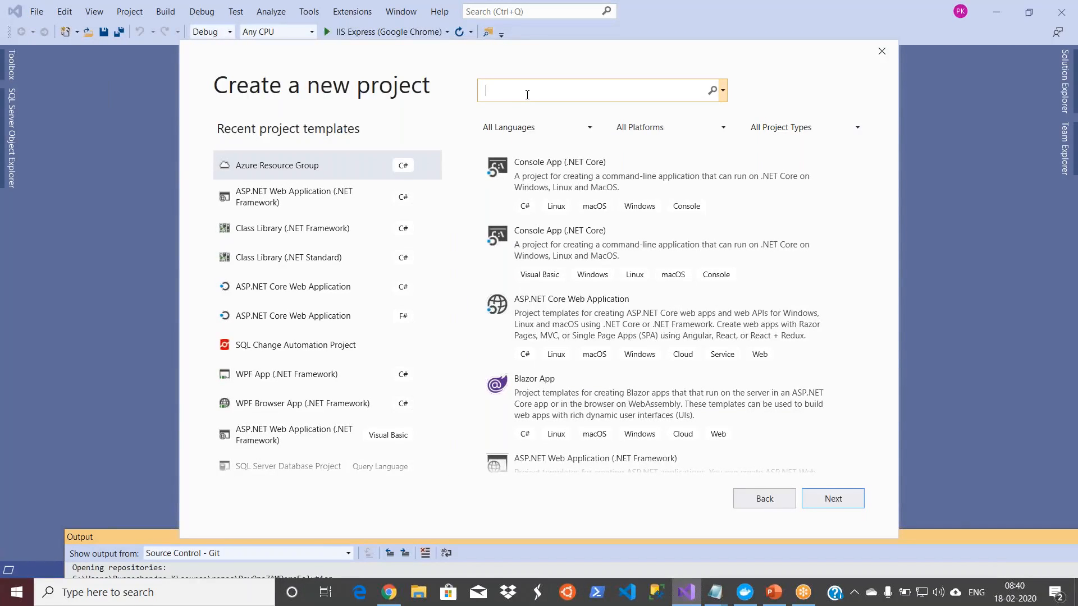
type("resource")
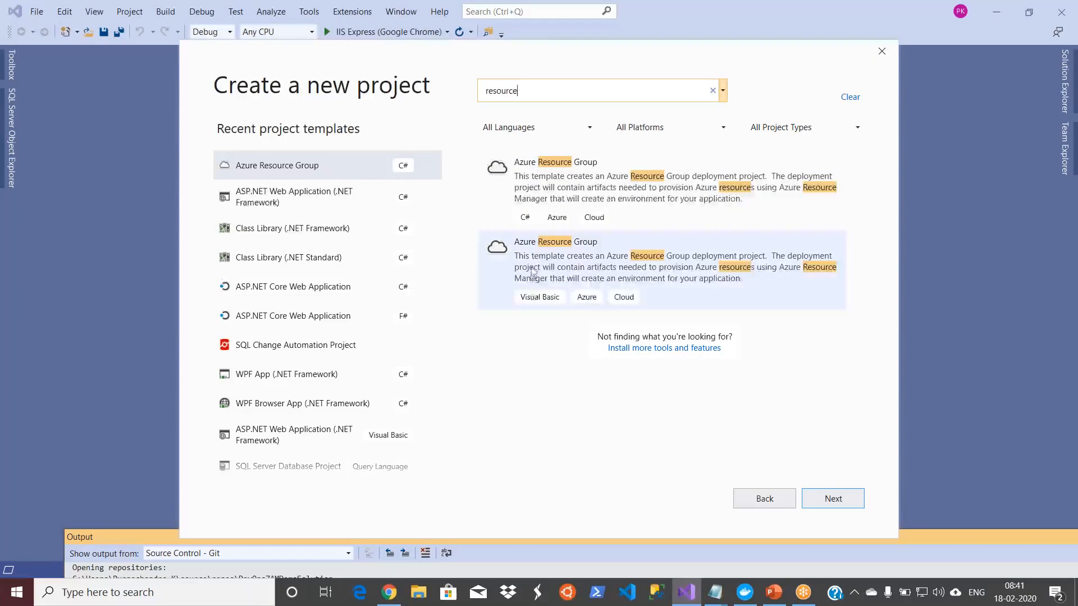
left_click(553, 171)
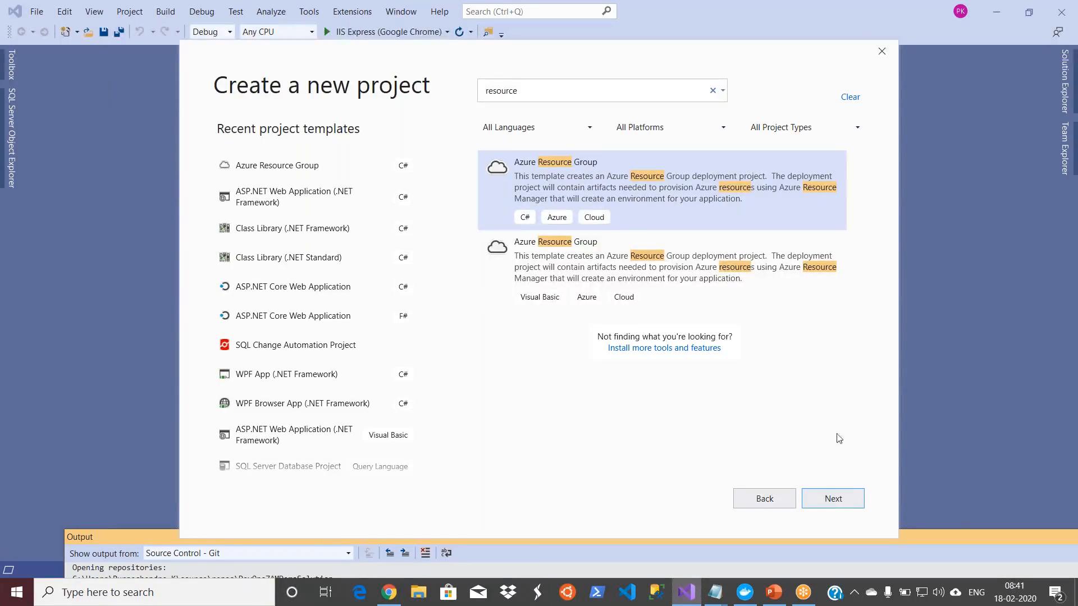
left_click(835, 499)
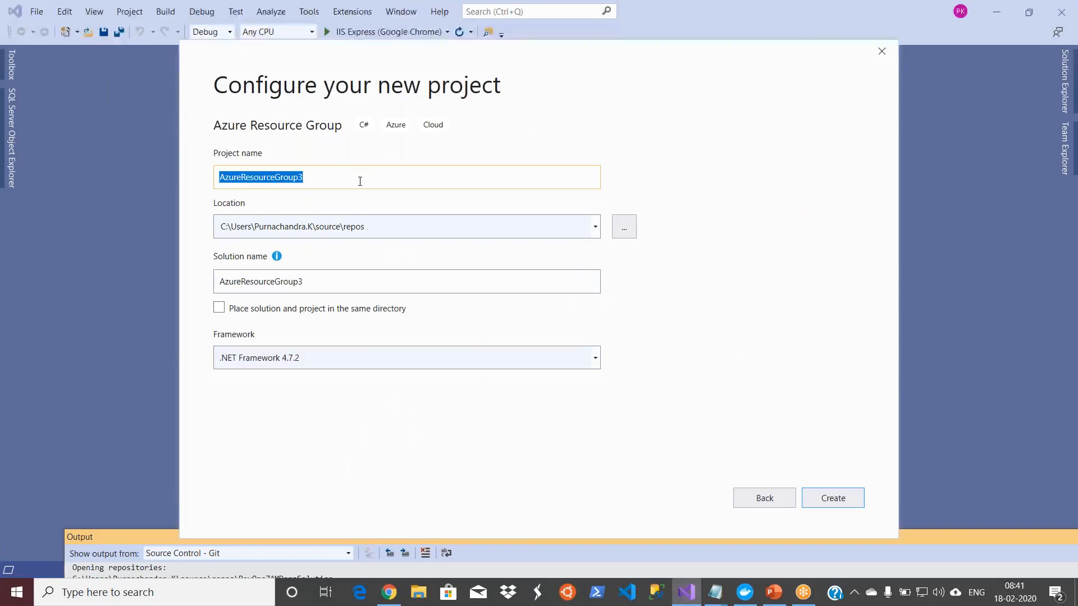
Step: Name the project ARMDemo8AM, keeping the default location and framework, and proceed to the Azure template selection
type("AR")
key("BackSpace")
type("RMDemo")
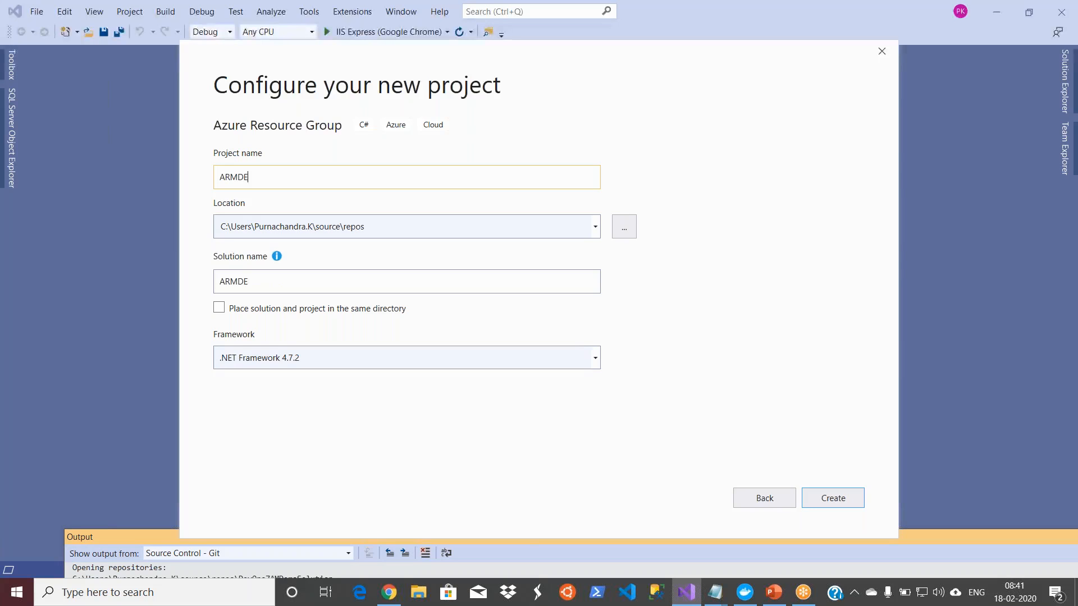
type("8AM")
left_click(833, 498)
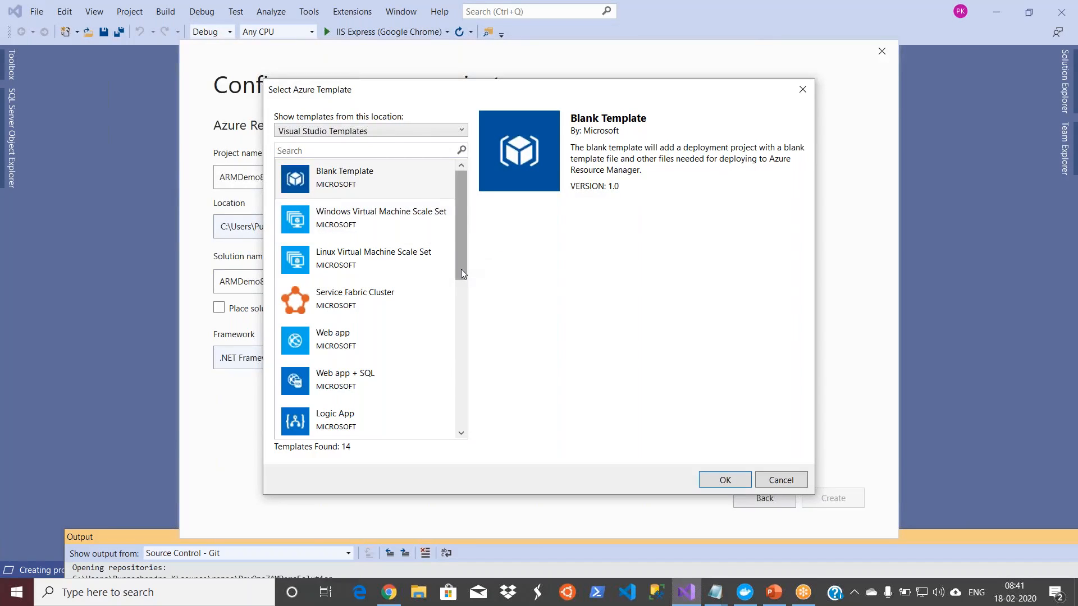
Step: Browse the available Azure templates and create the project from the Web app template
left_click_drag(462, 274, 461, 369)
left_click(386, 352)
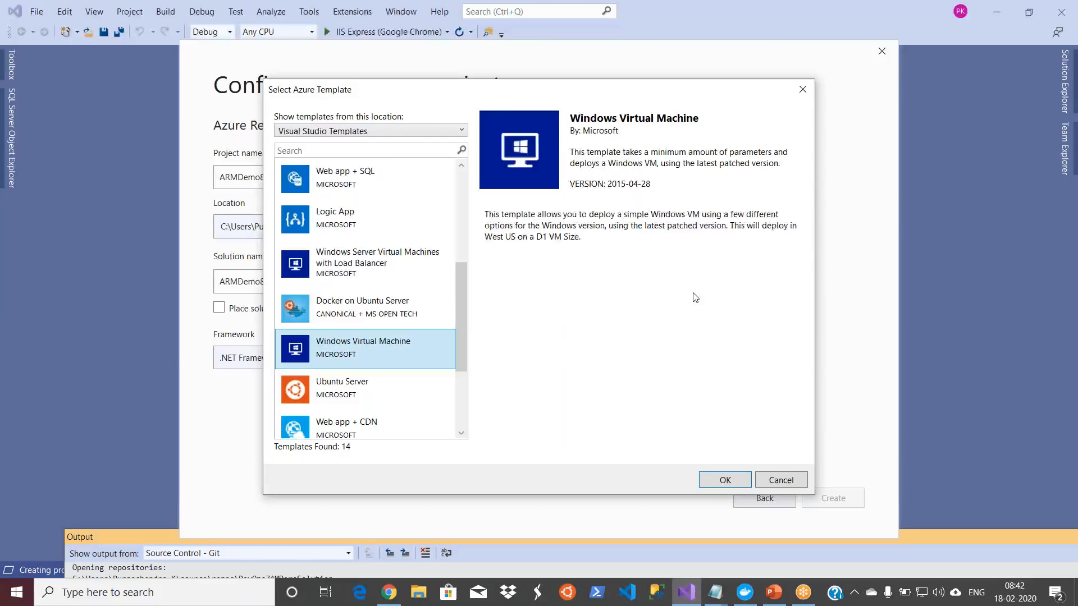
key("Up")
key("Up")
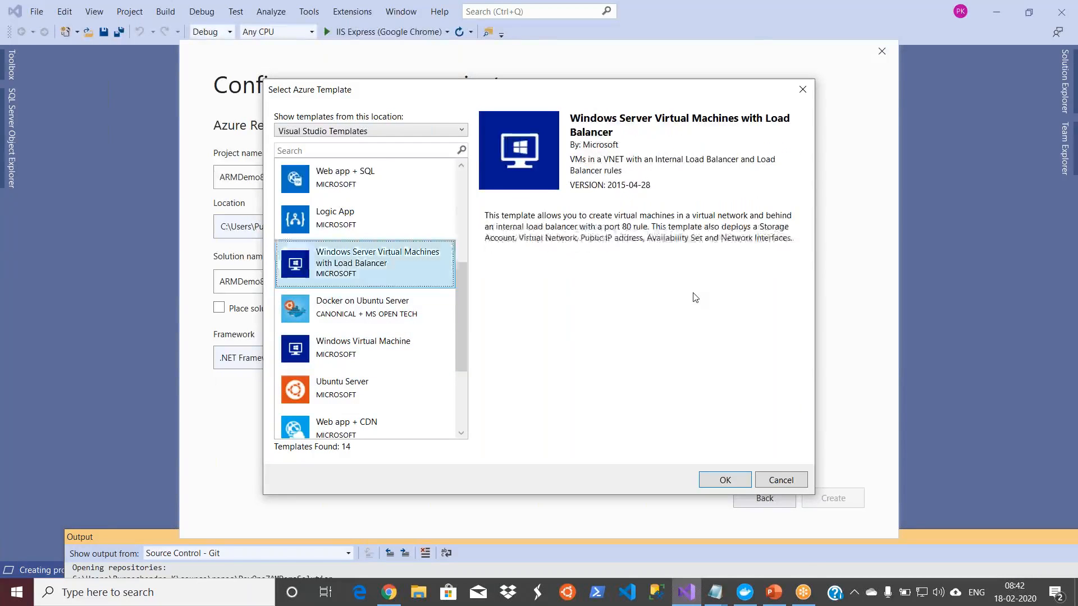
key("Up")
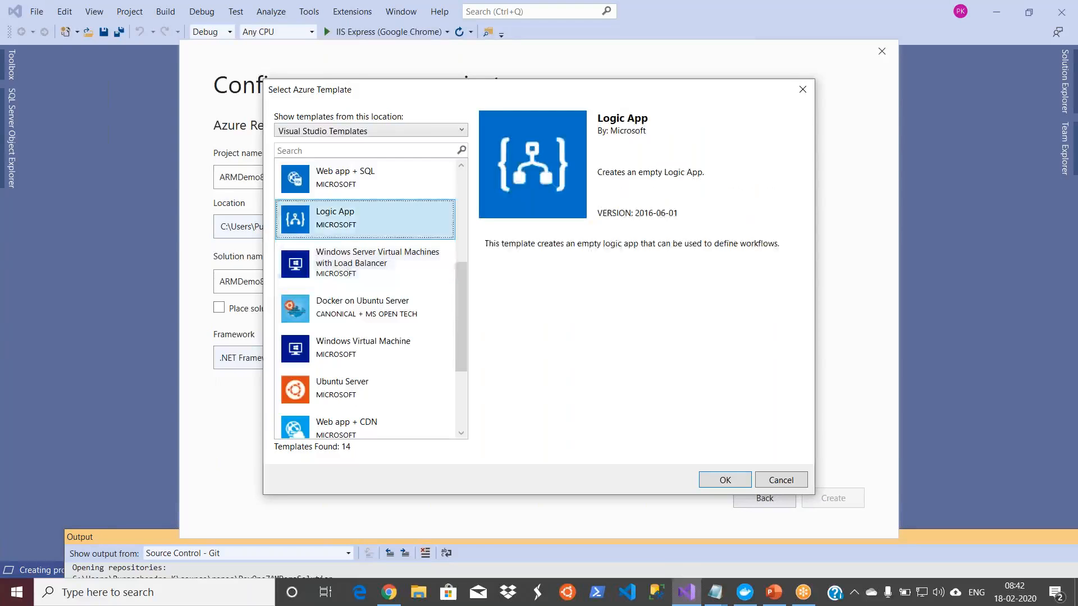
key("Up")
key("Up")
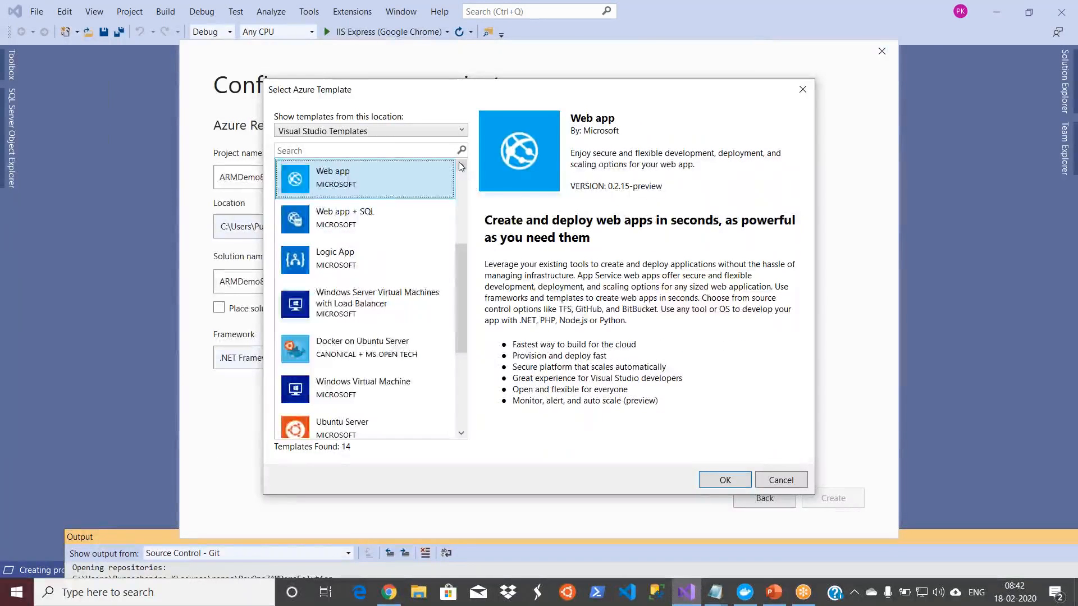
scroll(461, 167, "up", 3)
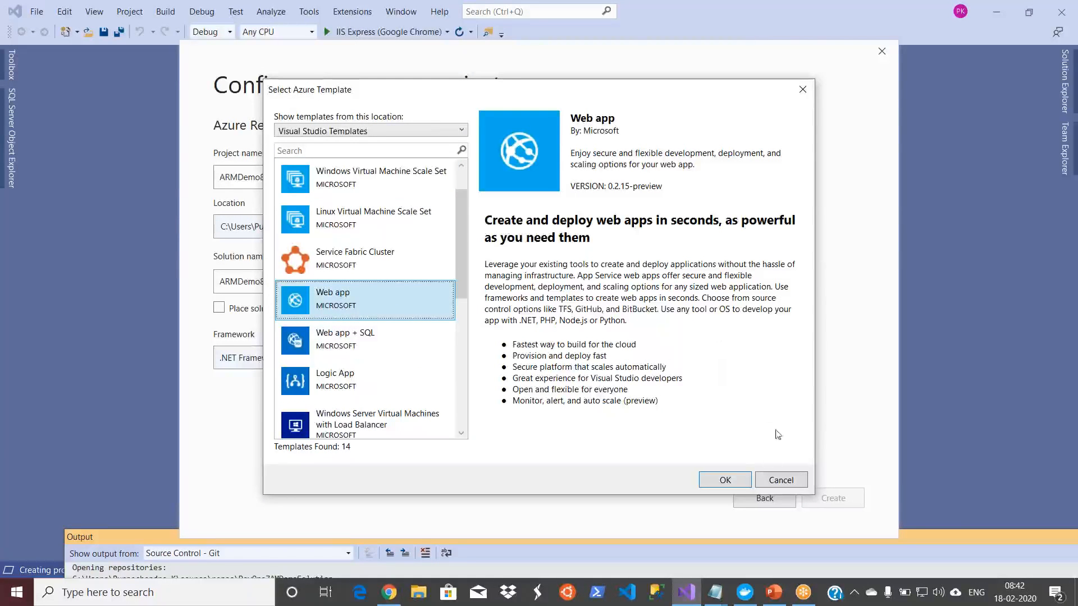
left_click(725, 480)
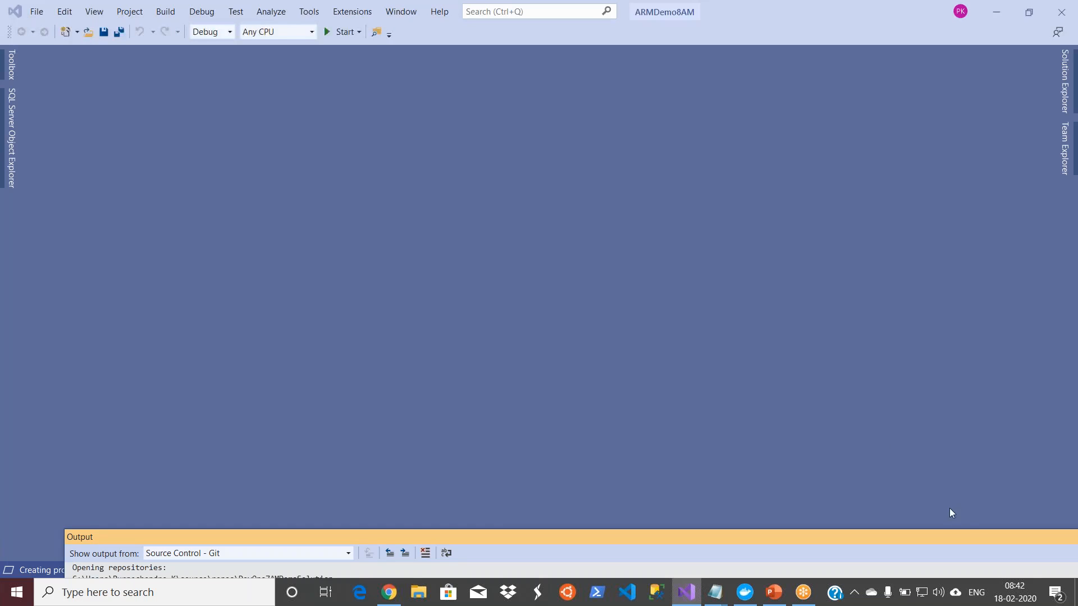
Step: Undock the Output window and close it
left_click_drag(961, 540, 786, 459)
left_click(931, 459)
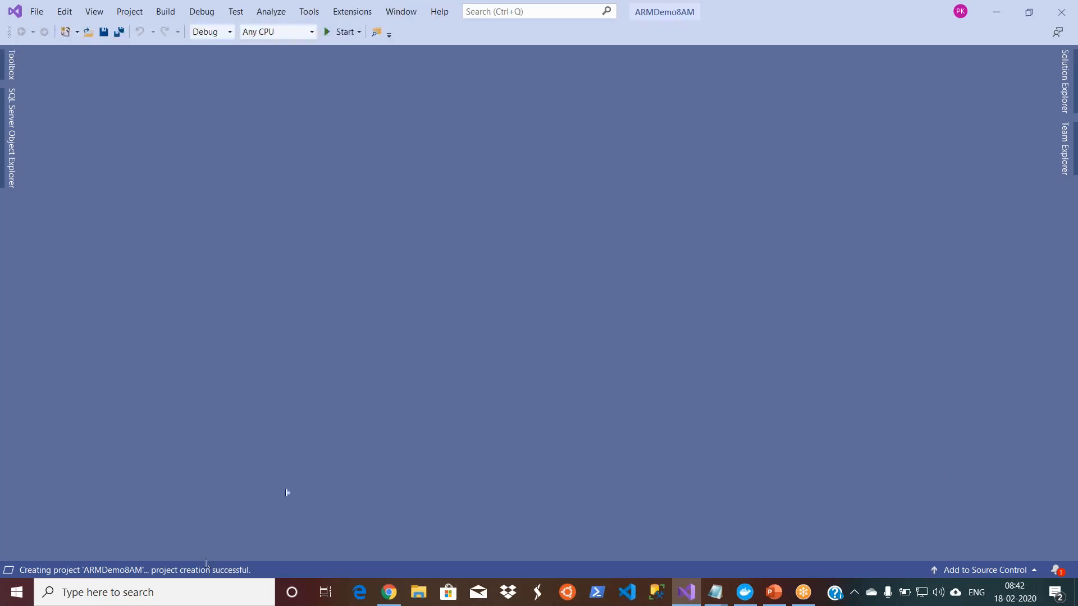
Step: Open Deploy-AzureResourceGroup.ps1 from the ARMDemo8AM project and look through the whole deployment script
left_click(1067, 80)
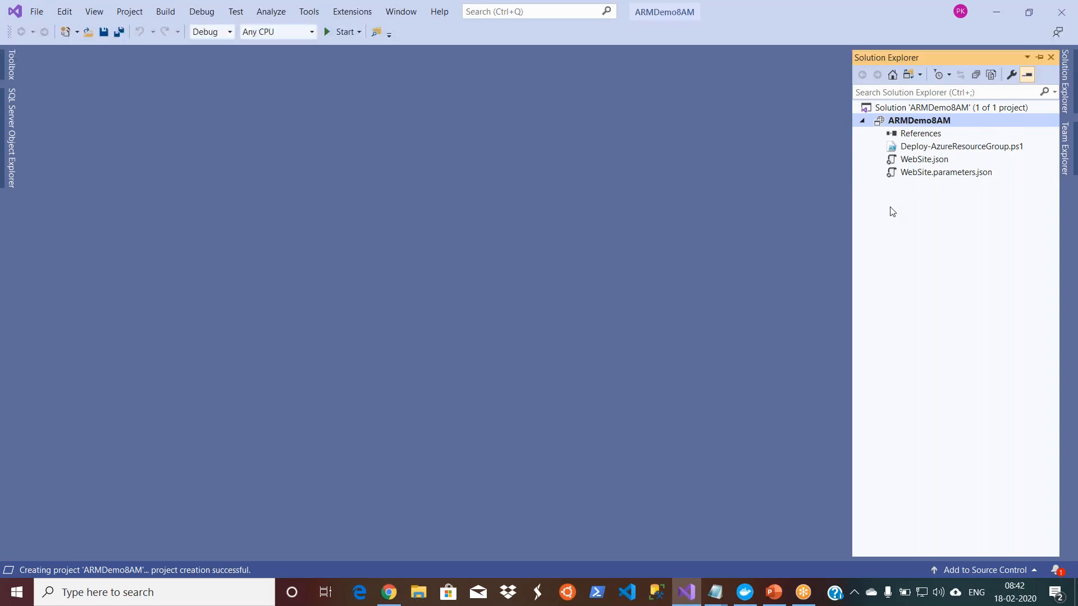
left_click(964, 148)
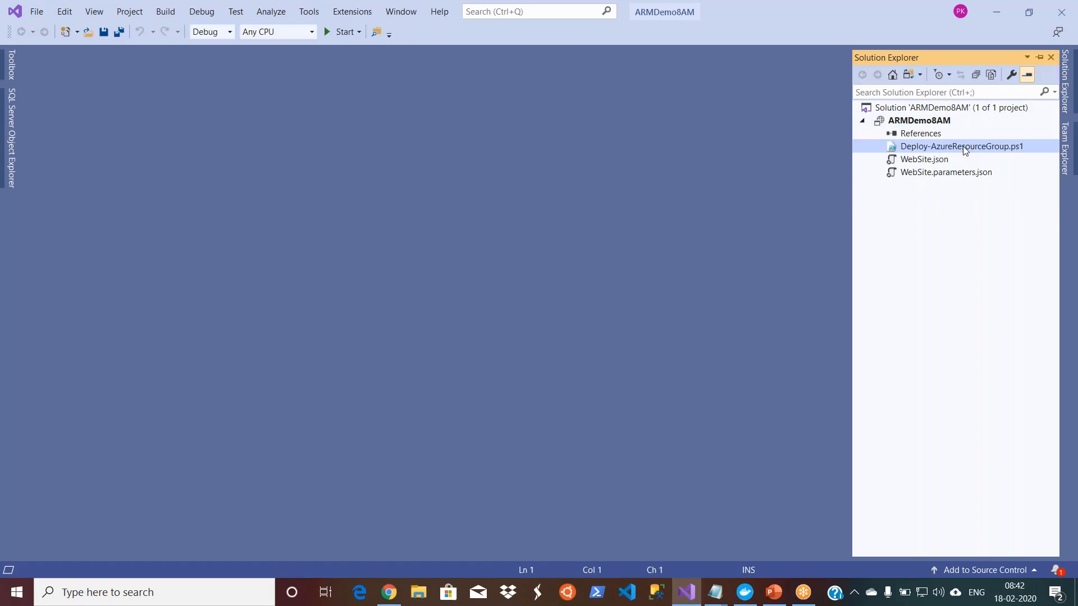
double_click(964, 148)
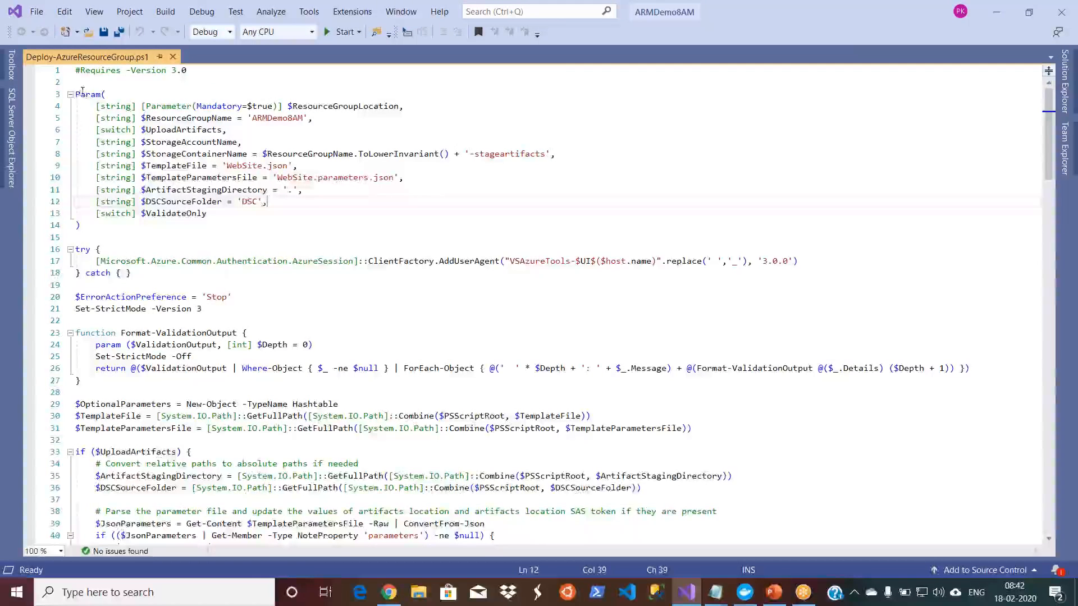
left_click_drag(78, 91, 176, 601)
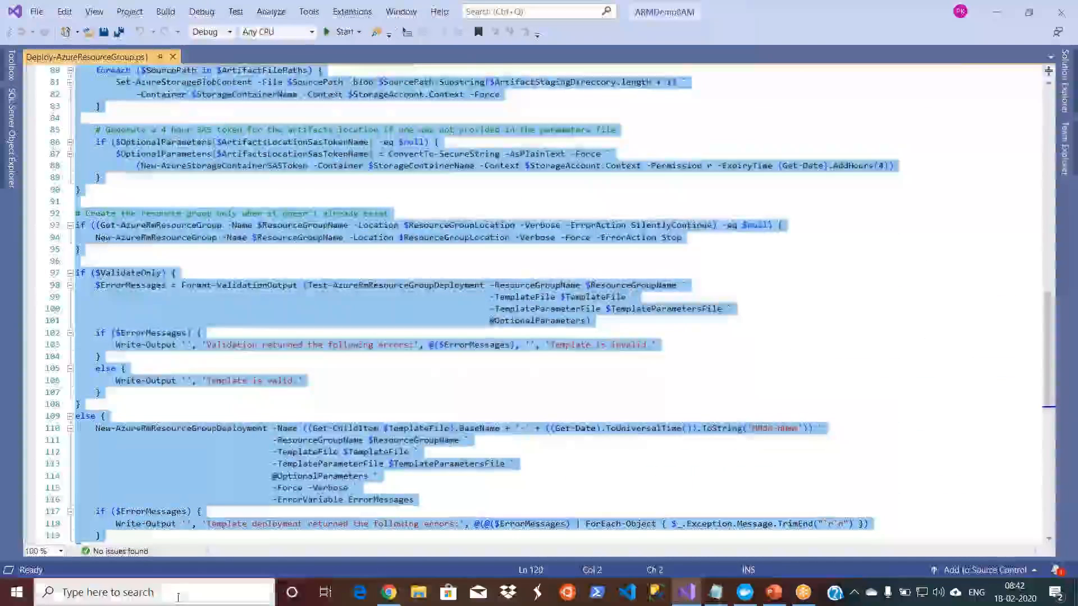
left_click(318, 489)
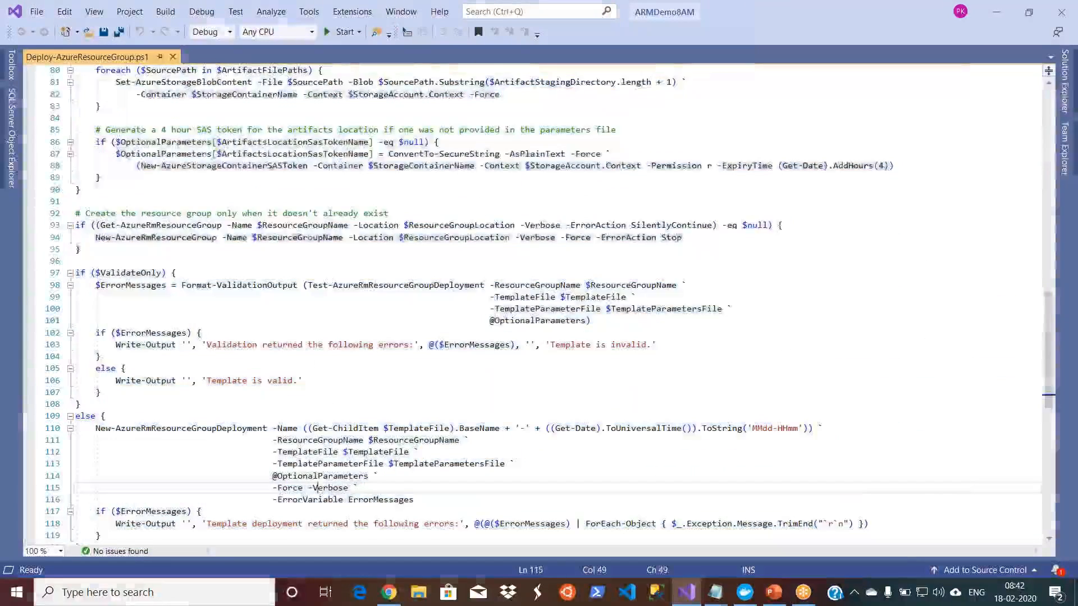
left_click(581, 358)
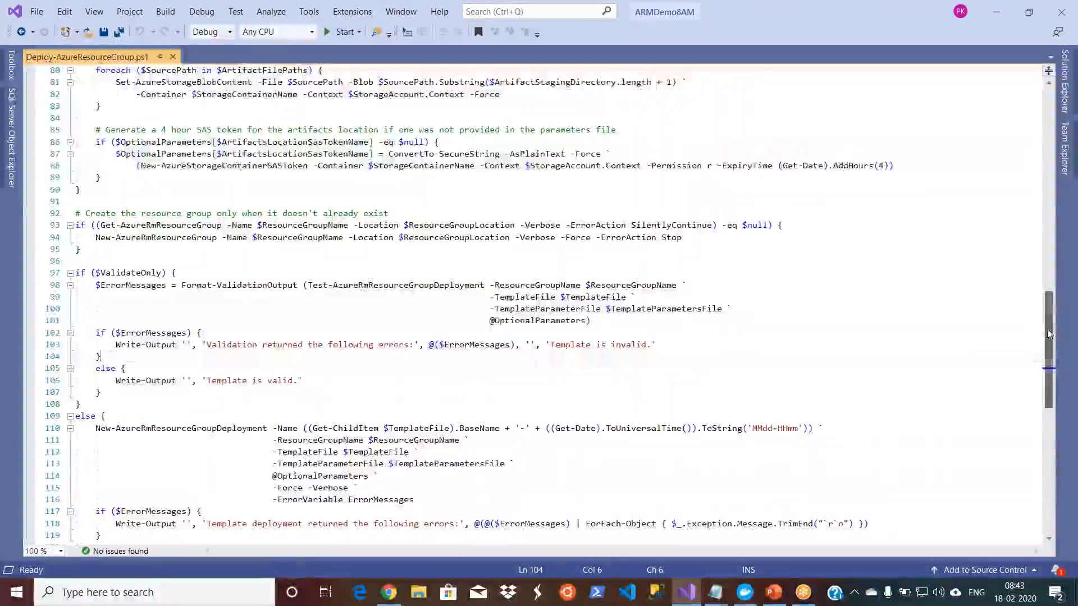
left_click_drag(1049, 340, 1049, 113)
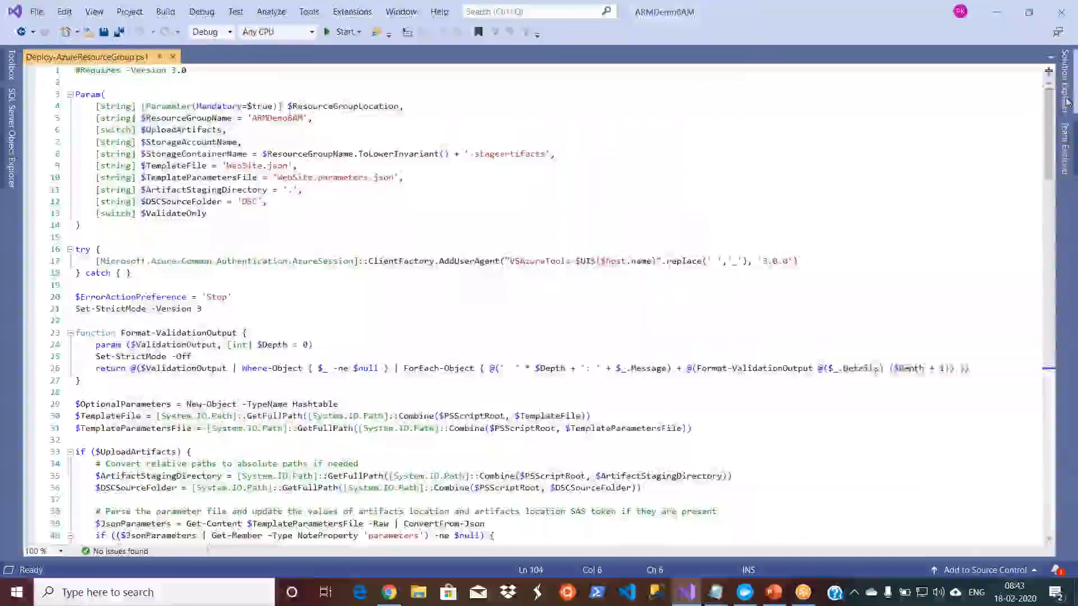
Step: Open the project's WebSite.json and WebSite.parameters.json files for review, returning to WebSite.json
mouse_move(1064, 81)
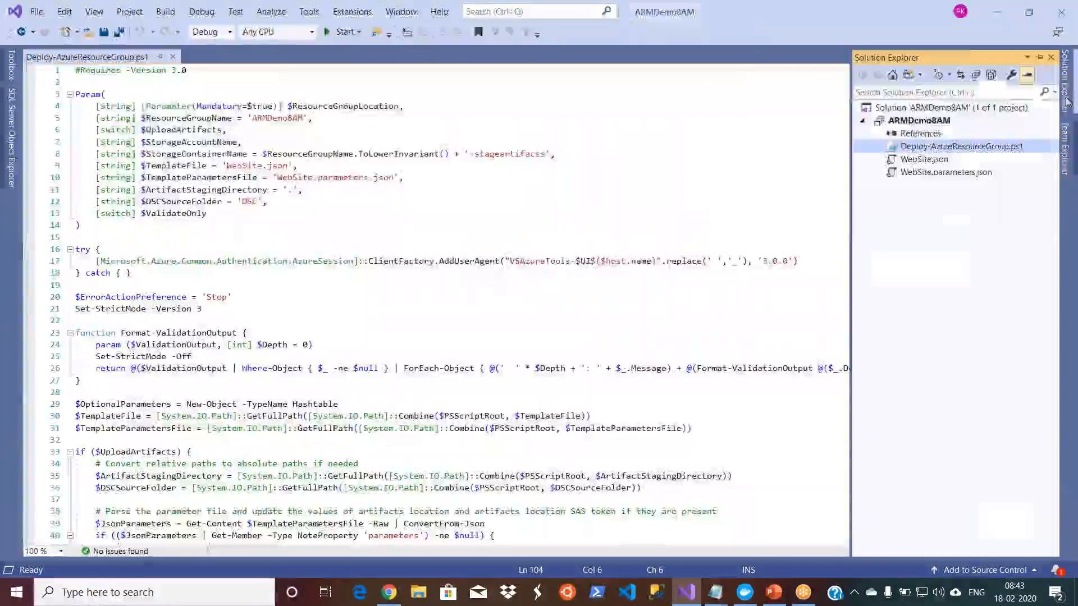
left_click(925, 160)
double_click(925, 160)
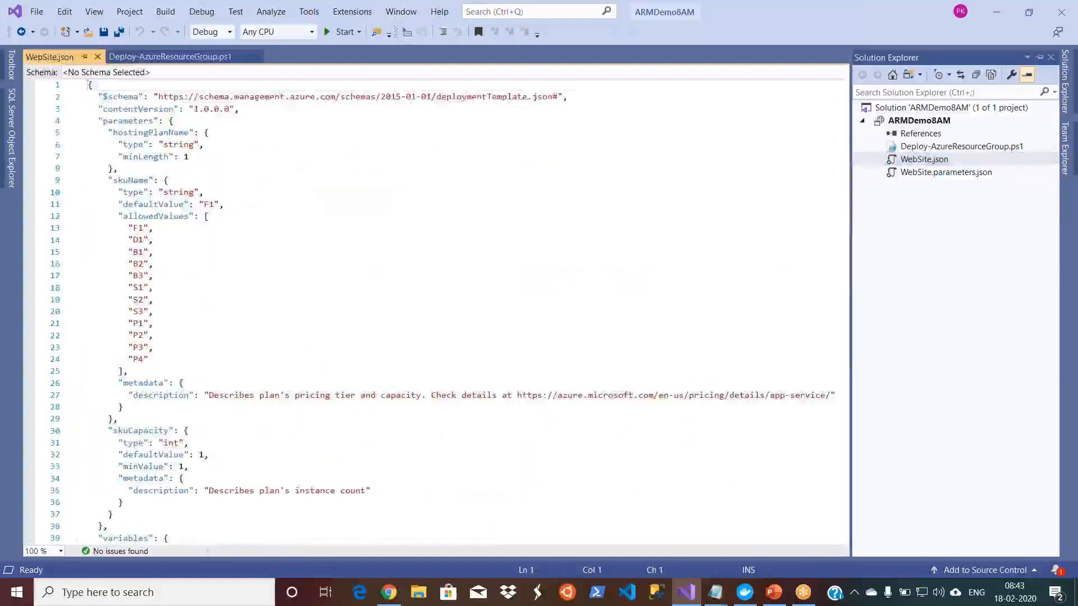
double_click(928, 173)
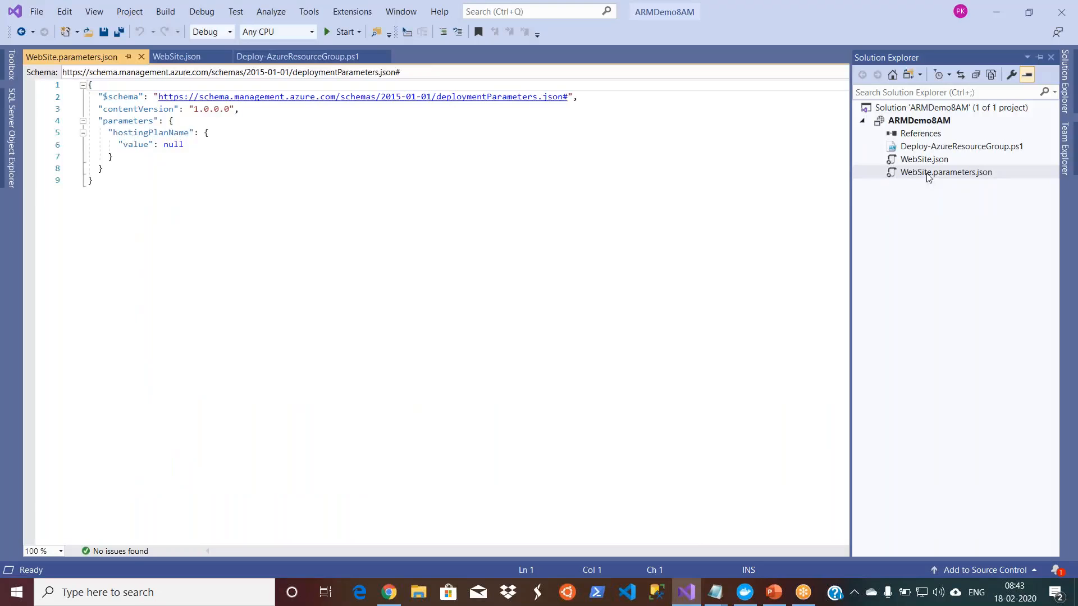
double_click(925, 160)
left_click(531, 224)
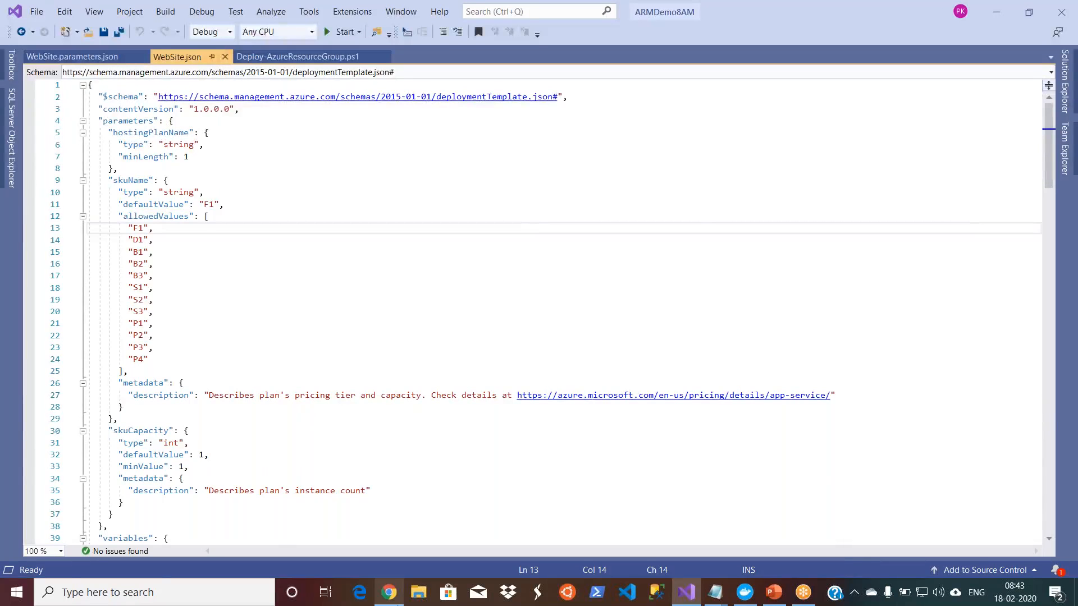
left_click(396, 601)
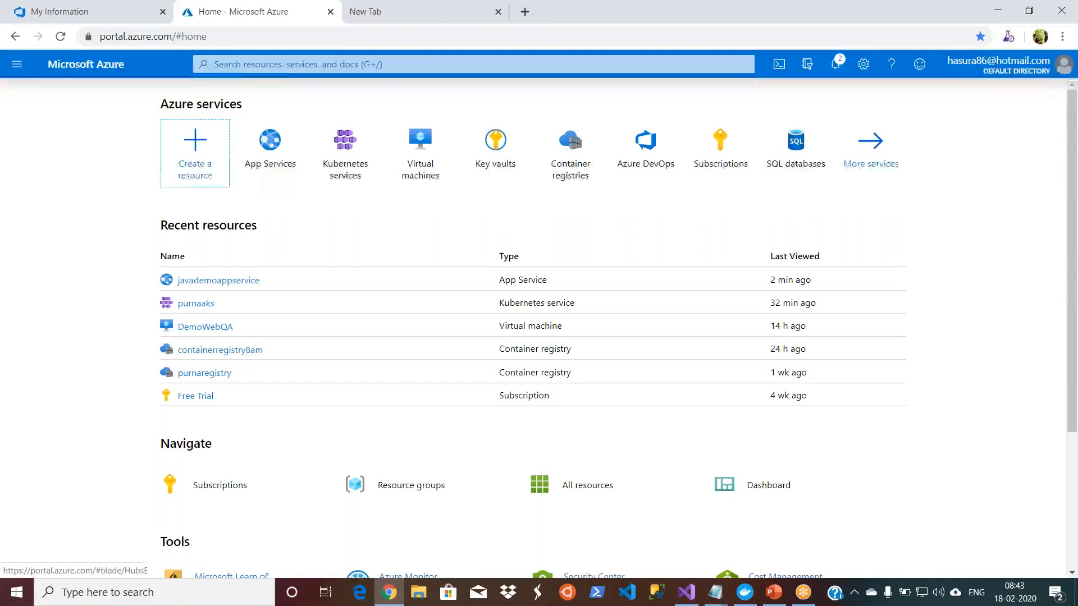
left_click(400, 598)
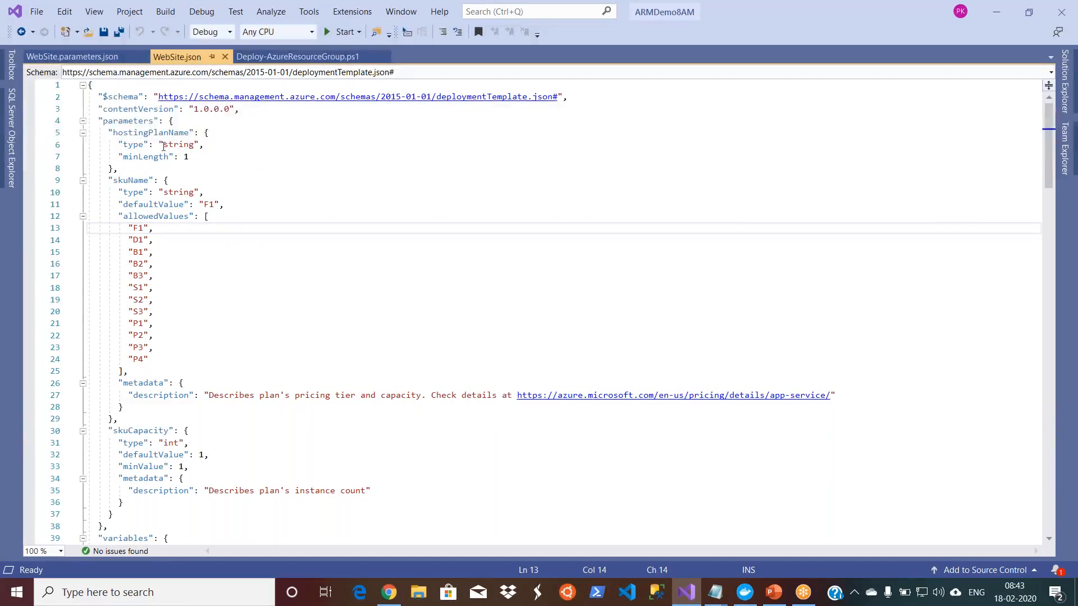
Step: Collapse the parameters, variables and resources sections of WebSite.json to show only the template's outline
left_click(83, 85)
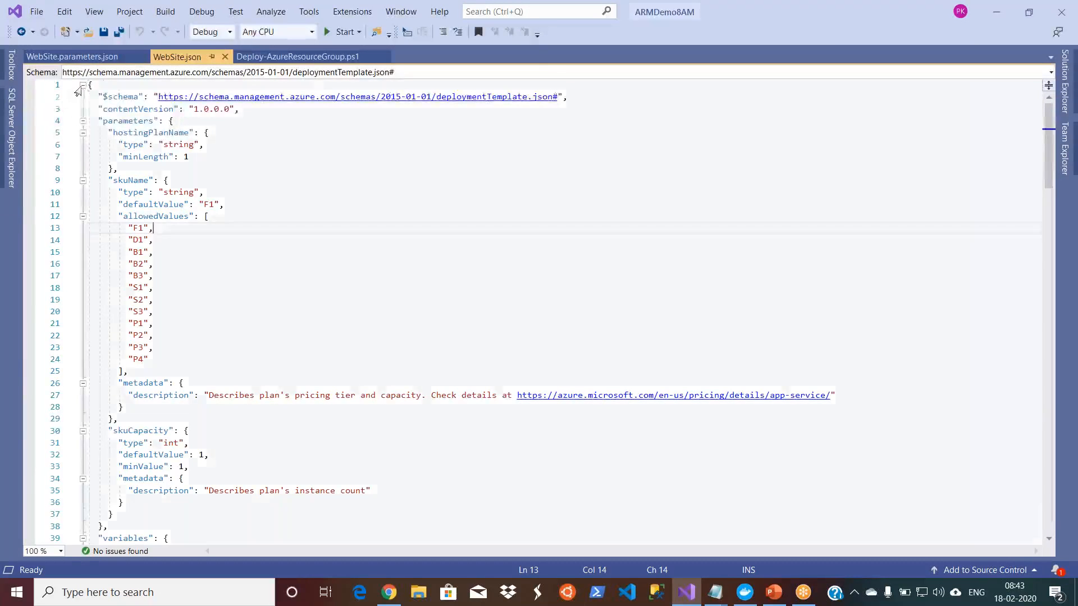
left_click(83, 85)
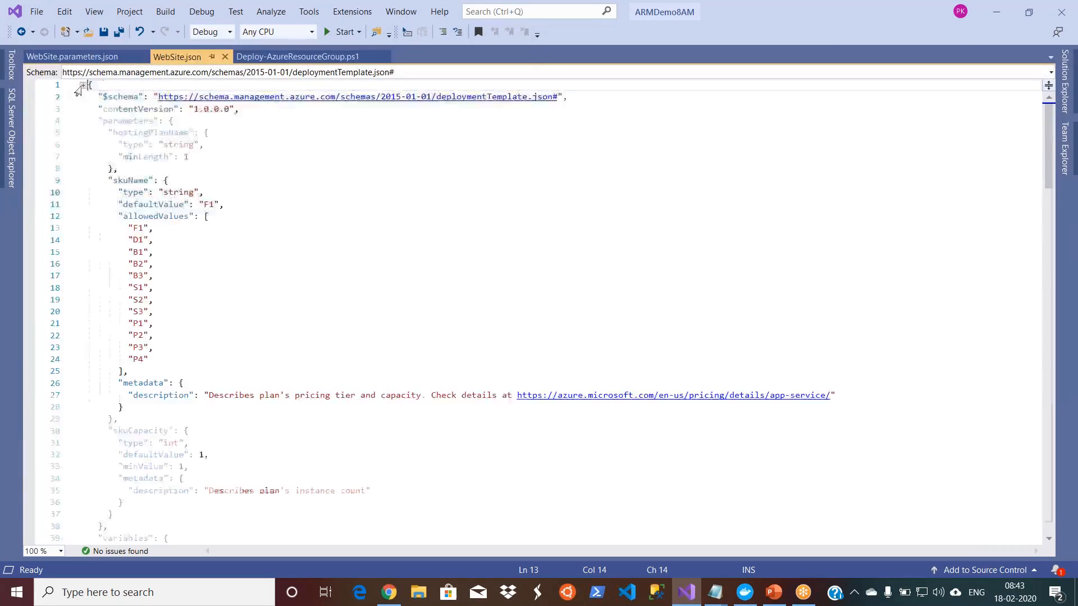
left_click(82, 121)
left_click(83, 133)
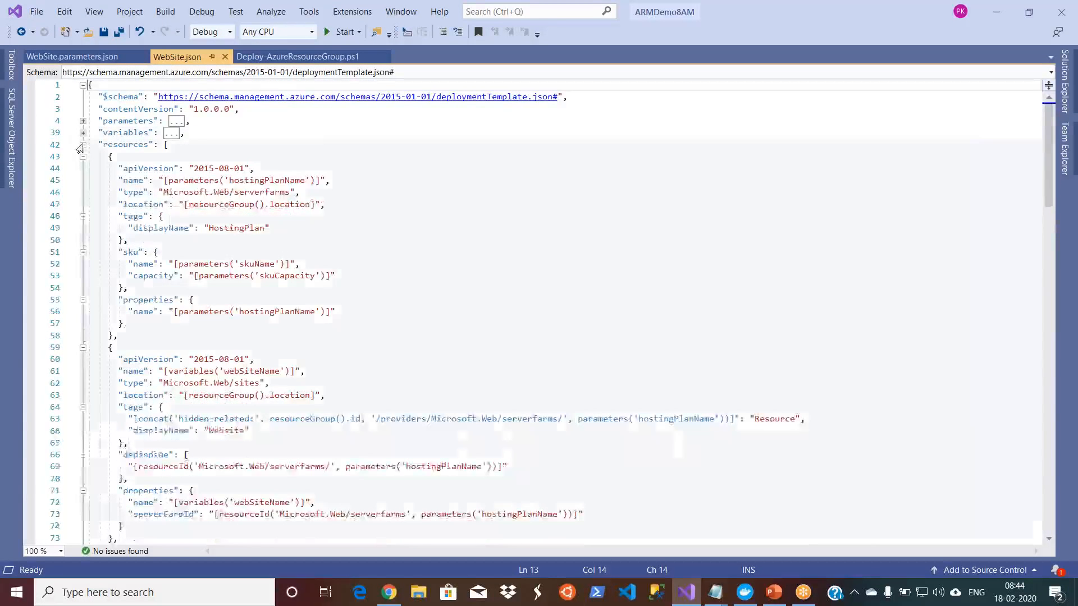
left_click(82, 145)
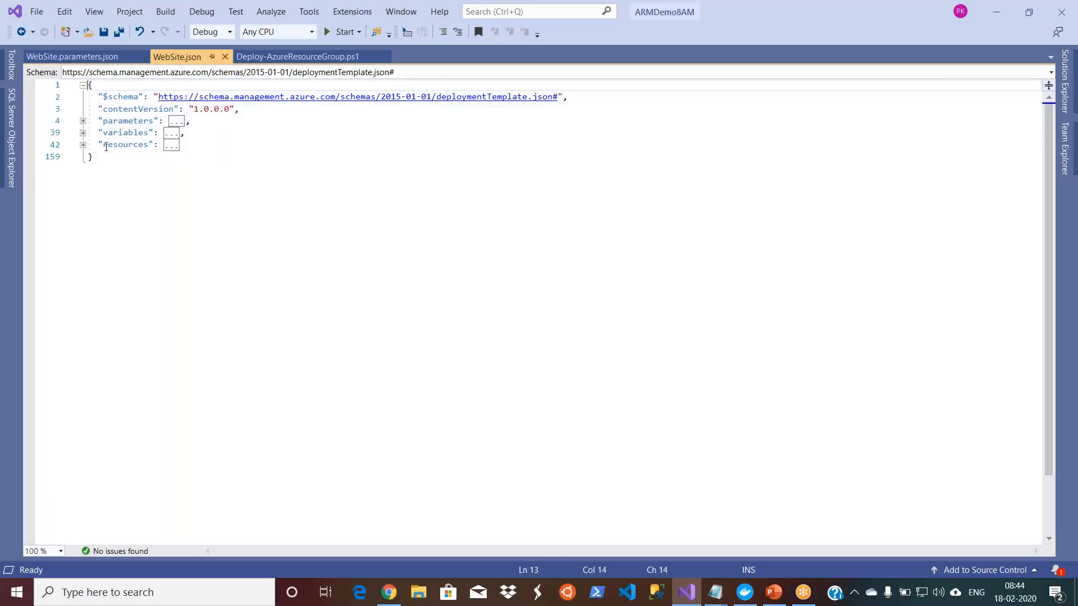
Step: Expand the parameters section and examine the allowed skuName values, the pricing description and the skuCapacity default and minimum settings
left_click(82, 120)
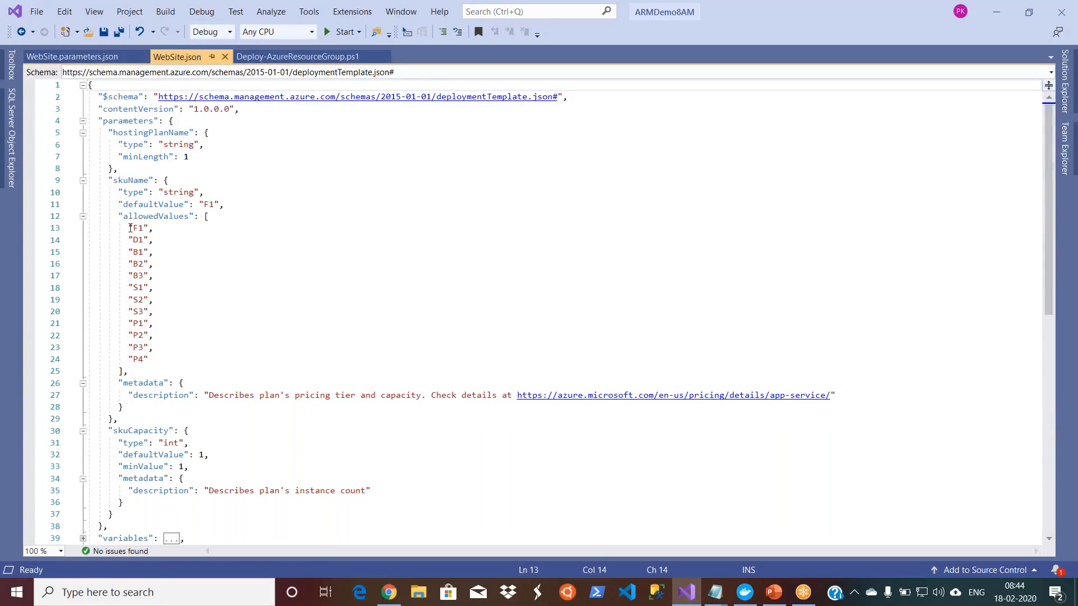
left_click_drag(129, 228, 169, 363)
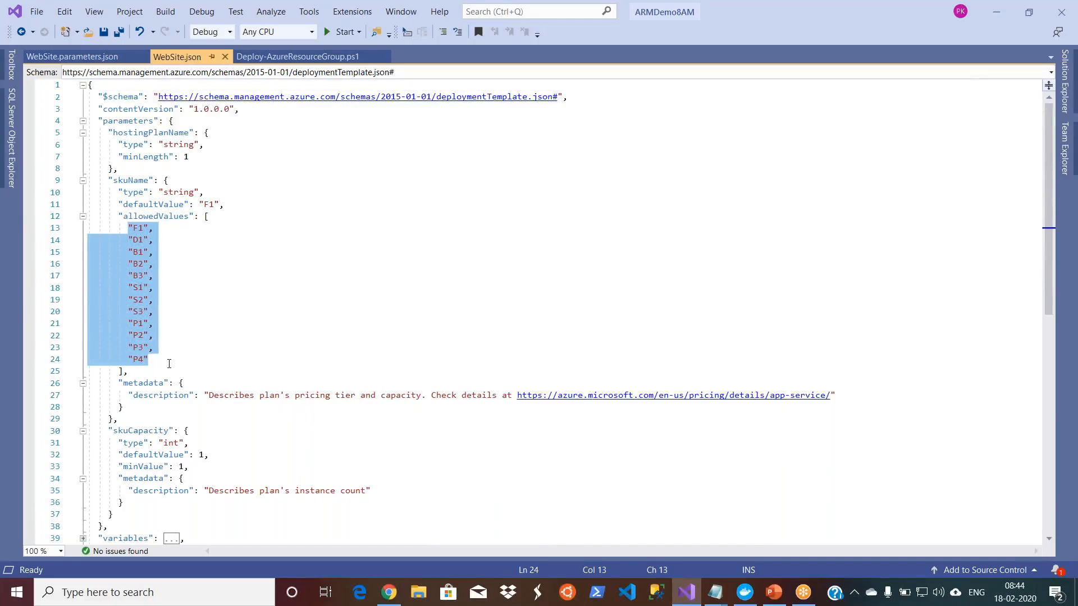
left_click(200, 349)
left_click_drag(128, 227, 160, 357)
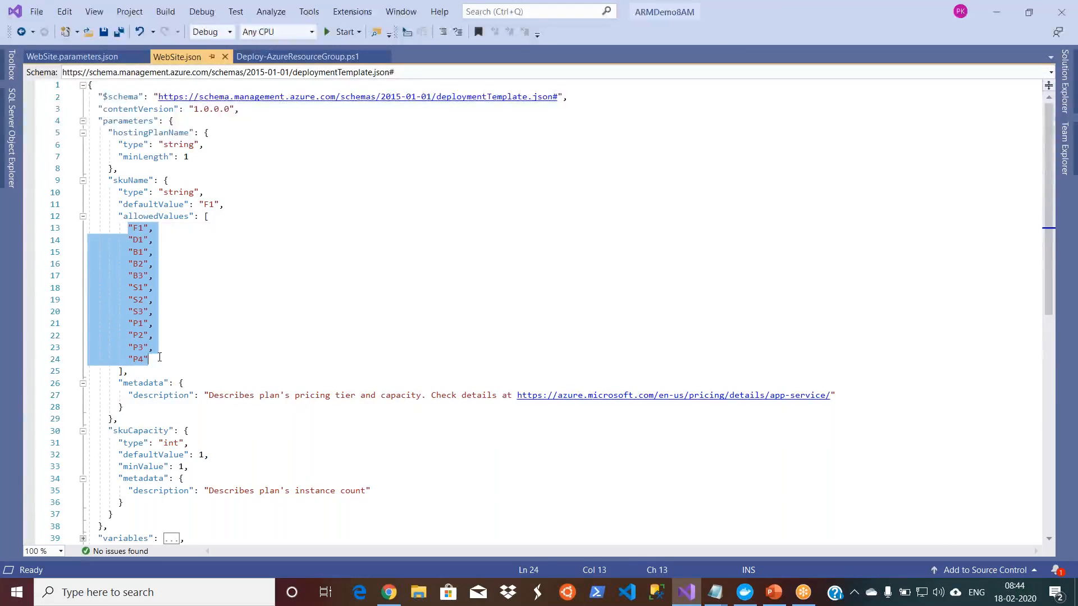
left_click(220, 353)
left_click(213, 395)
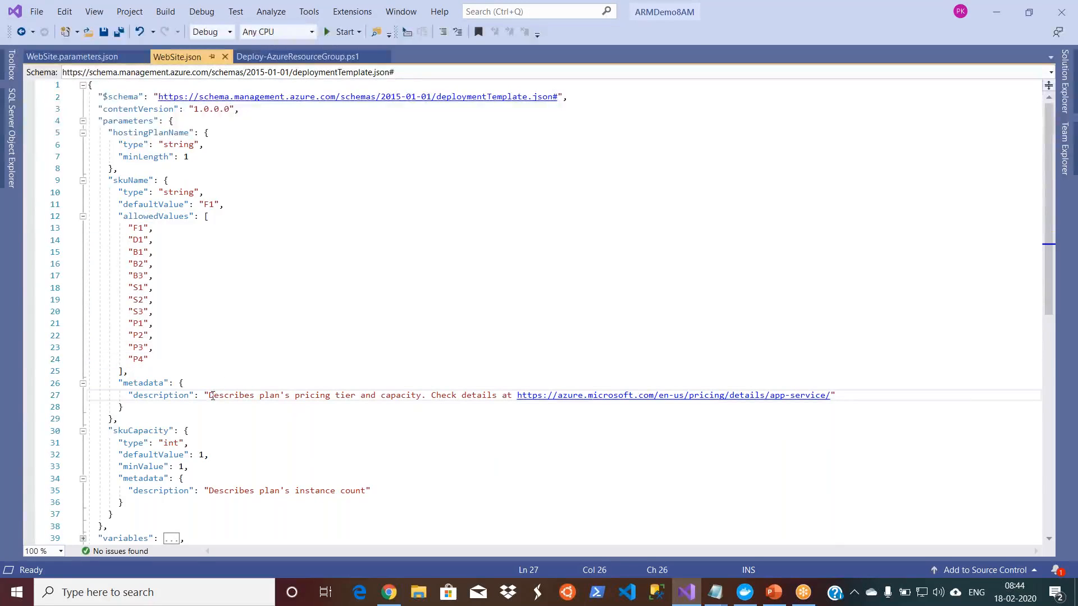
left_click(197, 467)
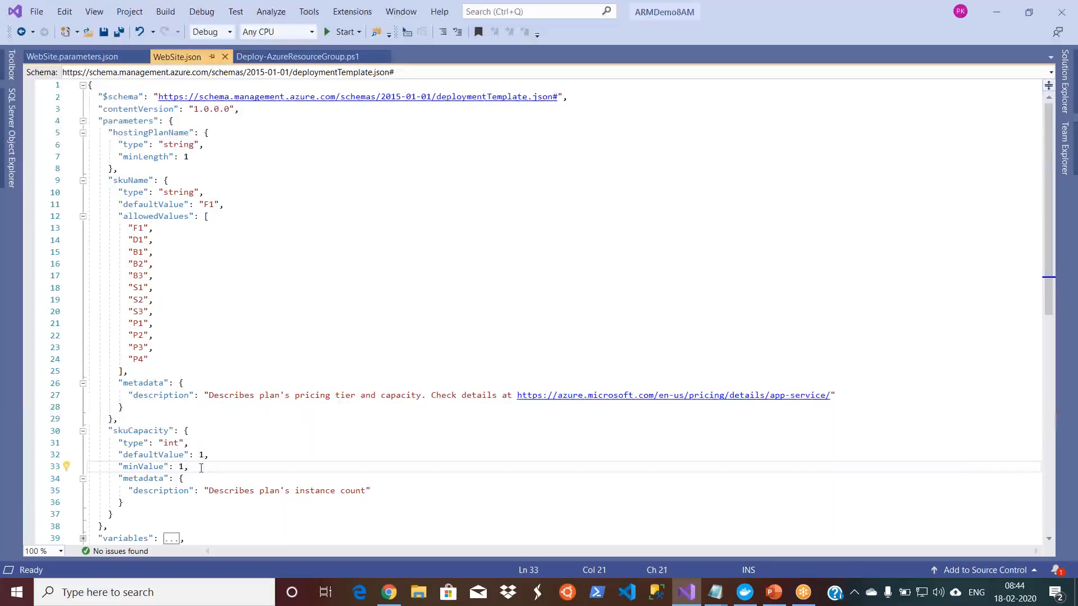
double_click(201, 454)
left_click(217, 469)
Step: Collapse the parameters section and expand the variables section to read the webSiteName definition
left_click(82, 121)
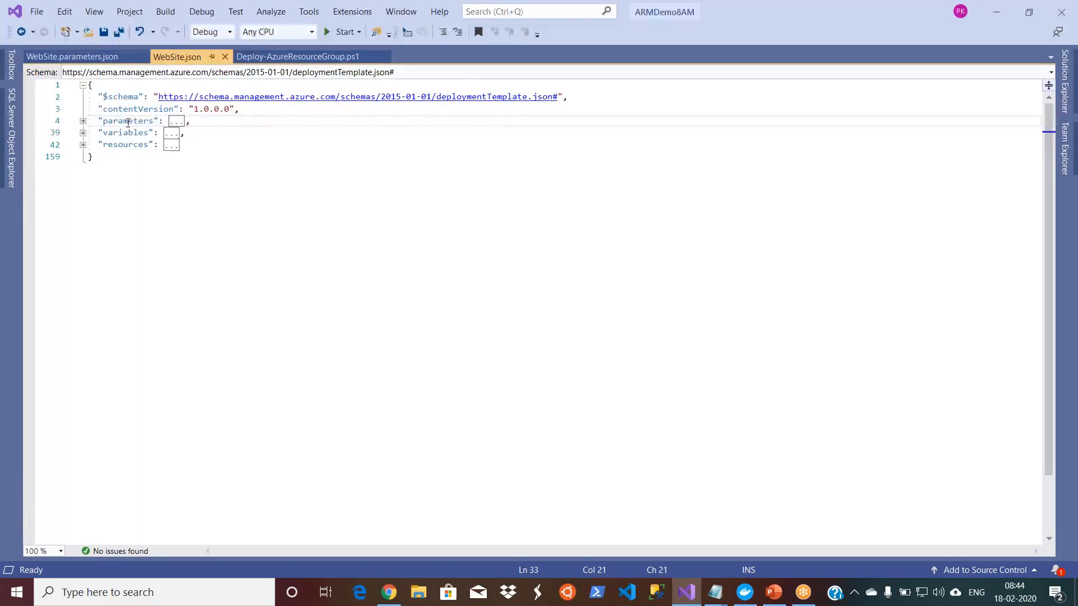
left_click(83, 133)
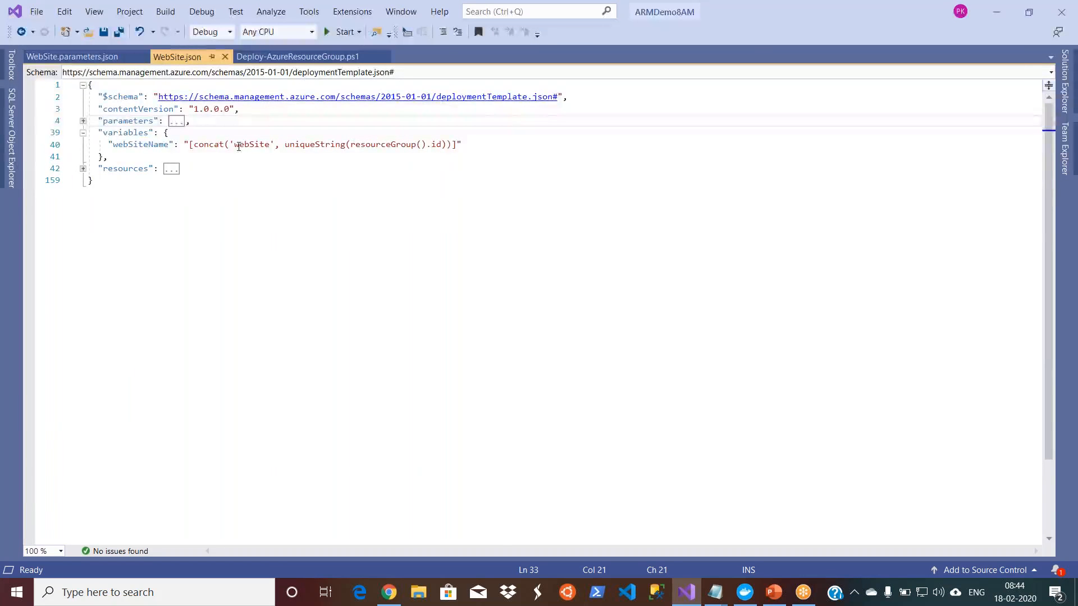
Step: Check the value assigned to $ResourceGroupName in the Deploy-AzureResourceGroup.ps1 script
left_click(264, 58)
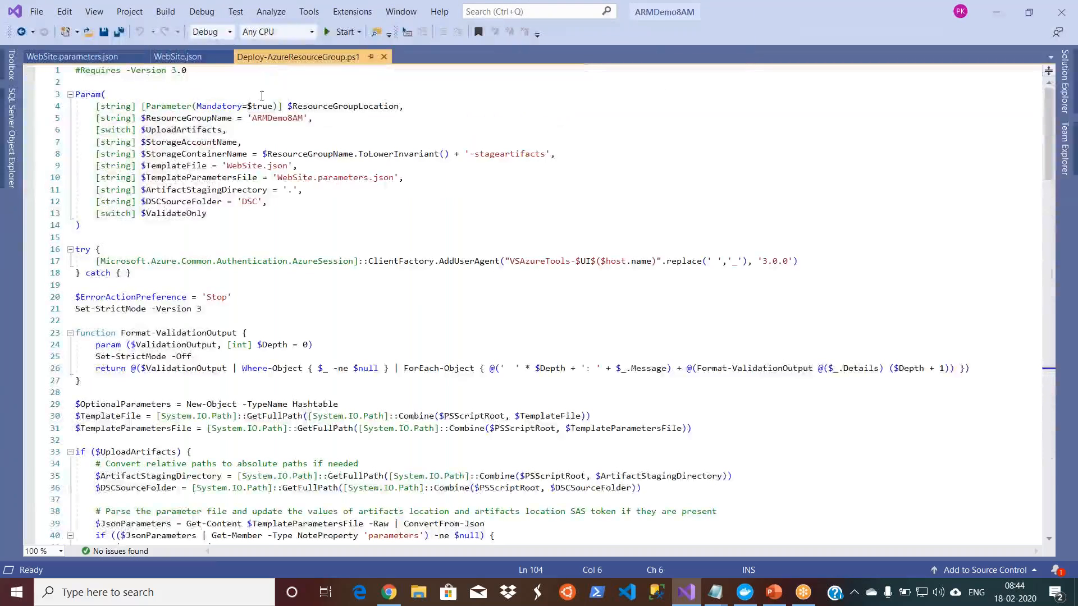
left_click(272, 119)
double_click(273, 118)
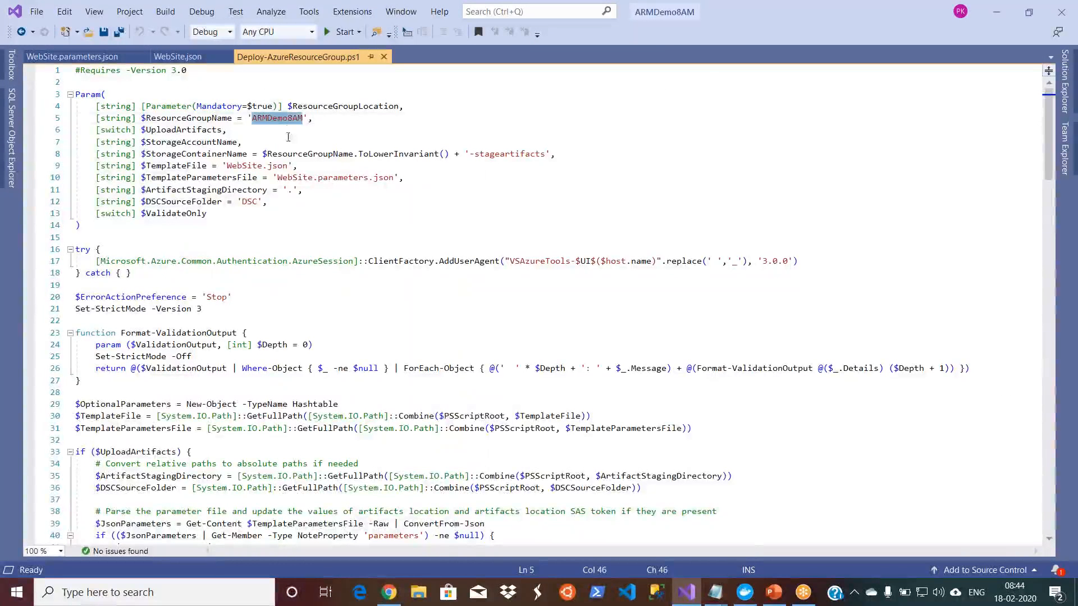
double_click(225, 117)
double_click(269, 118)
Step: Expand the resources section of WebSite.json and examine the hosting plan resource's type, display name tag and SKU settings
left_click(169, 60)
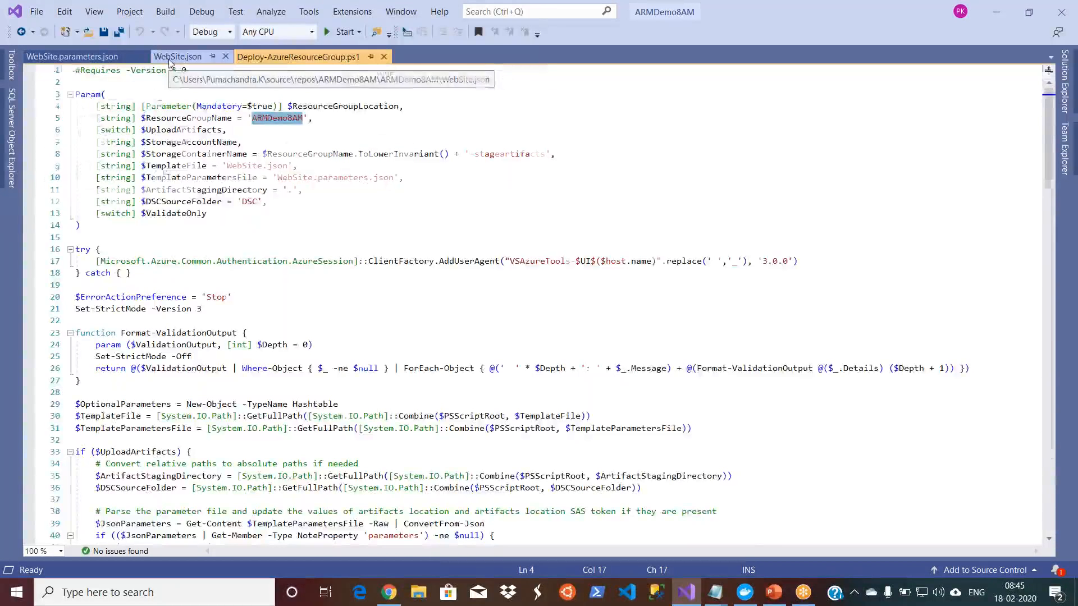
left_click(82, 169)
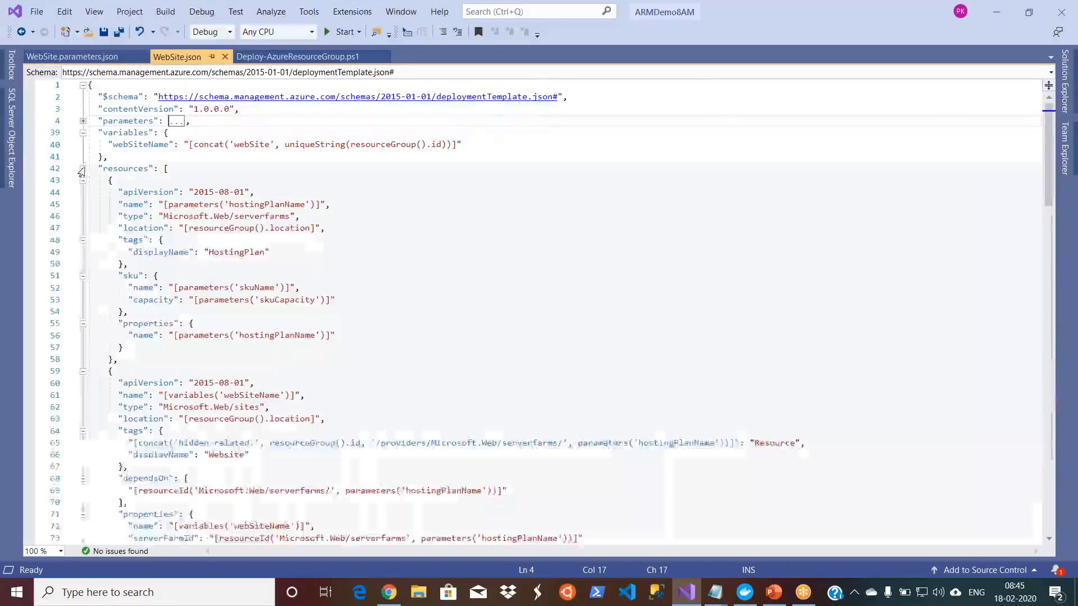
left_click(266, 192)
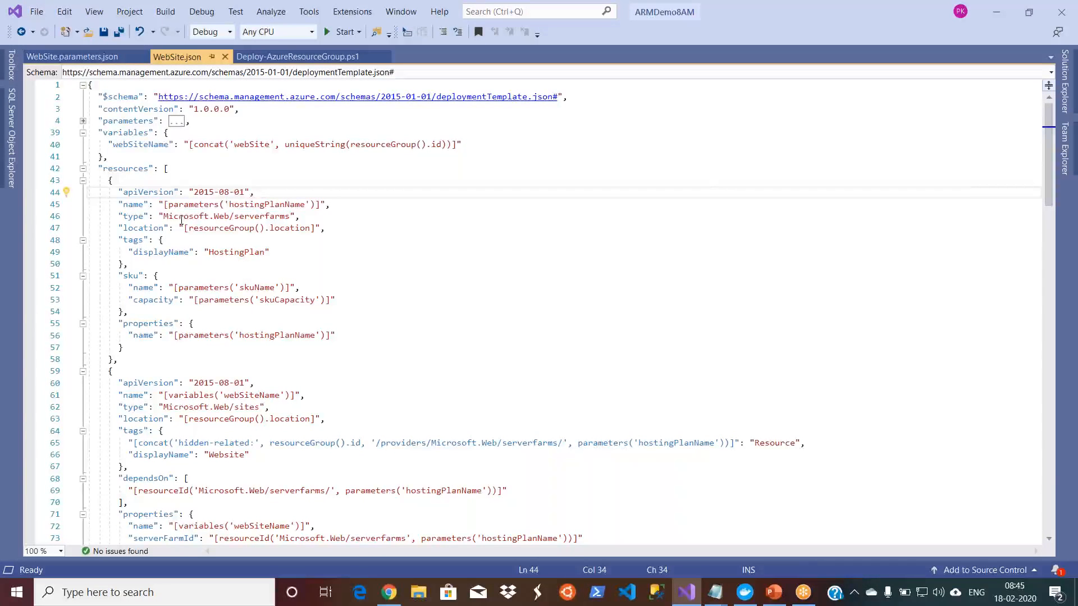
left_click(191, 244)
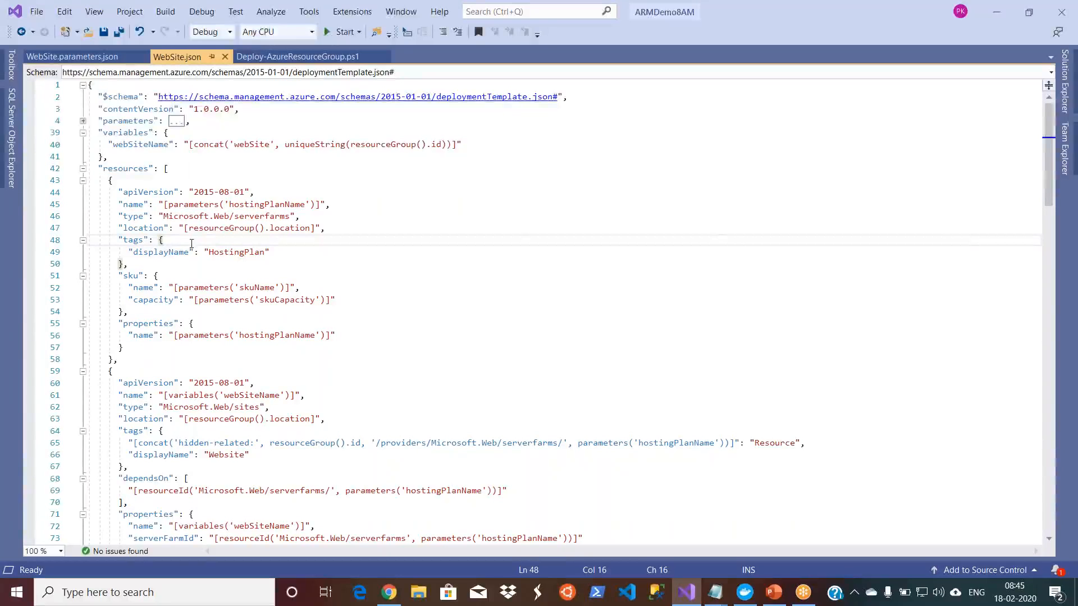
double_click(234, 253)
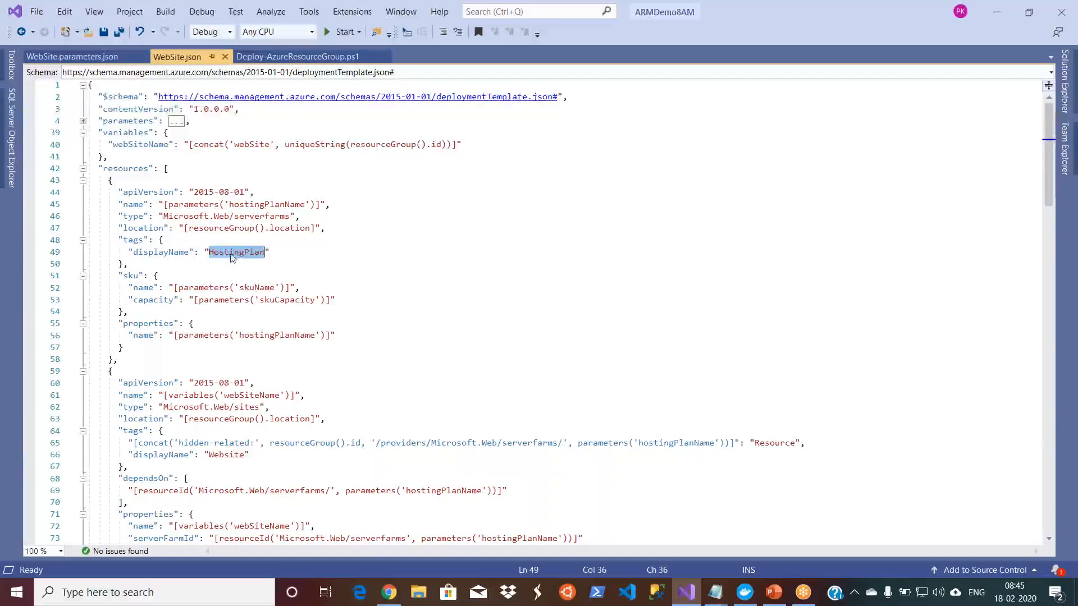
double_click(250, 288)
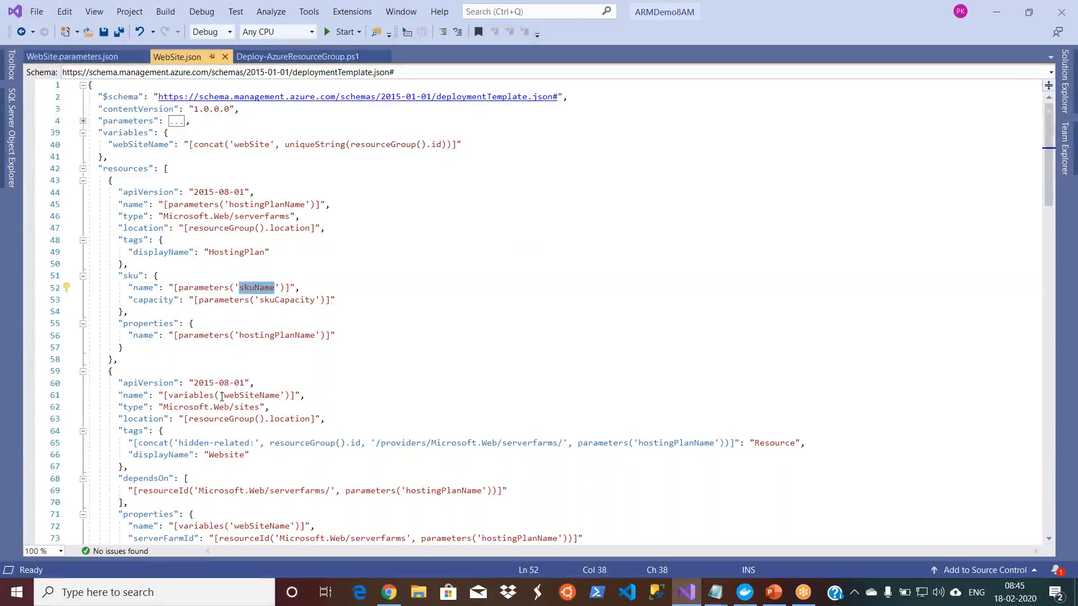
Step: Examine the Microsoft.Web/sites resource in WebSite.json, including its name variable, tags and dependency on the hosting plan
left_click(221, 395)
key("Down")
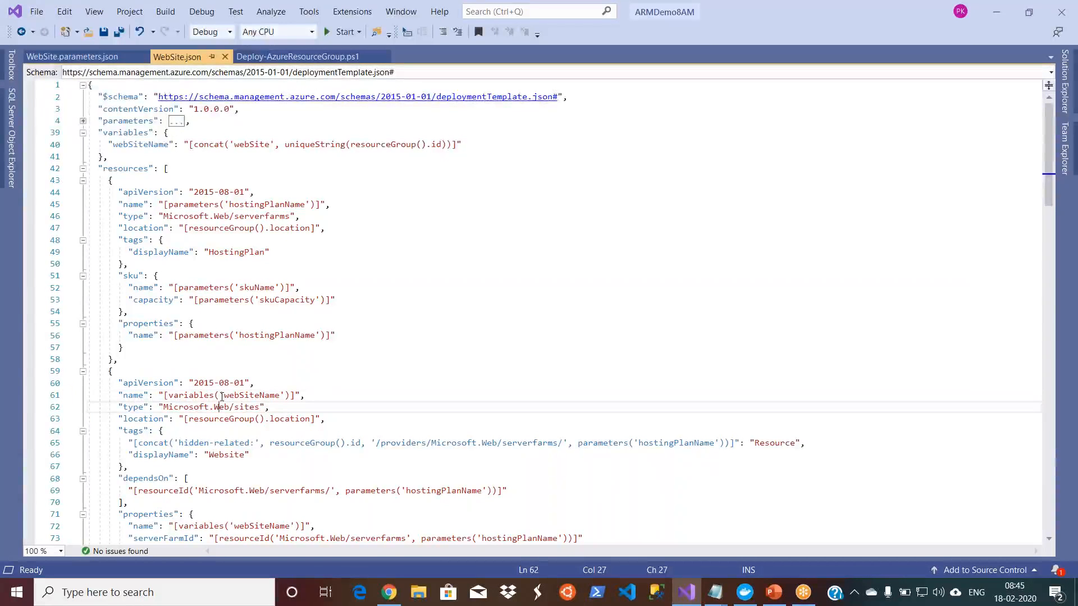
key("Down")
key("Down")
key("Down")
key("Down")
key("Down")
key("Down")
key("Down")
key("Down")
key("Down")
key("Down")
key("Down")
key("Down")
key("Down")
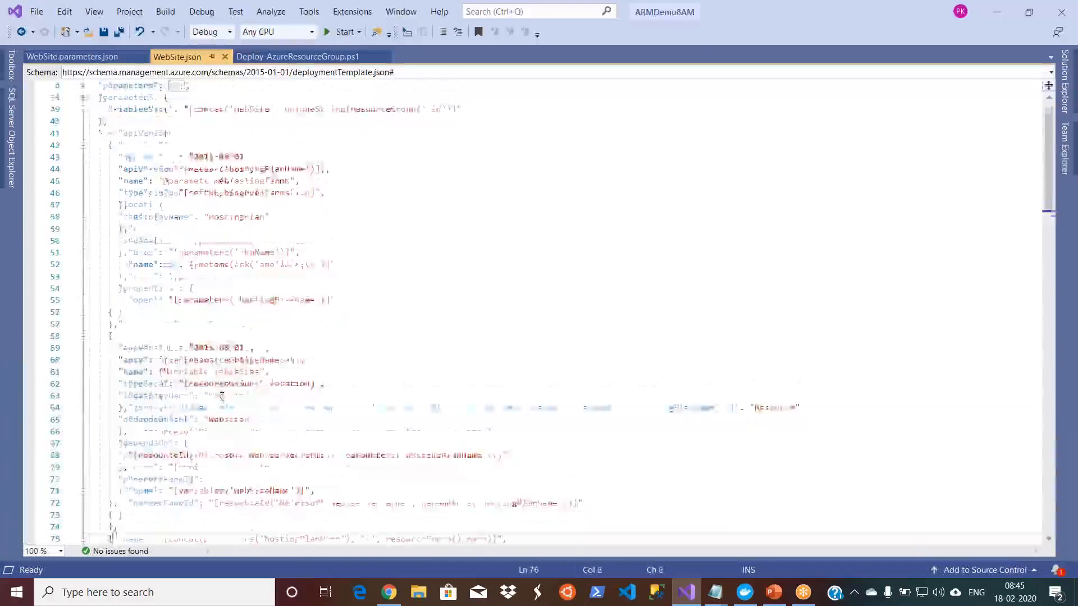
key("Down")
key("Down")
key("Down")
key("Down")
key("Down")
key("Down")
key("Down")
key("Down")
key("Down")
key("Down")
key("Down")
key("Down")
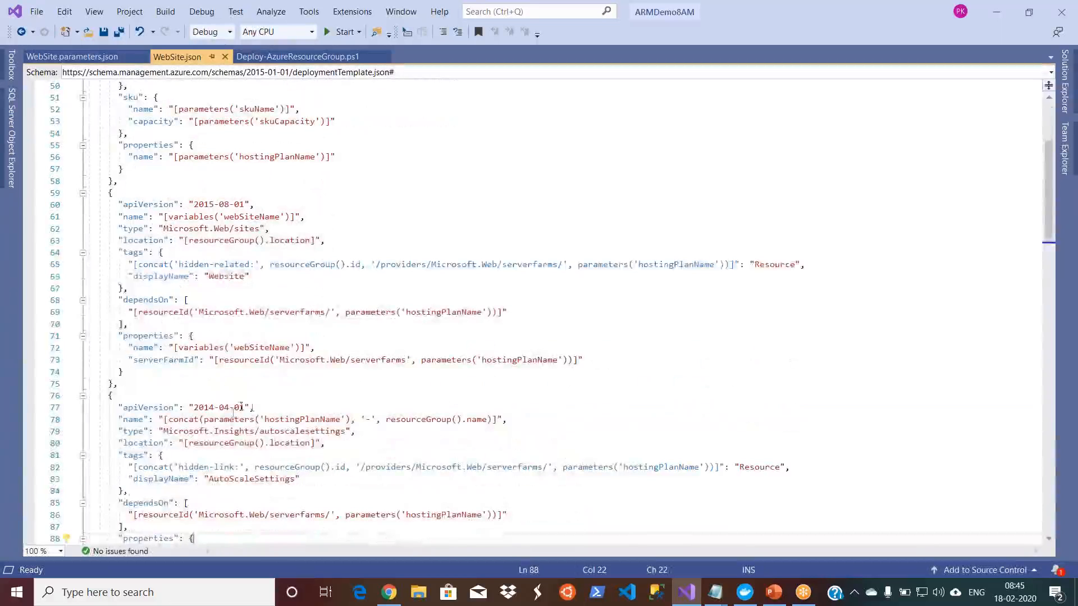
Step: Examine the Microsoft.Insights/autoscalesettings resource, including its display name and the Default profile's capacity limits
left_click(233, 413)
left_click(190, 479)
key("Down")
key("Down")
key("Down")
key("Down")
key("Down")
key("Down")
key("Down")
key("Down")
key("Down")
key("Down")
key("Down")
key("Down")
key("Down")
key("Down")
key("Down")
key("Down")
key("Down")
key("Down")
key("Down")
key("Down")
key("Down")
key("Down")
key("Down")
key("Down")
key("Down")
key("Down")
key("Down")
key("Down")
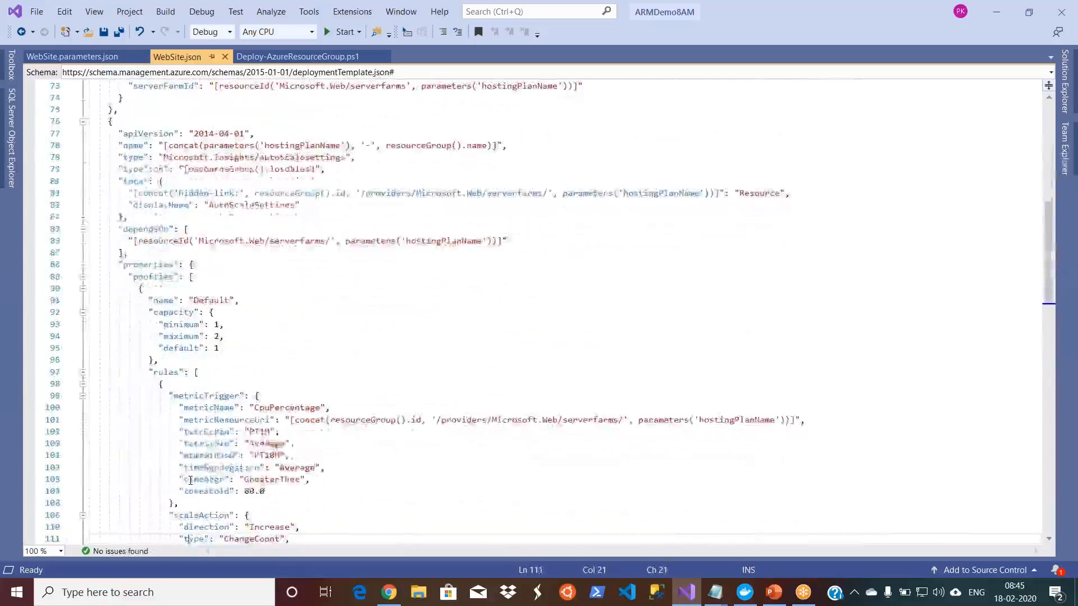
key("Down")
key("Down")
key("Down")
key("Down")
key("Down")
key("Down")
key("Down")
key("Down")
key("Down")
key("Down")
key("Down")
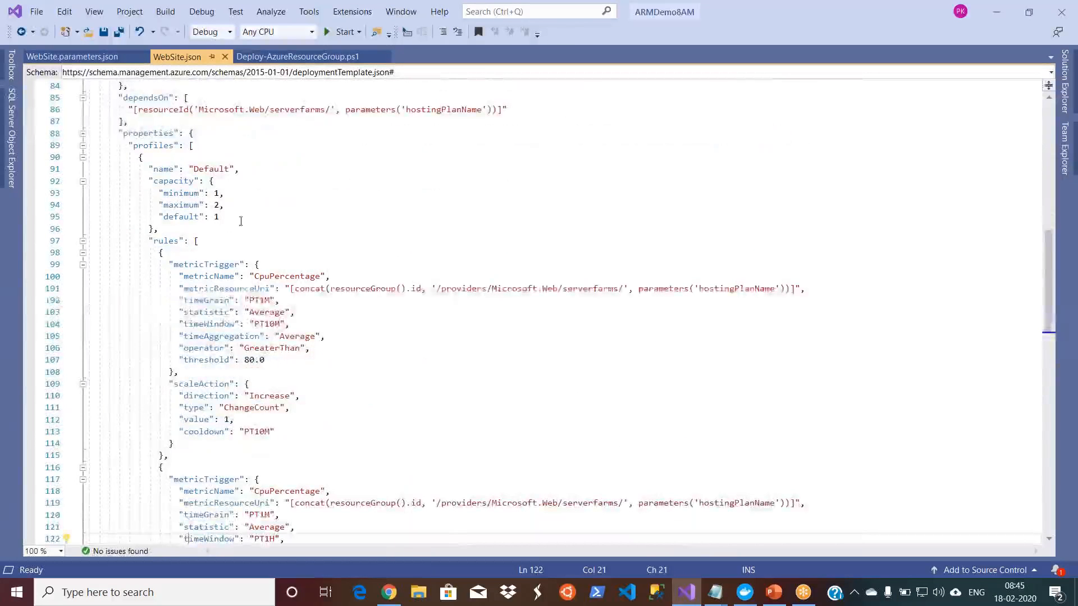
Step: Examine the CpuPercentage metric triggers, thresholds and scale actions in the autoscale profile's increase and decrease rules
left_click(272, 277)
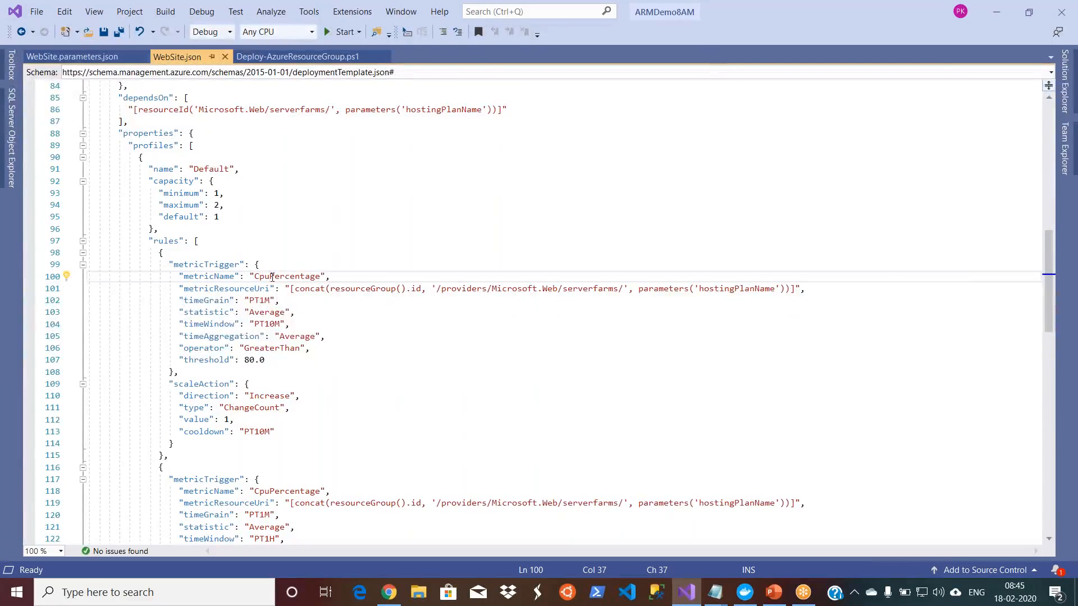
double_click(271, 277)
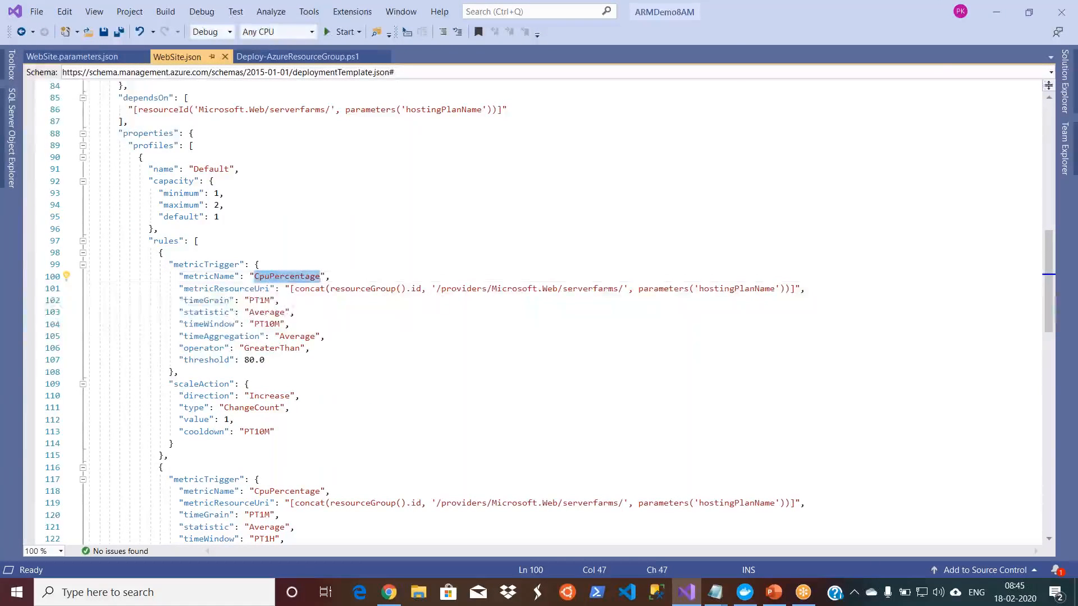
left_click(251, 362)
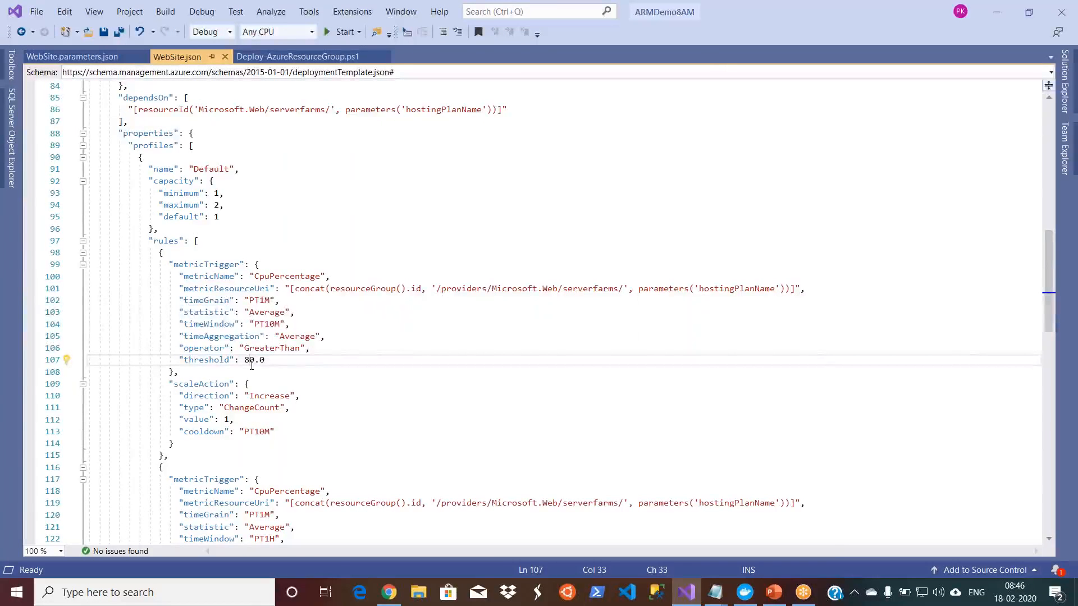
left_click(272, 417)
key("Down")
key("Down")
key("Down")
key("Down")
key("Down")
key("Down")
key("Down")
key("Down")
key("Down")
key("Down")
key("Down")
key("Down")
key("Down")
key("Down")
key("Down")
key("Down")
key("Down")
key("Down")
key("Down")
key("Down")
key("Down")
key("Down")
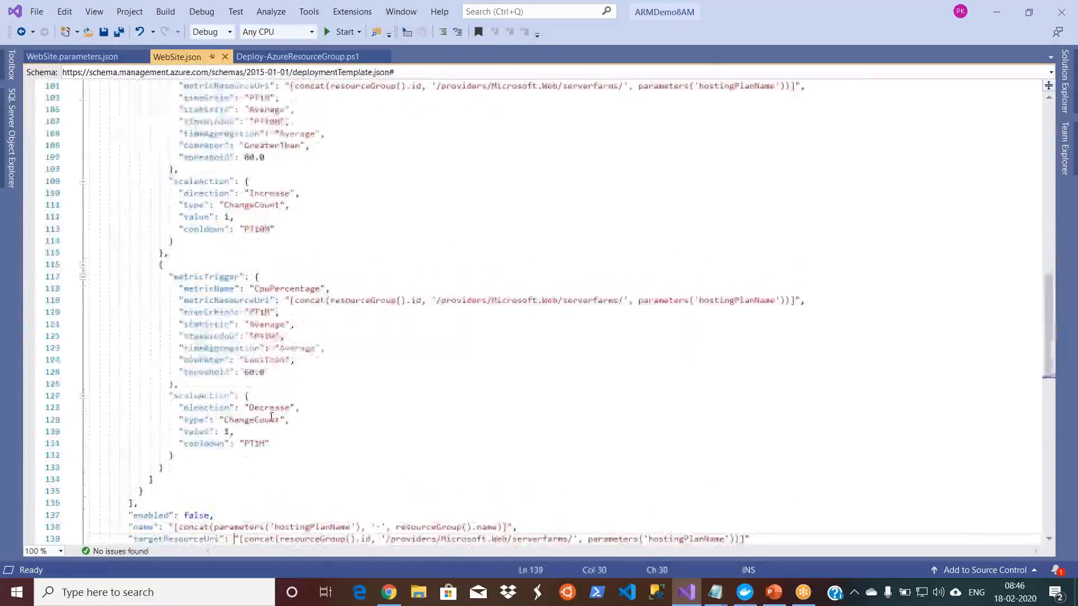
Step: Check the location value of the Microsoft.Insights/components resource near the end of WebSite.json
key("Down")
key("Down")
key("Down")
key("Down")
key("Down")
key("Down")
key("Down")
key("Down")
key("Down")
key("Down")
key("Down")
key("Down")
key("Down")
key("Down")
key("Down")
key("Down")
key("Down")
key("Down")
key("Down")
key("Down")
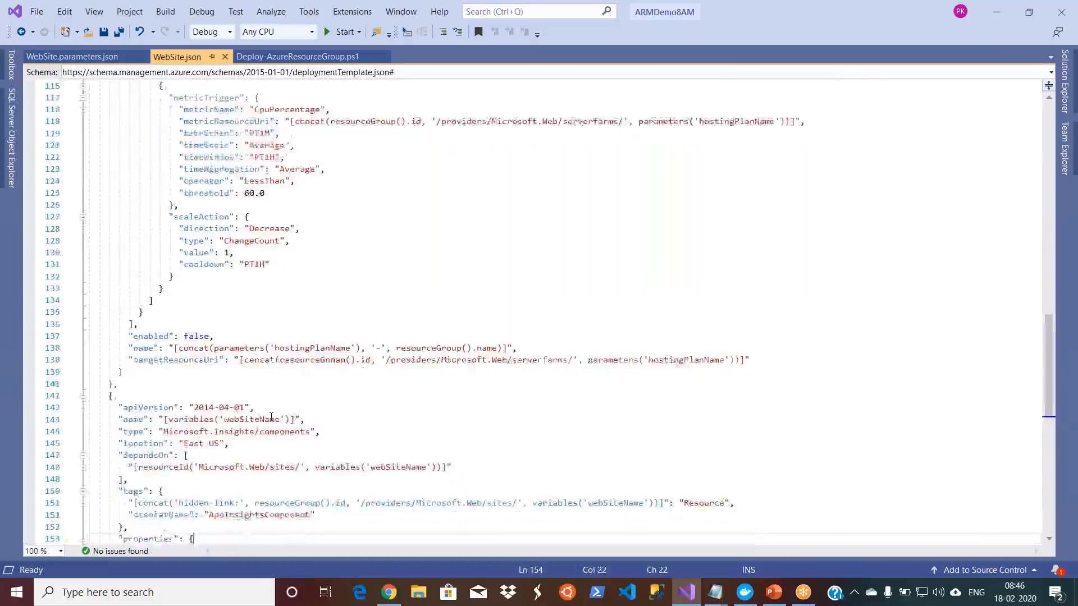
left_click(139, 384)
double_click(139, 383)
left_click(186, 383)
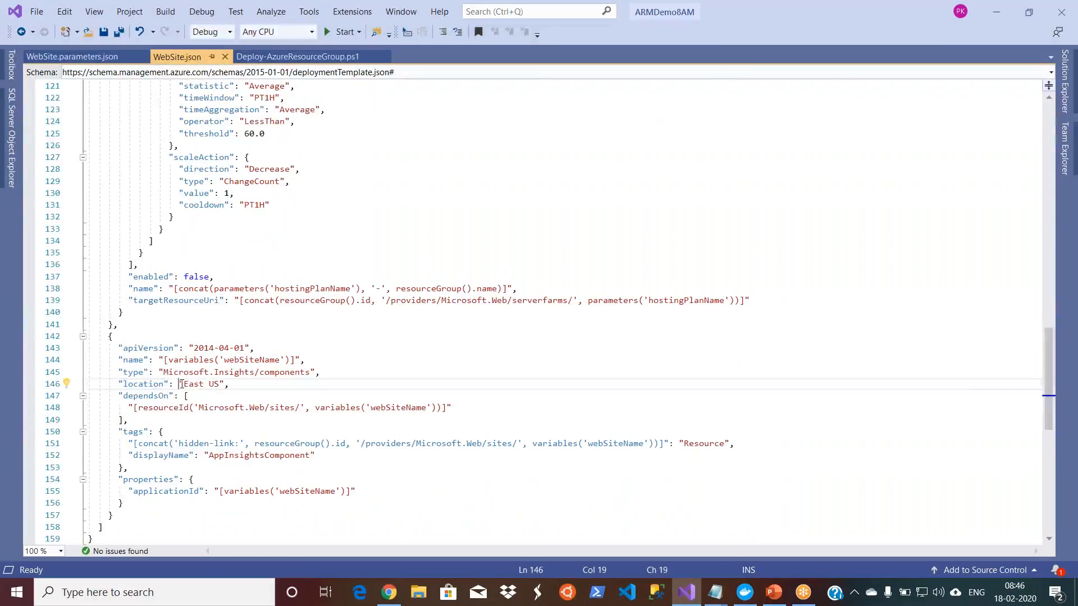
left_click_drag(186, 384, 219, 384)
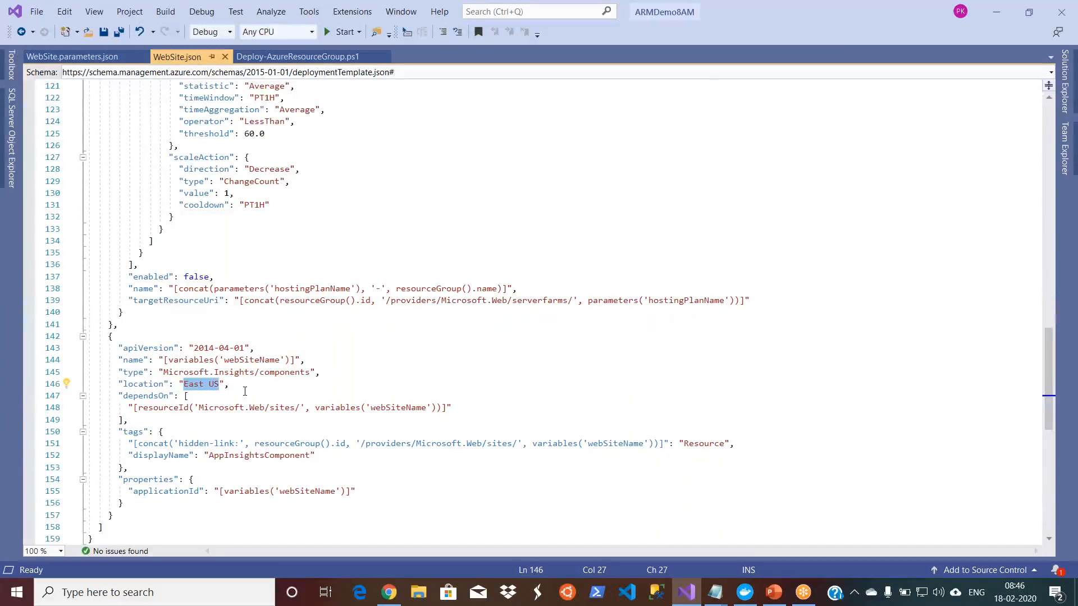
left_click(245, 391)
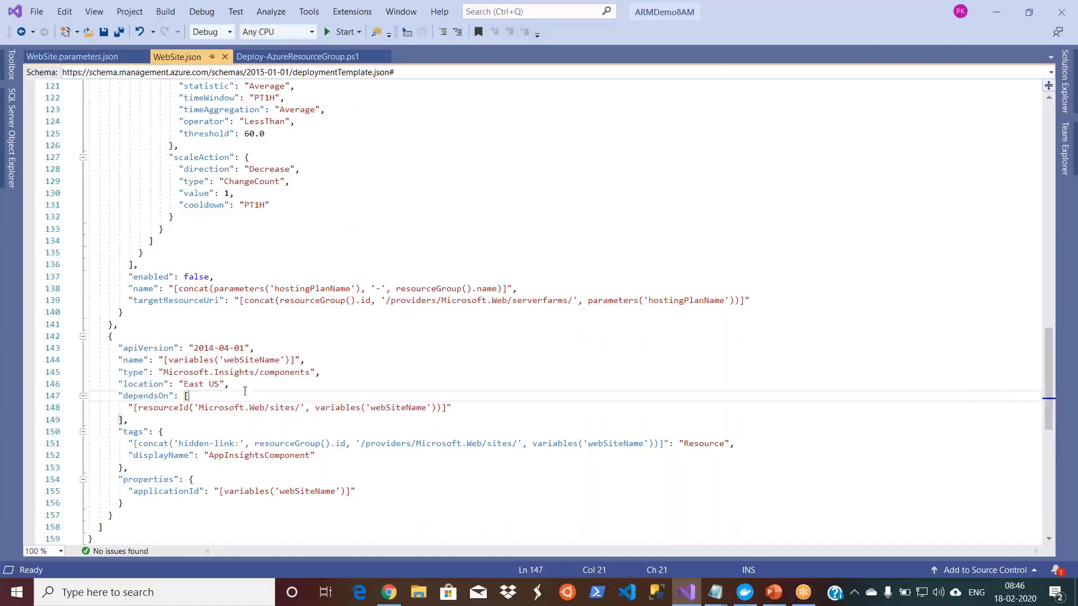
Step: Start validating the ARMDemo8AM project and choose DemoGroup (West Central US) as the target resource group
left_click(402, 239)
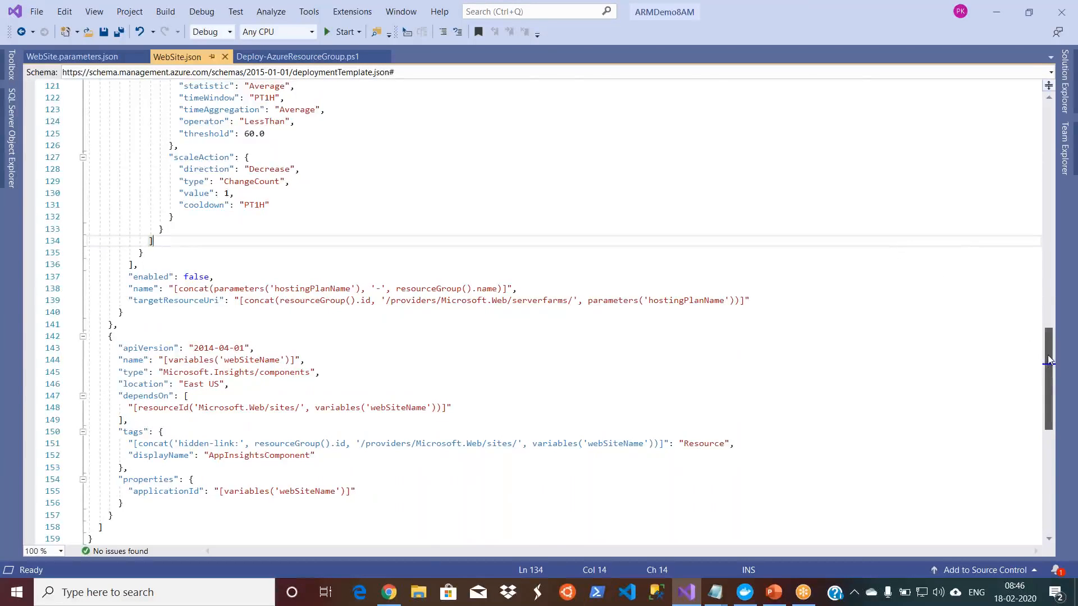
scroll(1048, 321, "up", 1)
left_click_drag(1048, 320, 1045, 120)
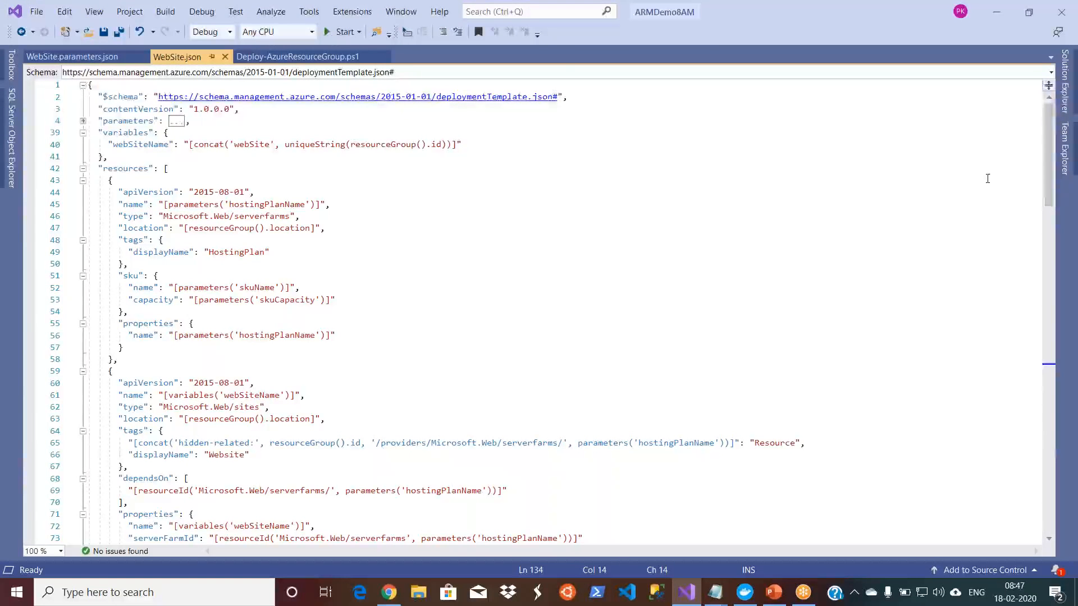
left_click(1065, 98)
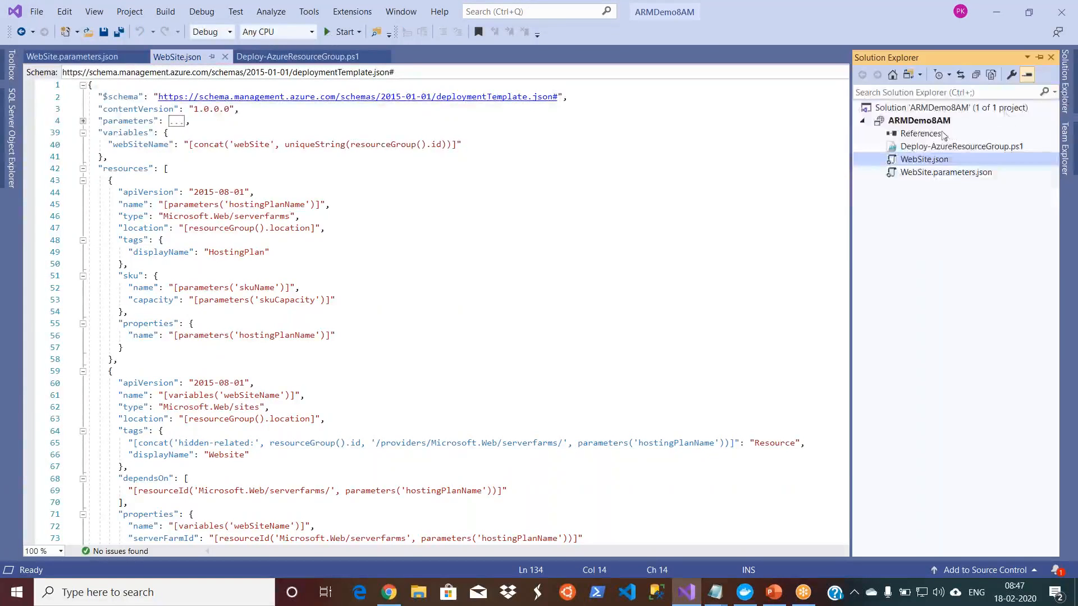
left_click(918, 121)
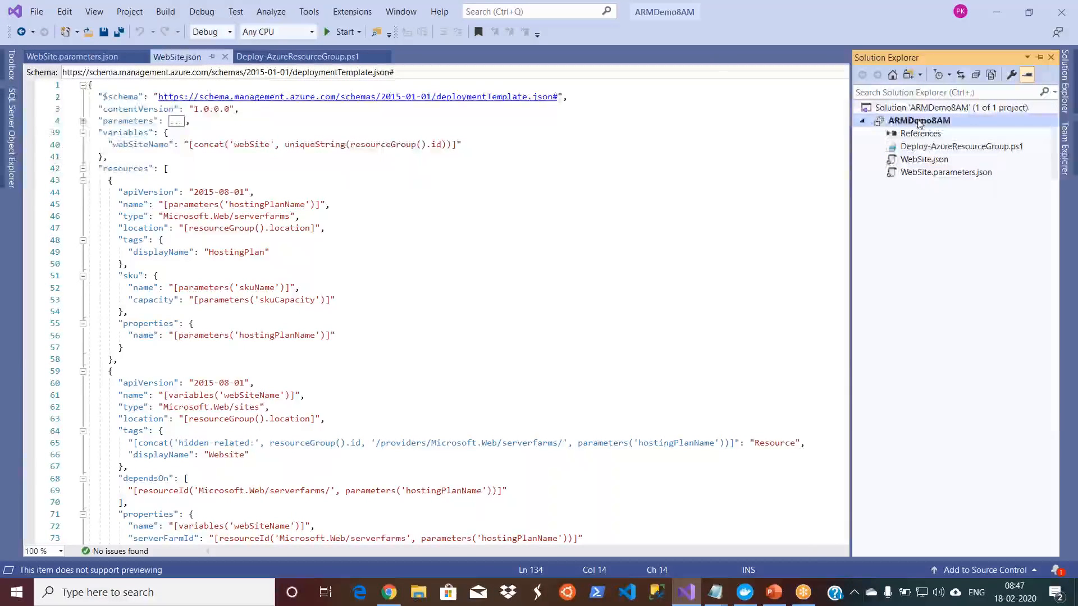
right_click(919, 122)
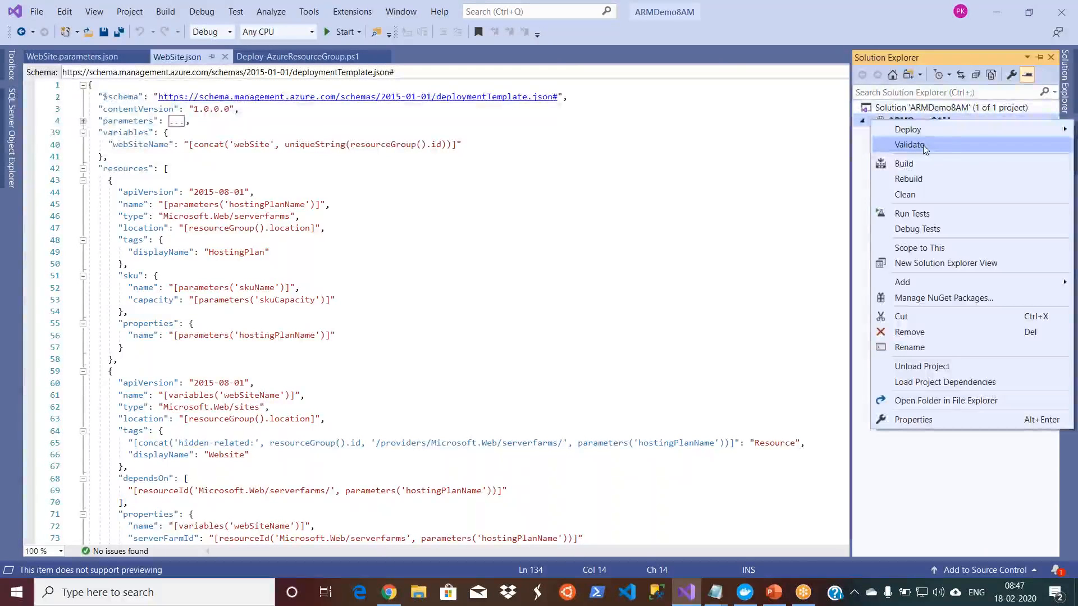
left_click(923, 146)
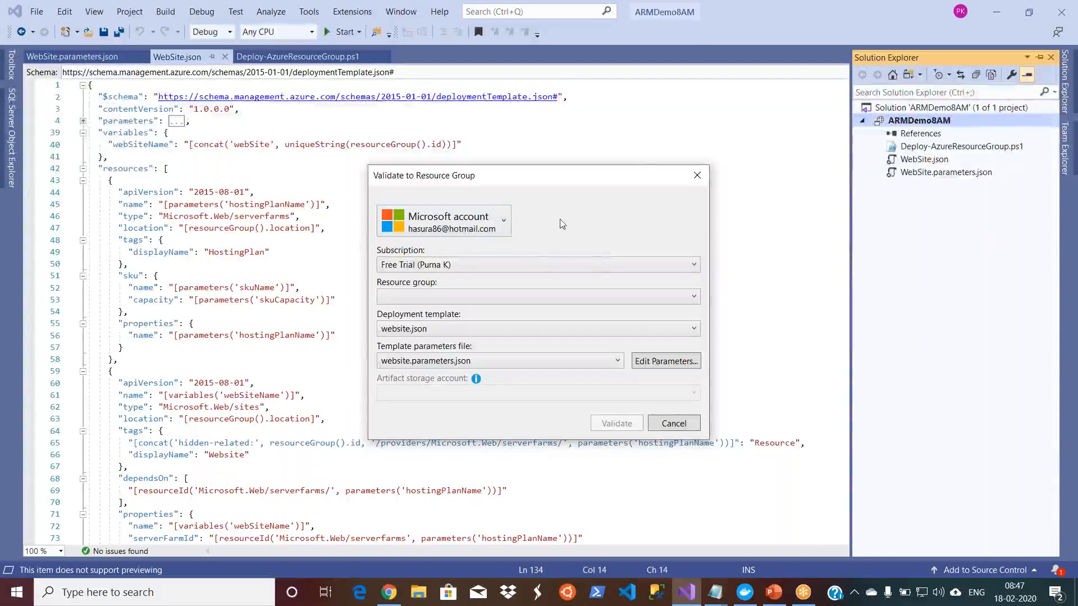
left_click(596, 269)
left_click(578, 291)
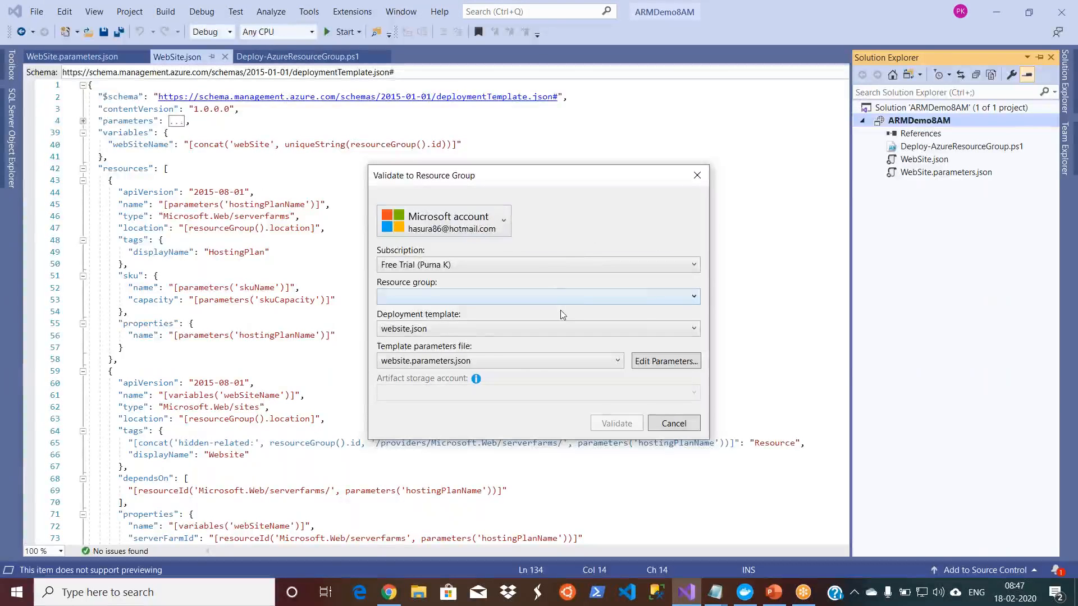
left_click(584, 298)
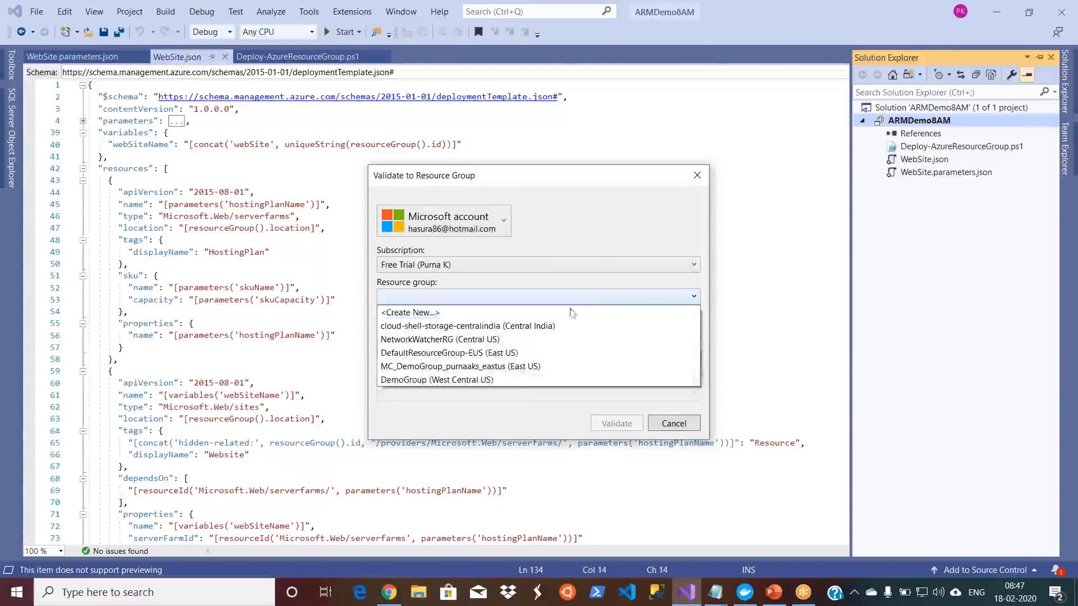
left_click(520, 380)
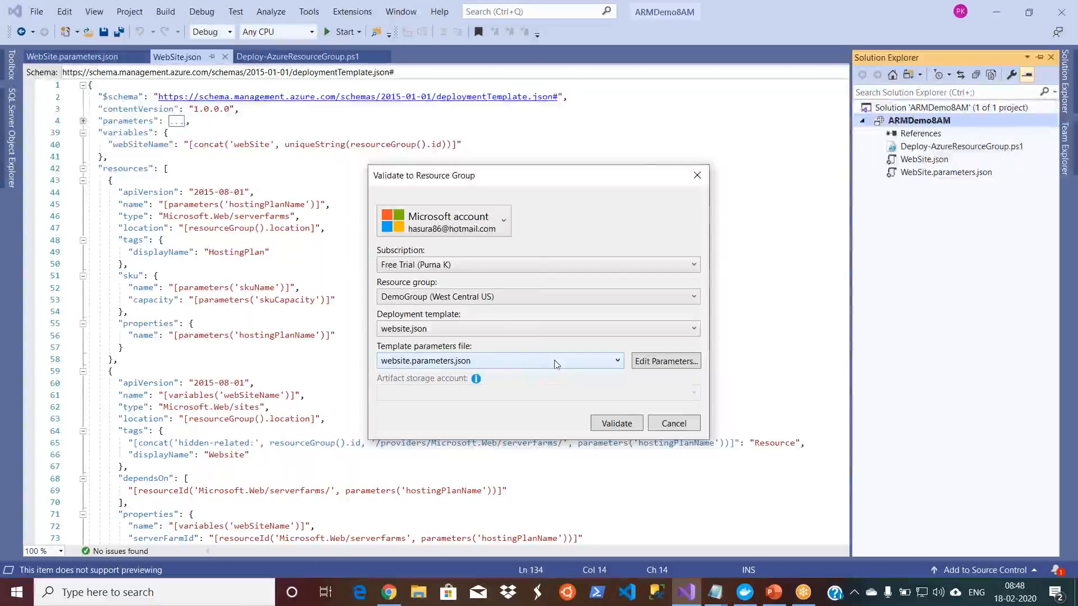
Step: Set hostingPlanName to the owner's first name followed by "apparmdemo" and skuName to F1, save the parameters and run the validation
left_click(652, 362)
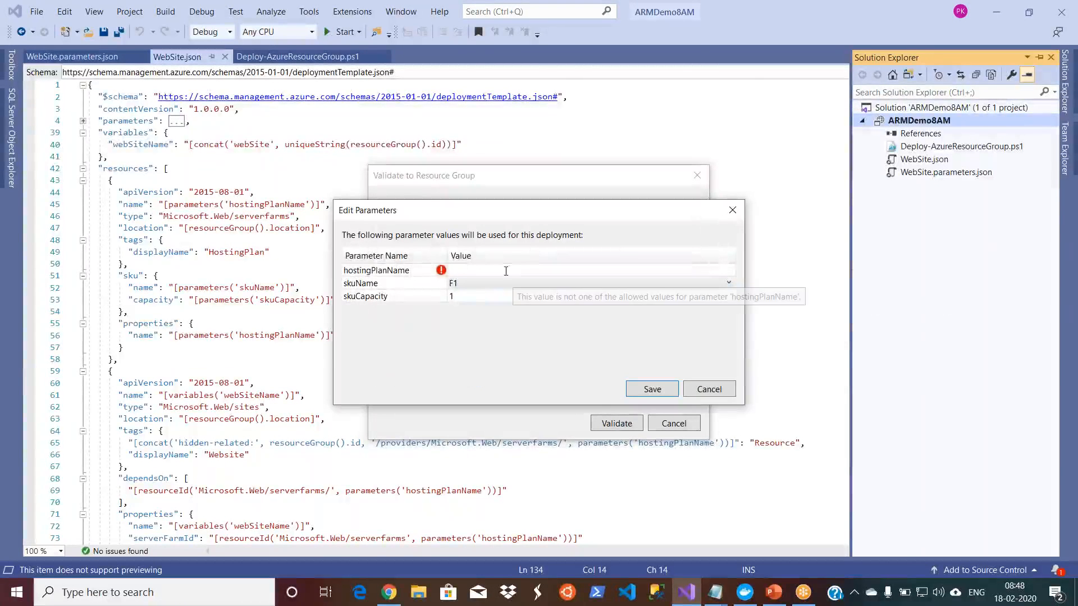
left_click(506, 271)
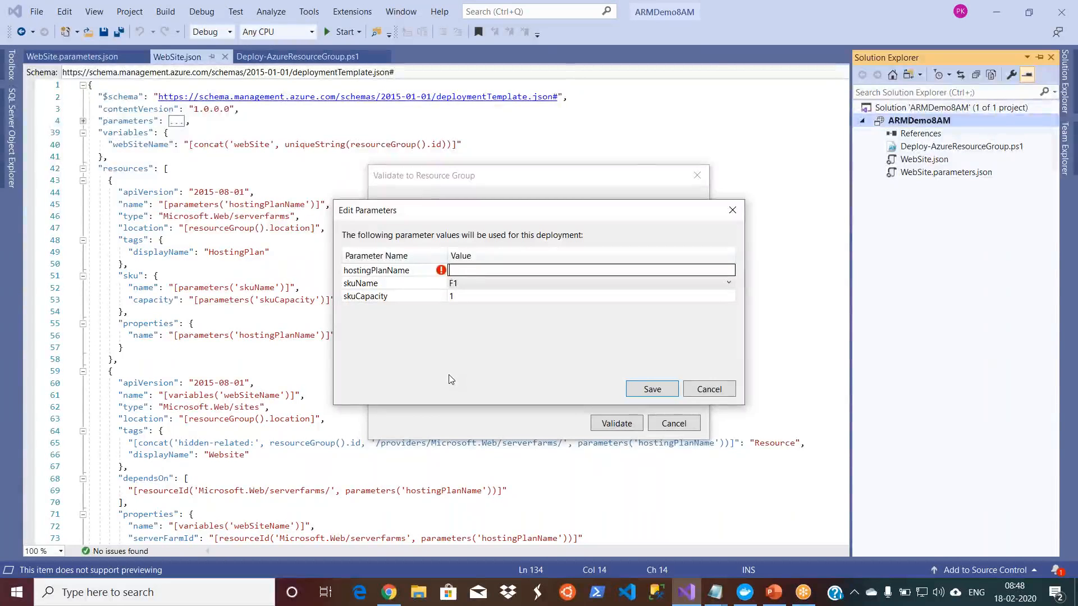
type("purnaapparmdemo")
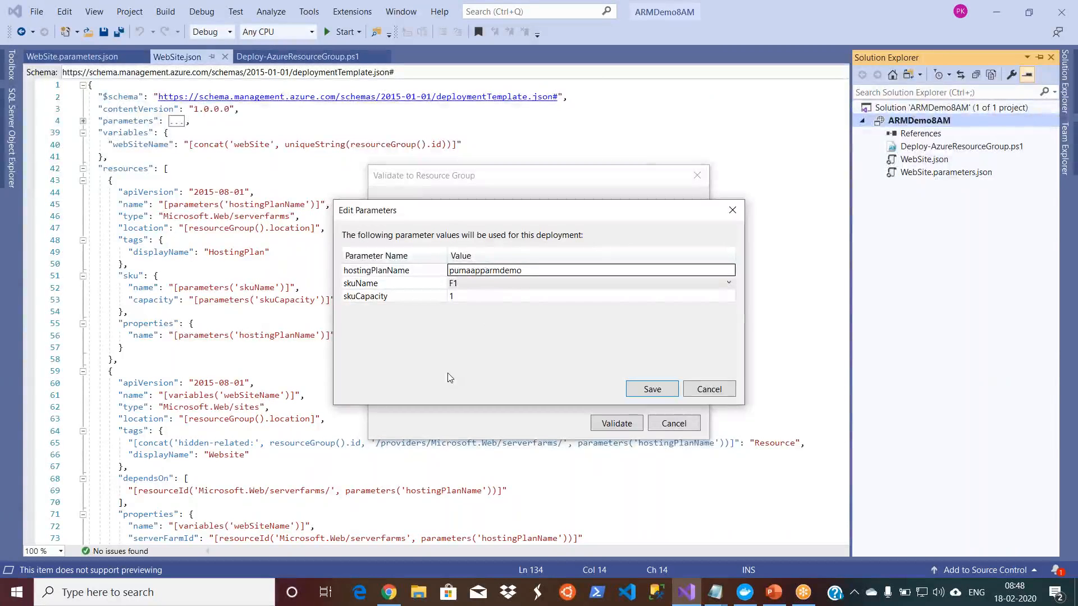
left_click(505, 285)
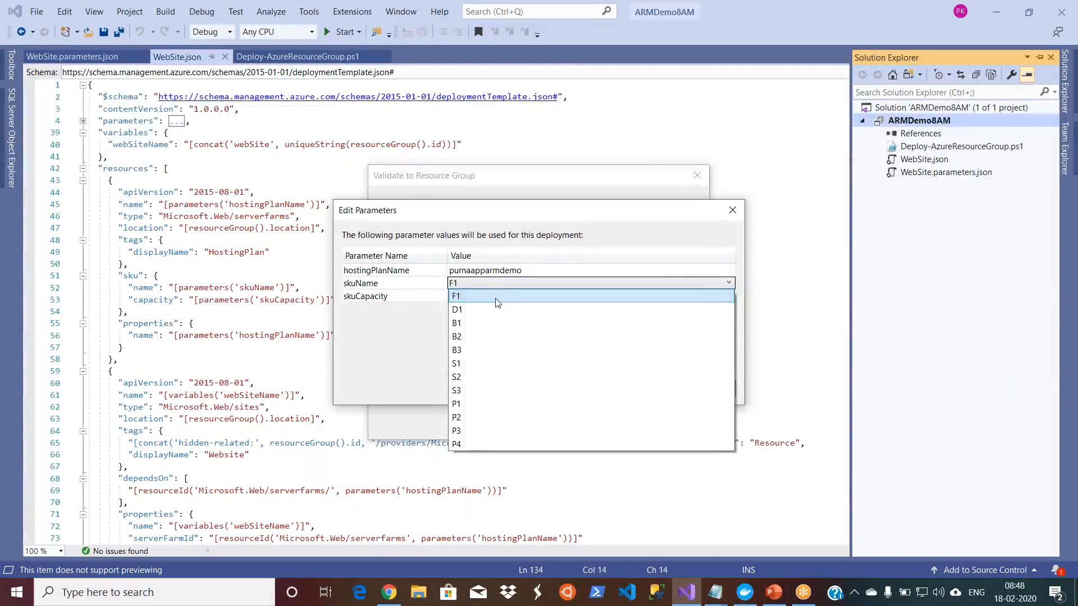
left_click(498, 297)
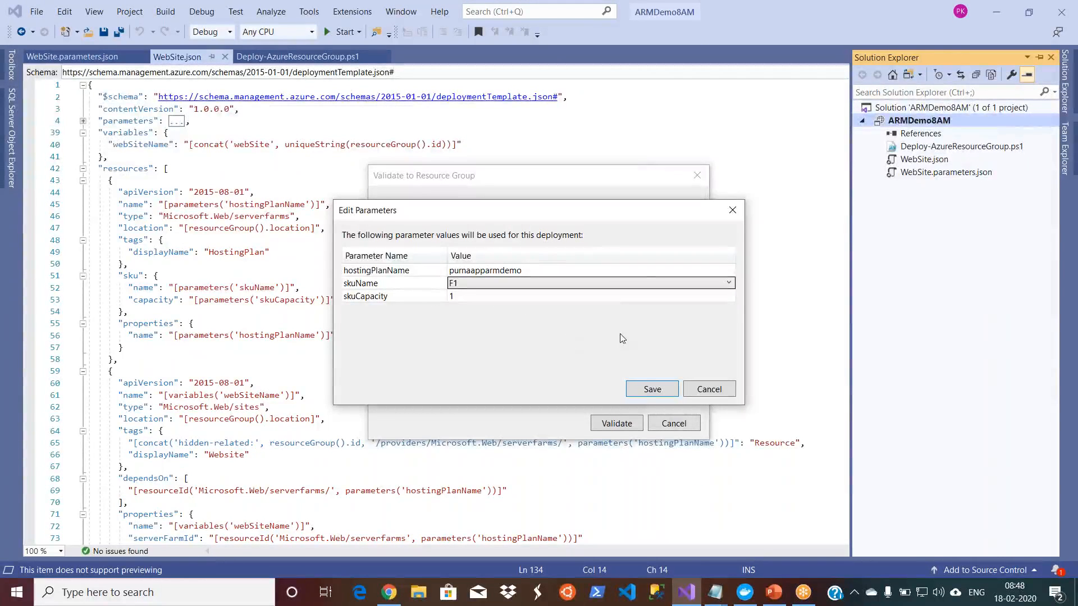
left_click(646, 393)
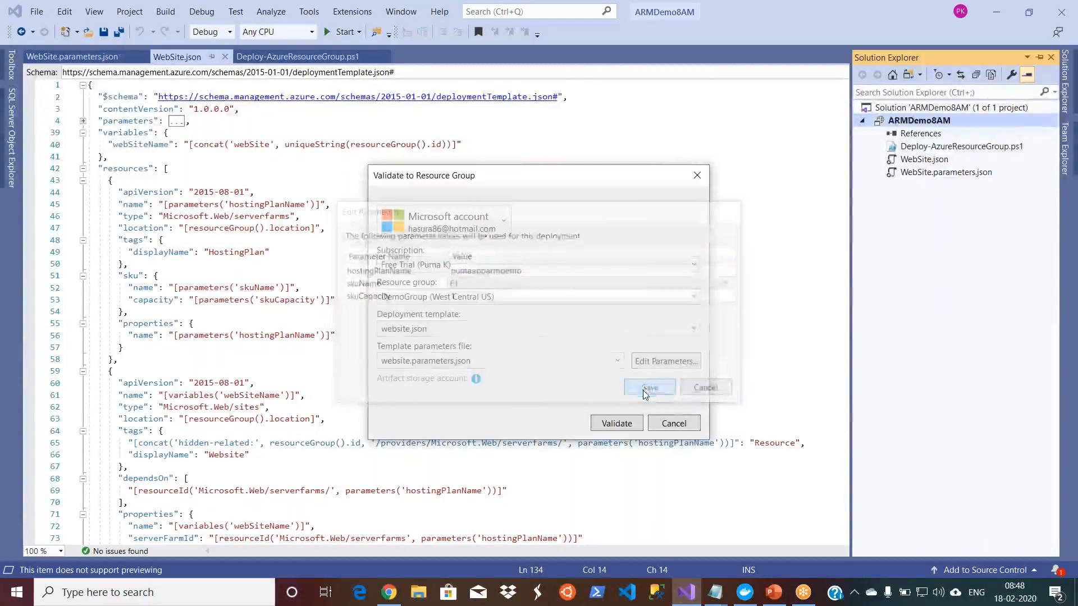
left_click(617, 424)
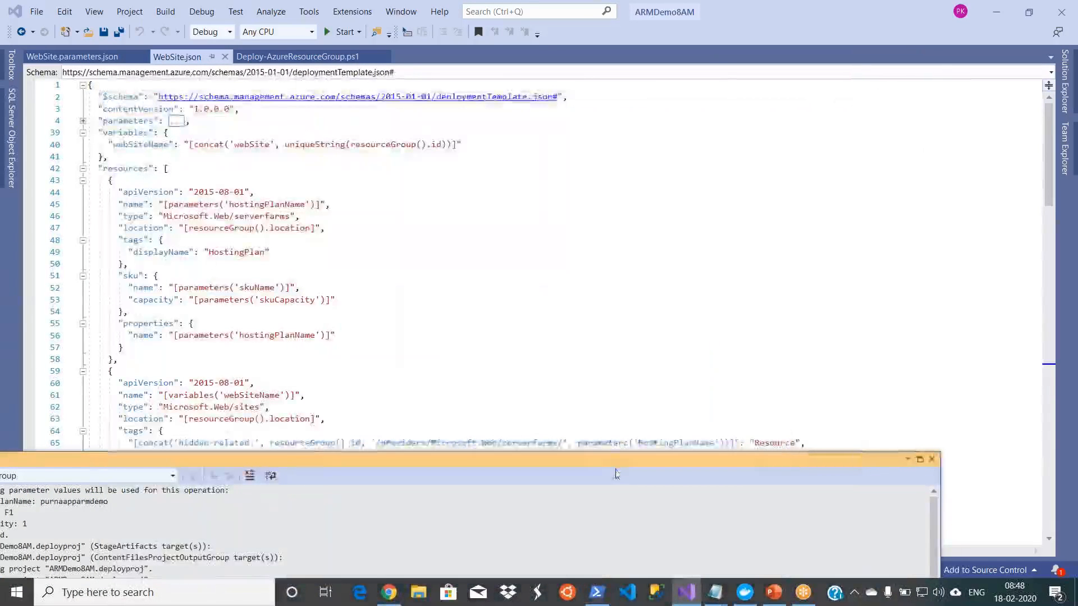
Step: Move the validation output into full view, read the DemoGroup error messages at its end and close the output
left_click_drag(616, 465, 775, 254)
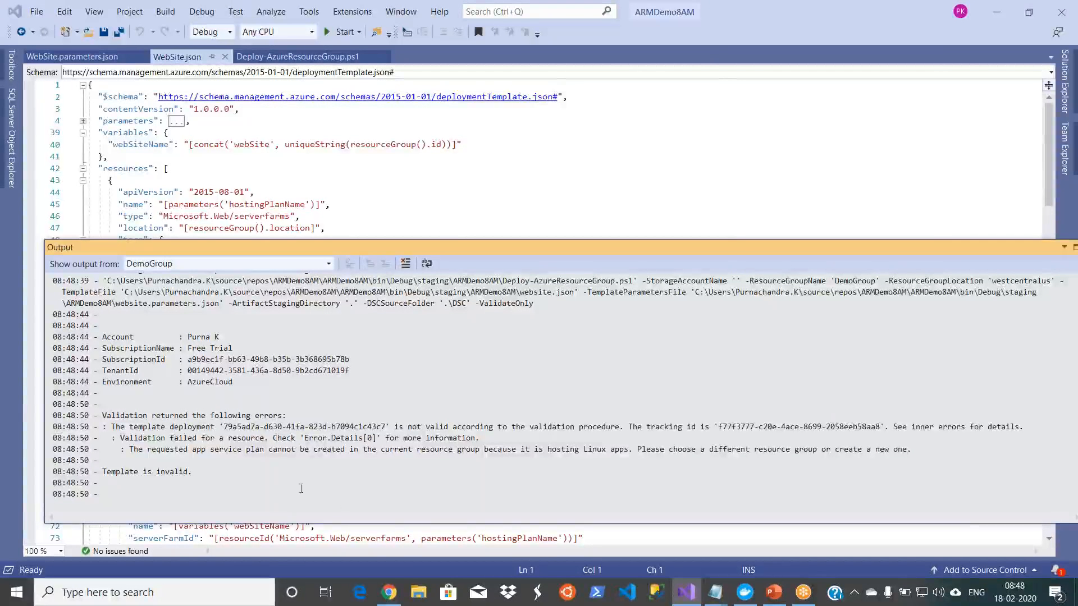
left_click_drag(196, 470, 102, 461)
left_click_drag(151, 428, 480, 442)
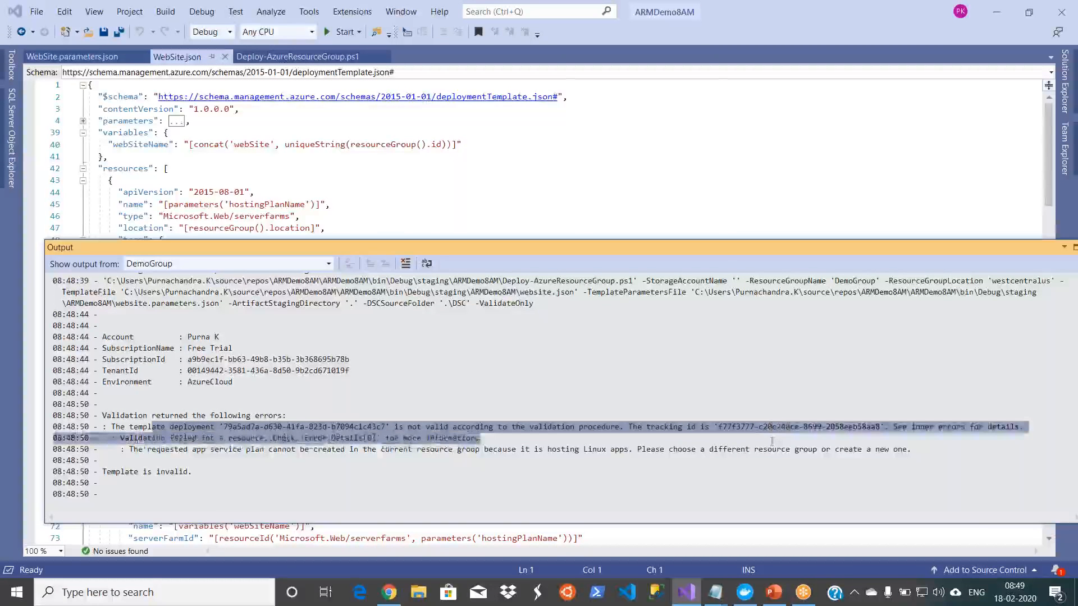
left_click(409, 449)
left_click_drag(129, 450, 913, 453)
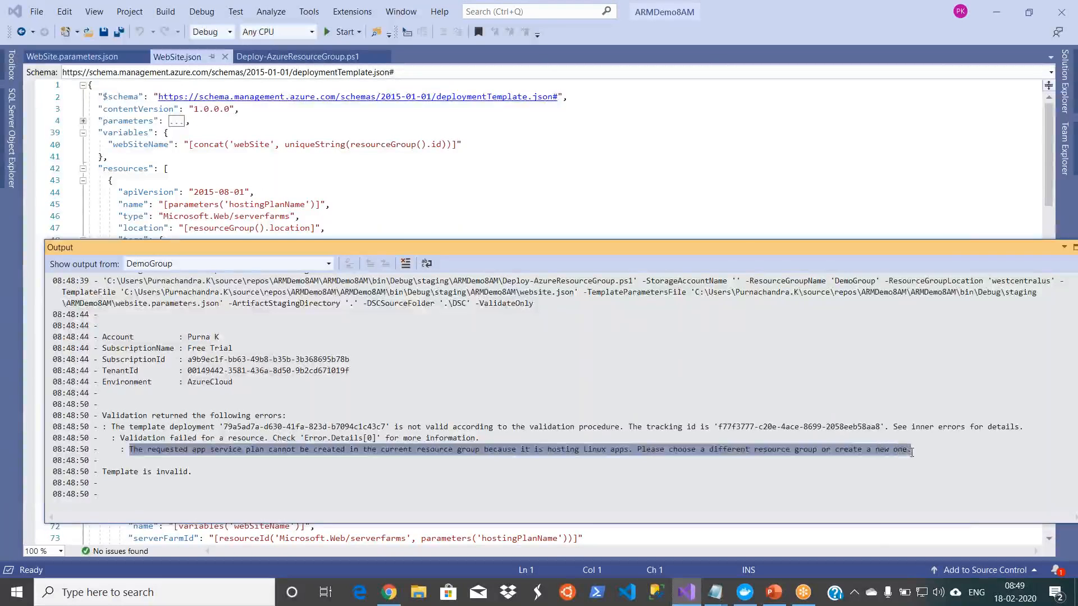
left_click(657, 449)
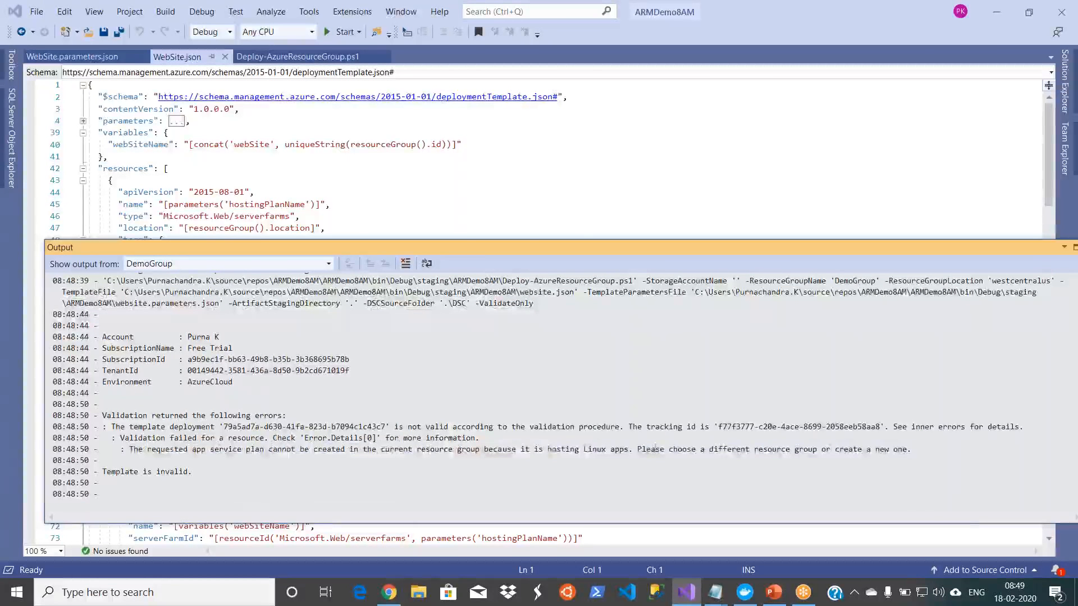
double_click(551, 452)
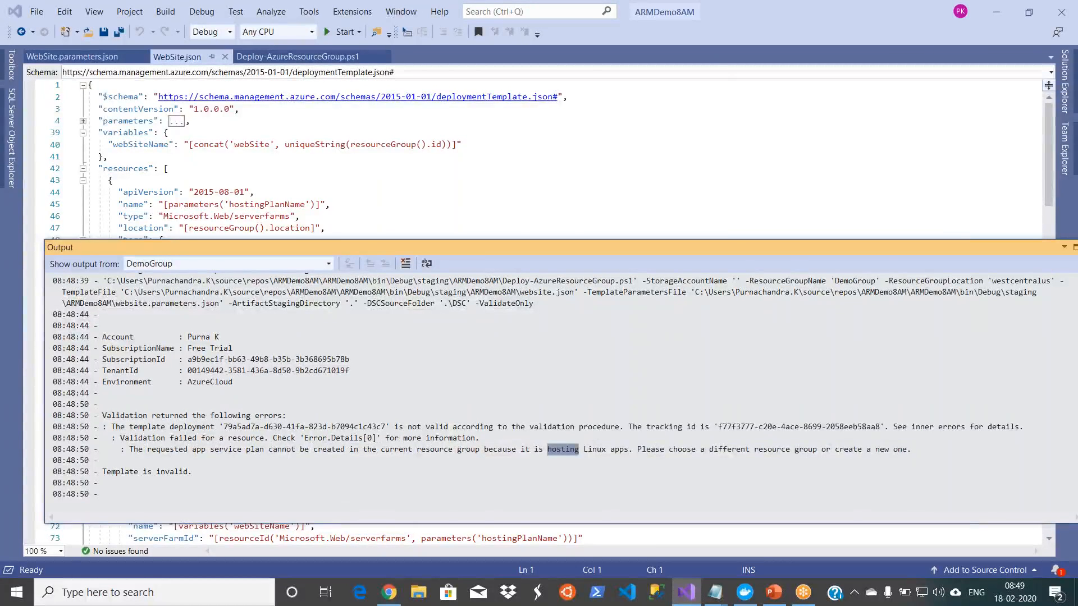
double_click(591, 450)
left_click_drag(548, 450, 620, 451)
left_click(679, 417)
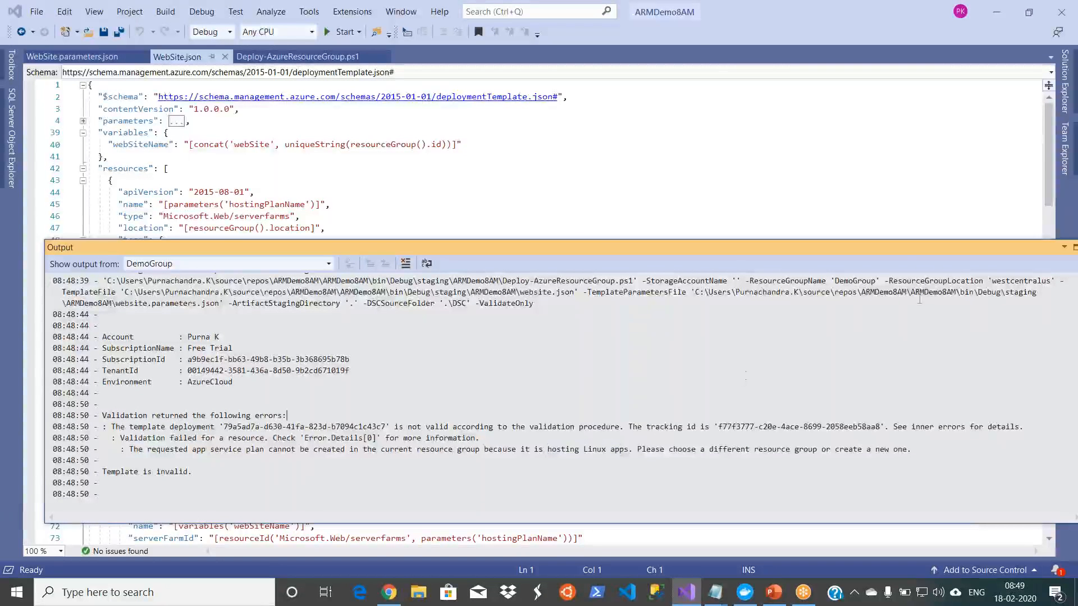
double_click(1015, 246)
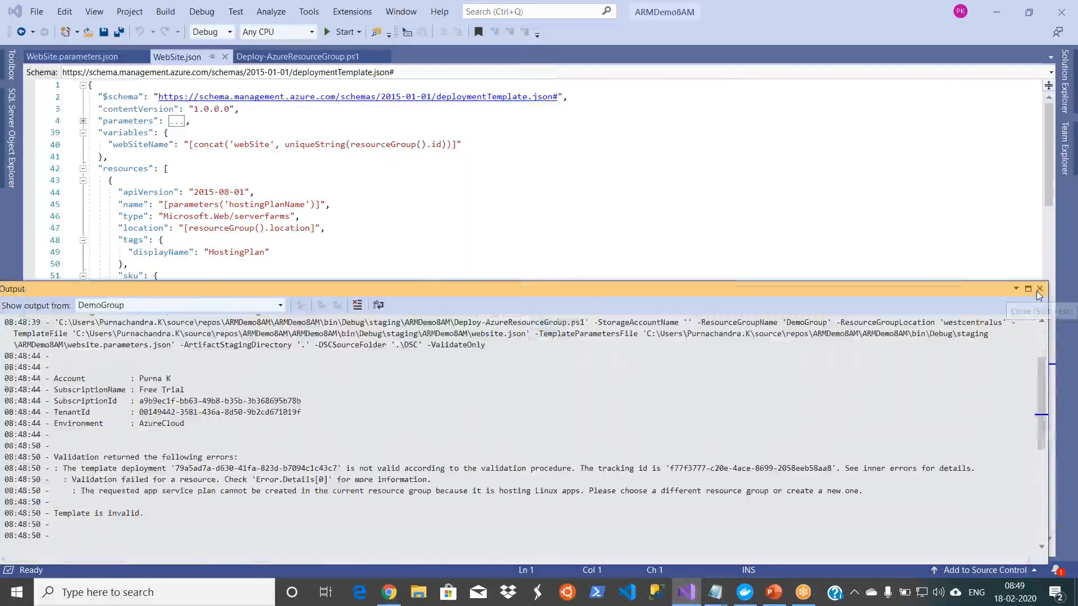
left_click(1039, 290)
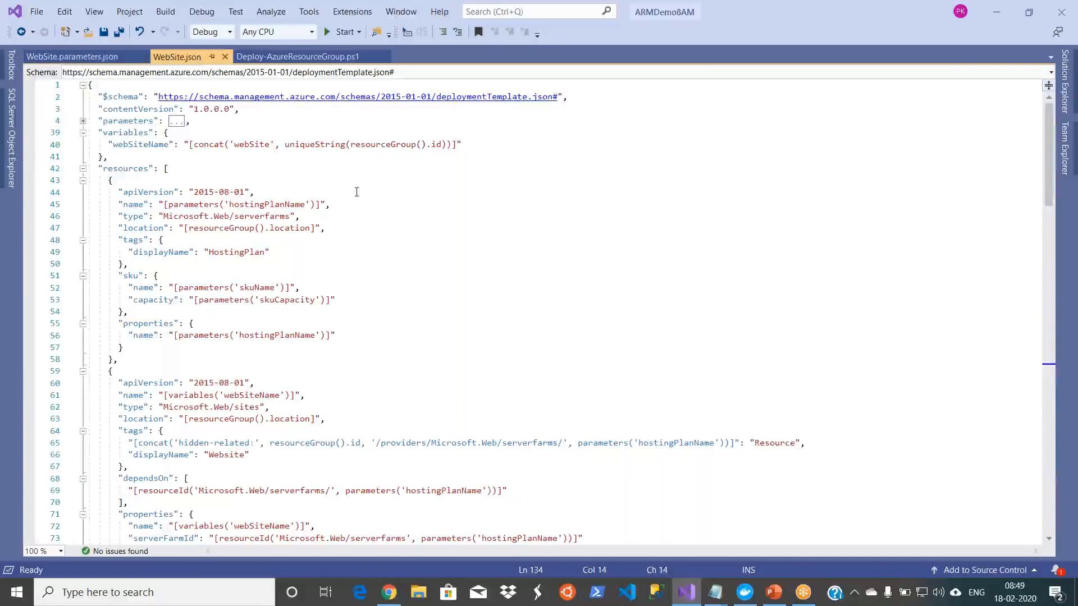
Step: Search WebSite.json for "linux"
left_click(392, 286)
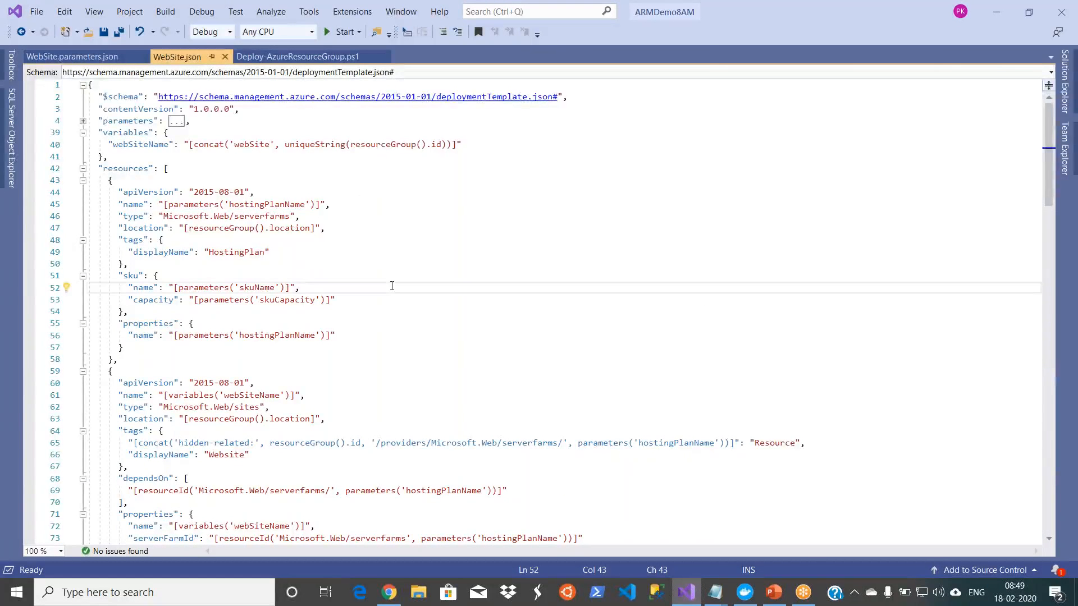
key("ctrl+f")
type("l")
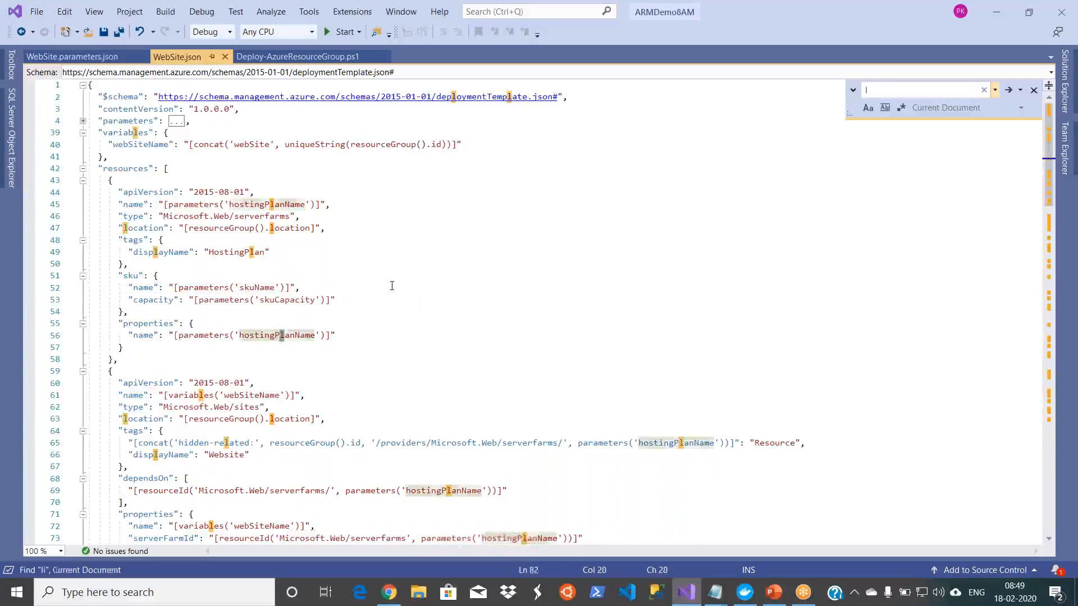
type("inux")
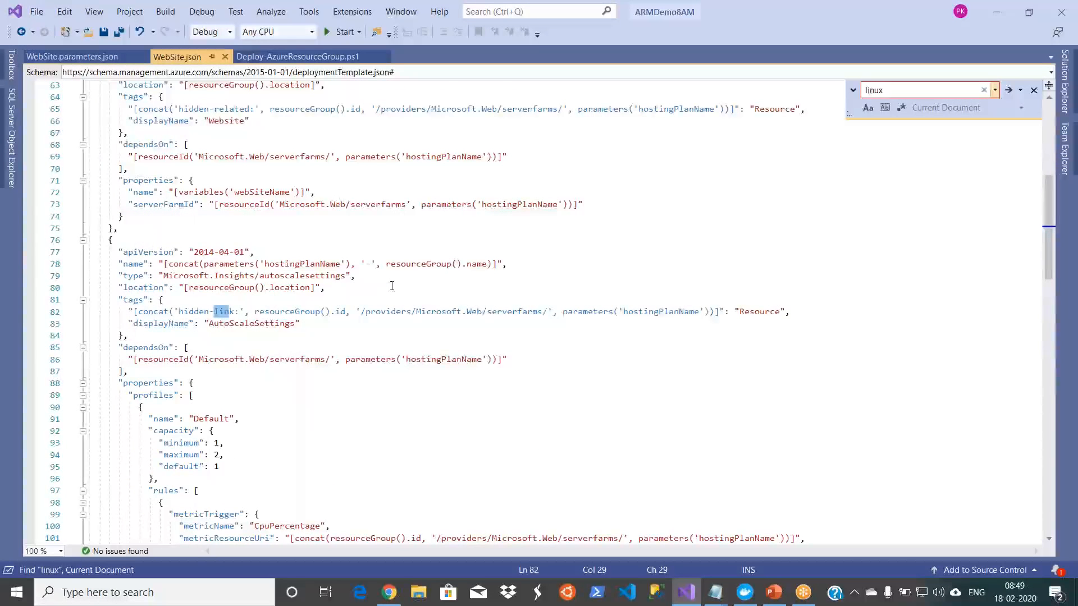
key("Return")
key("Return")
left_click(1034, 90)
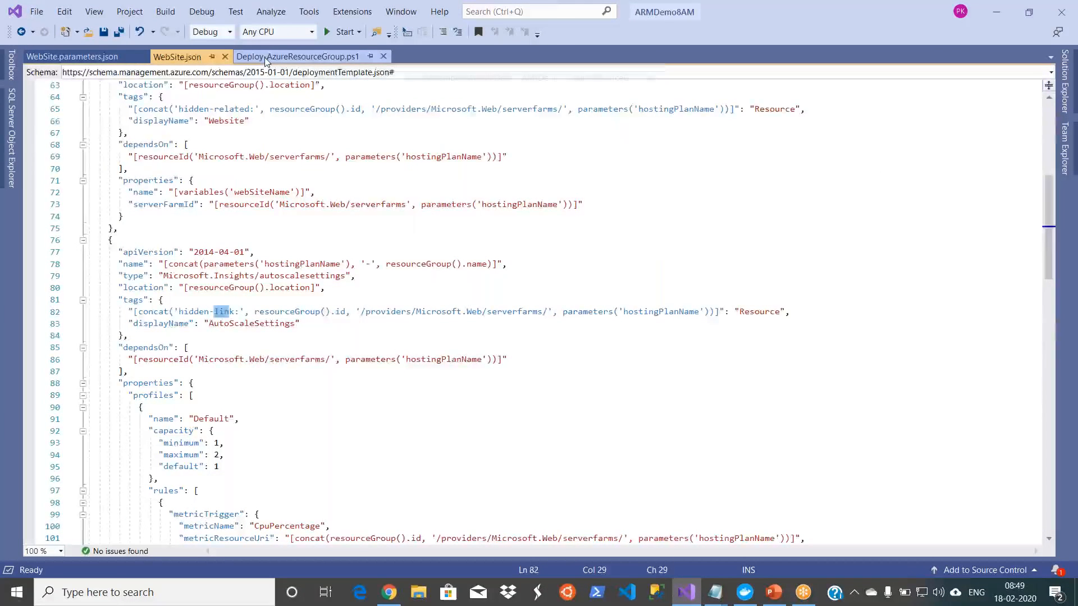
Step: Search the Deploy-AzureResourceGroup.ps1 script for "linux"
left_click(265, 58)
left_click(304, 134)
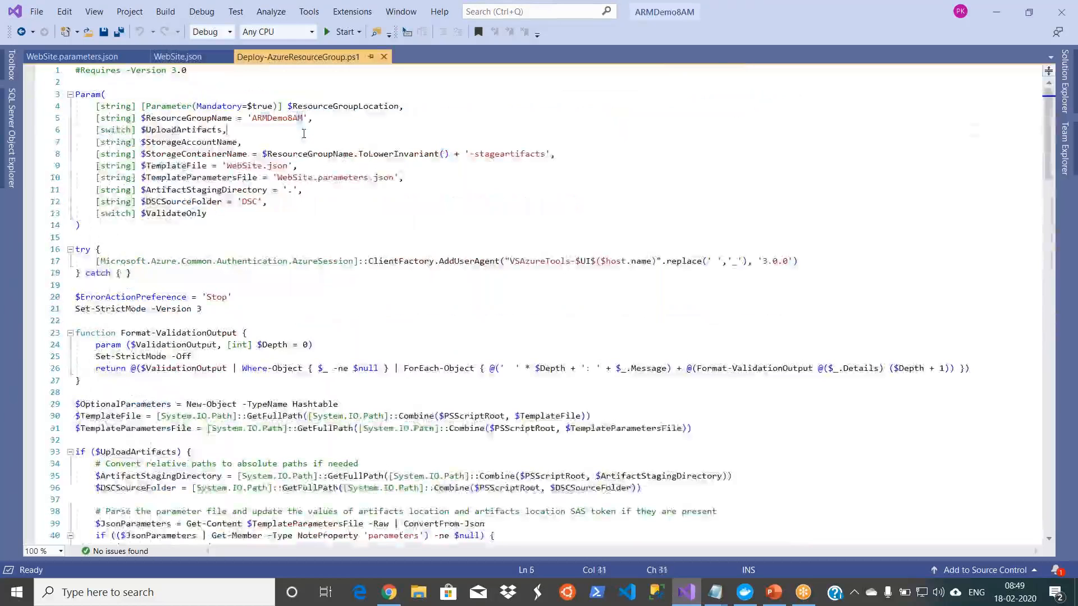
key("ctrl+f")
type("l")
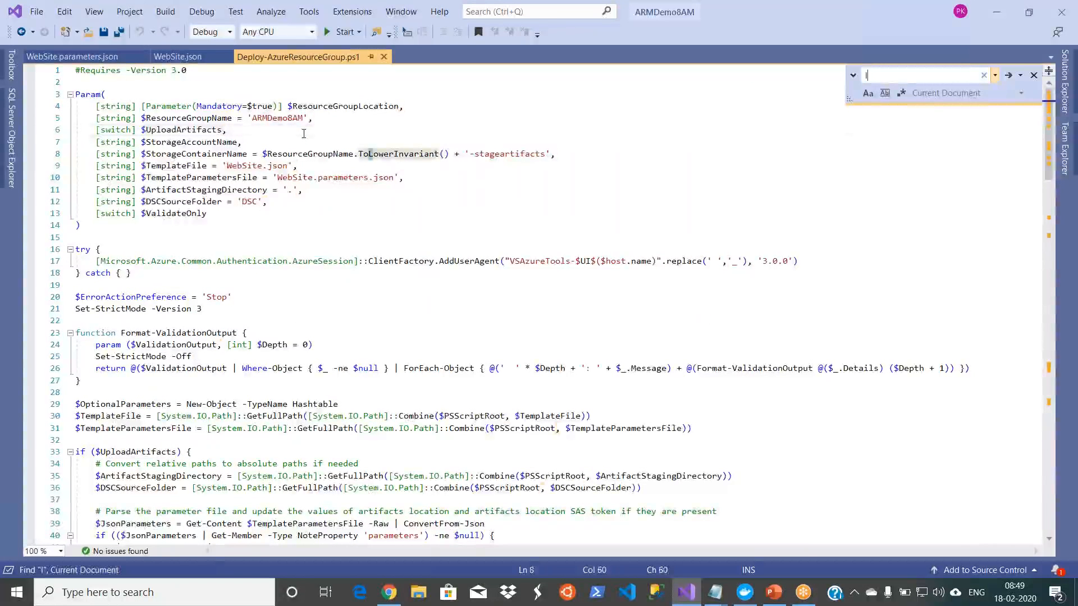
type("inux")
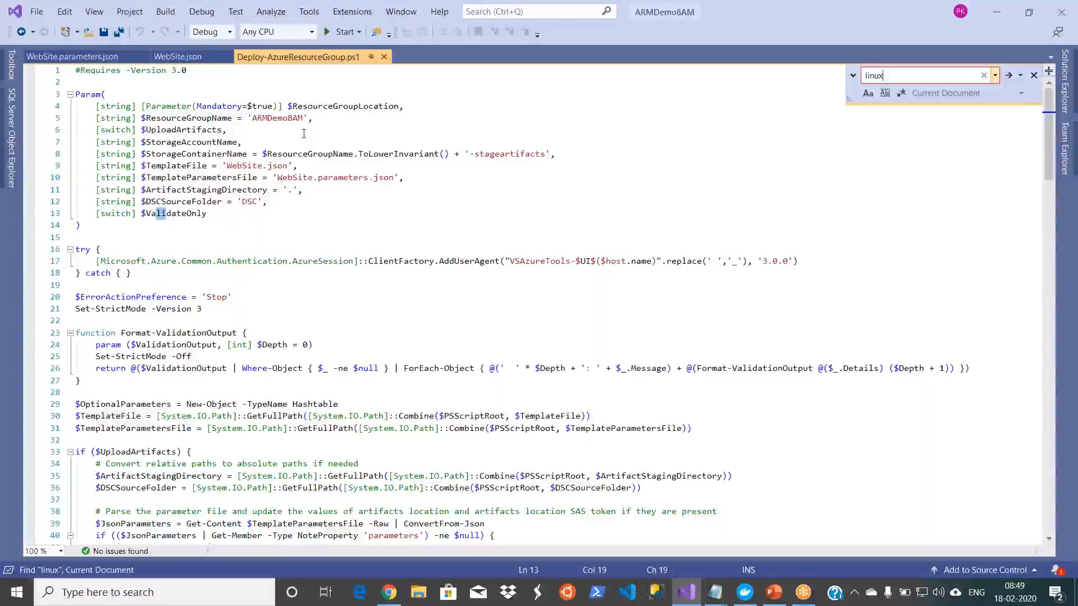
left_click(1010, 76)
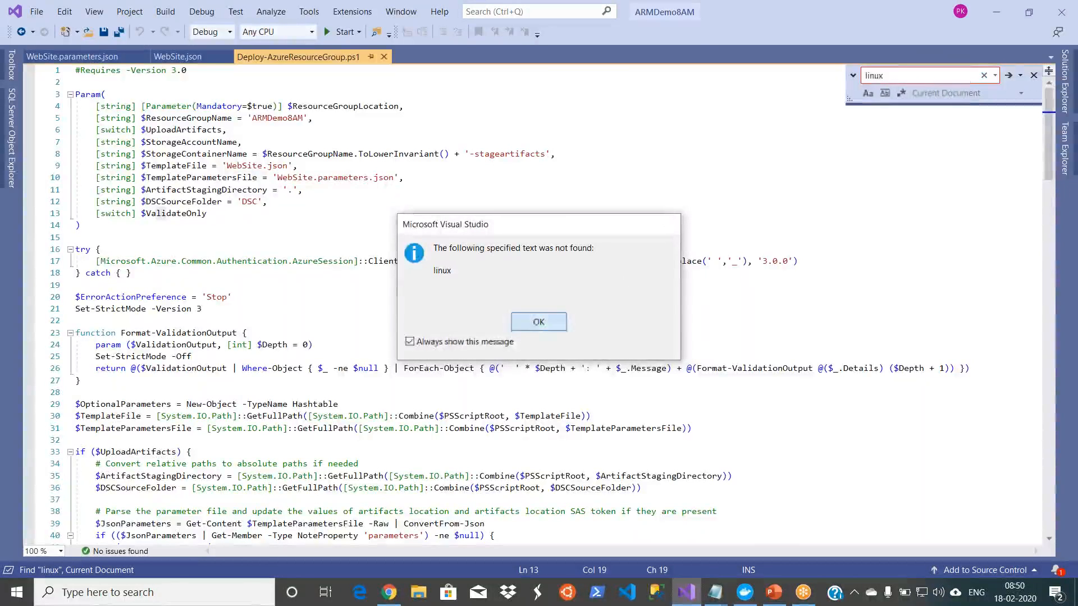
left_click(530, 324)
left_click(1034, 75)
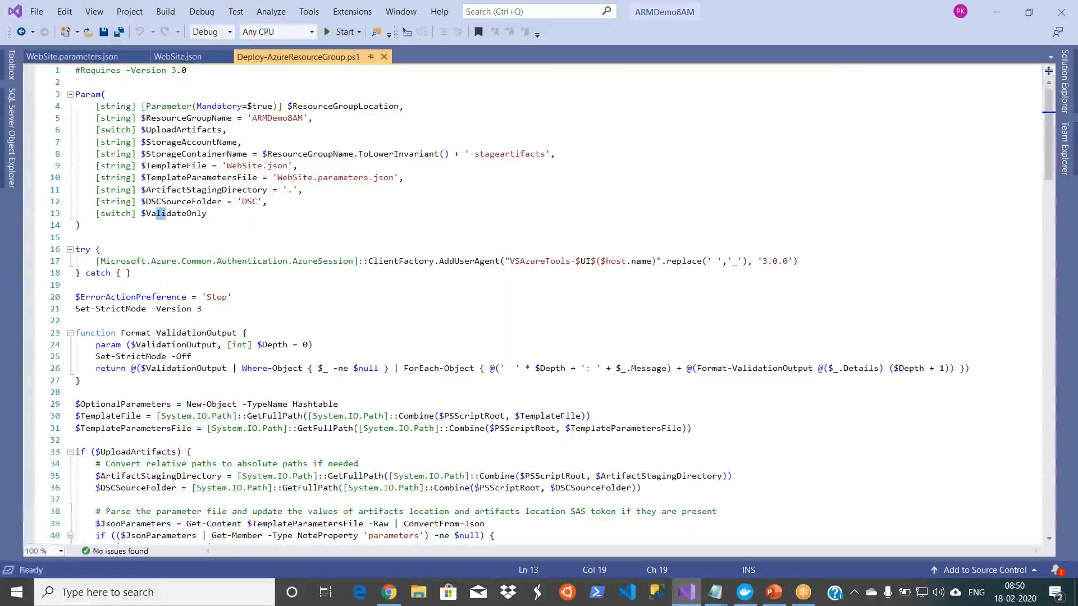
Step: Look through WebSite.json and WebSite.parameters.json from the ARMDemo8AM project's file list
left_click(1065, 84)
left_click(925, 160)
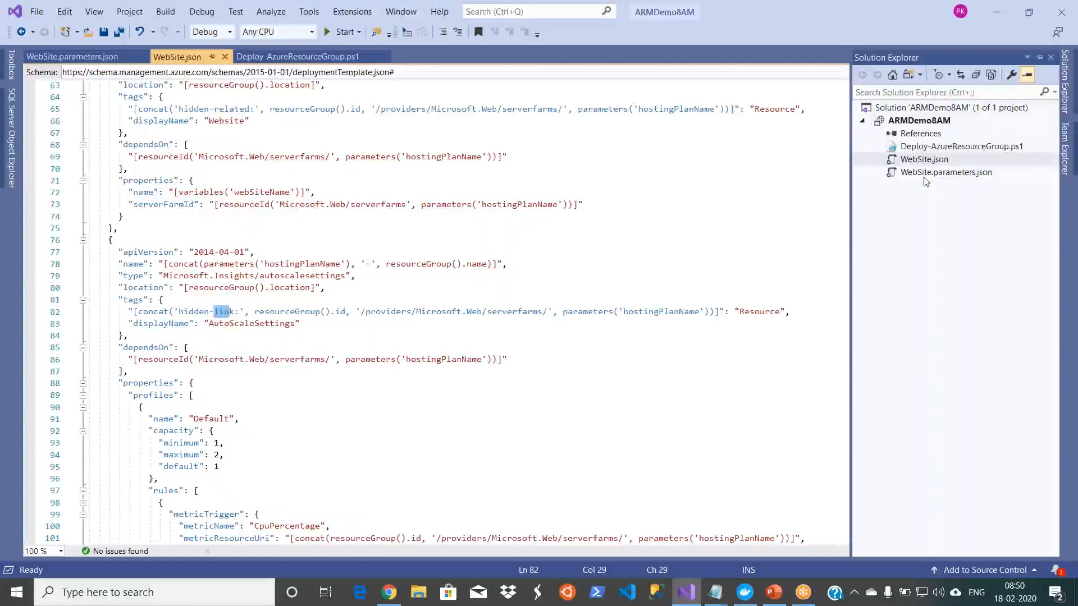
left_click(925, 174)
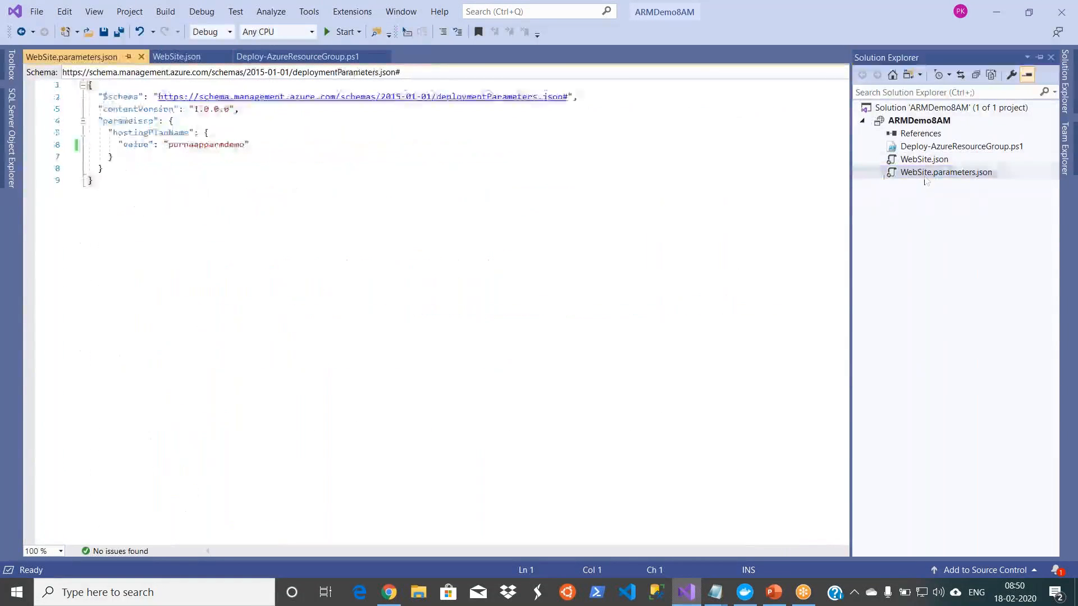
left_click(540, 277)
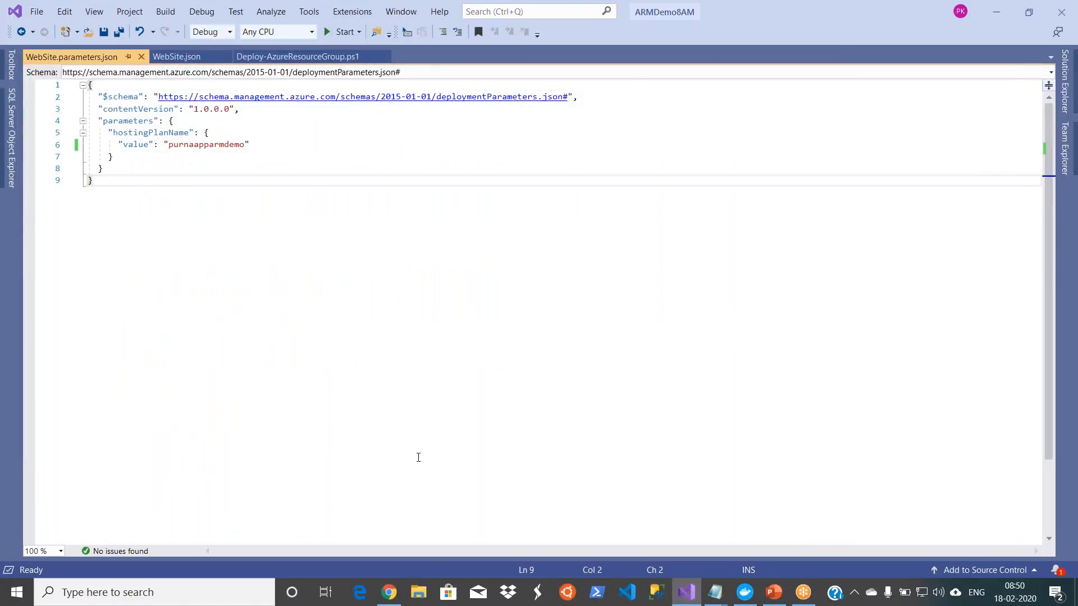
Step: Switch to the Azure portal in Chrome and delete javademoappservice together with its App Service plan, confirming with the app name
left_click(388, 593)
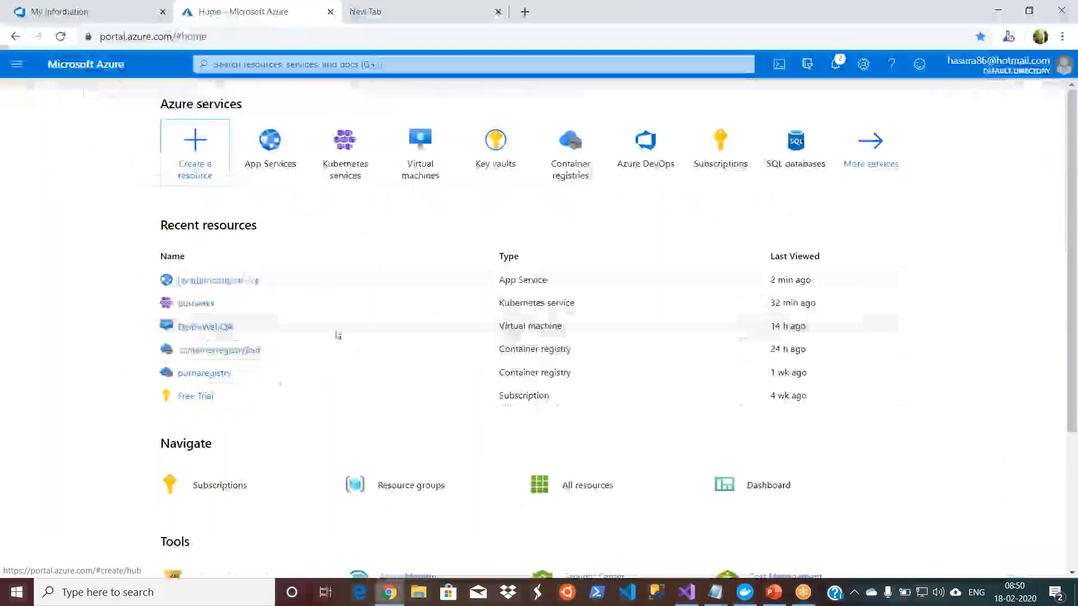
left_click(227, 281)
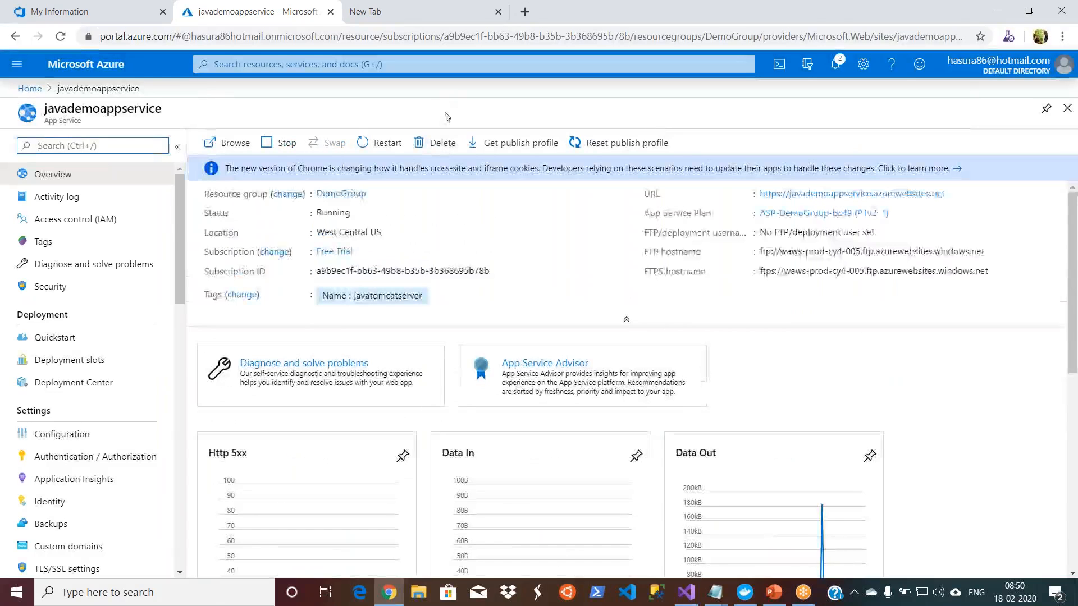
left_click(442, 144)
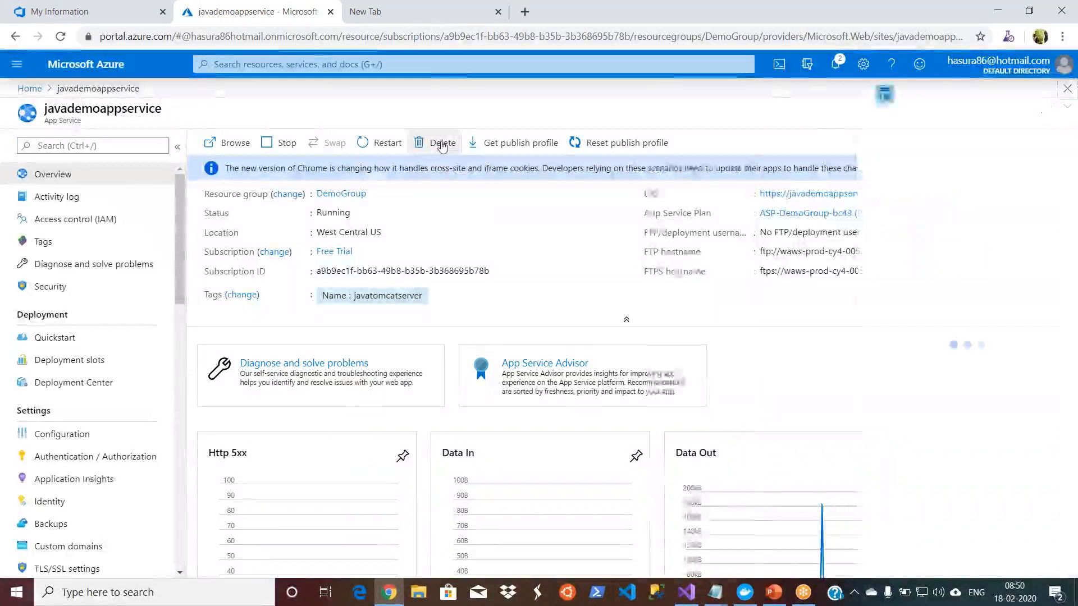
left_click(825, 223)
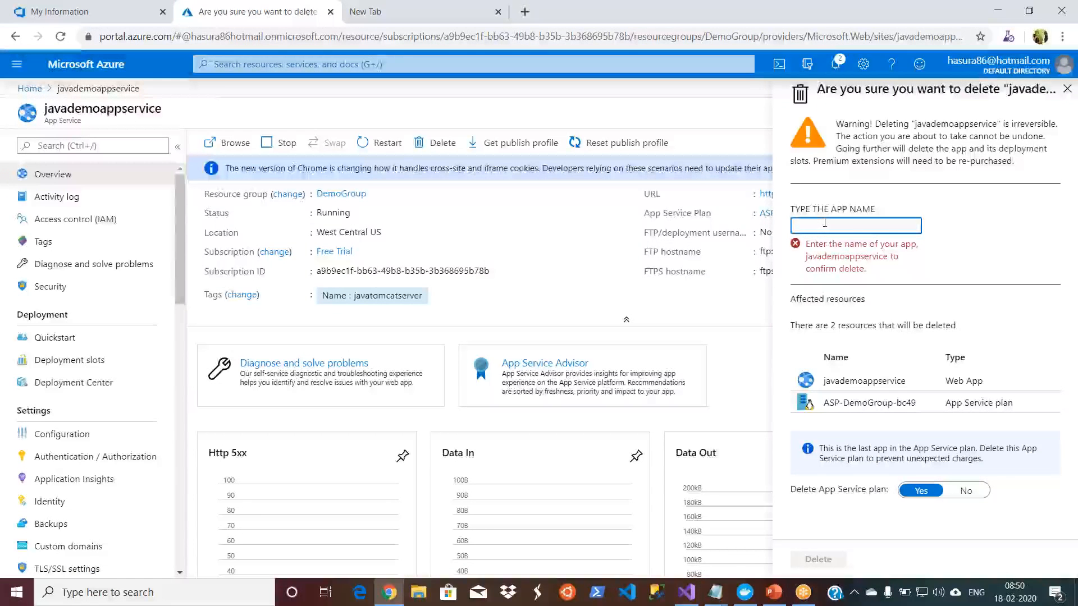
type("javademoa")
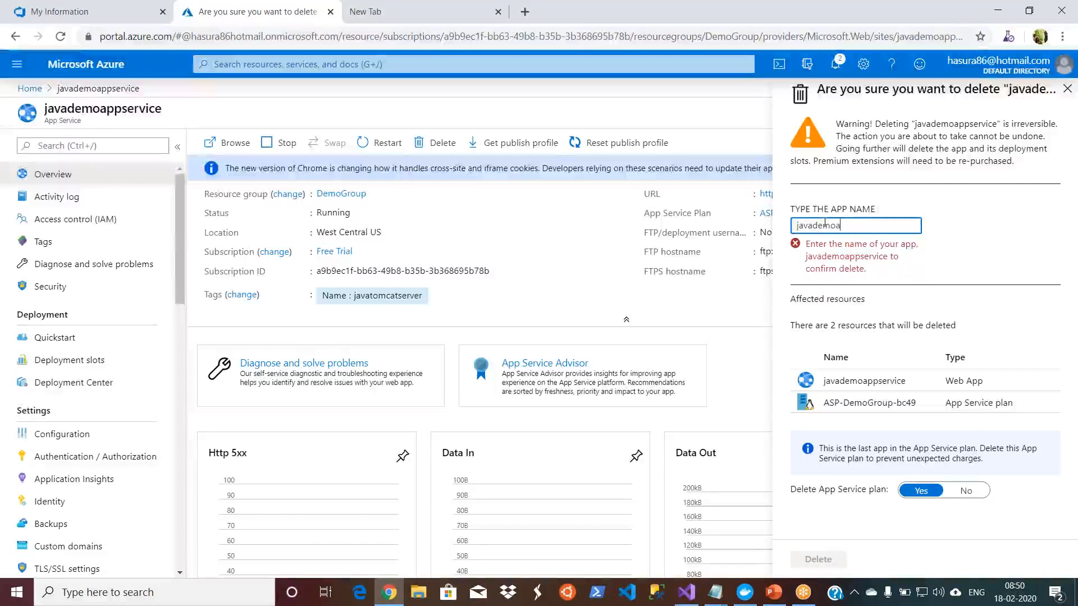
type("vice")
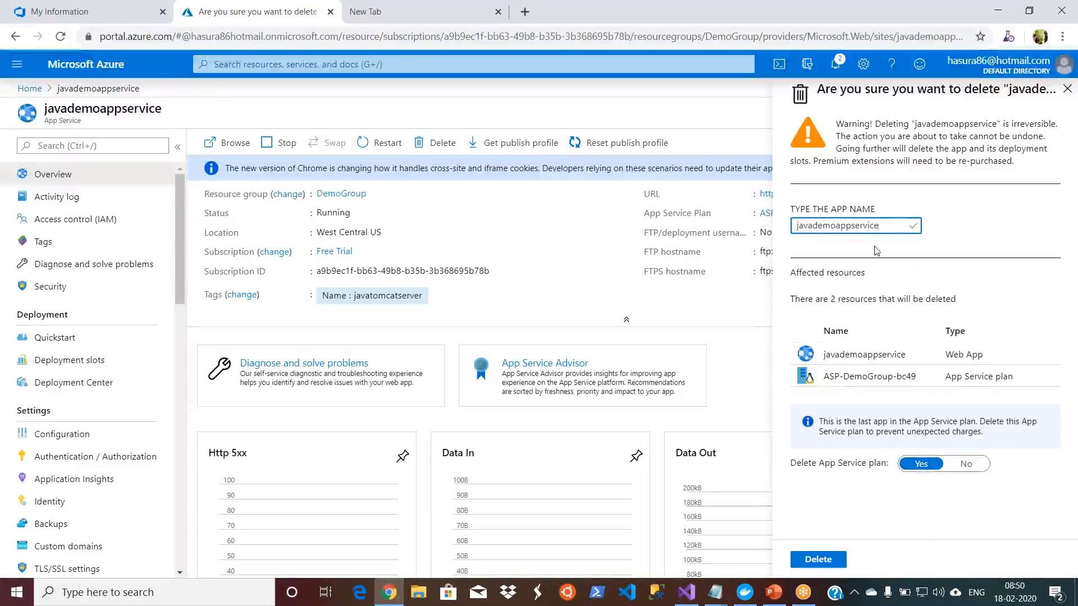
left_click(875, 244)
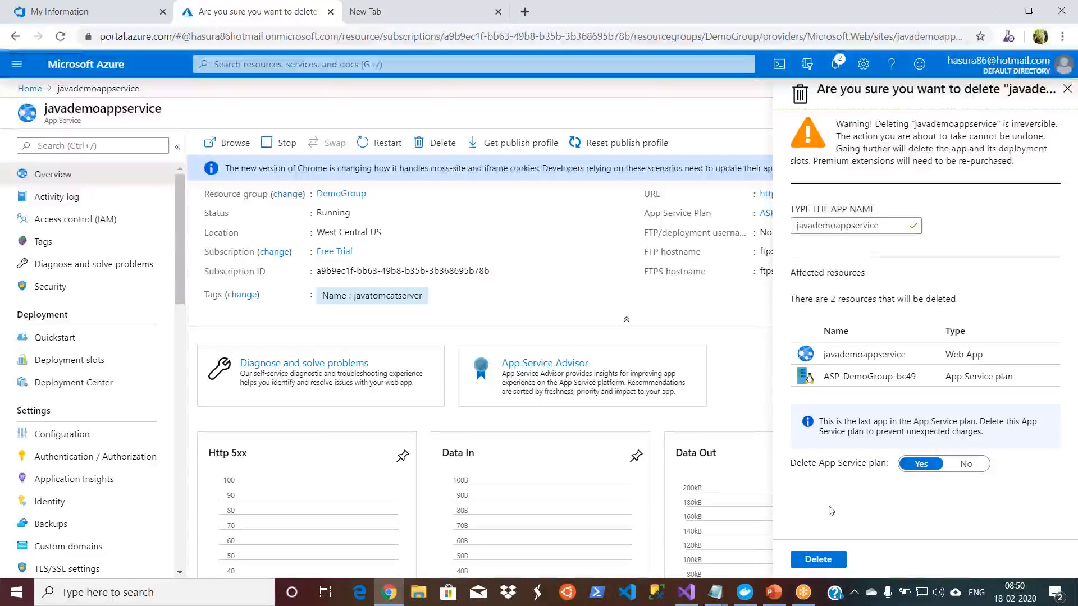
left_click(822, 560)
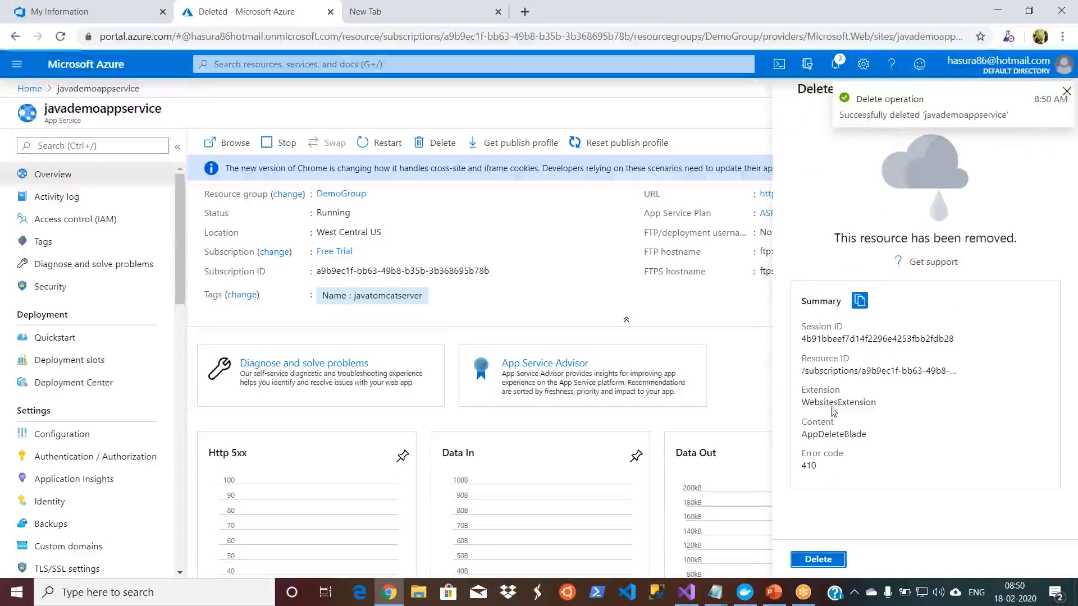
left_click(806, 563)
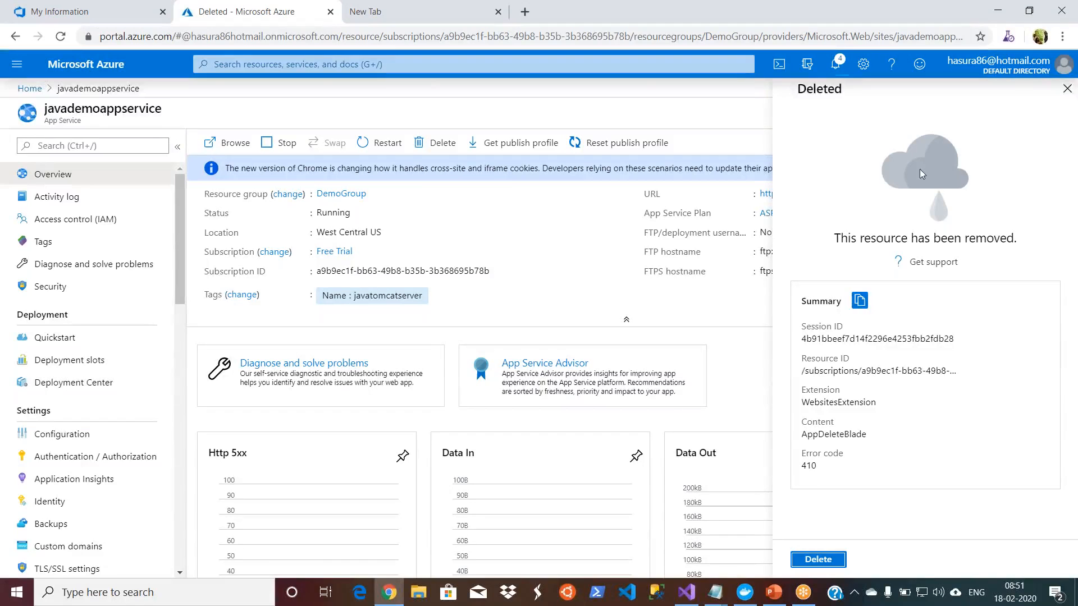
Step: Check the deletion notifications and whether javademoappservice still opens from the recent resources, ending on the portal home page
left_click(1066, 88)
left_click(835, 63)
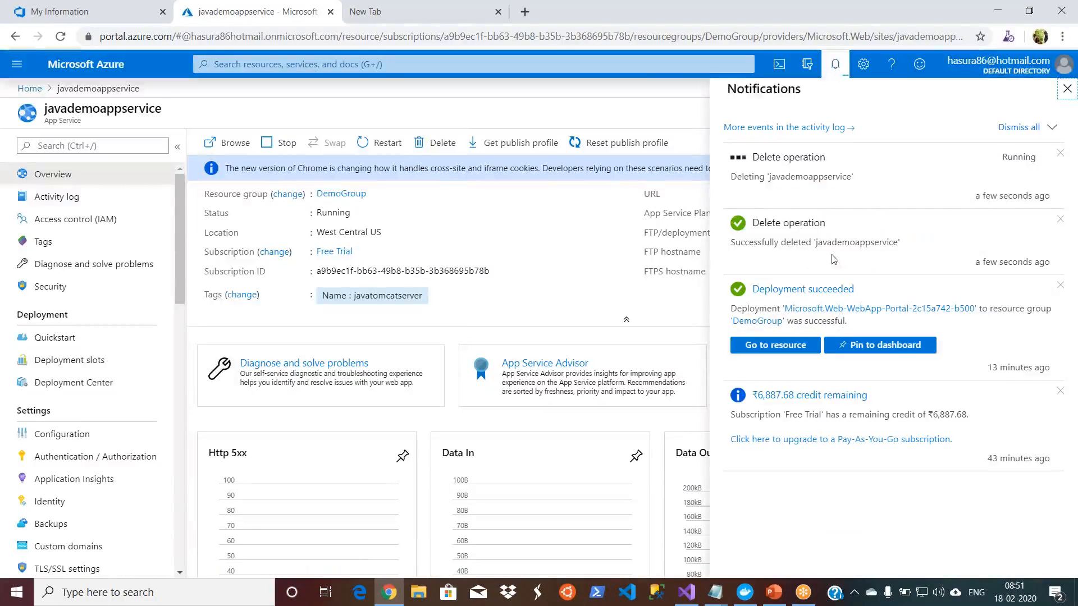
left_click(56, 196)
left_click(29, 88)
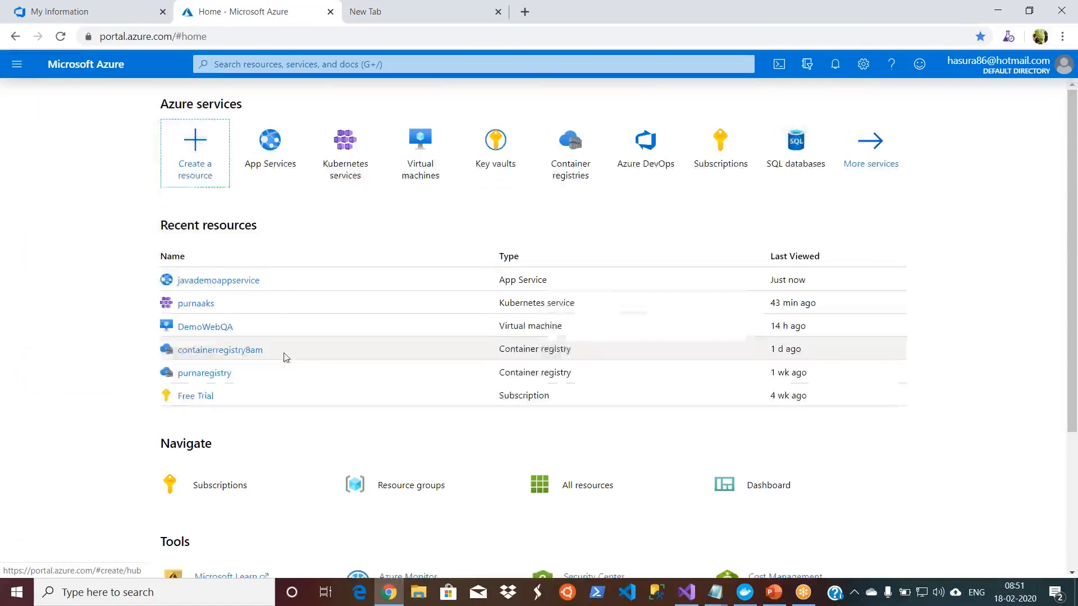
left_click(236, 281)
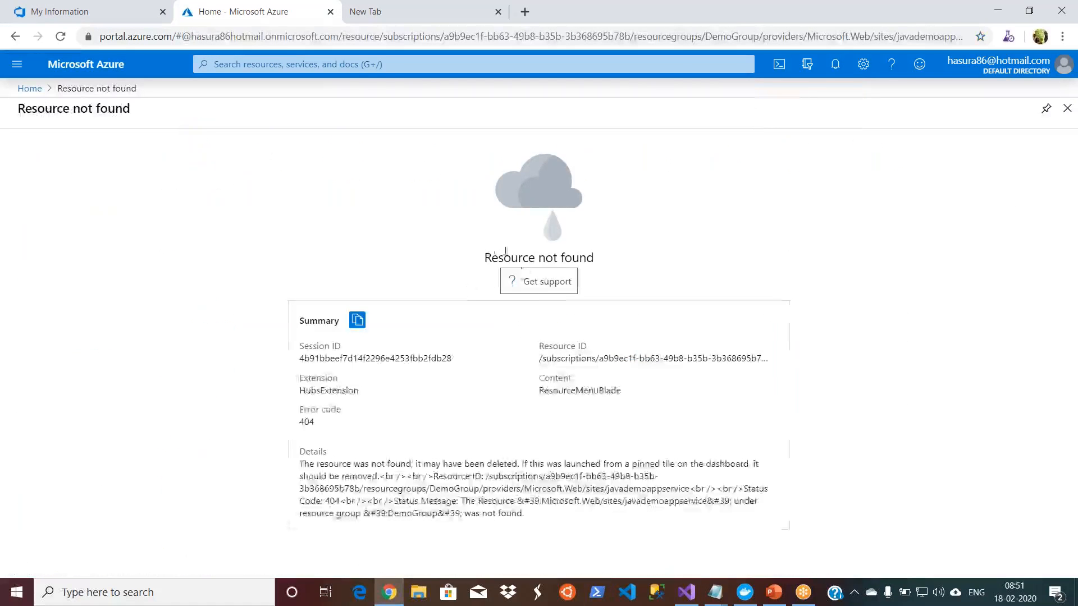
left_click(28, 88)
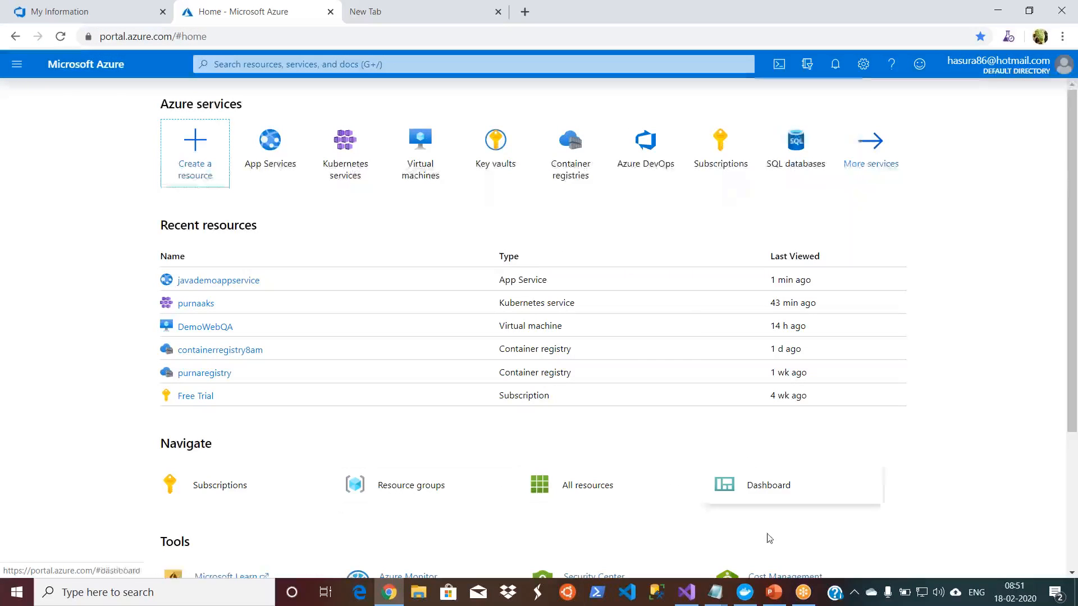
Step: Switch to Visual Studio and deploy the ARMDemo8AM project to DemoGroup using website.json and website.parameters.json
left_click(696, 591)
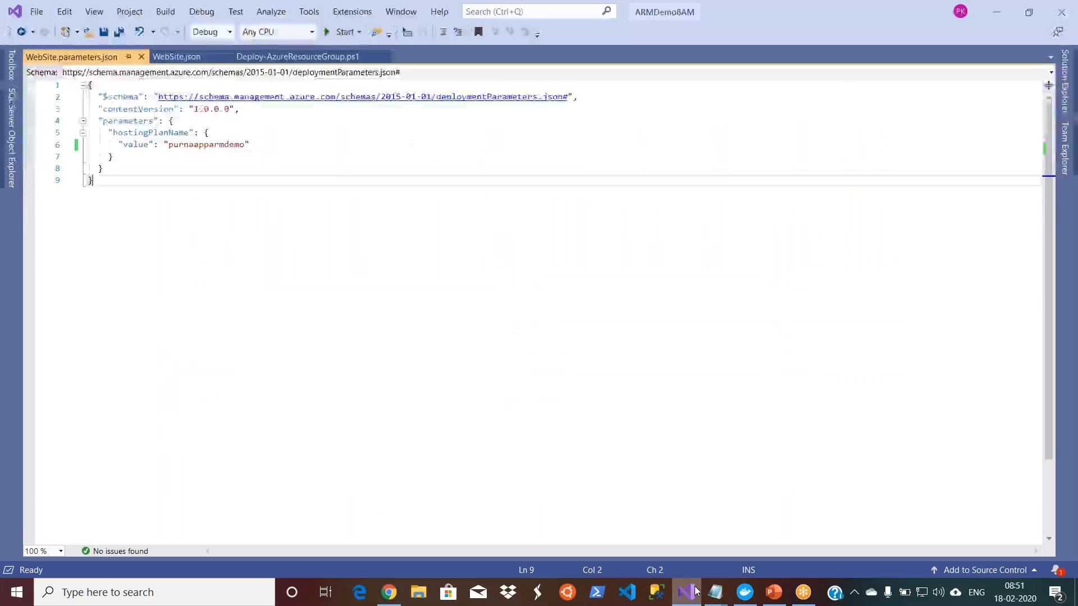
left_click(1066, 81)
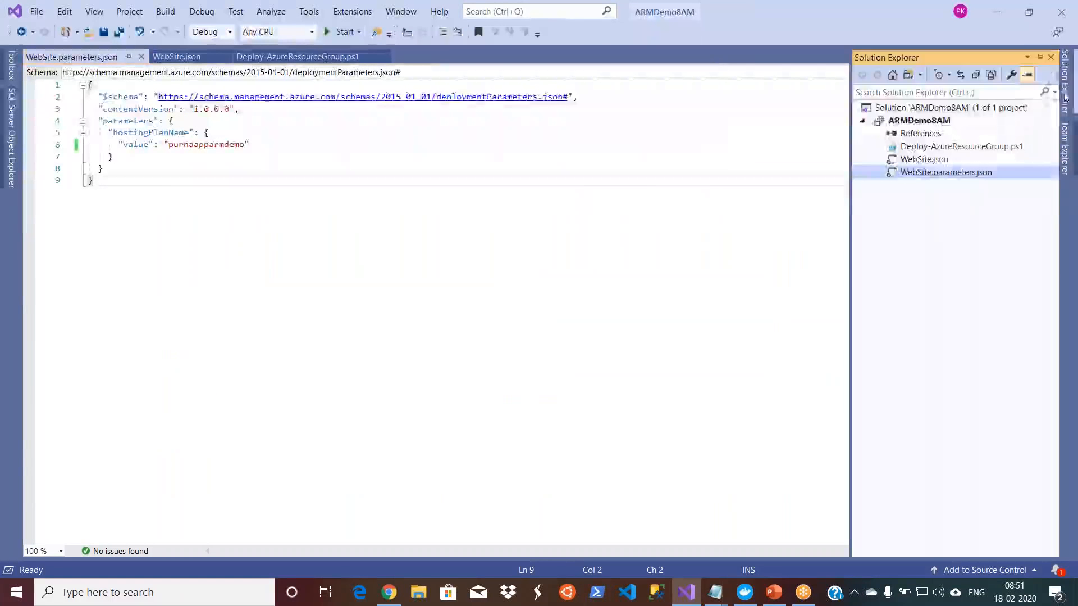
left_click(931, 121)
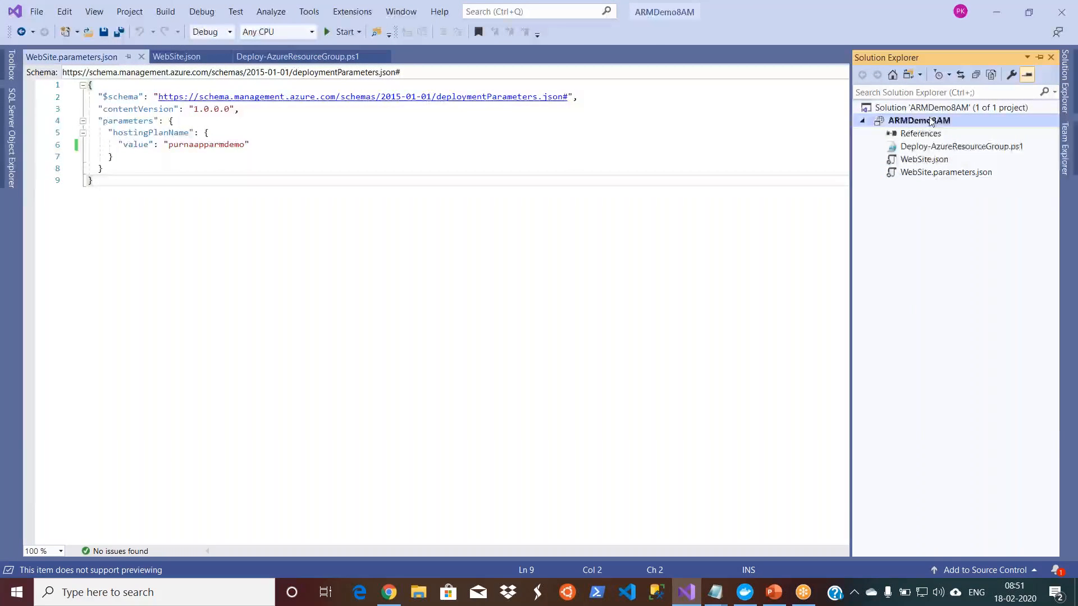
right_click(930, 121)
mouse_move(929, 127)
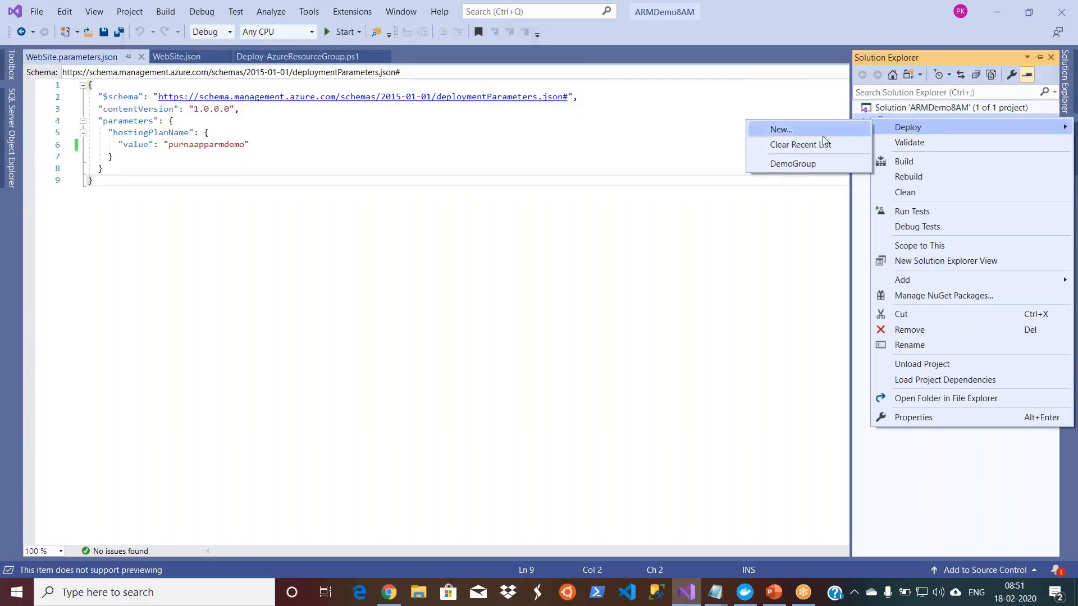
left_click(806, 164)
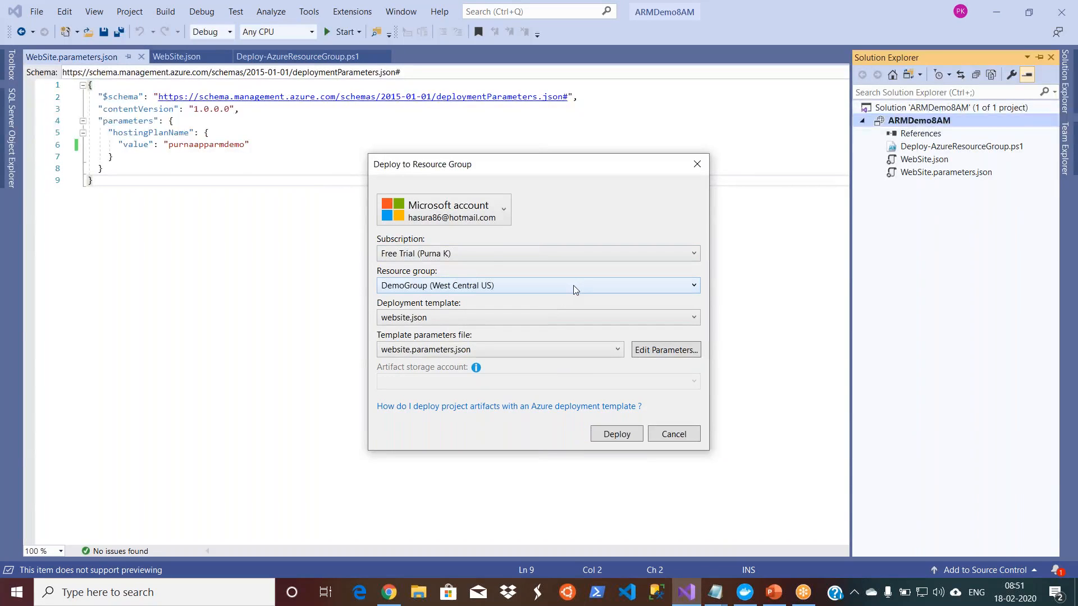
left_click(616, 434)
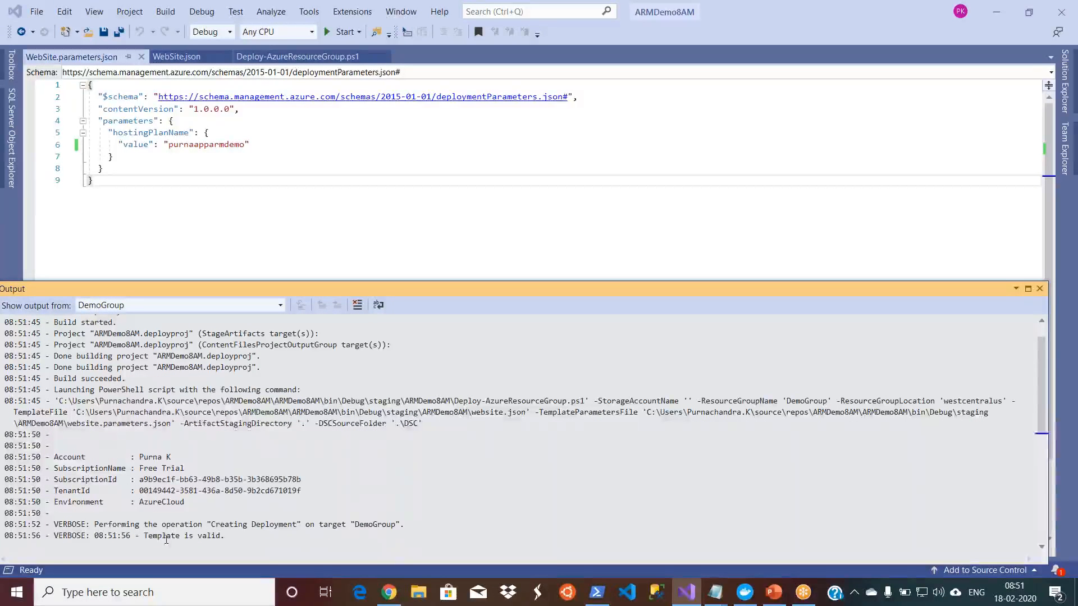
Step: Review the DemoGroup deployment output, from the template validation and script command through to the parameter values and final status line
left_click_drag(145, 536, 226, 536)
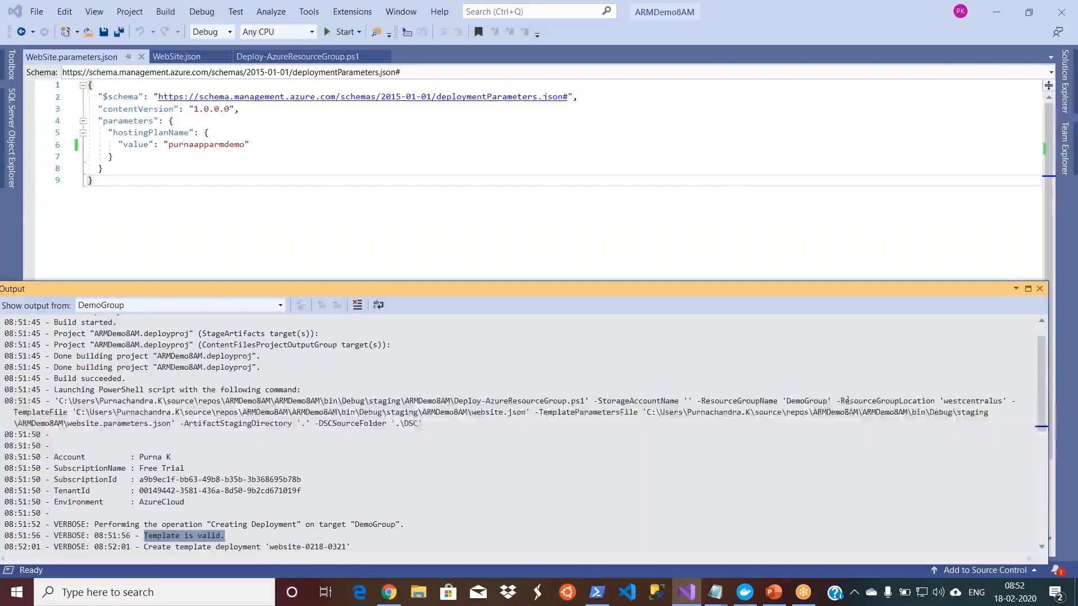
left_click_drag(835, 400, 990, 413)
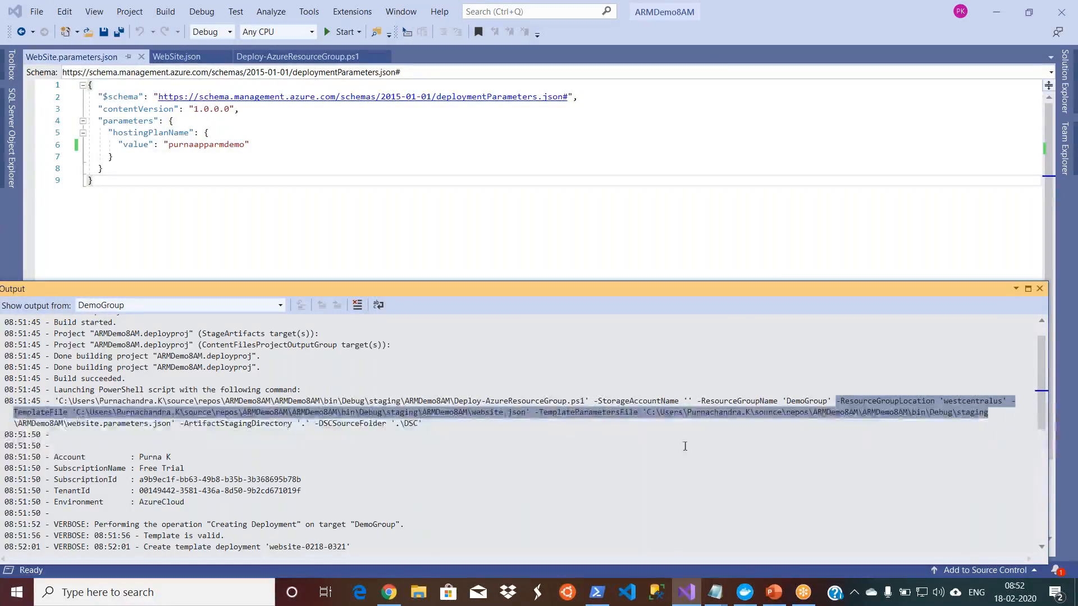
left_click(504, 414)
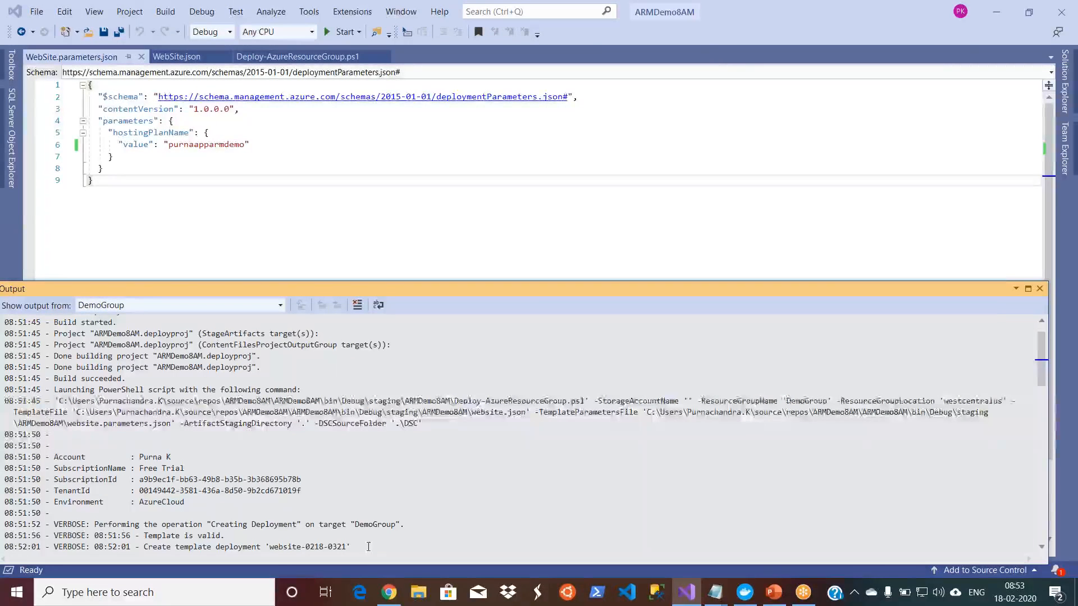
left_click_drag(1043, 372, 1053, 486)
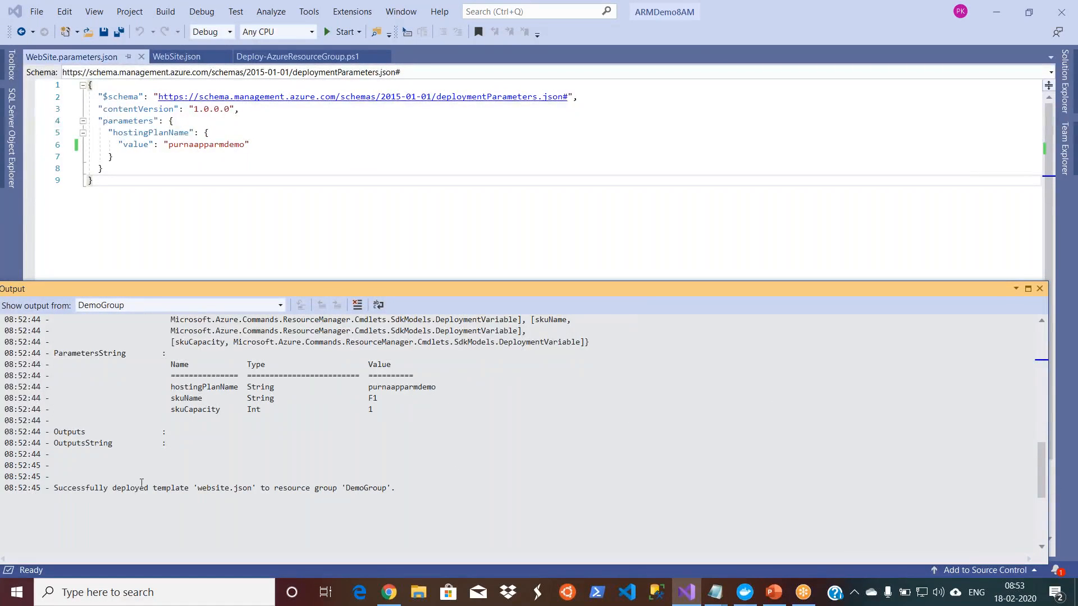
left_click_drag(55, 488, 392, 488)
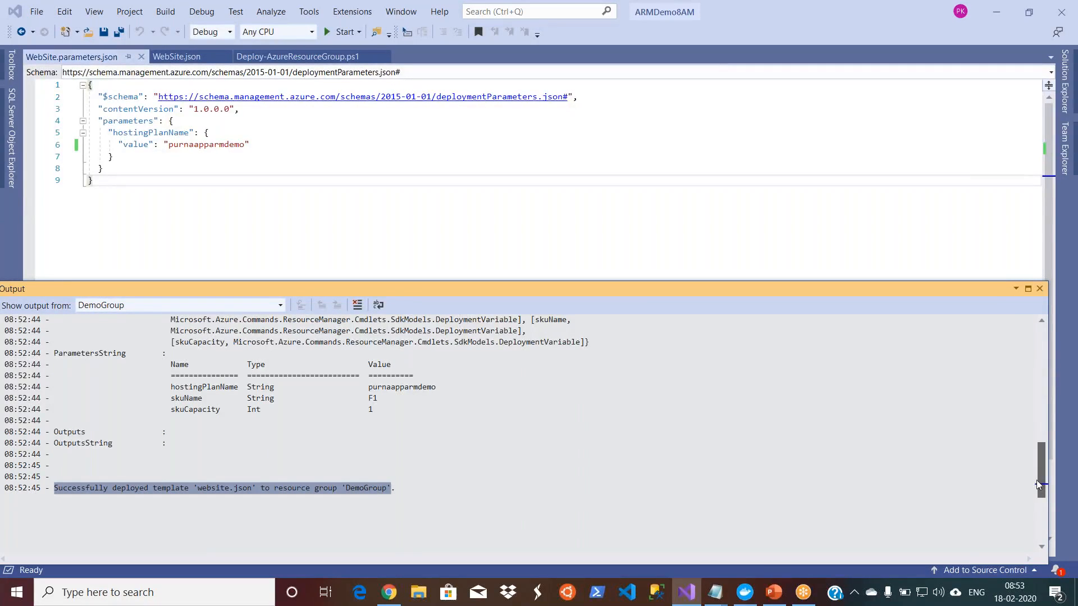
left_click_drag(1040, 482, 1041, 472)
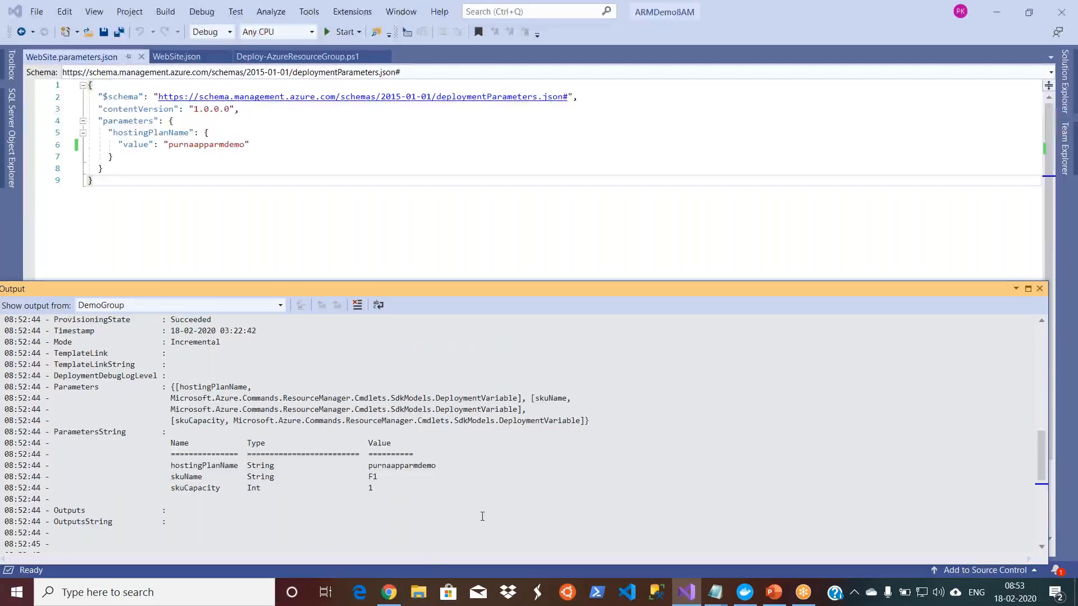
Step: Switch to the Azure portal in Chrome and open the newly deployed web app from App Services
left_click(390, 592)
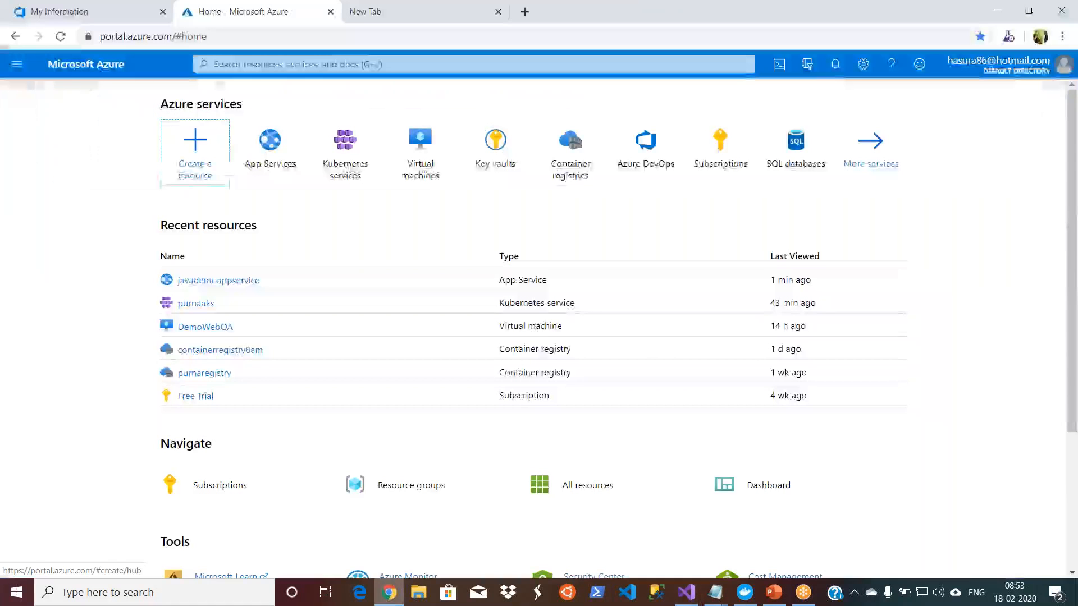
left_click(19, 69)
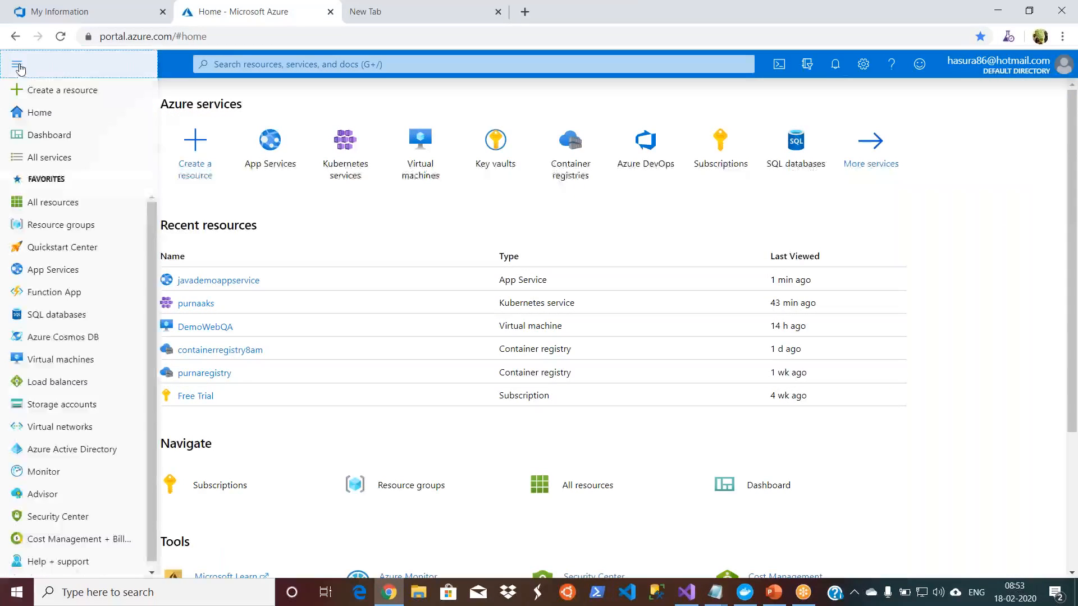
left_click(39, 112)
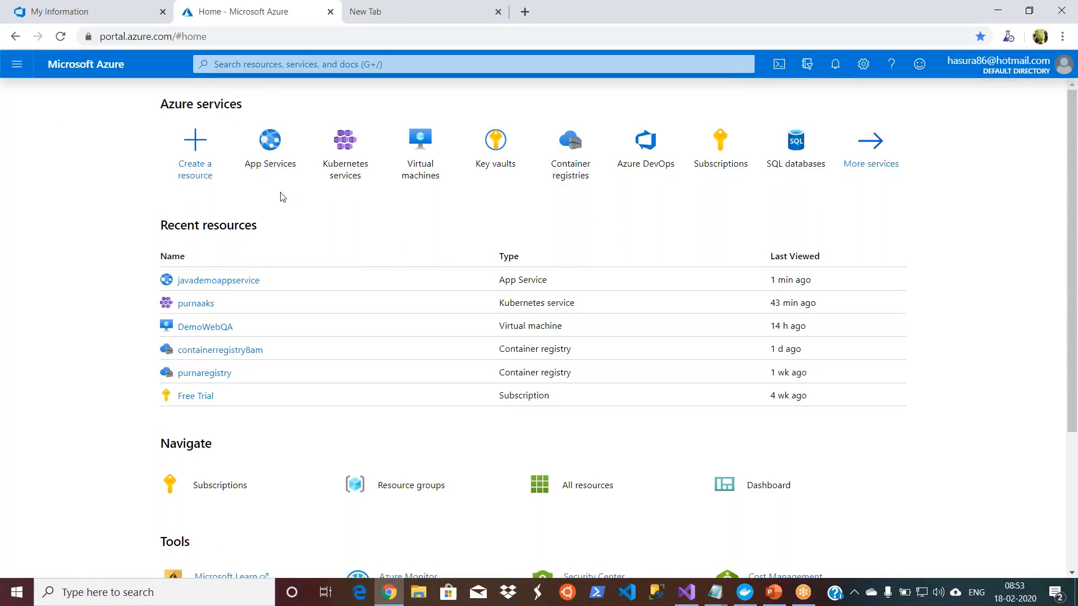
left_click(269, 143)
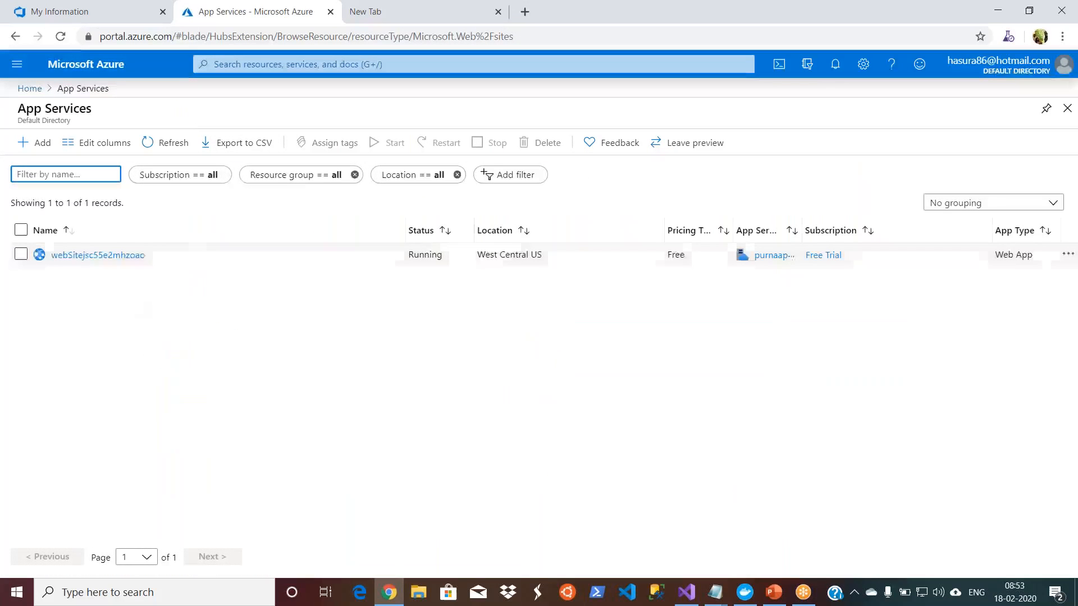
left_click(118, 257)
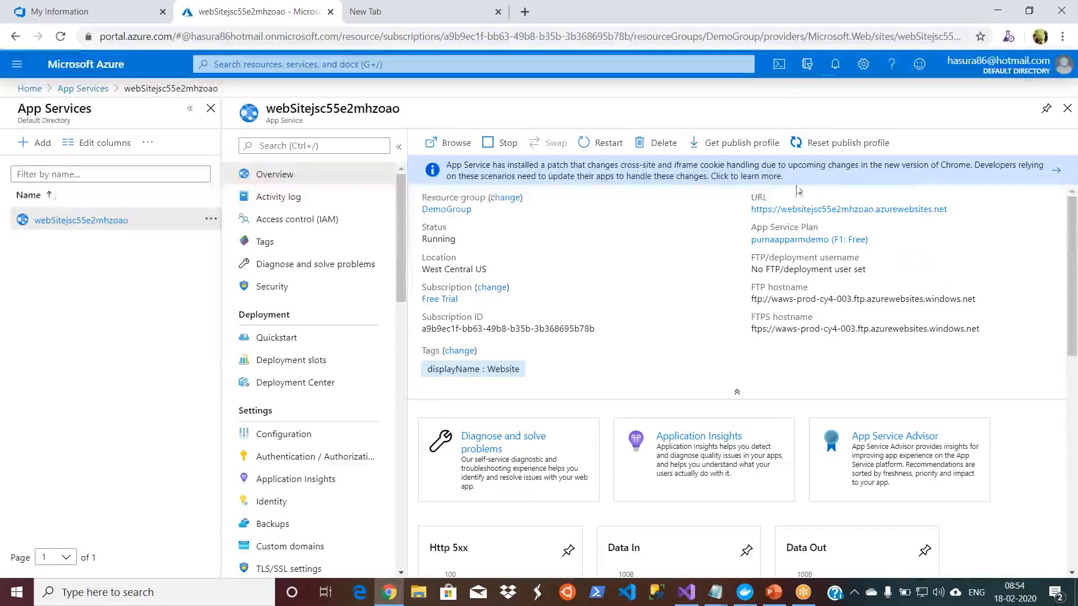
Step: Browse the web app's URL, close that page and check the app's location on its overview
left_click(791, 210)
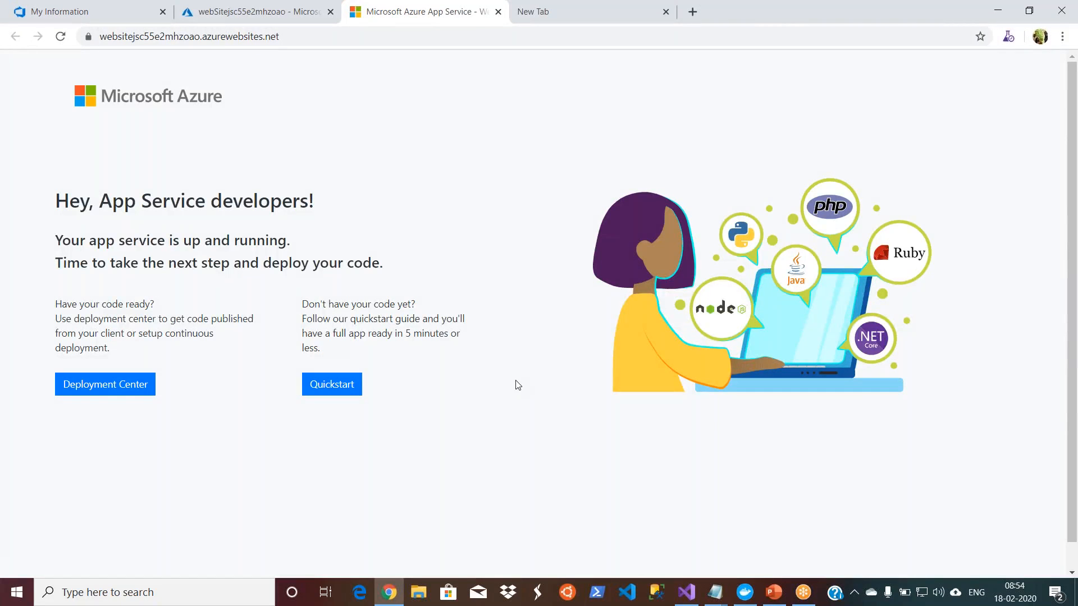
double_click(778, 19)
left_click(557, 156)
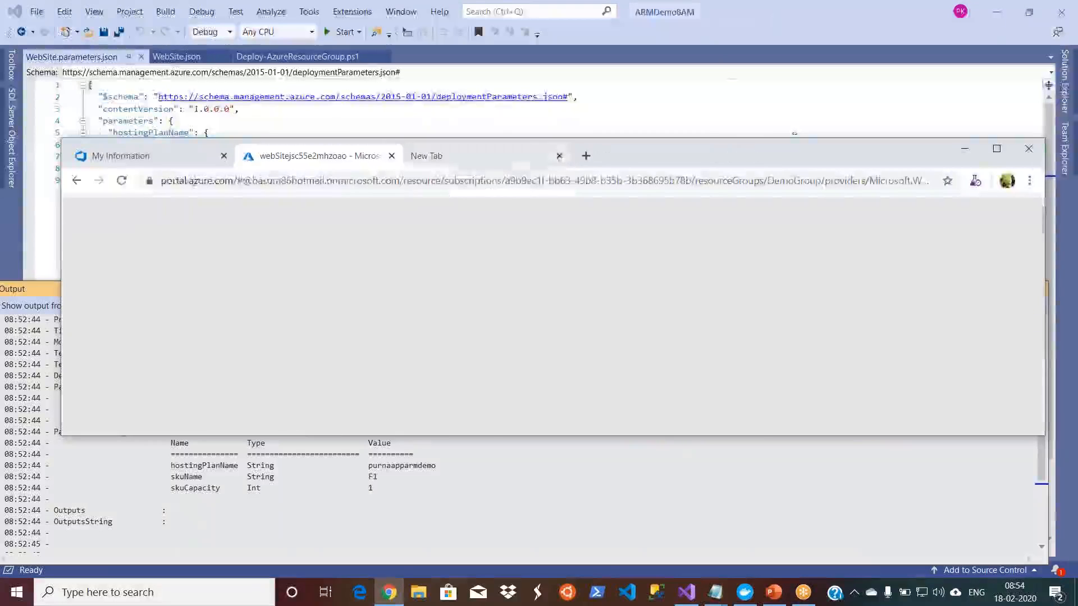
left_click(997, 148)
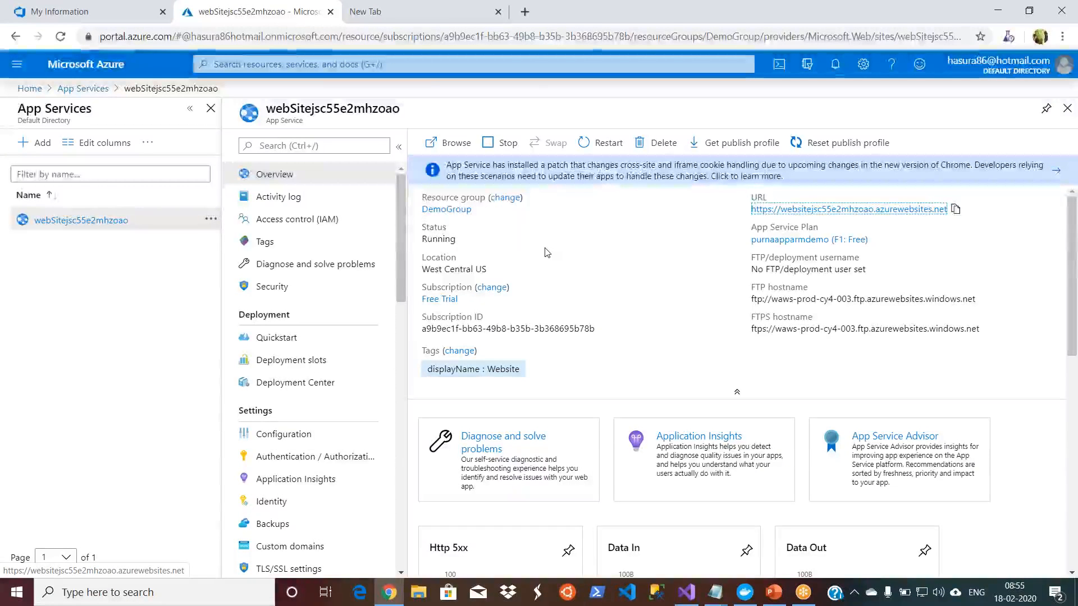
double_click(453, 270)
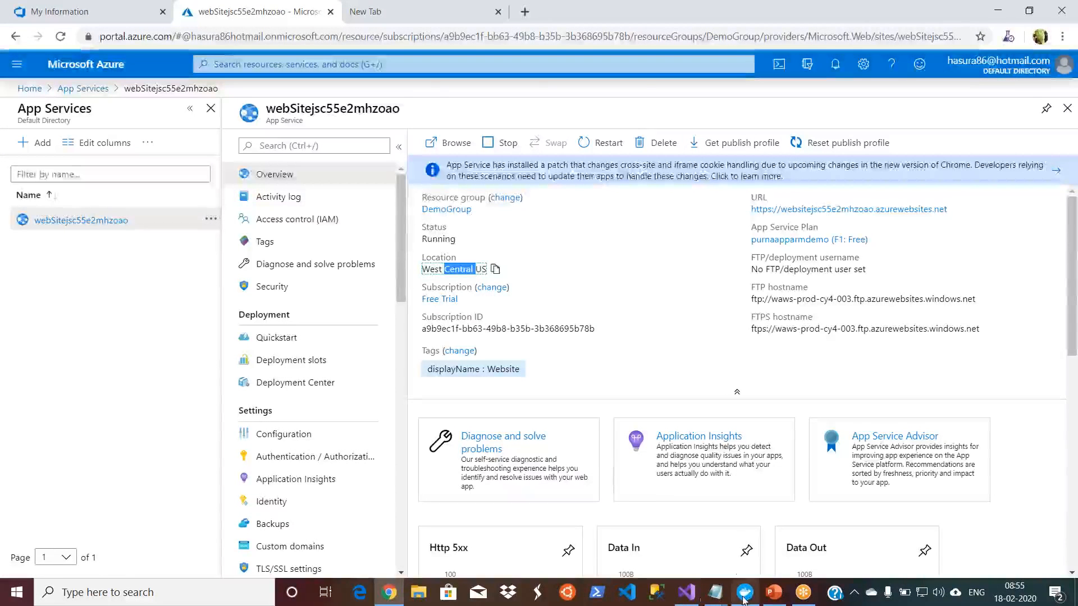
Step: Switch back to Visual Studio and close the deployment output
left_click(689, 600)
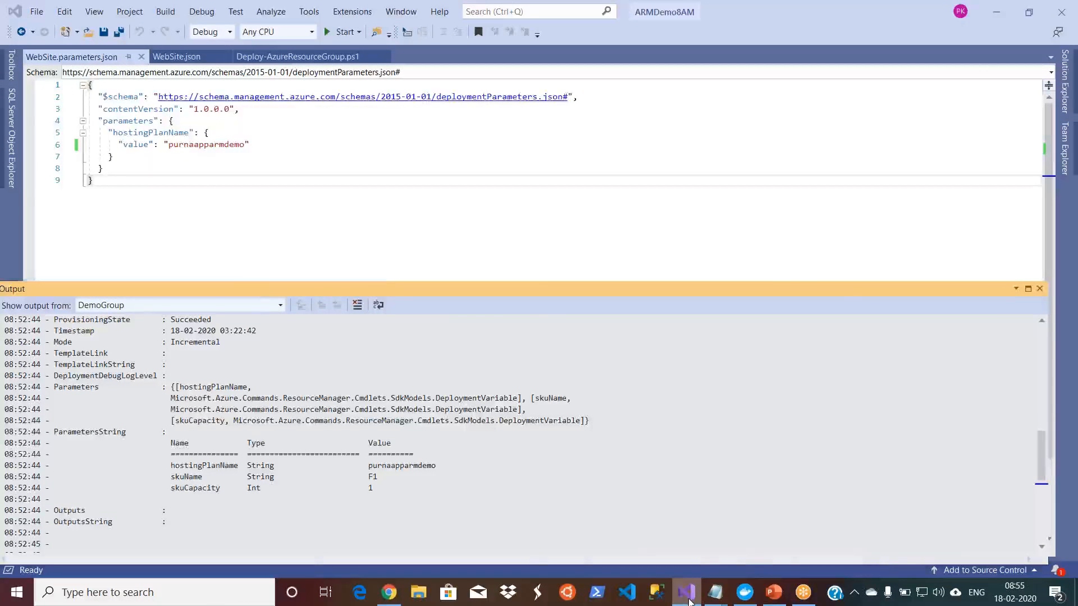
left_click(689, 603)
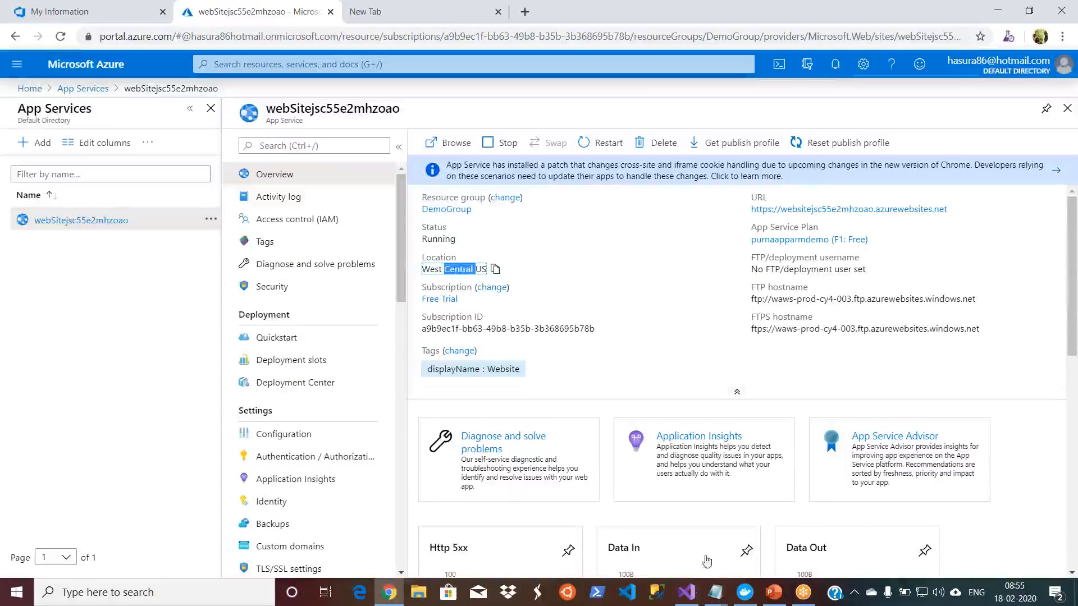
left_click(695, 601)
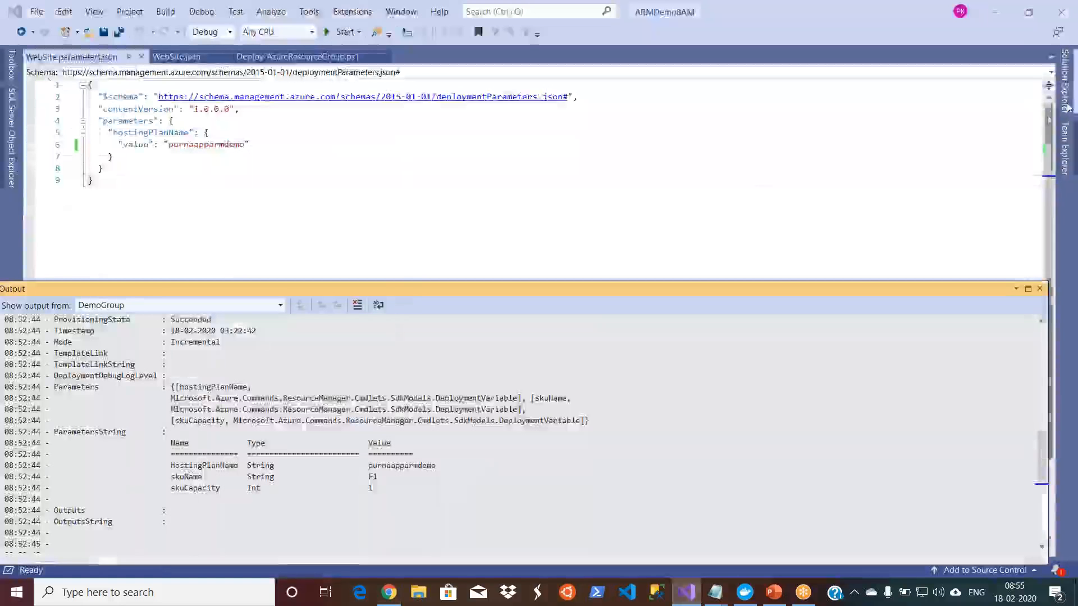
left_click(1039, 289)
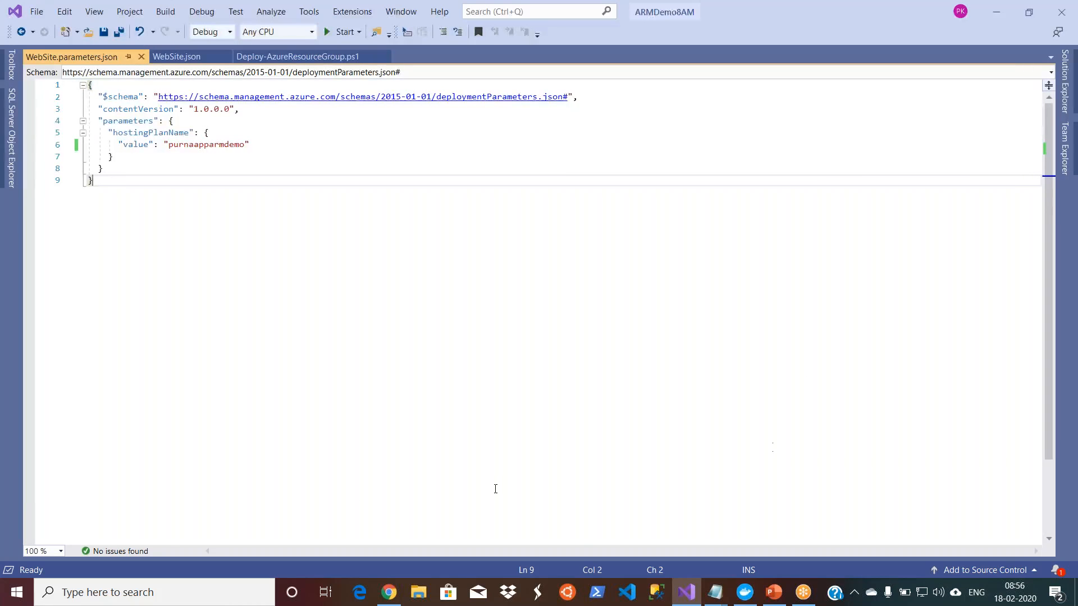
Step: Open Paint and draw a rectangle about 229 × 125 px on the left part of the canvas
left_click(194, 594)
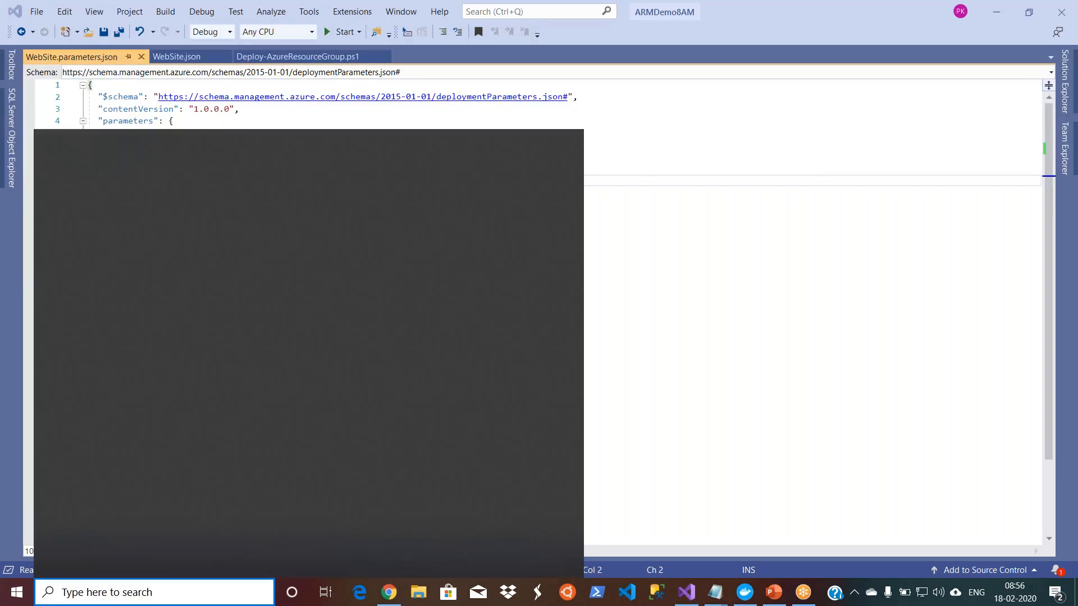
type("mspaint")
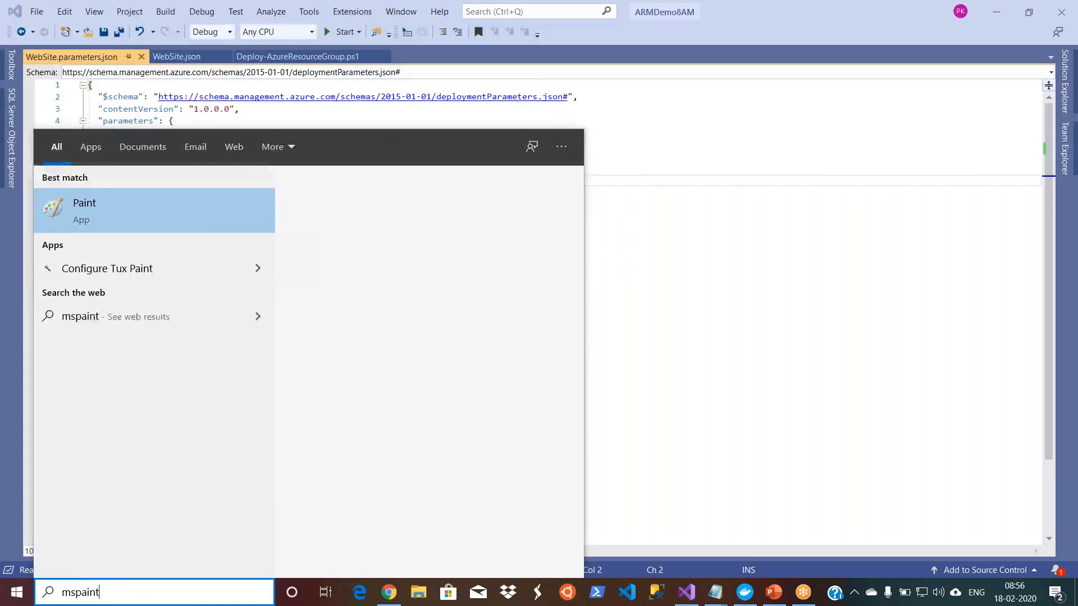
key("Return")
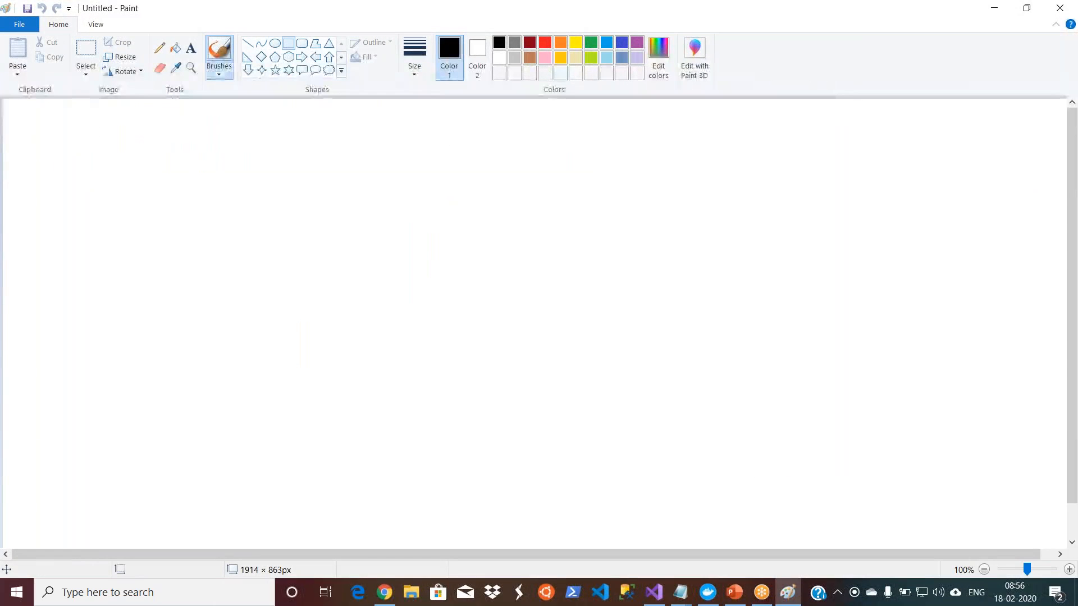
left_click(290, 46)
left_click_drag(138, 204, 267, 274)
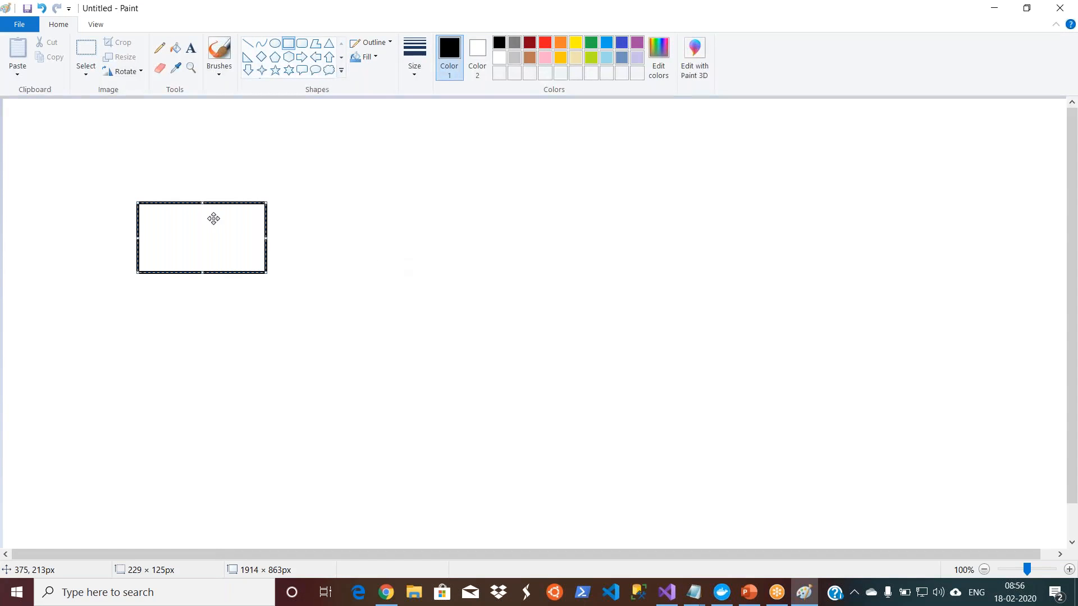
Step: Draw a rounded rectangle about 389 × 148 px right of the first box and a rectangle about 406 × 174 px below it
left_click(302, 43)
left_click_drag(488, 194, 705, 275)
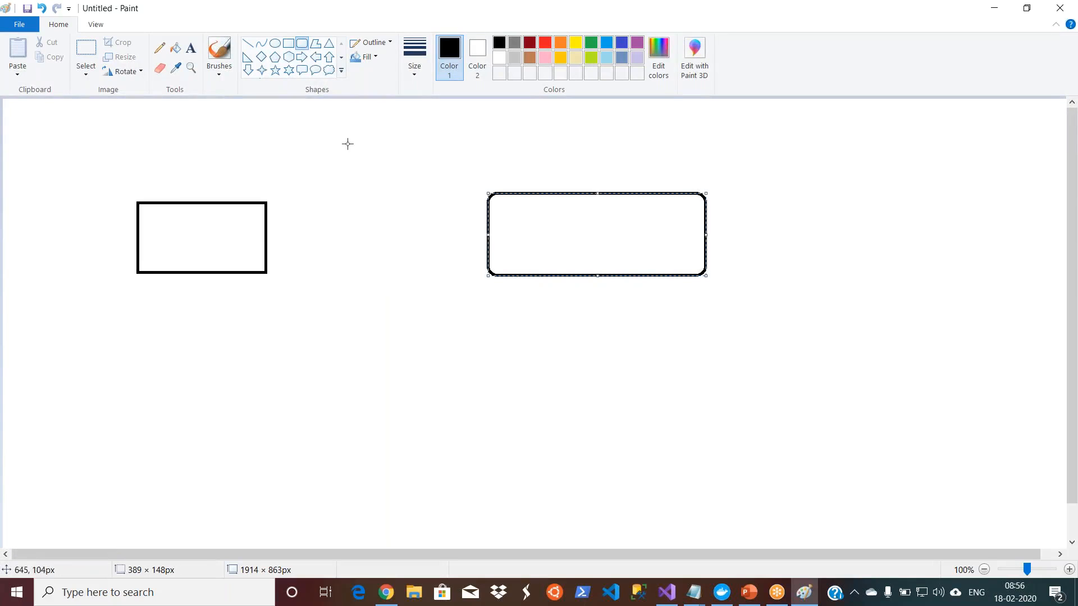
left_click(289, 43)
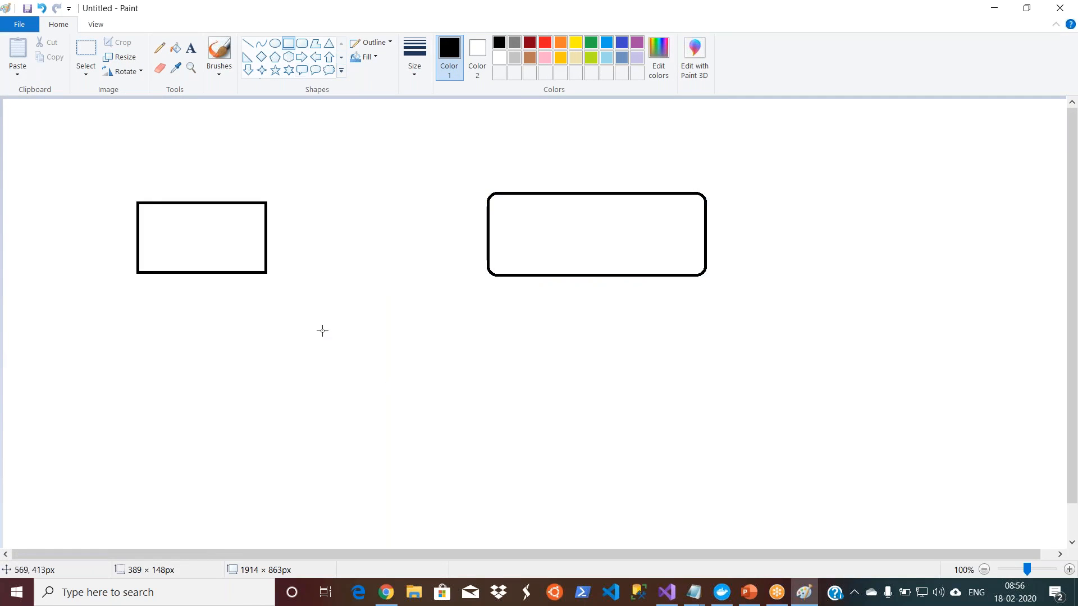
left_click_drag(497, 355, 545, 421)
left_click_drag(609, 431, 725, 452)
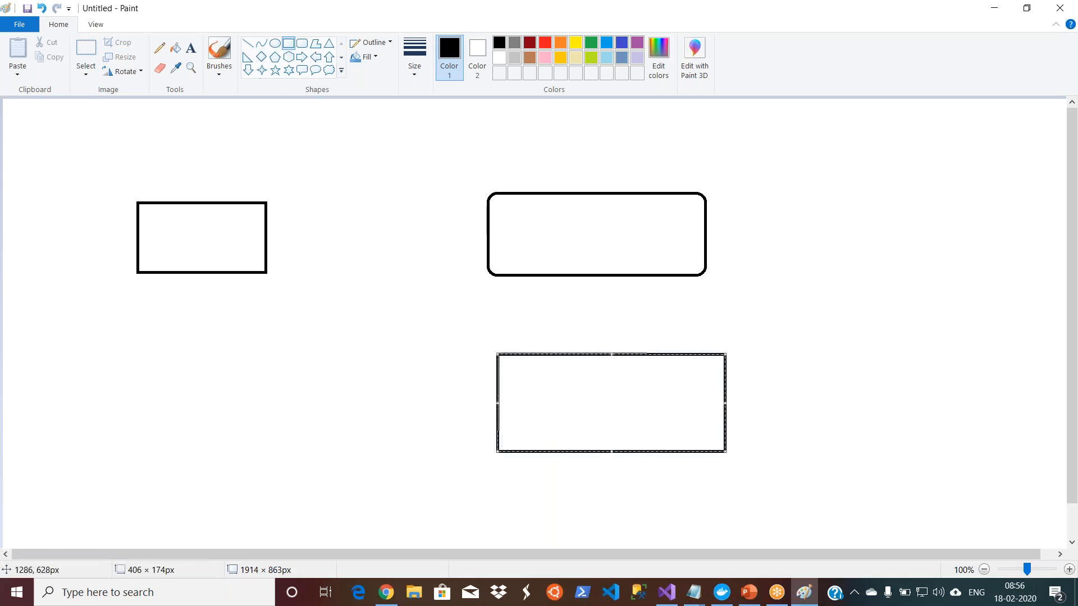
Step: Draw a pentagon about 49 × 45 px and a wider hexagon beside it inside the rounded rectangle
left_click(275, 57)
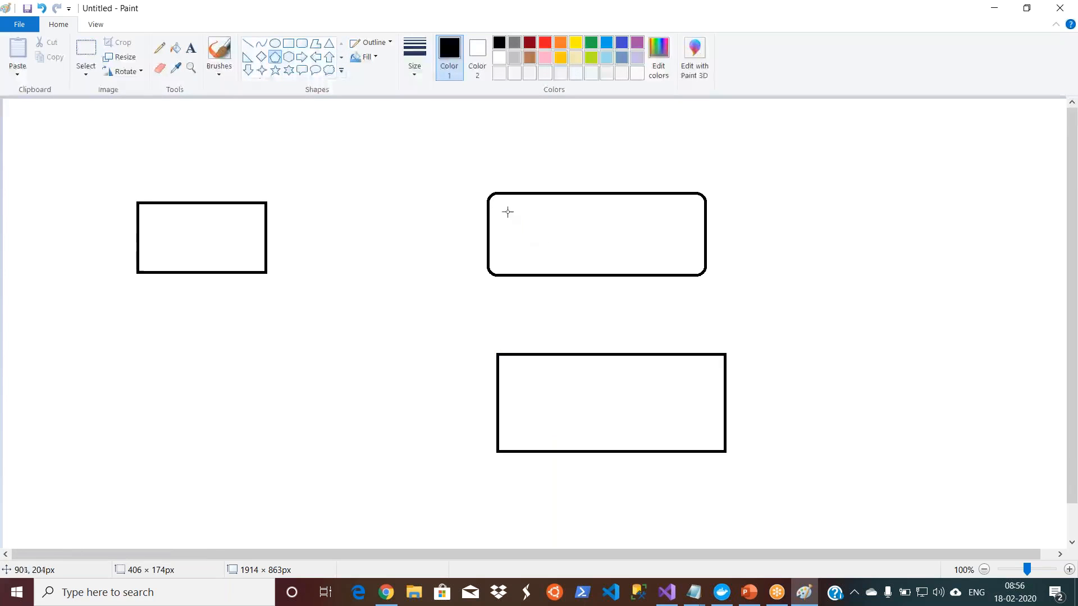
left_click_drag(507, 210, 533, 235)
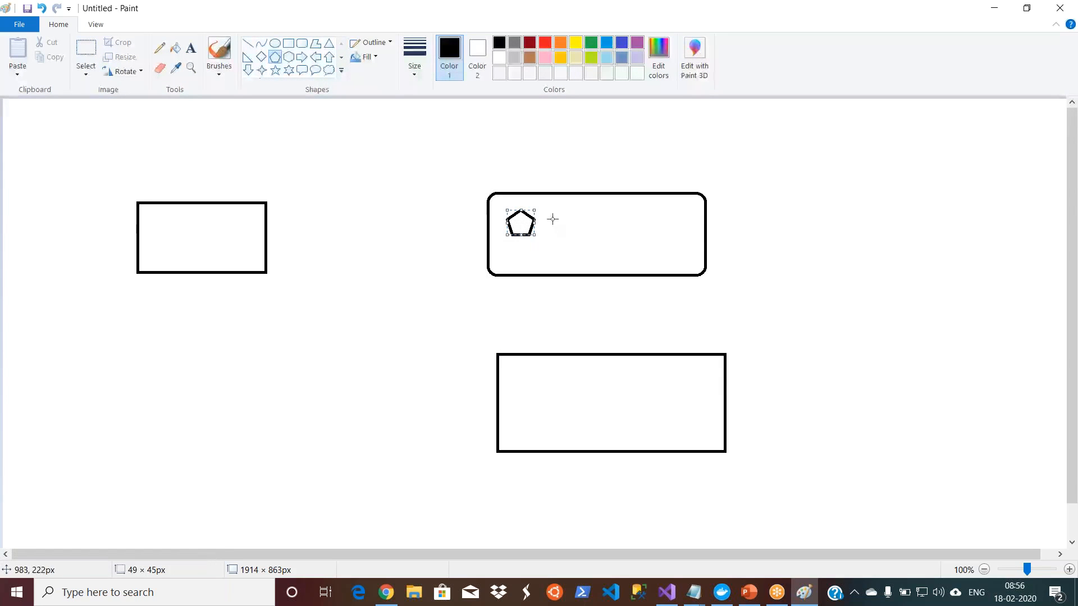
left_click(287, 58)
left_click_drag(549, 212, 612, 251)
Step: Draw a rectangle about 59 × 37 px and a rounded rectangle about 105 × 51 px beside it inside the lower box
left_click(288, 43)
left_click_drag(515, 372, 548, 392)
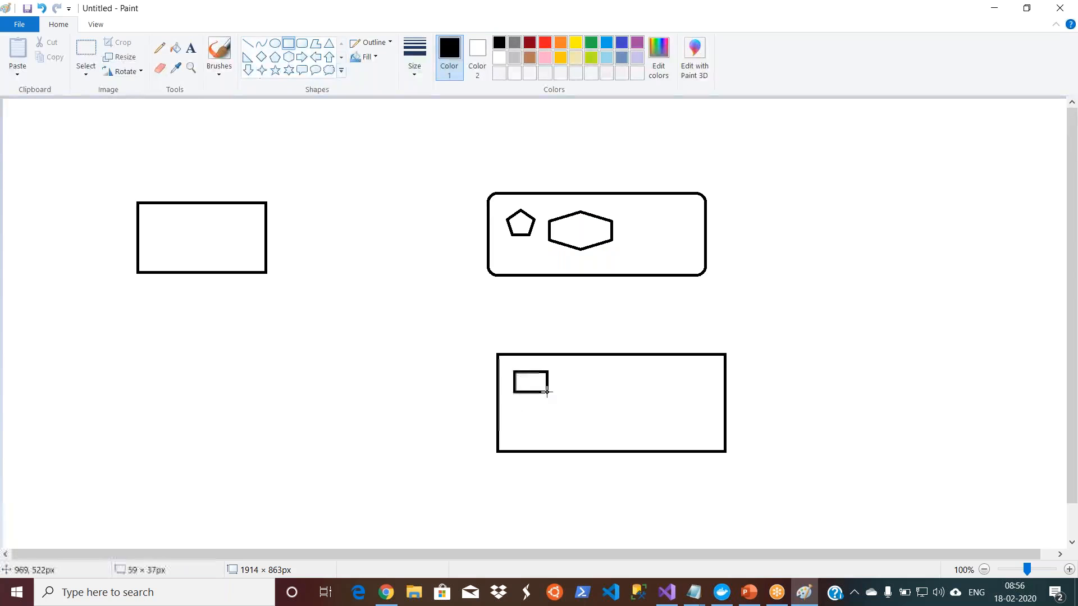
left_click(301, 43)
left_click_drag(583, 375, 642, 402)
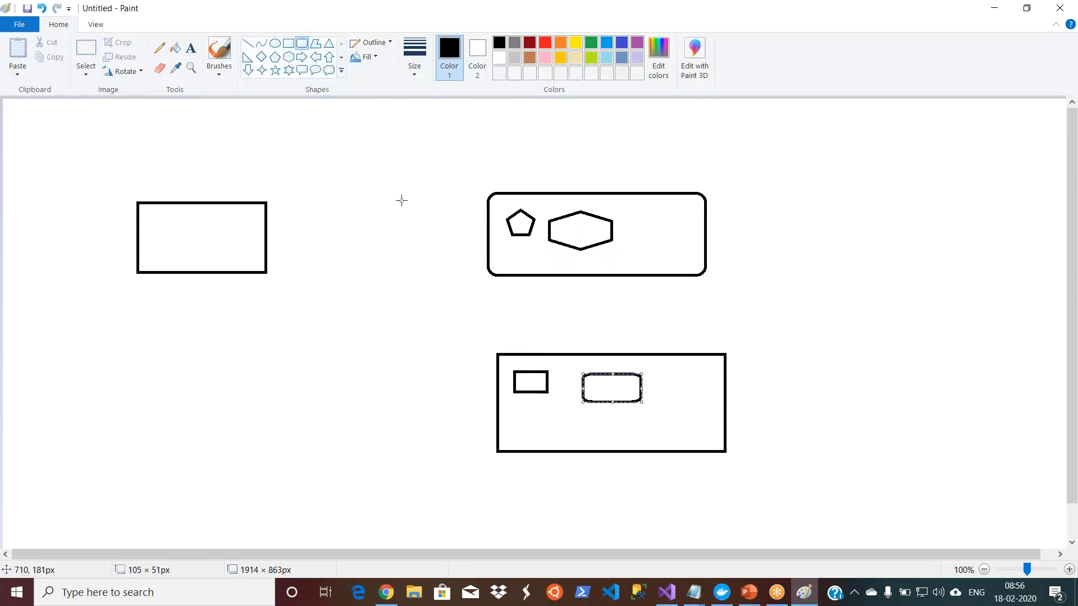
Step: Draw two small rectangles side by side inside the left box, the second about 51 × 43 px
left_click(288, 44)
left_click_drag(161, 223, 256, 247)
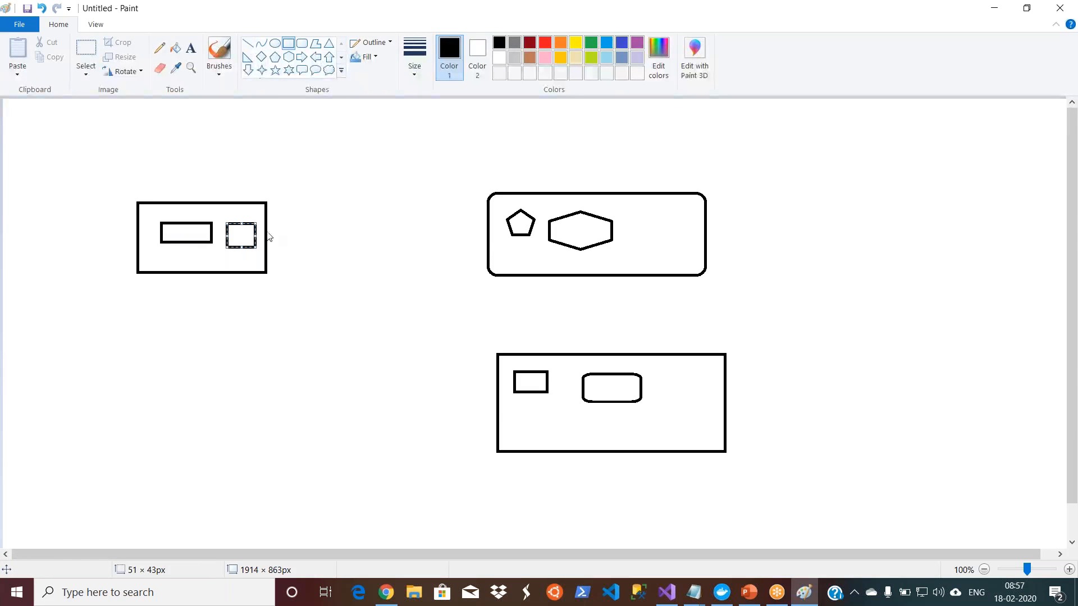
Step: Connect the left box to the large rounded rectangle with a straight line and label the line "port 1433"
left_click(248, 43)
left_click_drag(271, 240, 485, 225)
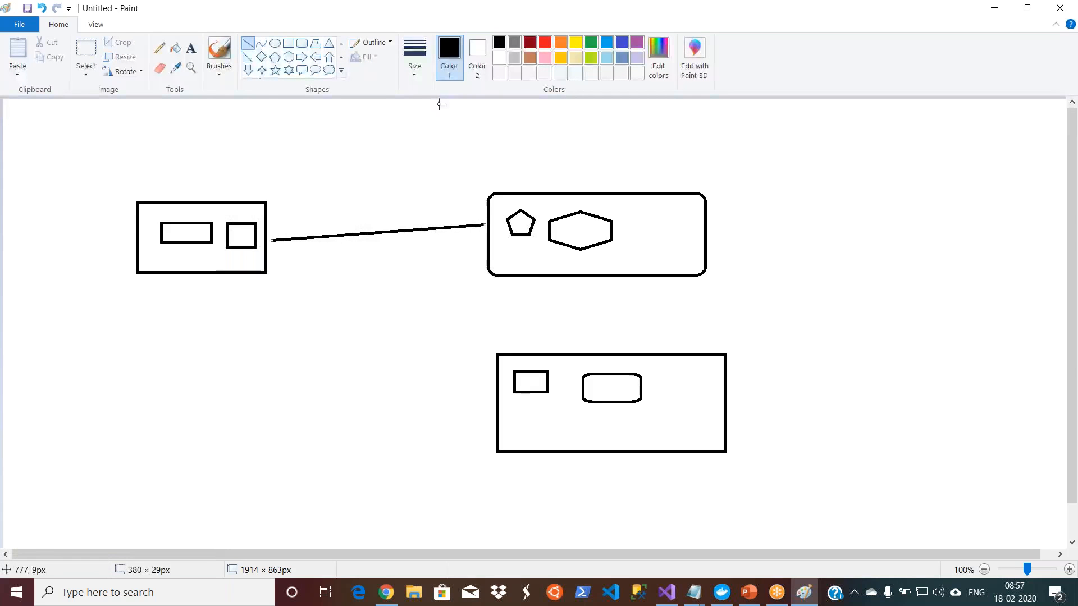
left_click(191, 47)
left_click_drag(312, 212, 415, 226)
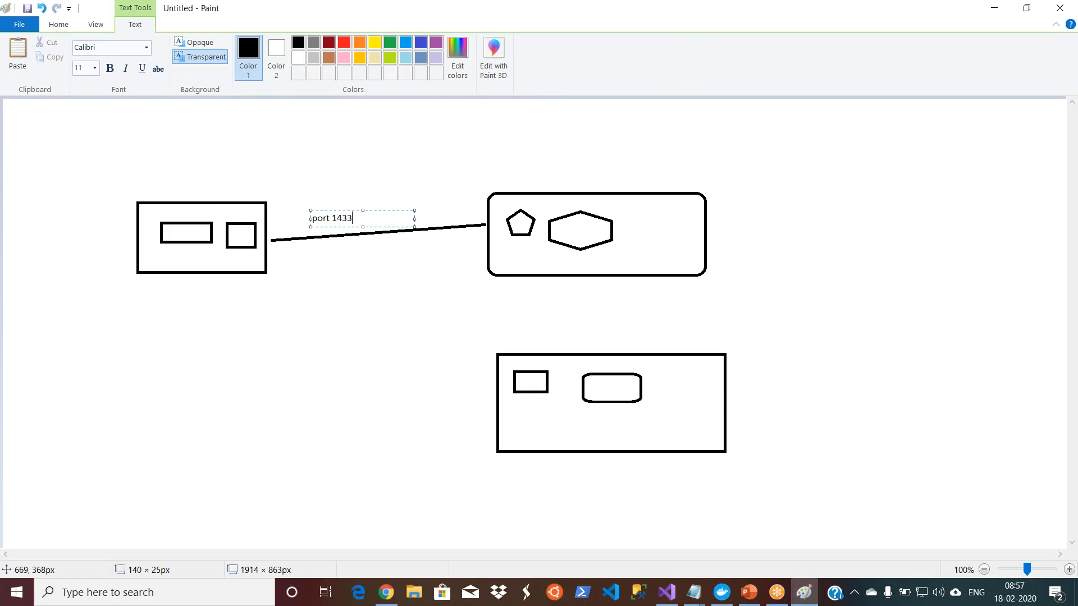
left_click(363, 344)
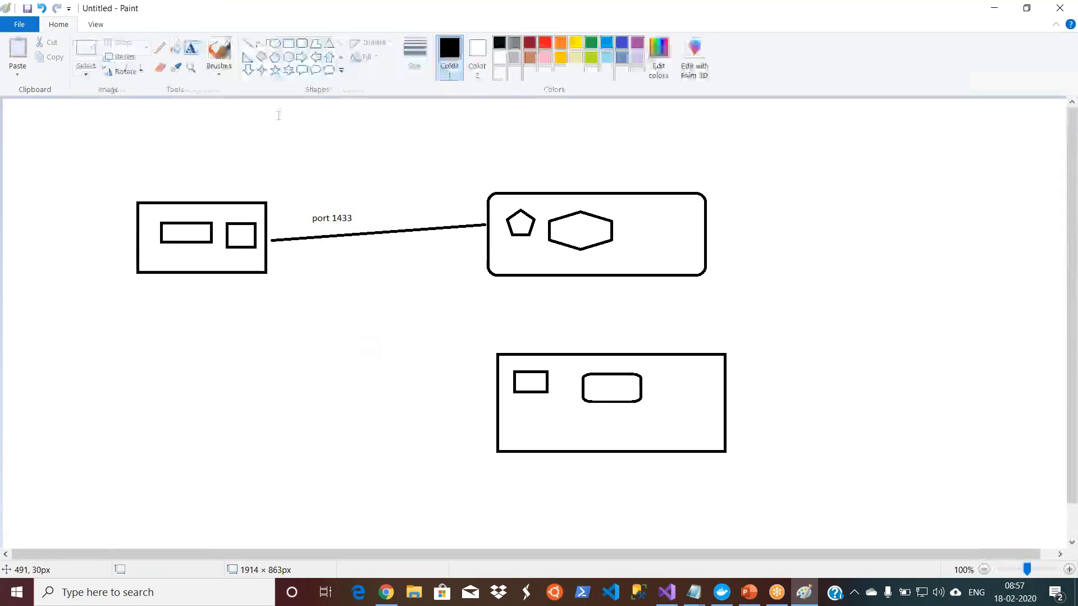
Step: Connect the left box's lower corner to the lower box with a straight line and label the line "http 80"
left_click(249, 45)
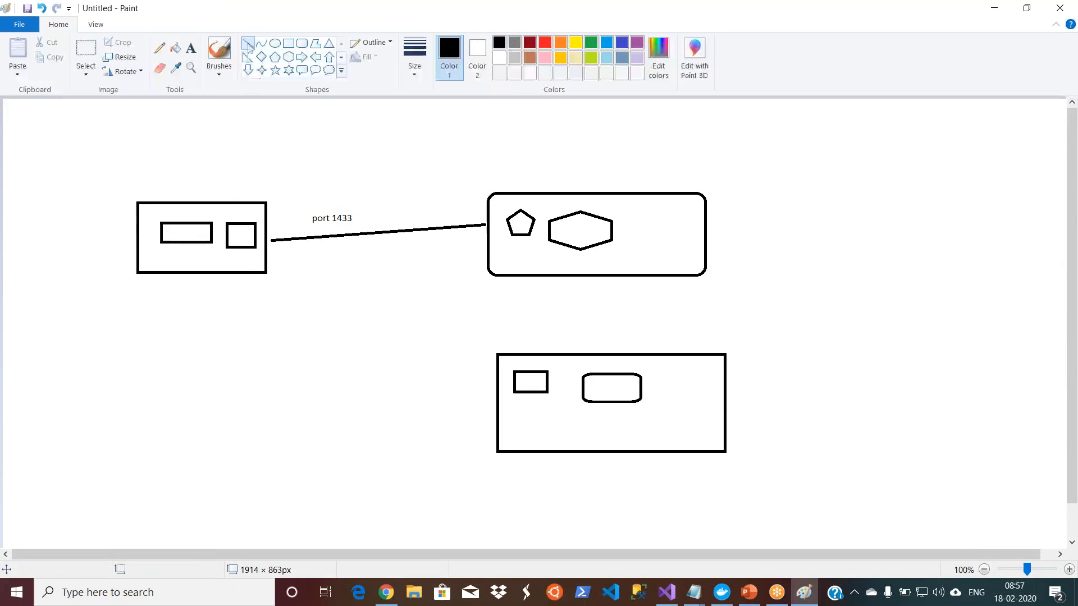
left_click_drag(265, 284, 489, 412)
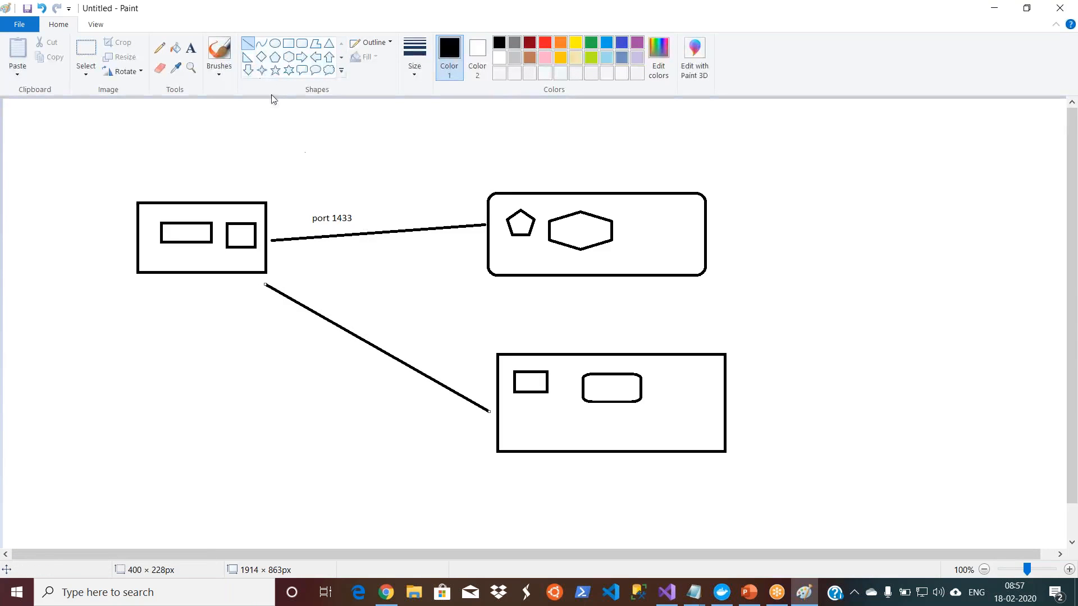
left_click(192, 50)
left_click_drag(276, 343, 396, 382)
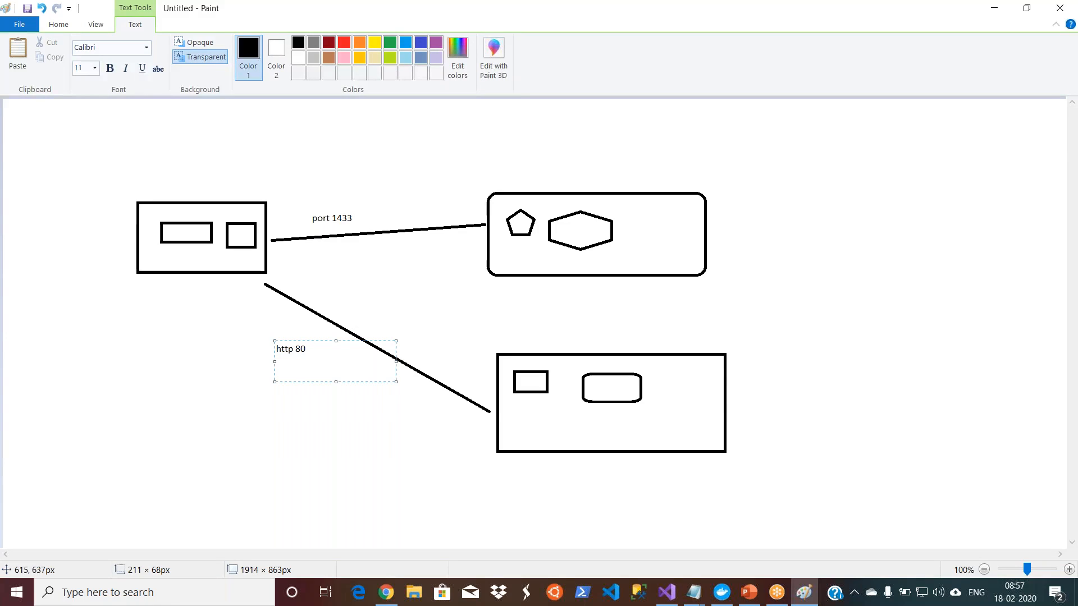
left_click(370, 436)
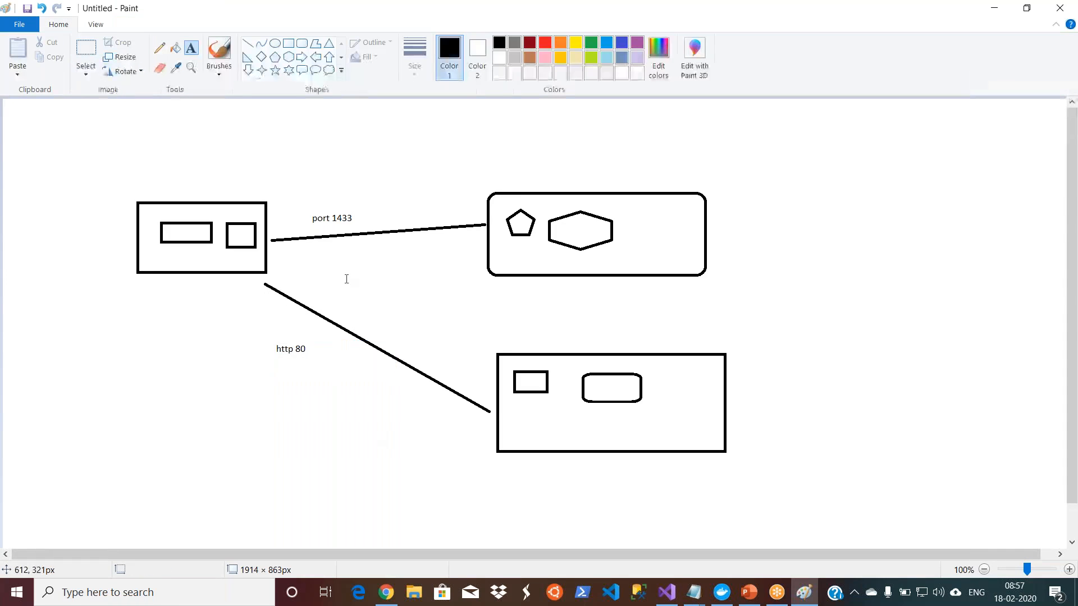
Step: Draw a line from the lower box's inner rounded rectangle out past its right edge, ending at a new pentagon about 123 × 113 px
left_click(247, 43)
left_click_drag(647, 391, 817, 408)
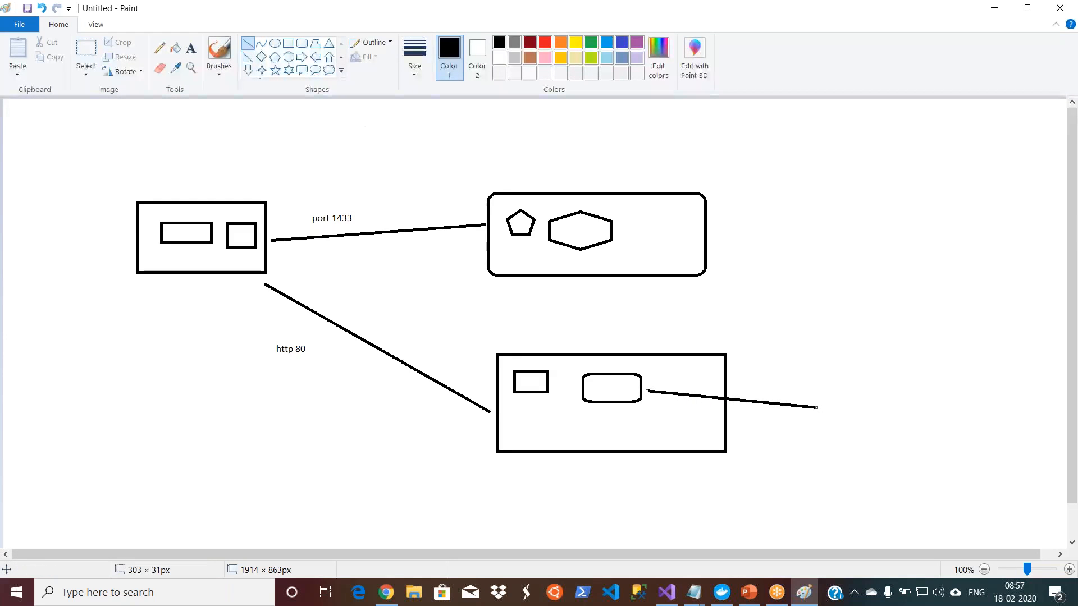
left_click(274, 58)
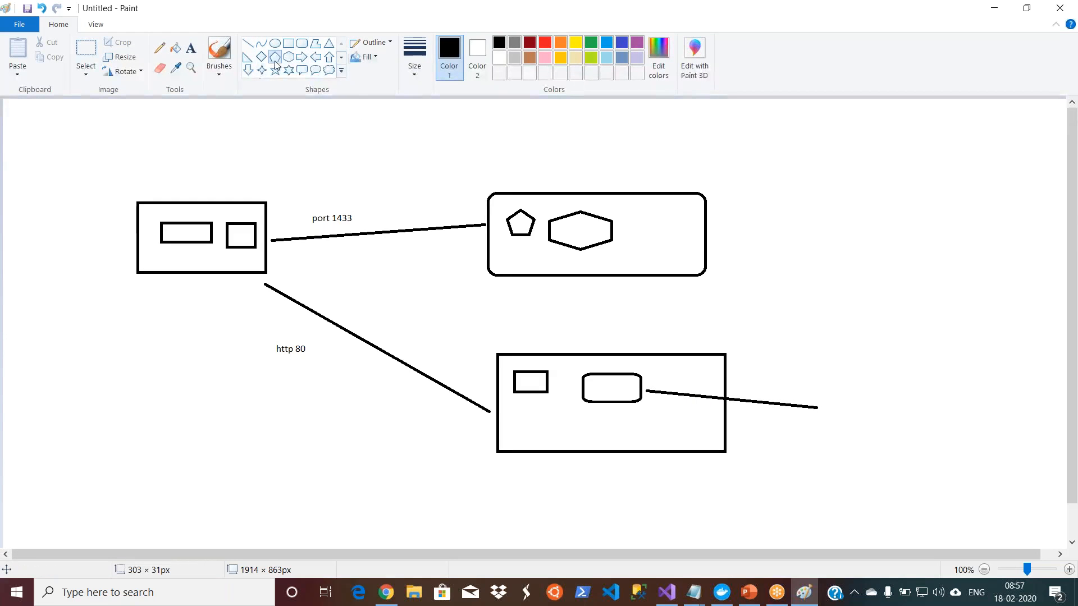
mouse_move(830, 387)
left_mouse_down()
mouse_move(879, 450)
mouse_move(899, 451)
left_mouse_up()
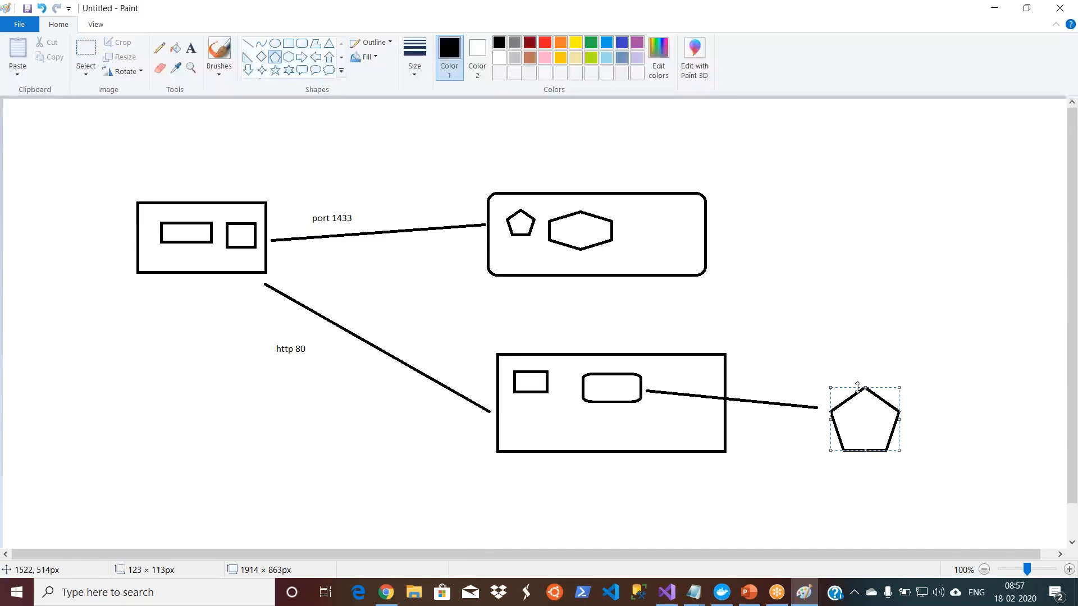
Step: Label the large pentagon outside the lower box with the text "LRS" on its right side
left_click(191, 48)
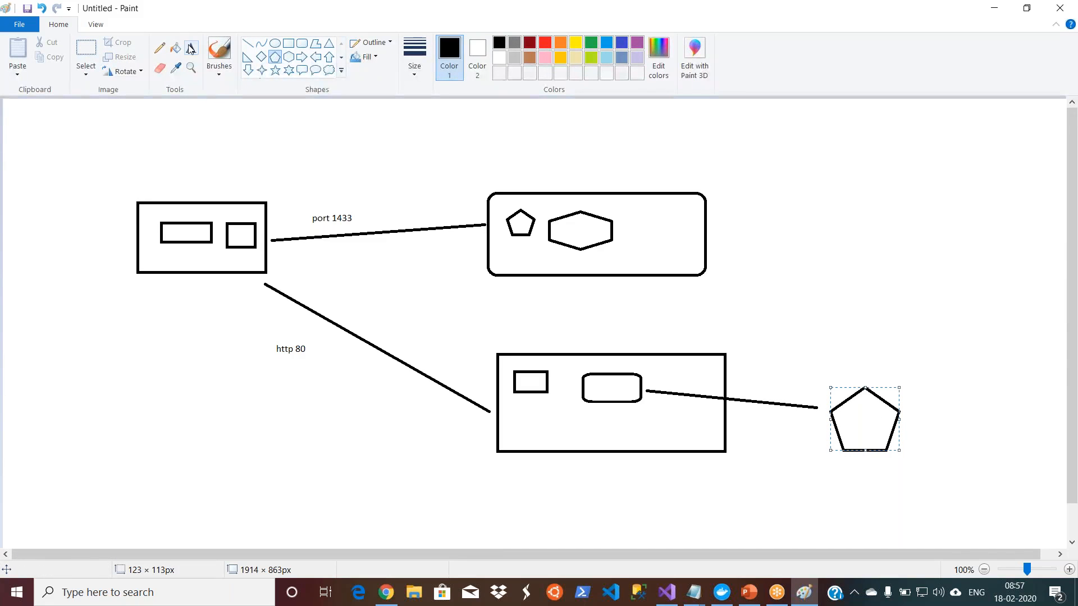
left_click(909, 405)
type("LRS")
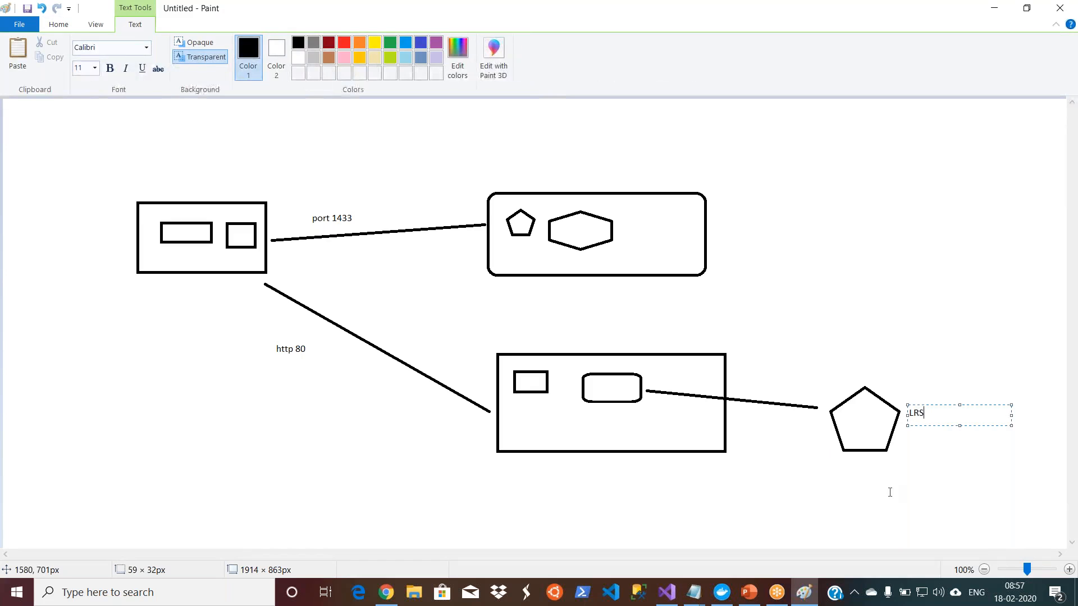
left_click(891, 490)
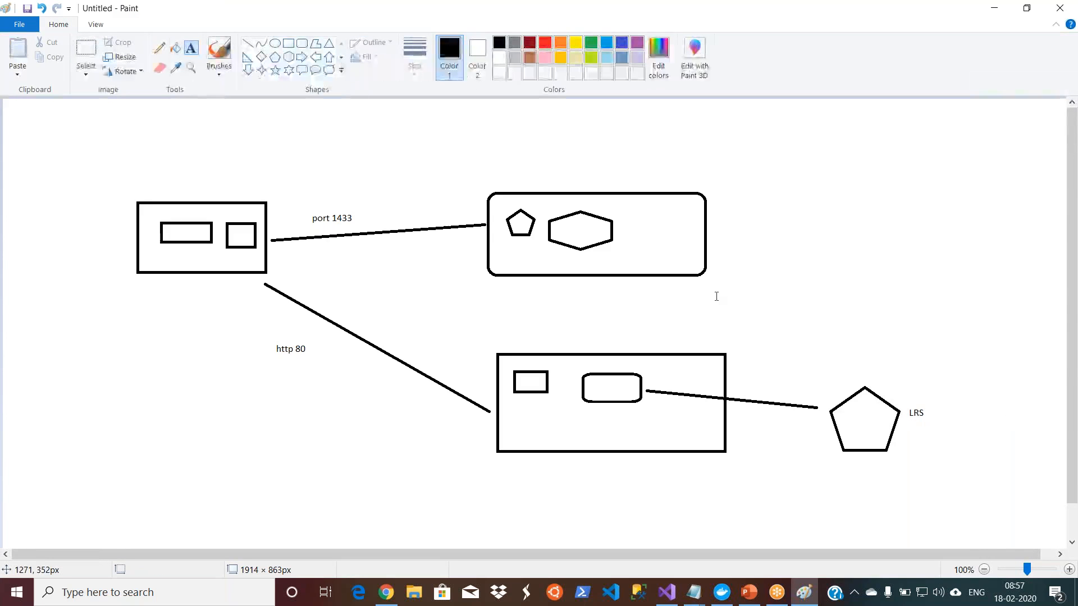
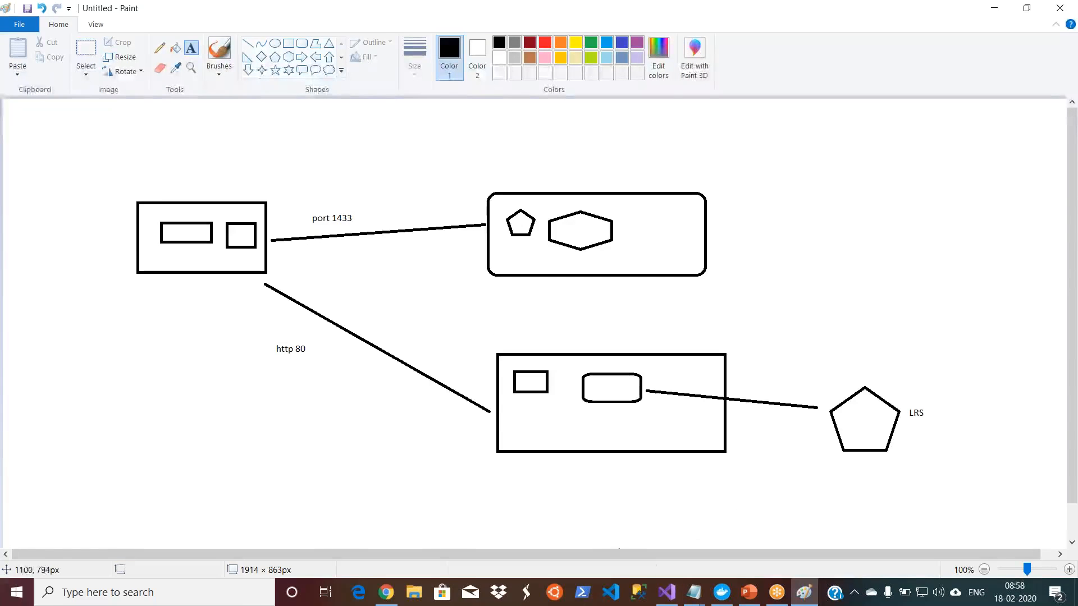
Step: Switch to Visual Studio and add a new folder named VNet to the ARMDemo8AM project
left_click(666, 593)
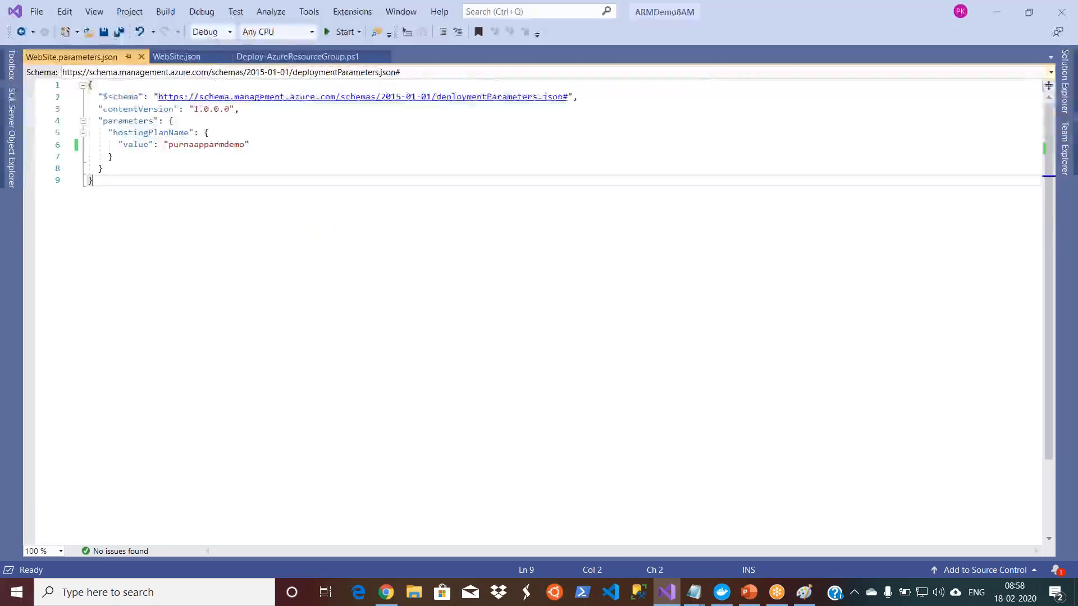
left_click(1065, 100)
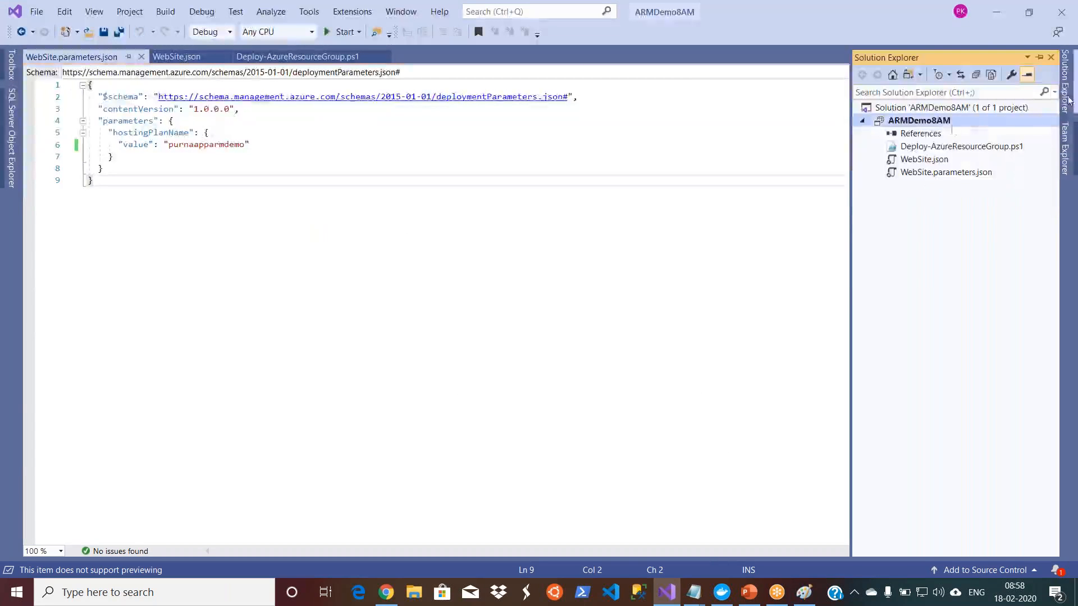
right_click(910, 124)
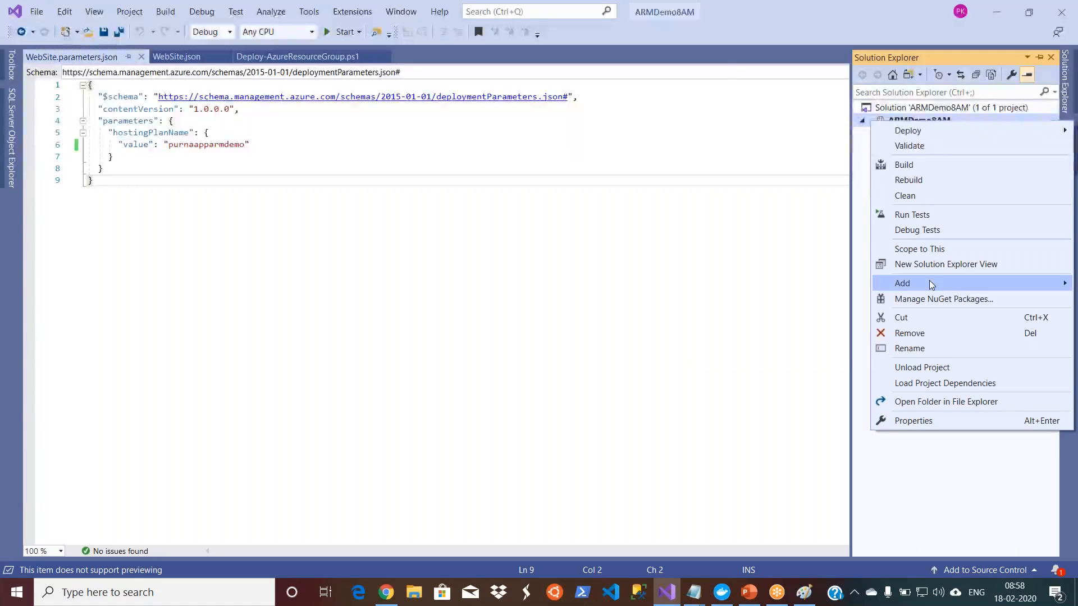
mouse_move(932, 284)
left_click(773, 315)
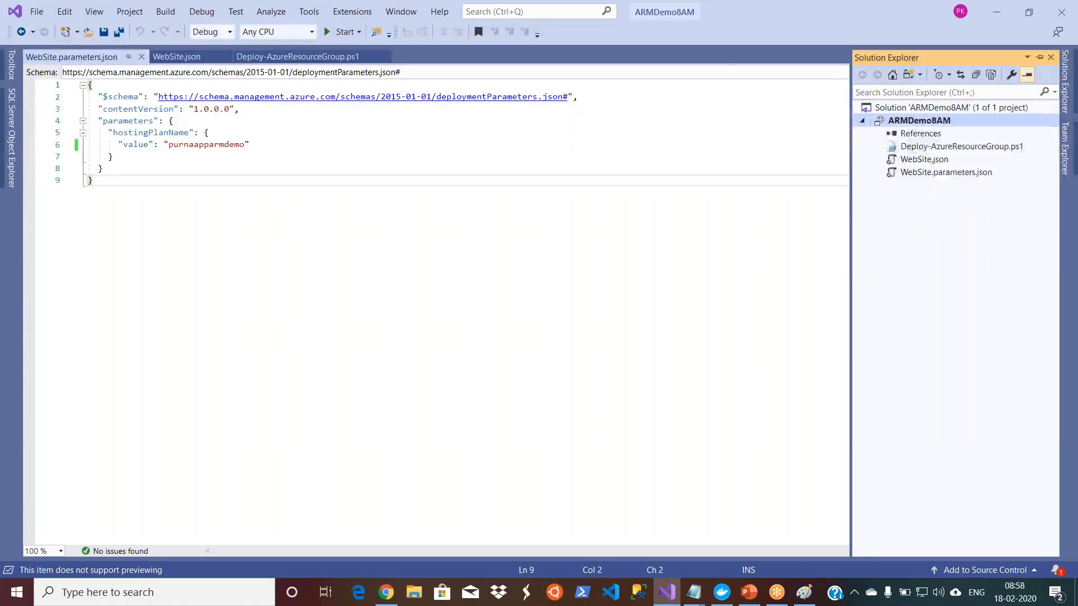
type("VN")
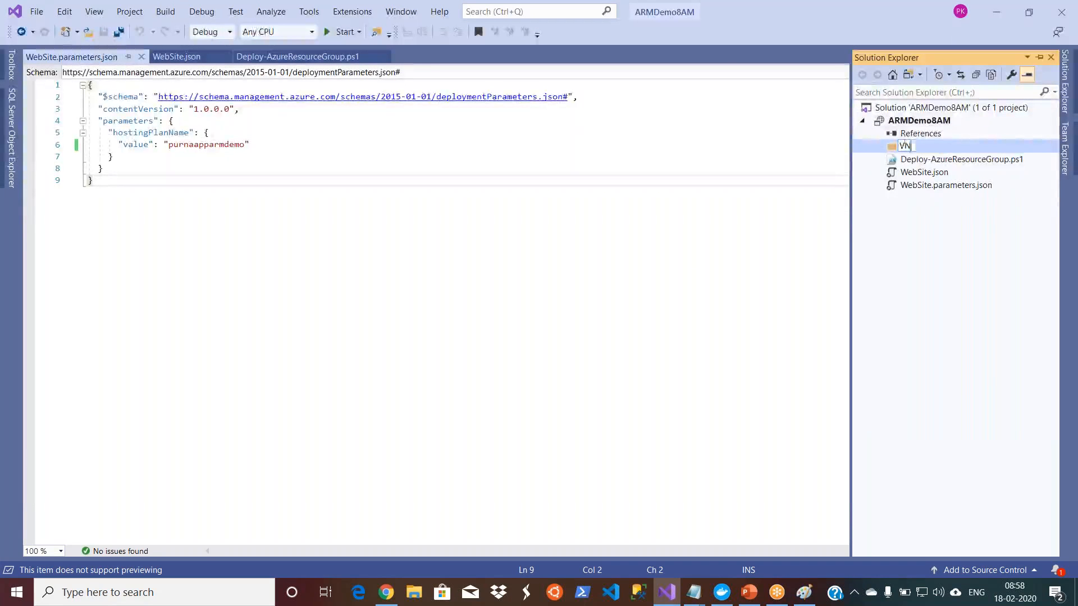
type("et")
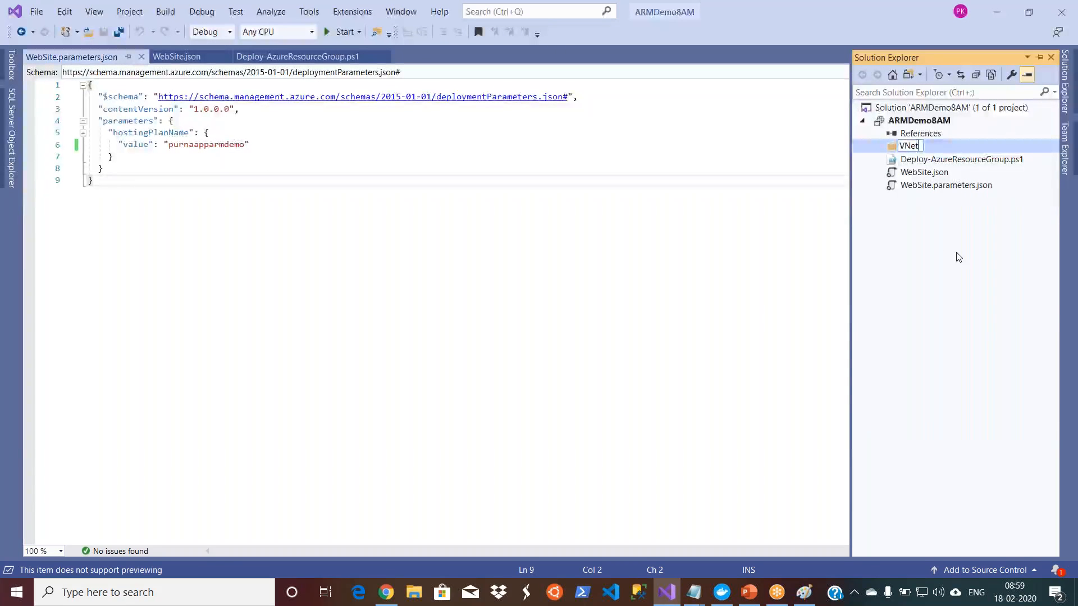
key("Return")
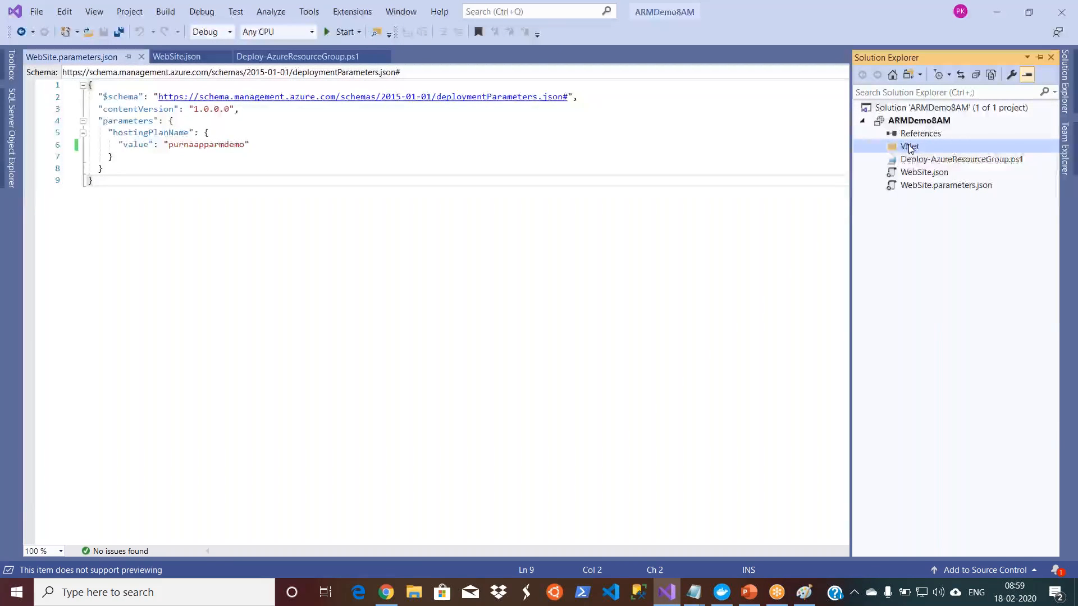
Step: Add an empty JSON file named json.json to the VNet folder, then select the ARMDemo8AM project
right_click(910, 147)
mouse_move(918, 158)
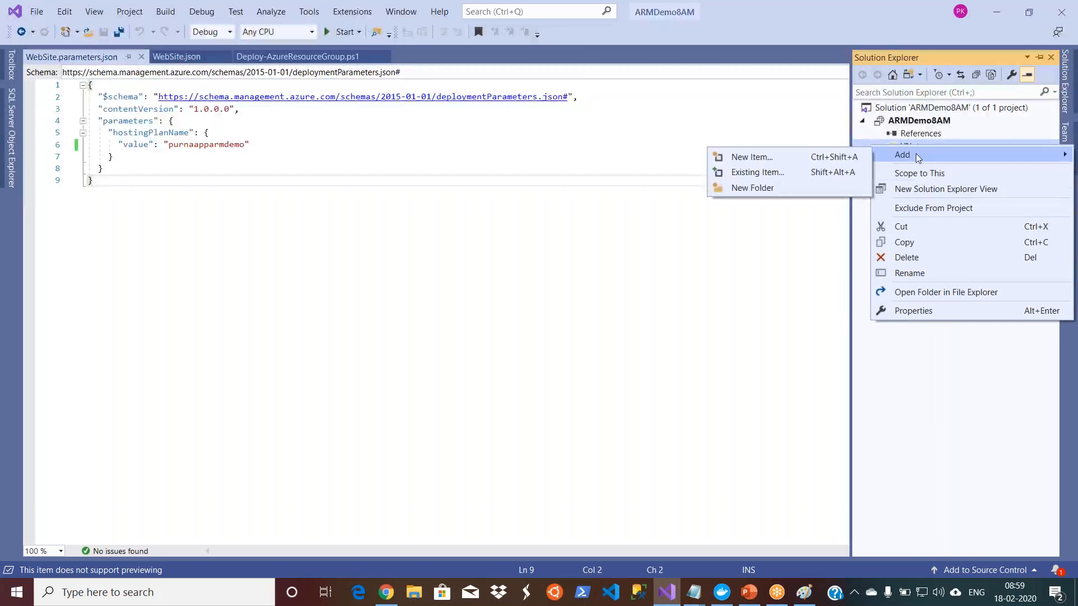
left_click(775, 167)
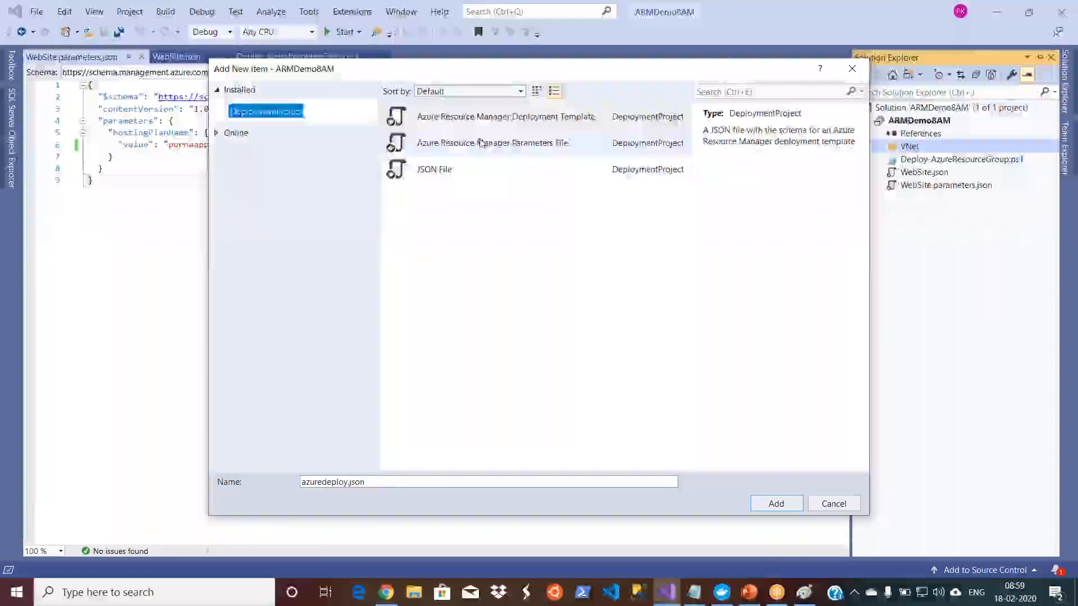
left_click(483, 143)
left_click(491, 120)
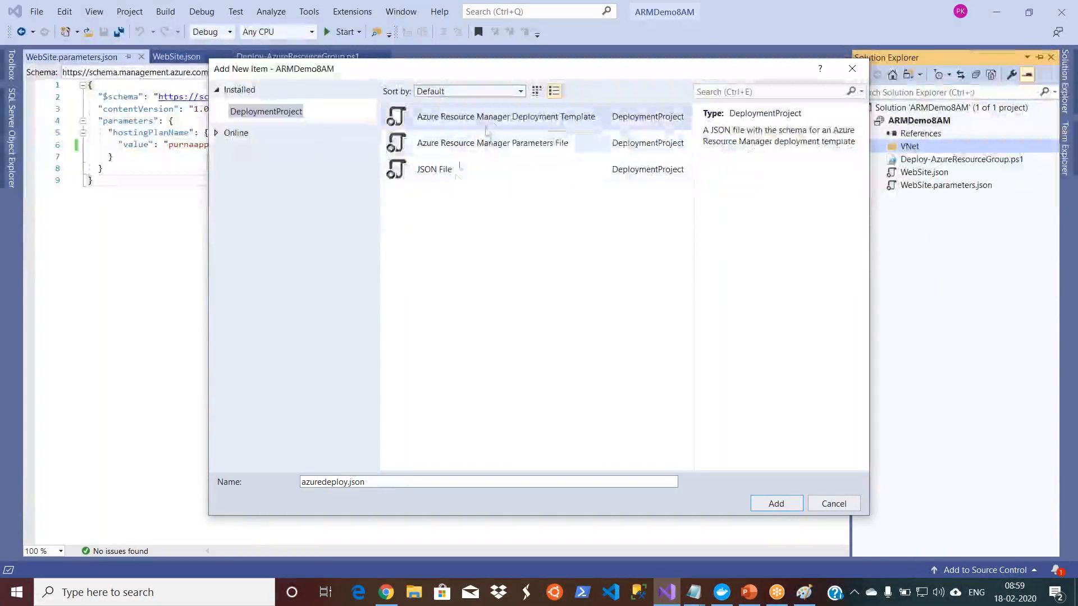
left_click(473, 170)
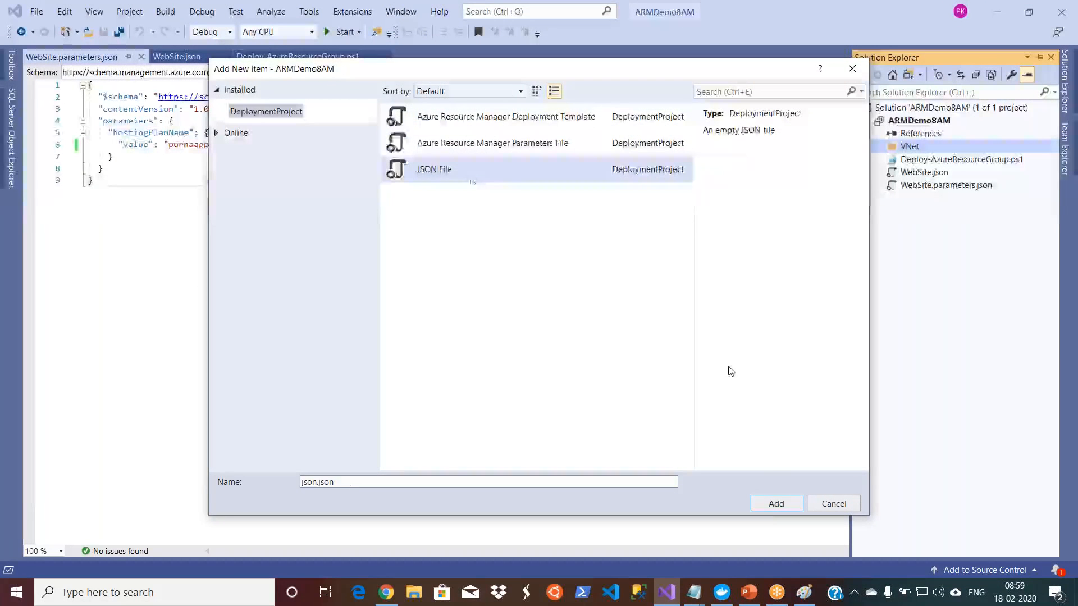
left_click(770, 506)
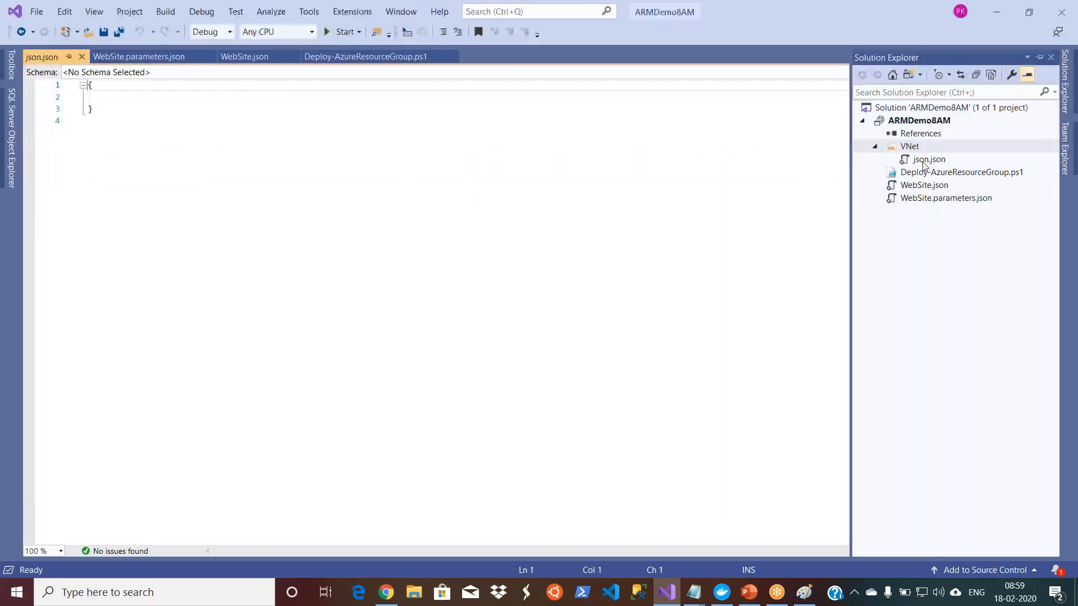
left_click(206, 108)
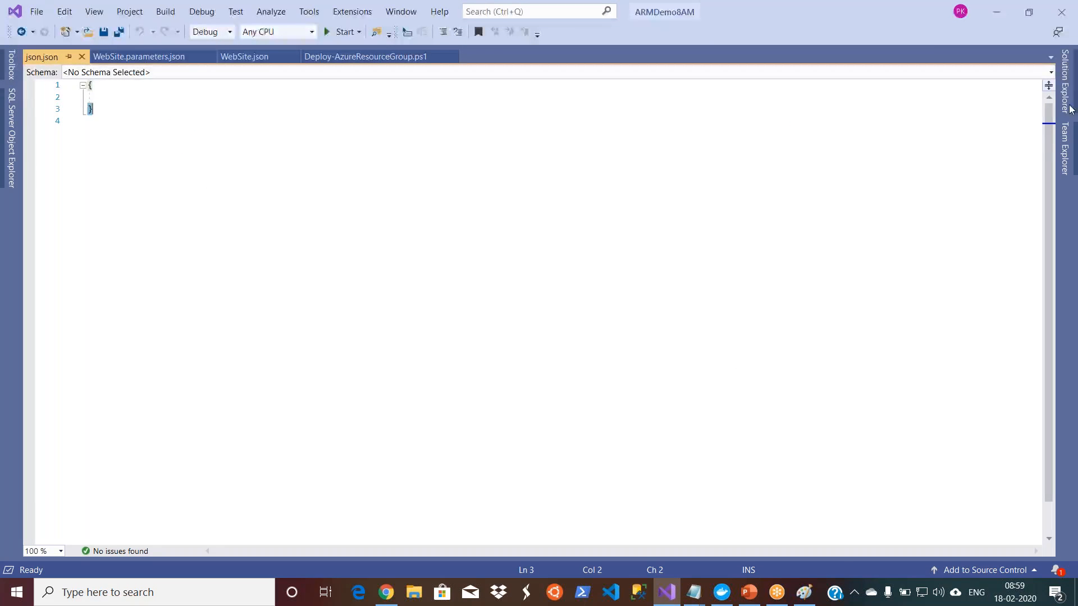
mouse_move(1071, 108)
left_click(924, 124)
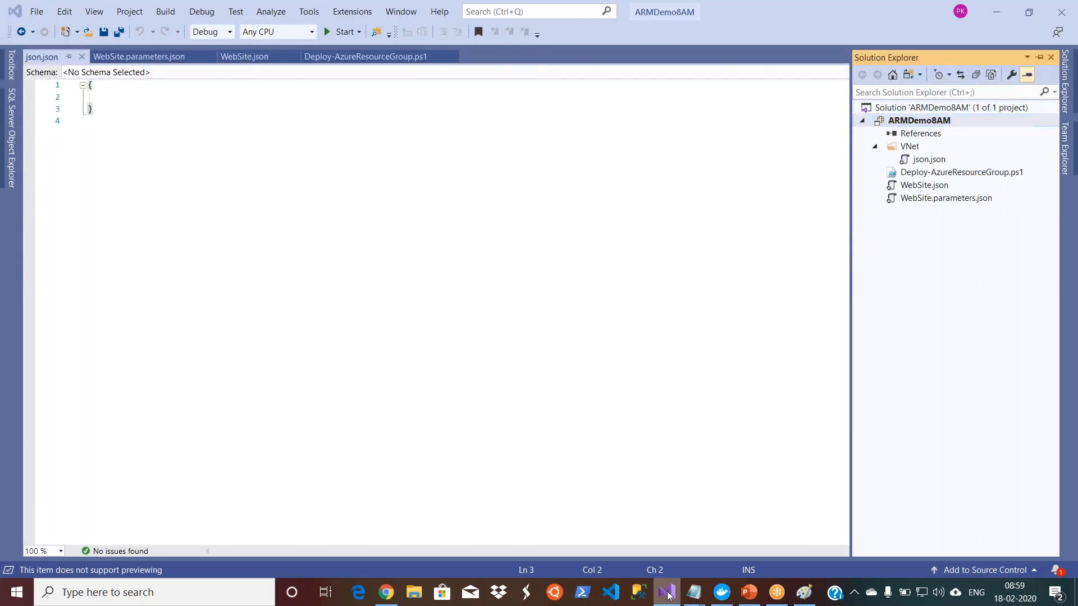
Step: Review the resource diagram in Paint and the web app's overview in the Azure portal, returning to Visual Studio
left_click(805, 592)
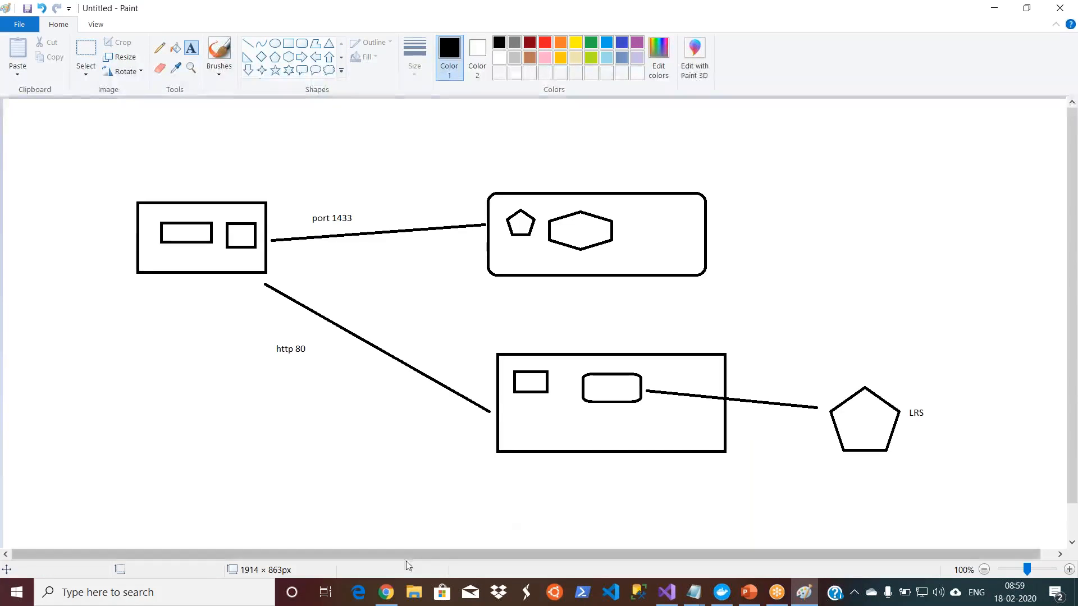
left_click(389, 599)
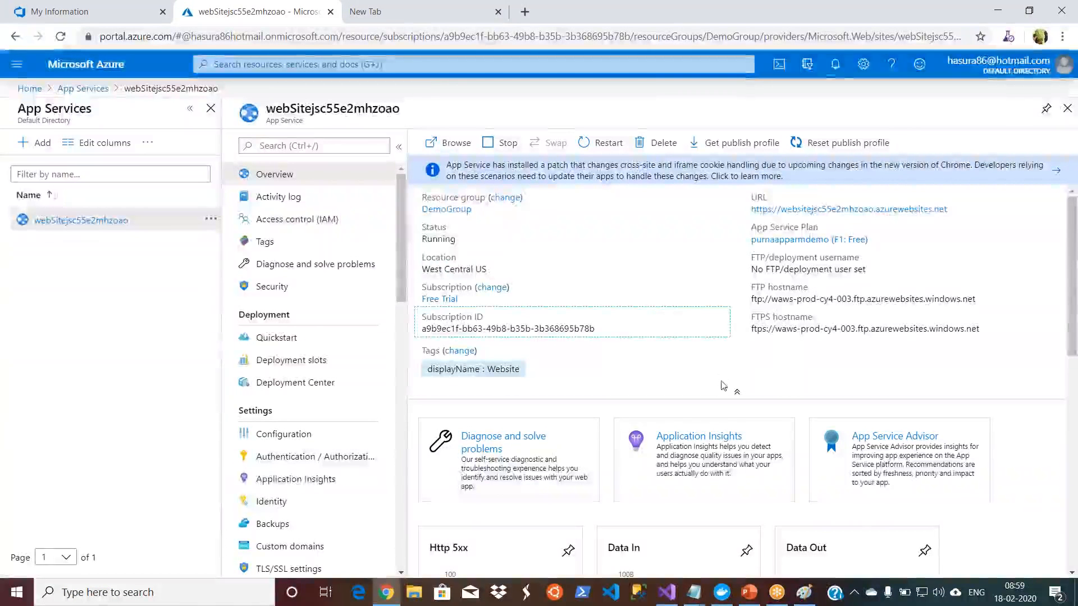
left_click(668, 595)
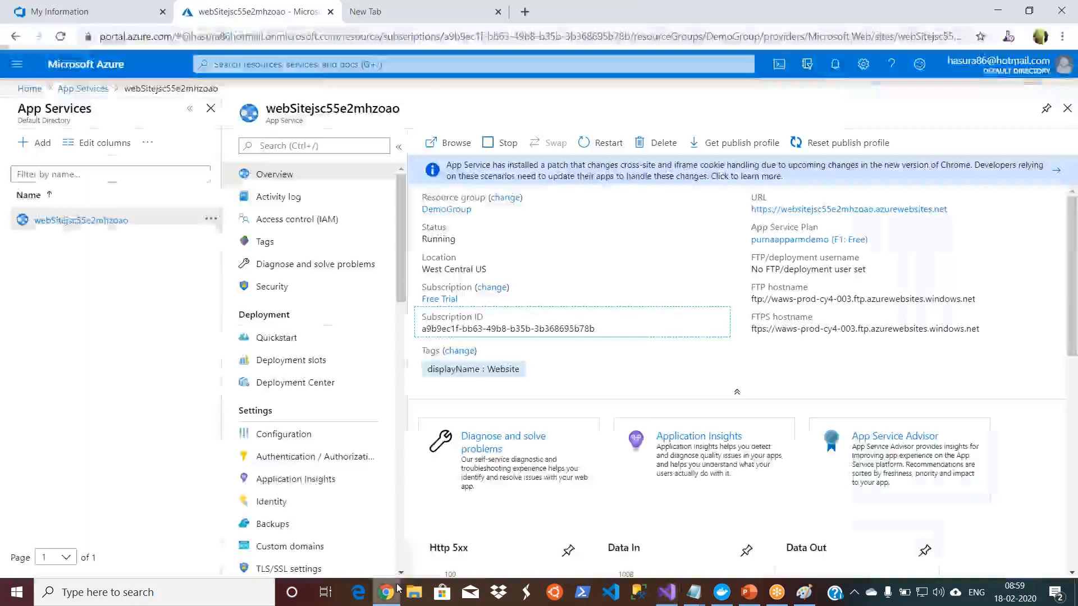
Step: View the Azure DevOps Organizations page in Chrome and the ARM Template – Structure slide in PowerPoint
left_click(386, 592)
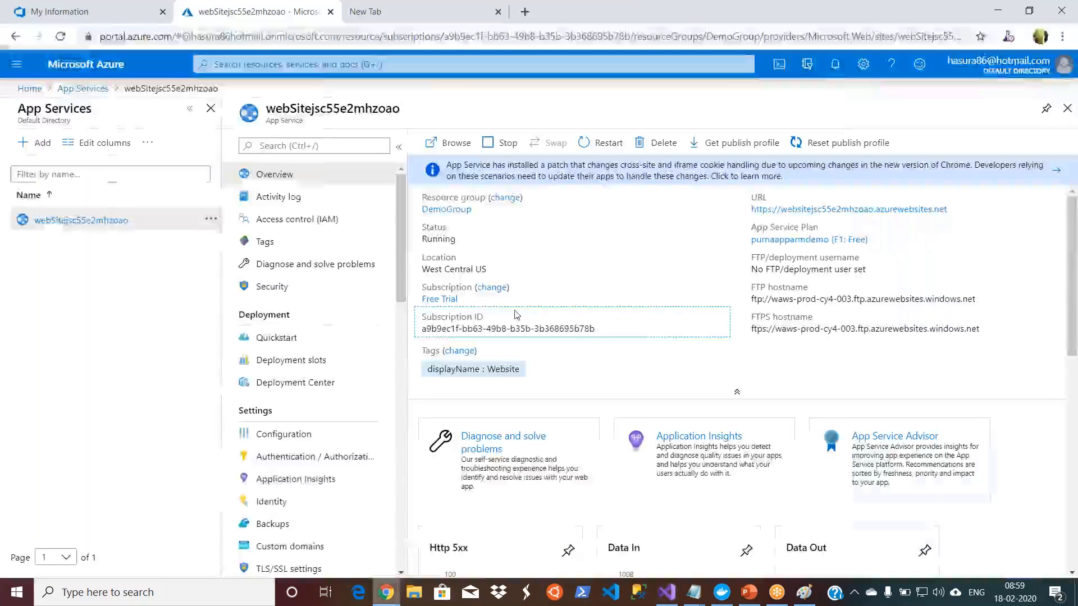
left_click(92, 3)
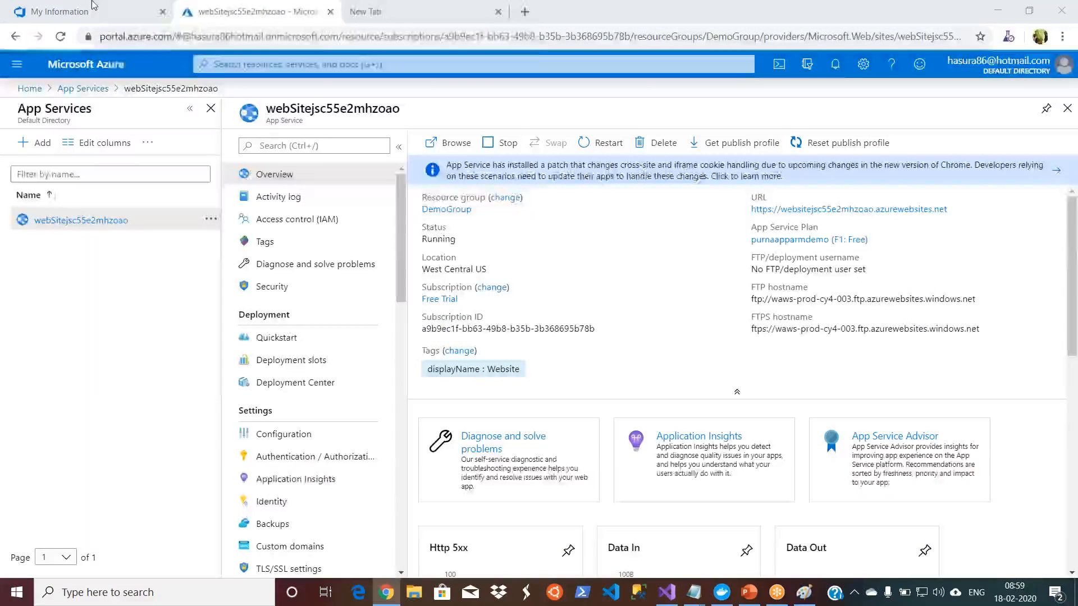
left_click(103, 14)
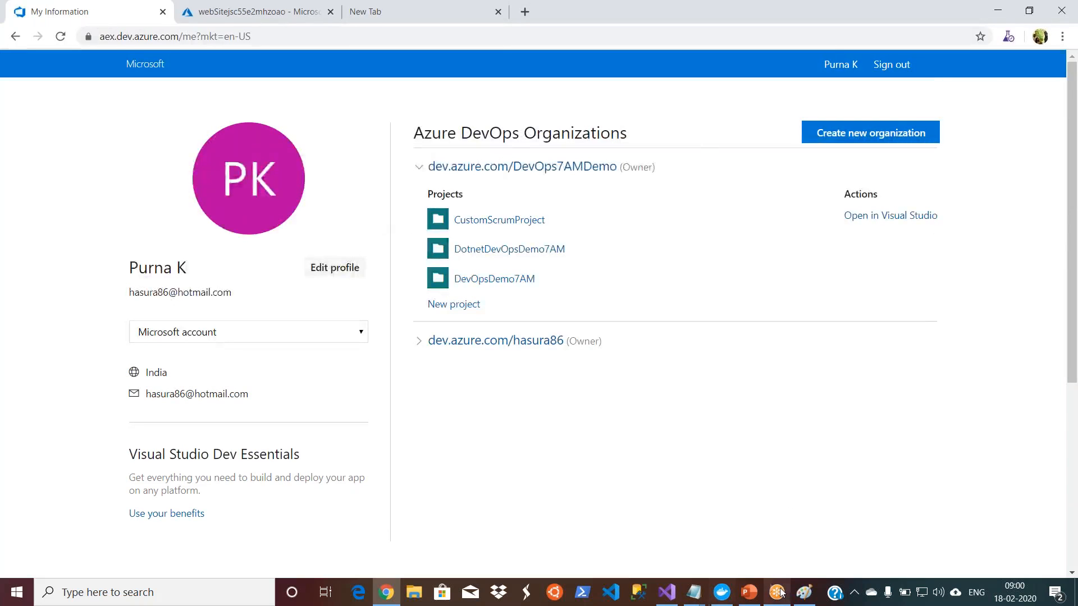
left_click(750, 593)
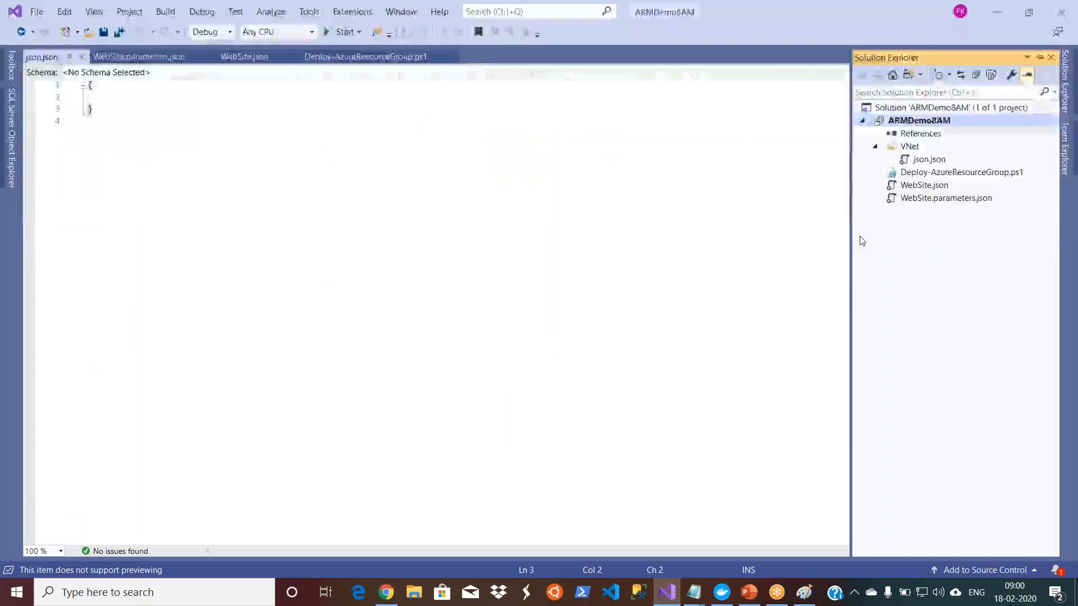
Step: Examine the parameters and Format-ValidationOutput function of Deploy-AzureResourceGroup.ps1 in Visual Studio, returning to the ARM Template – Structure slide in PowerPoint
double_click(950, 171)
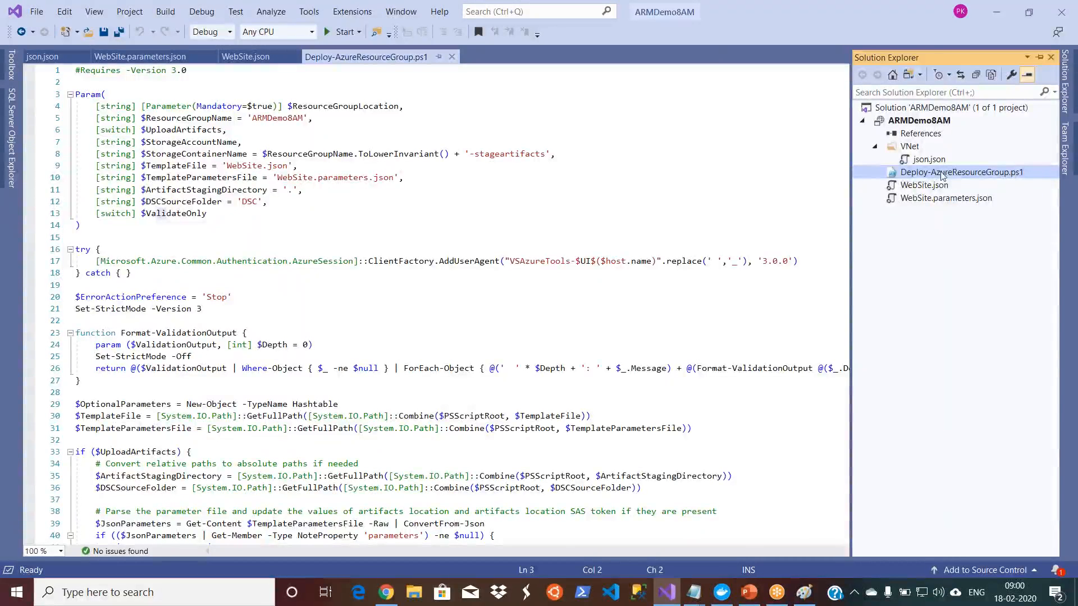
left_click(670, 222)
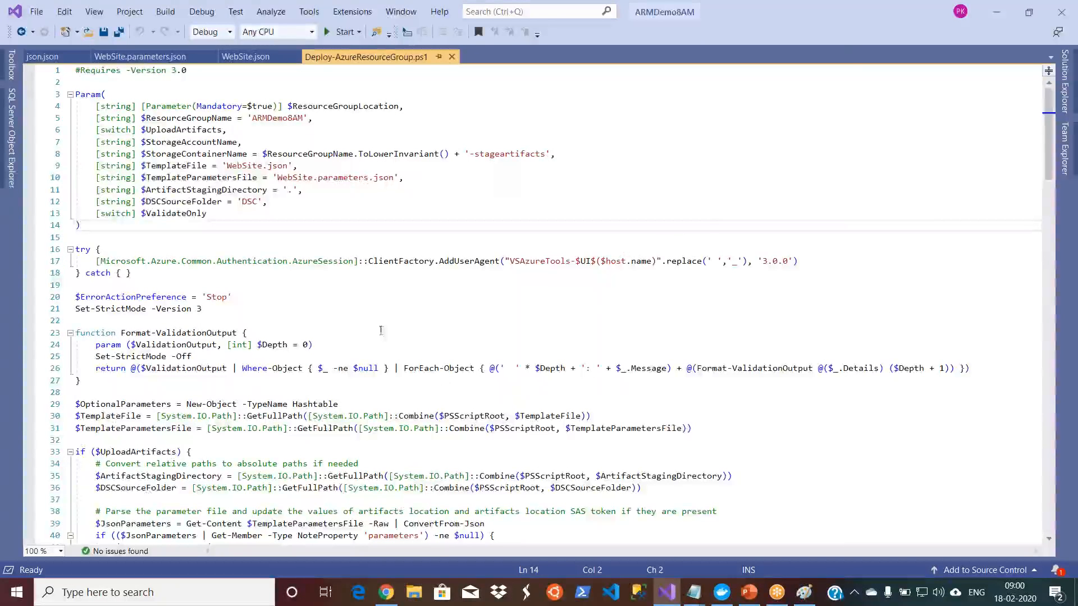
left_click_drag(77, 333, 195, 443)
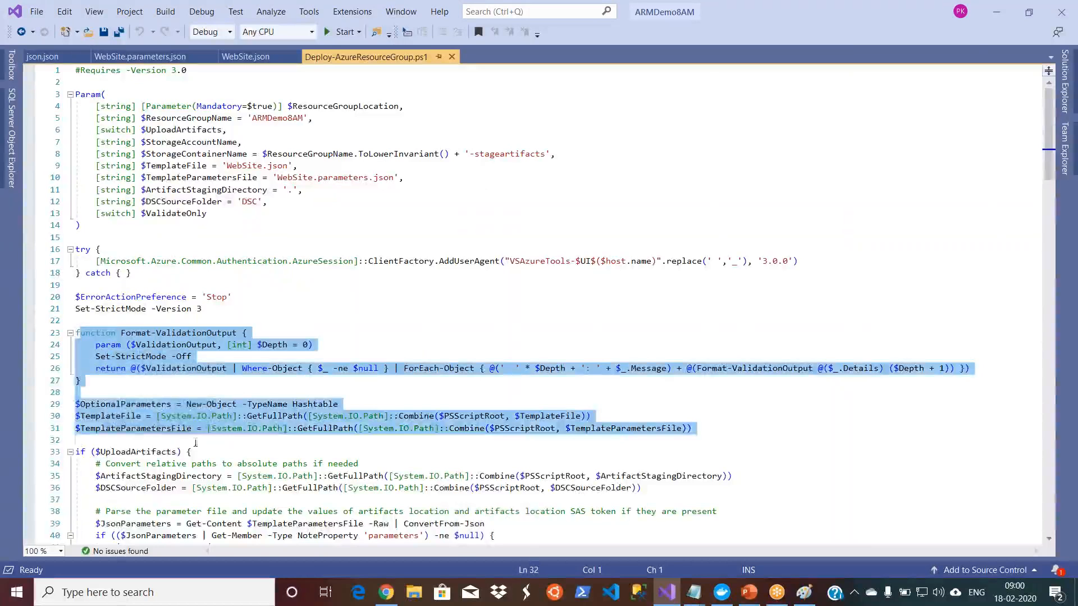
left_click(312, 464)
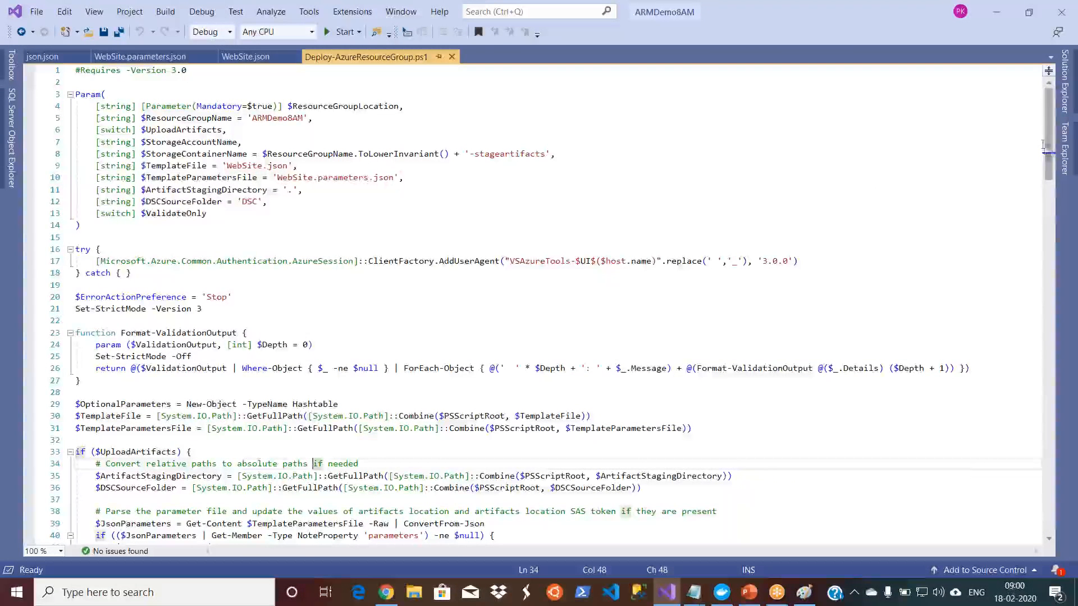
left_click_drag(1049, 152, 795, 357)
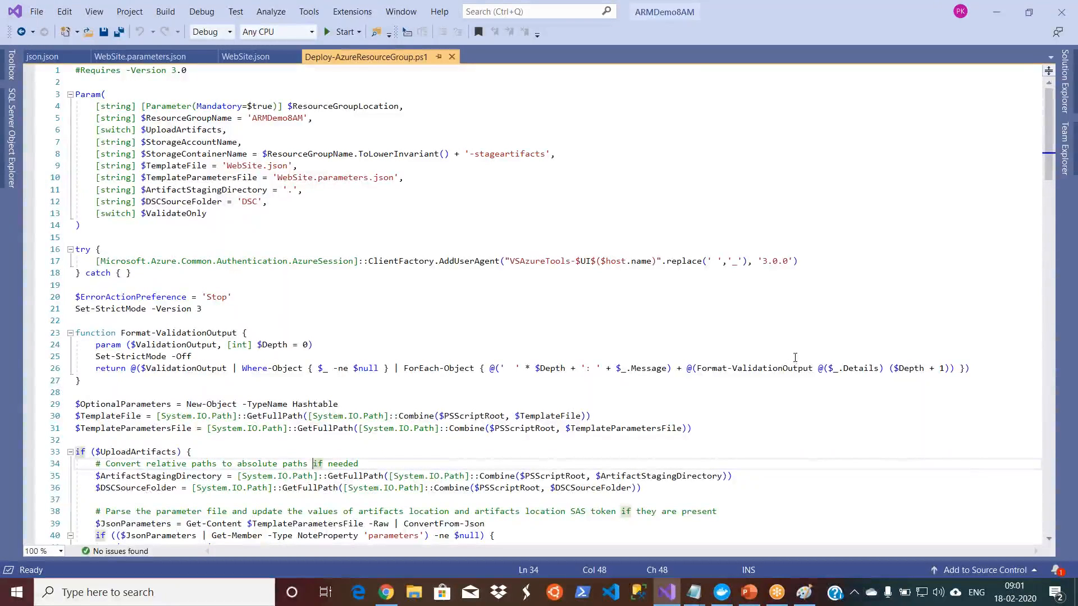
left_click(668, 594)
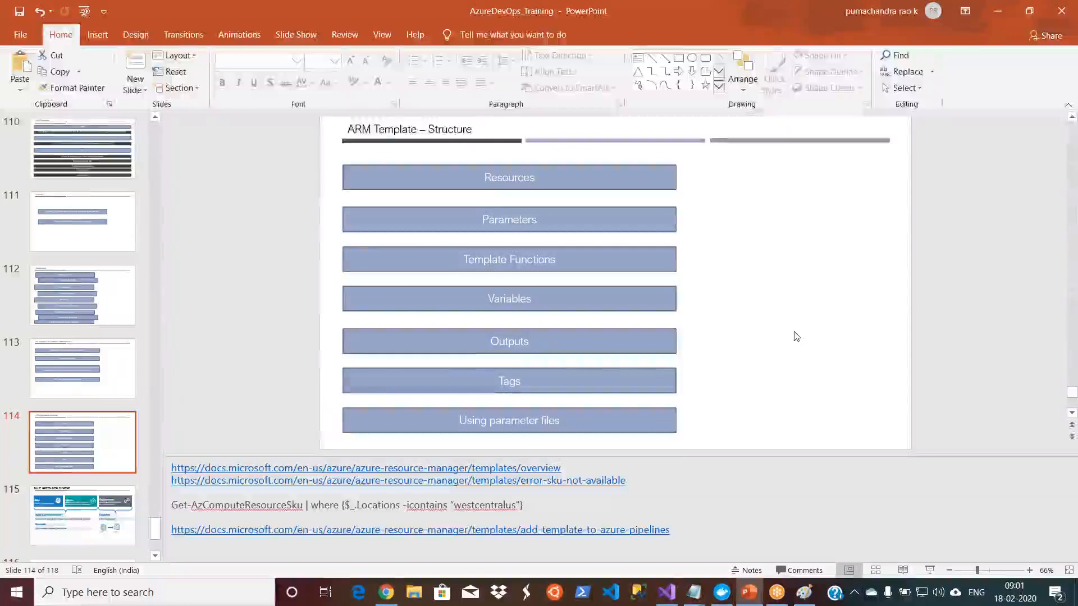
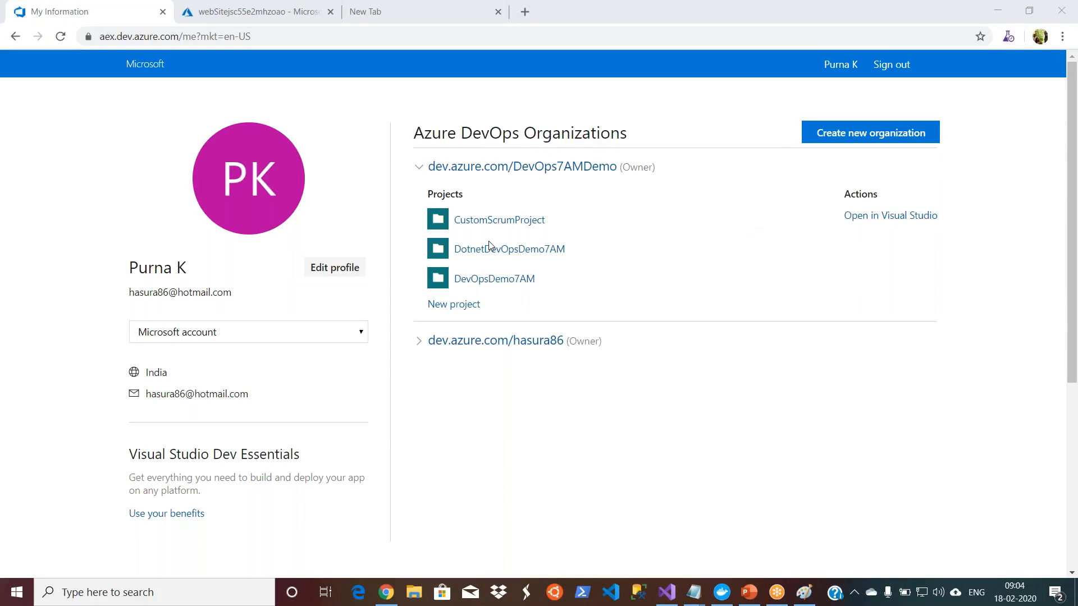
Step: View the artifact feeds of the DevOpsDemo7AM project in Chrome and return to the DevOps7AMDemo organization's project list
left_click(497, 281)
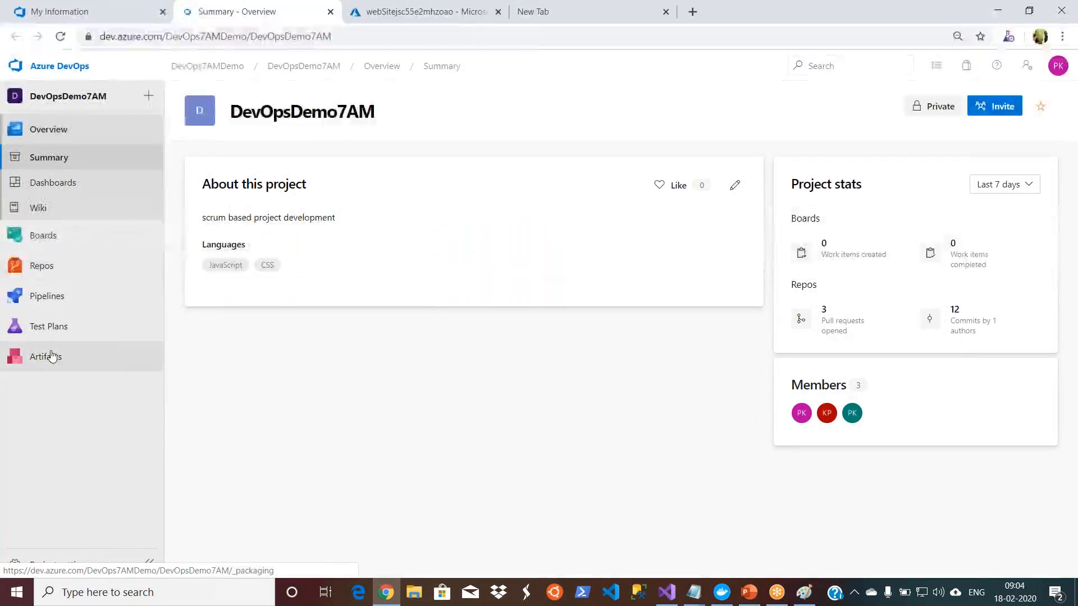
left_click(52, 357)
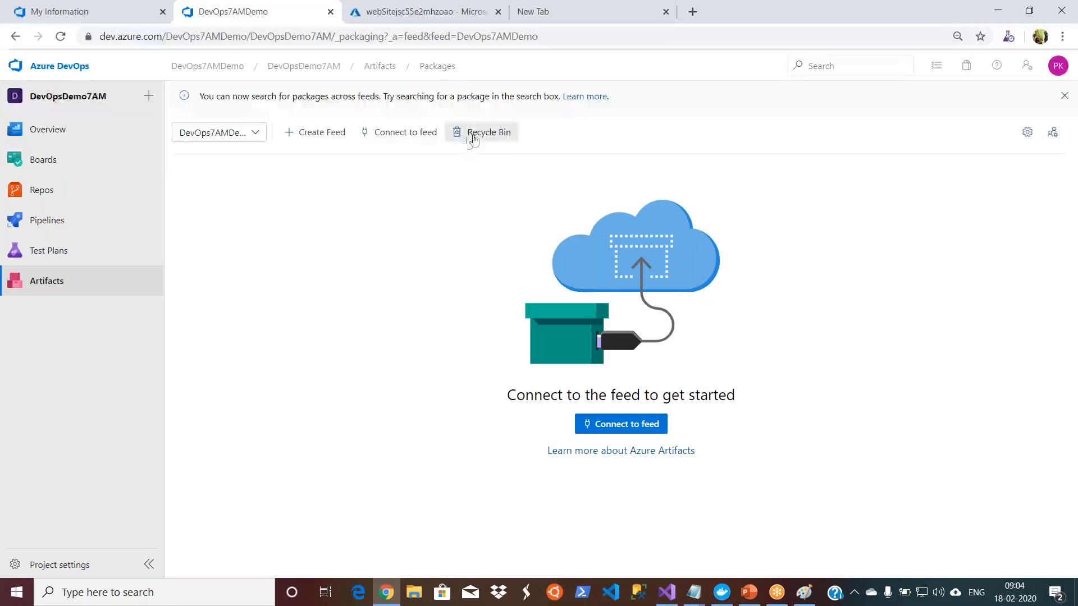
left_click(249, 133)
left_click(239, 342)
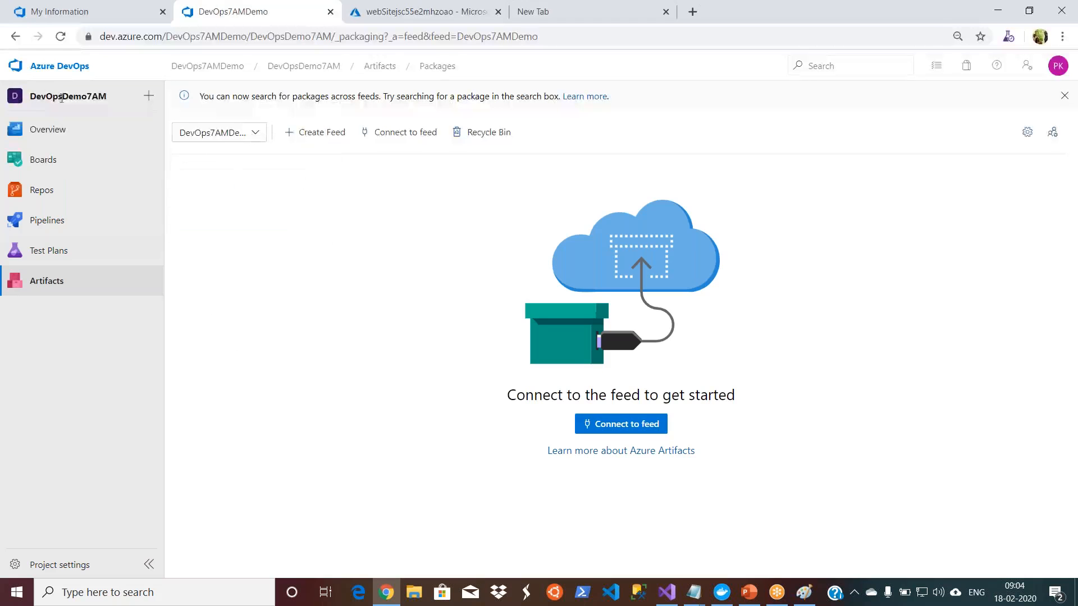
left_click(49, 71)
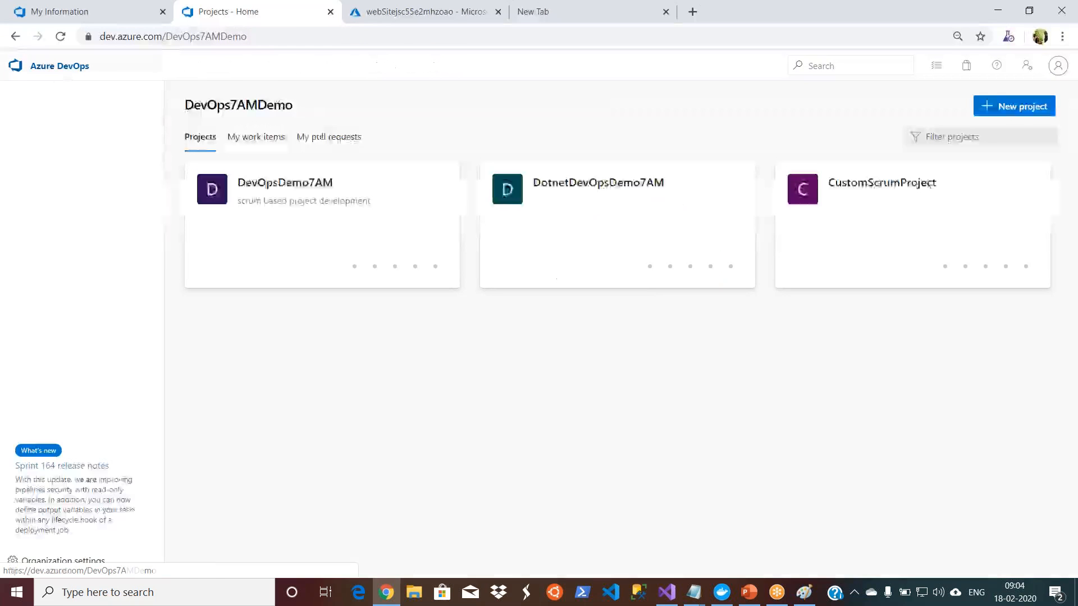
Step: Switch to the other organization and view the ClassLibraryArtifactDemo project's artifacts, including the actions available for the ClassLibrary7 package
left_click(48, 134)
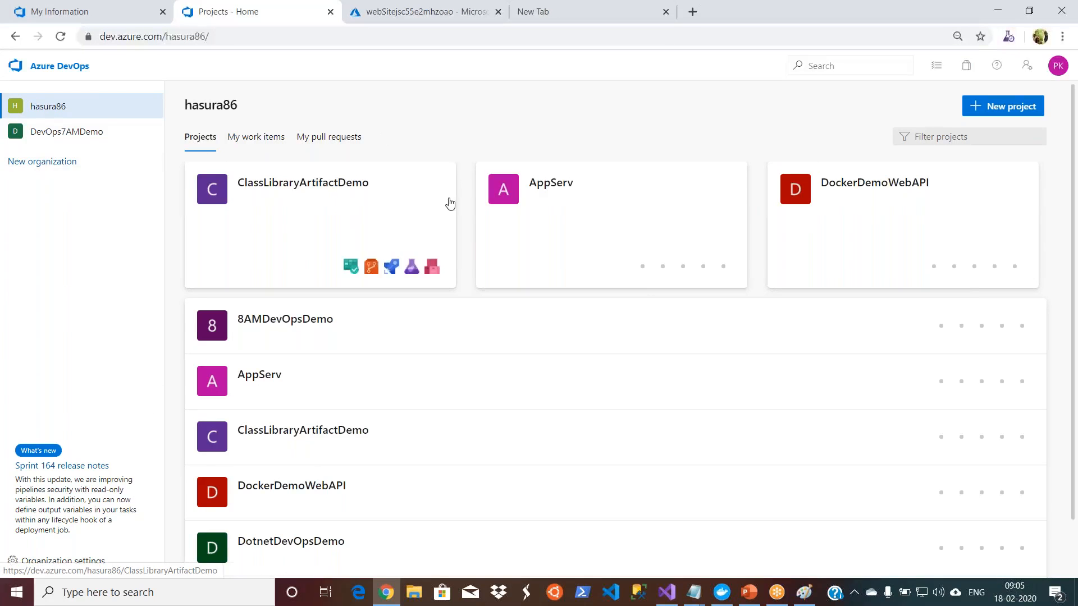
left_click(335, 187)
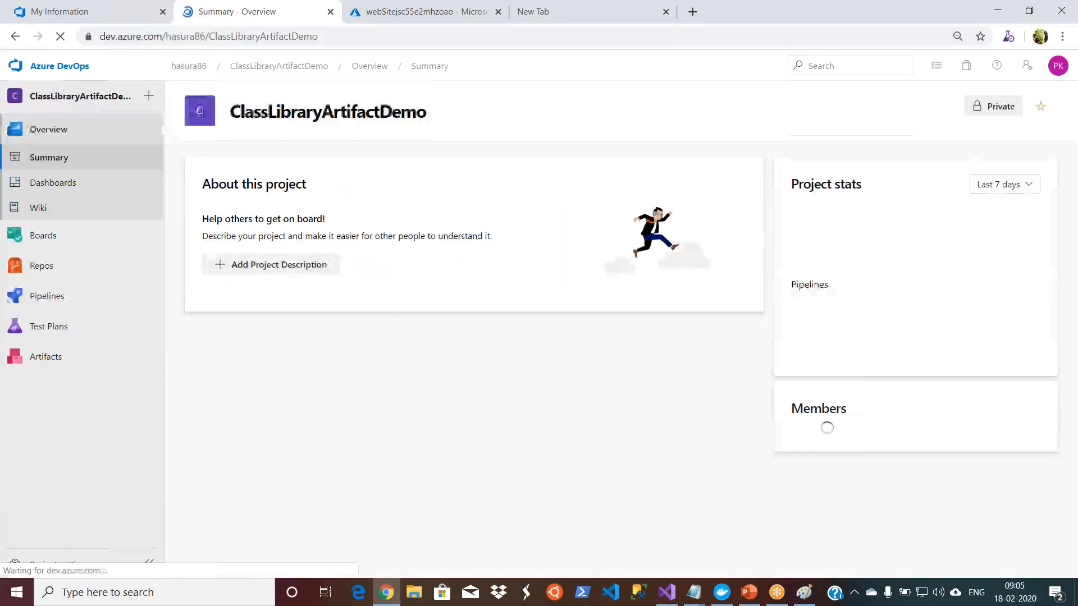
left_click(54, 365)
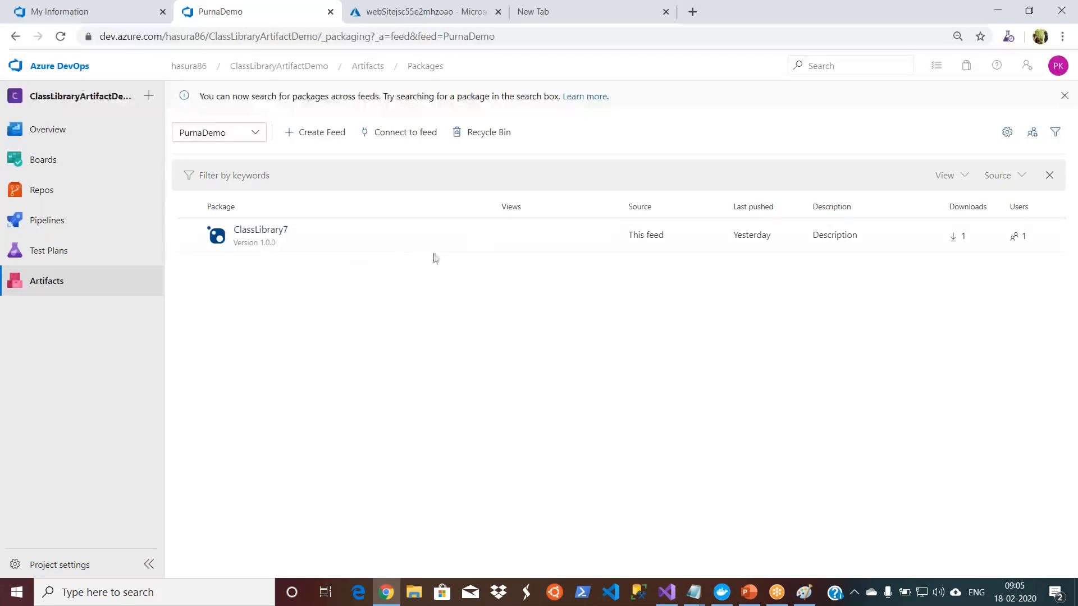
left_click(480, 242)
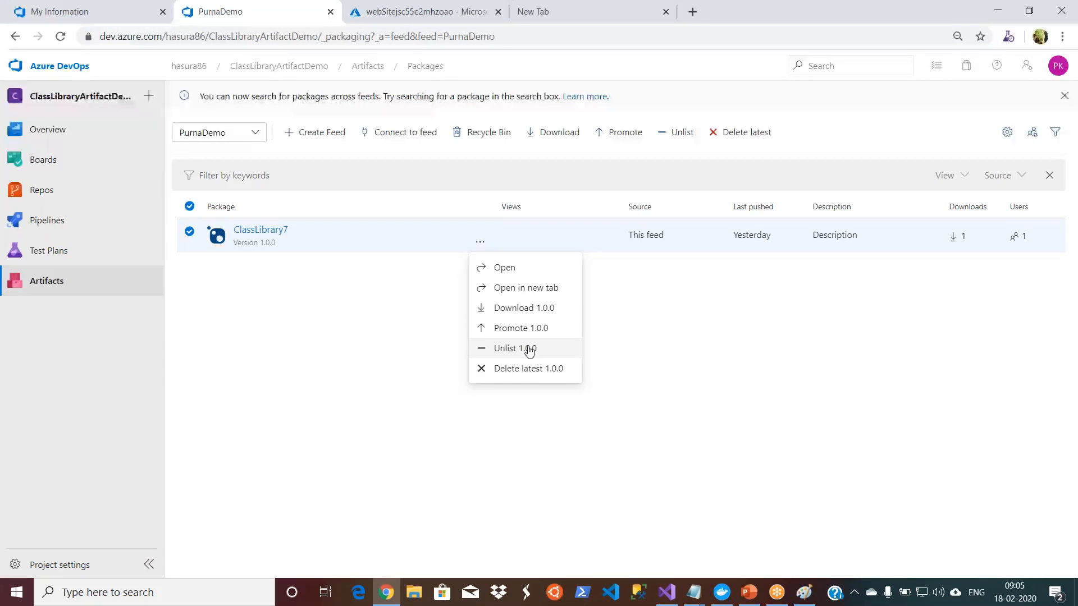
left_click(637, 343)
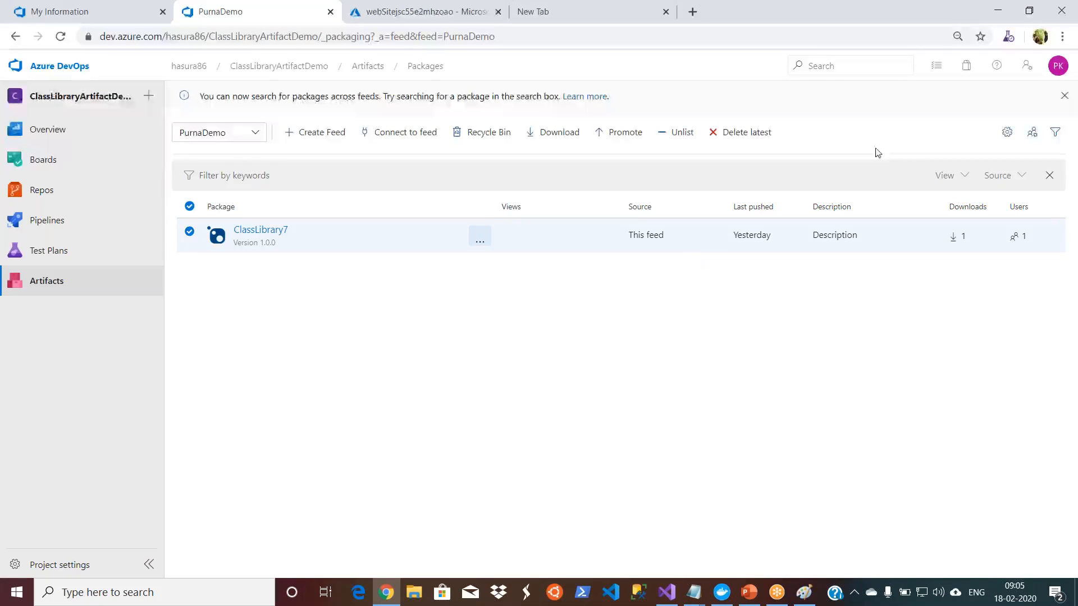
Step: Open the artifact feed's settings, dismiss the package search notice and examine the feed details down to the retention policies
left_click(1006, 135)
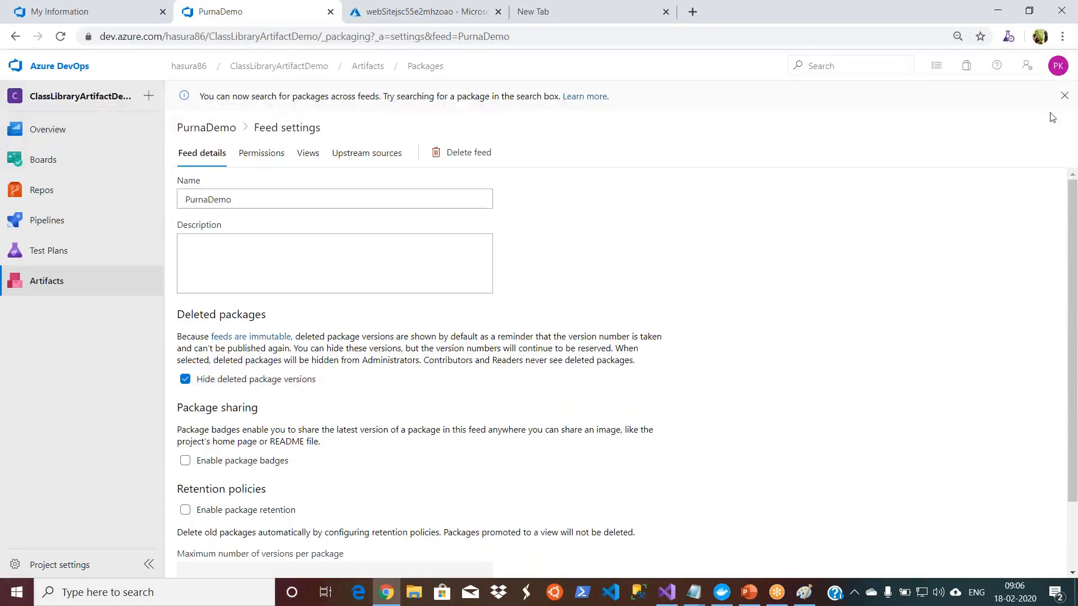
left_click(1064, 96)
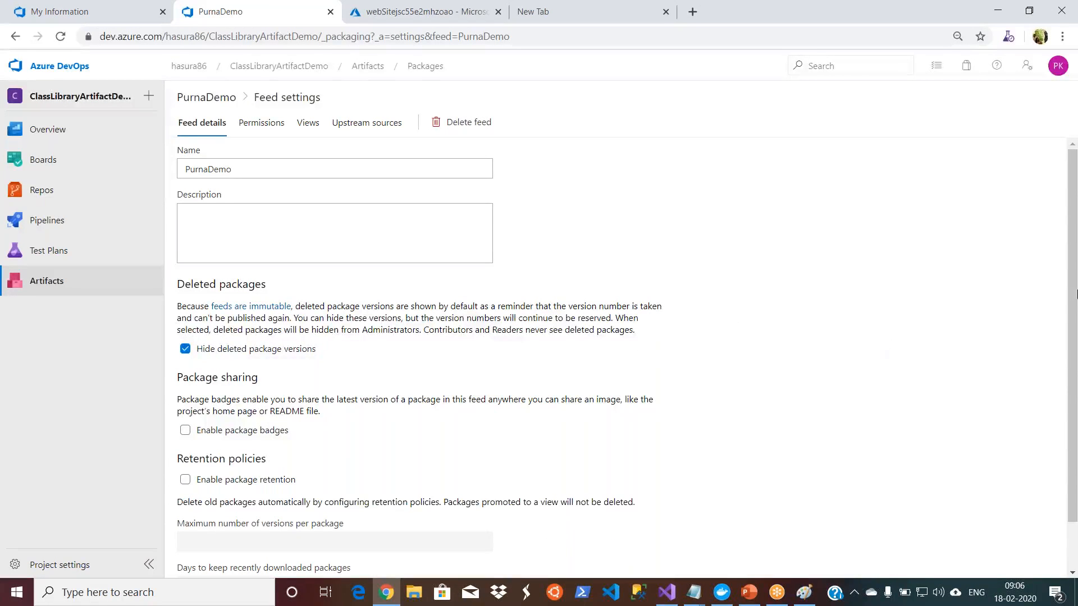
scroll(393, 393, "down", 1)
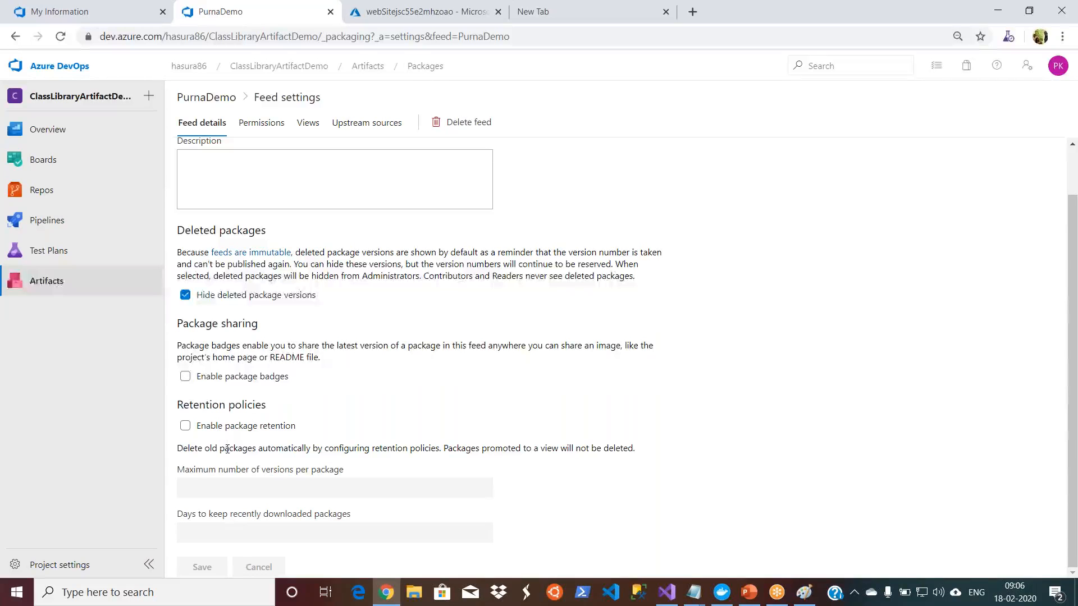
left_click_drag(228, 449, 639, 454)
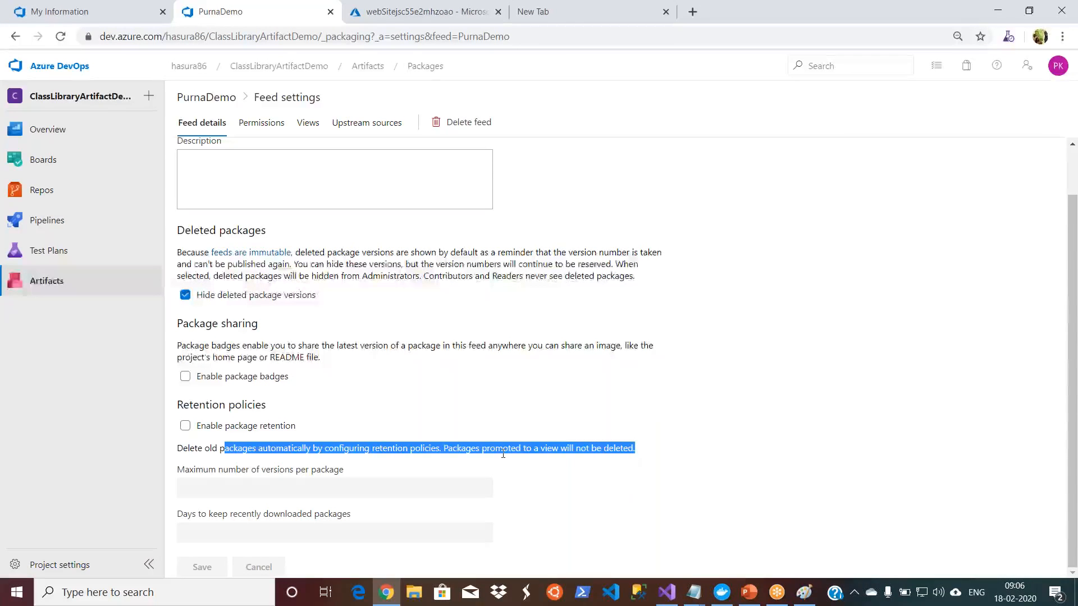
left_click(250, 474)
Step: Enable package retention to review its version limit and download retention period, leaving for the project summary without saving
left_click(185, 426)
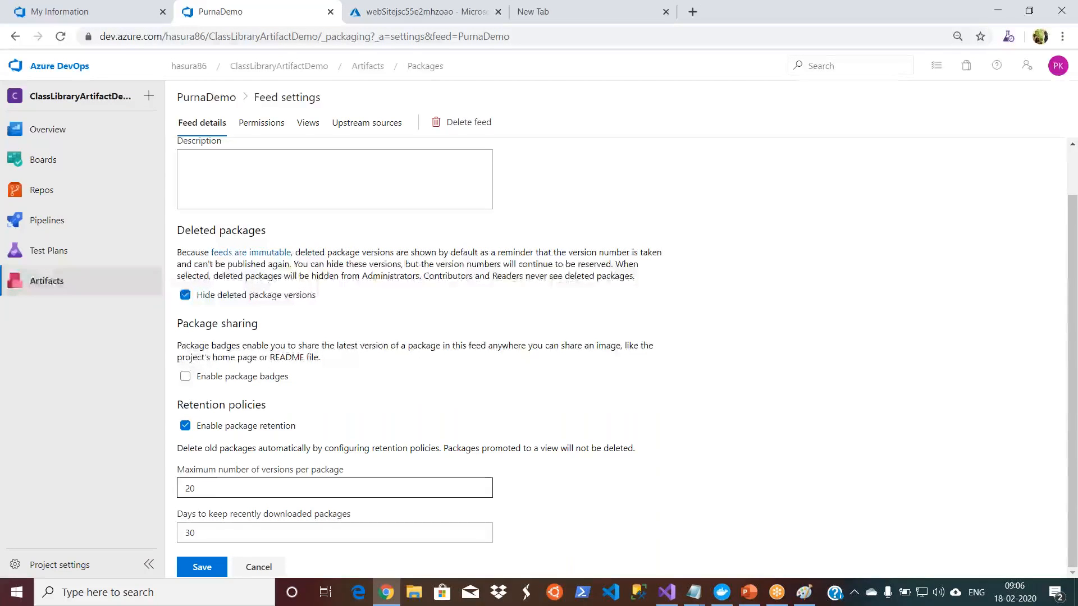
left_click_drag(219, 470, 288, 468)
left_click_drag(195, 514, 411, 508)
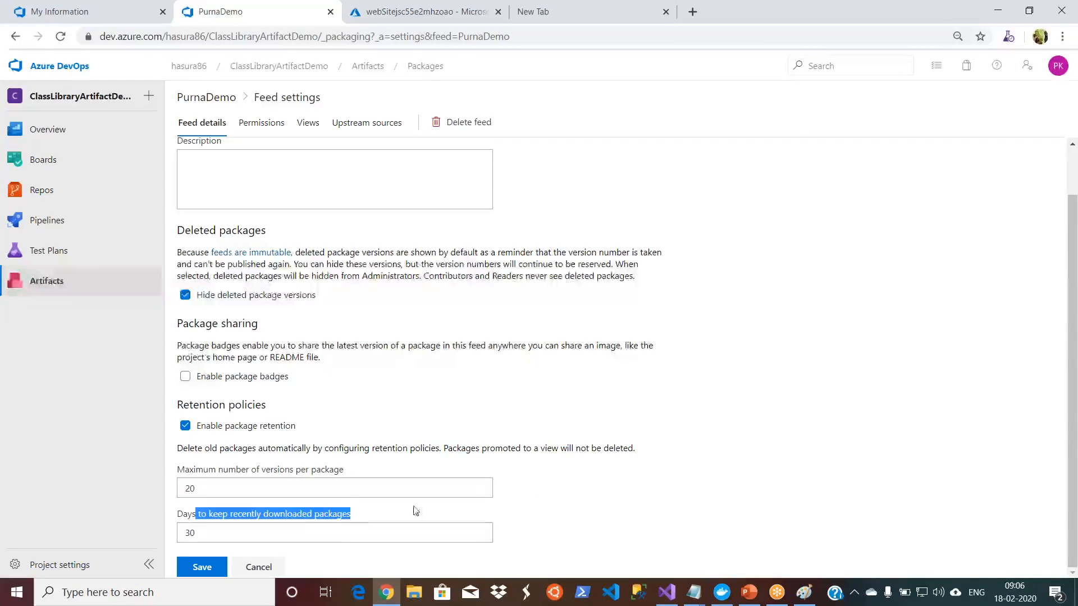
left_click(581, 503)
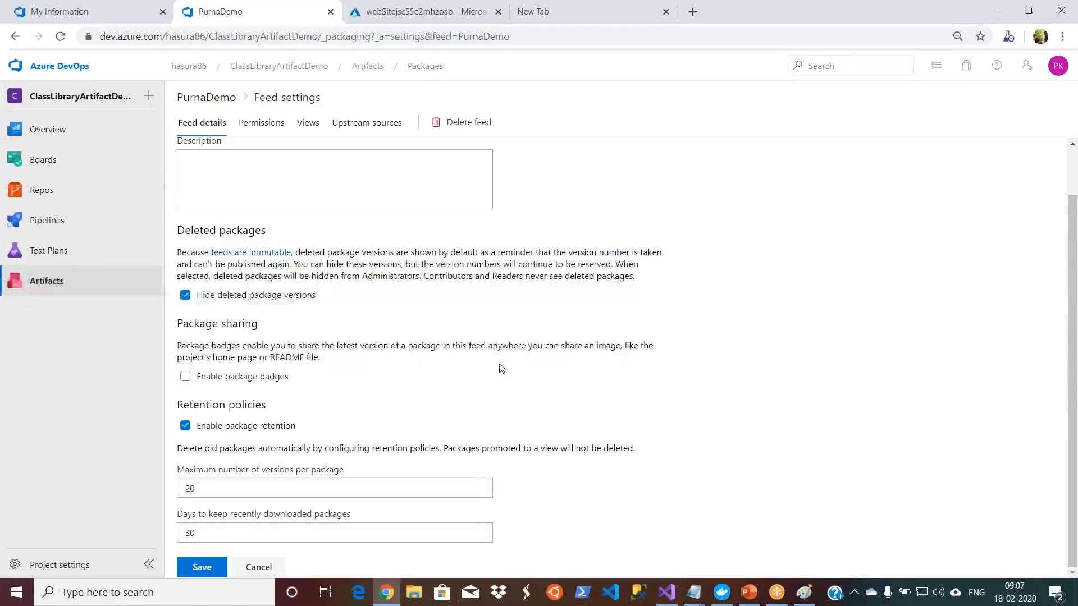
left_click(280, 71)
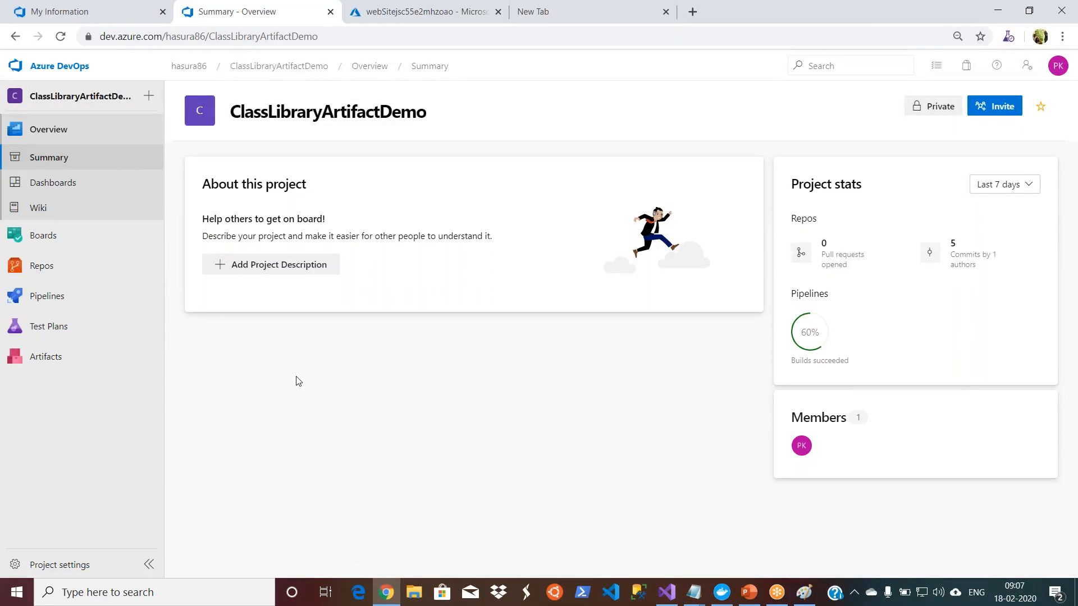
left_click(849, 21)
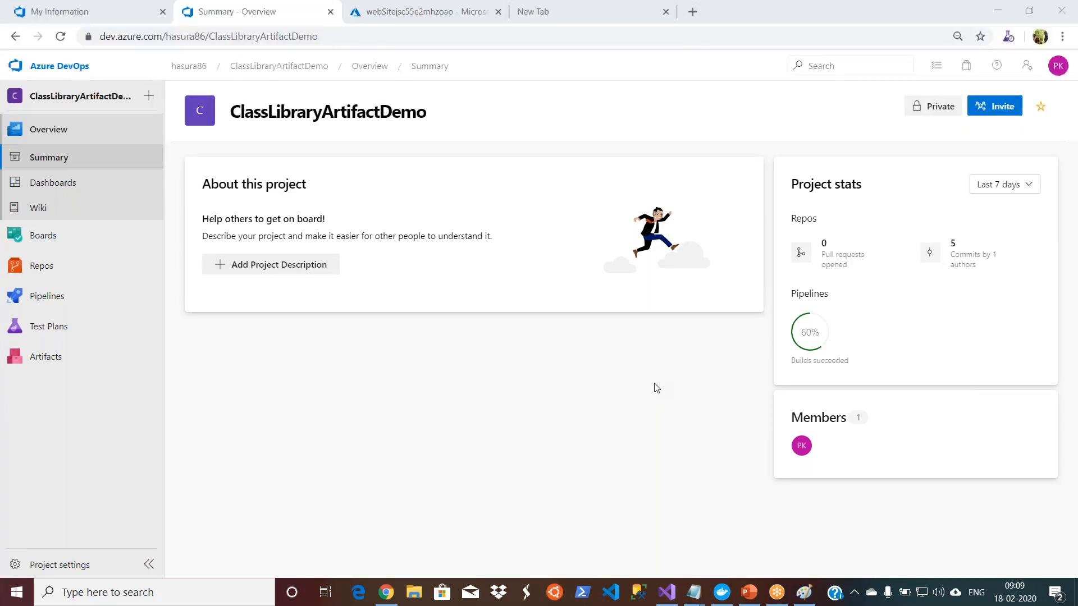
left_click(654, 384)
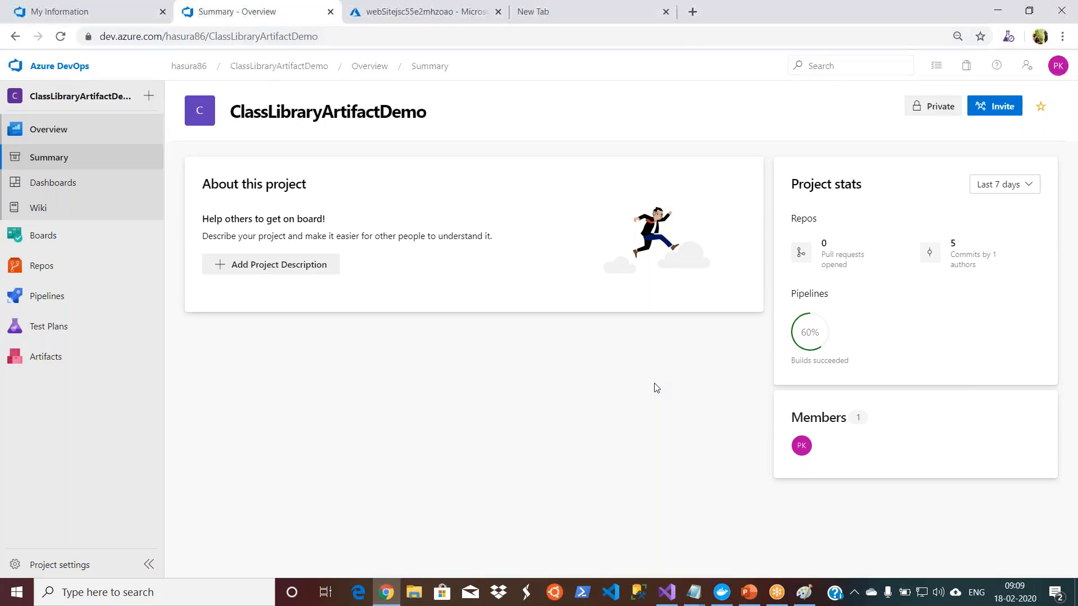
left_click(833, 46)
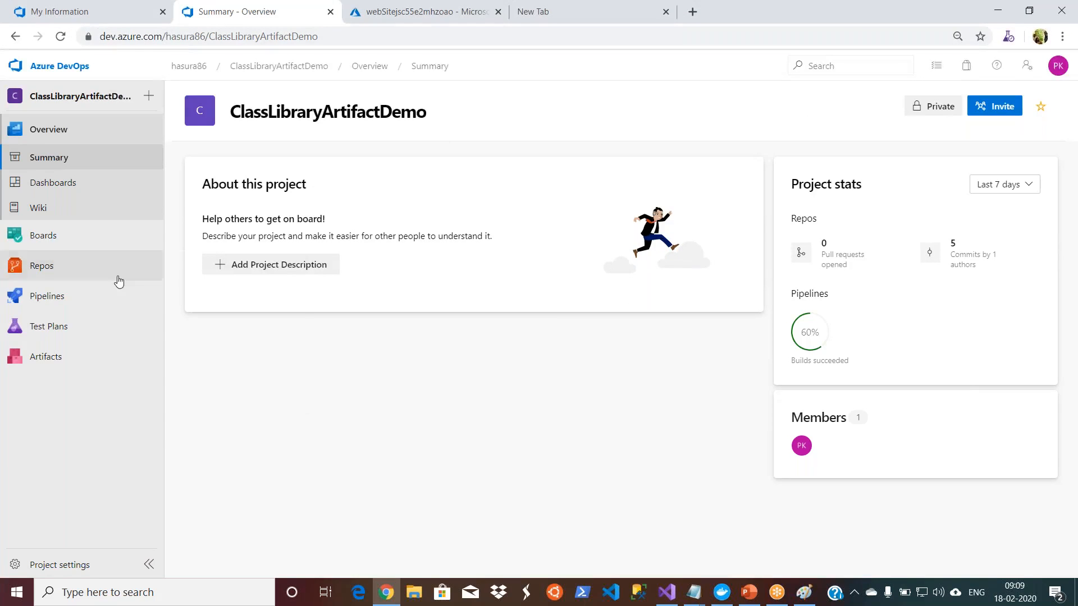
mouse_move(97, 306)
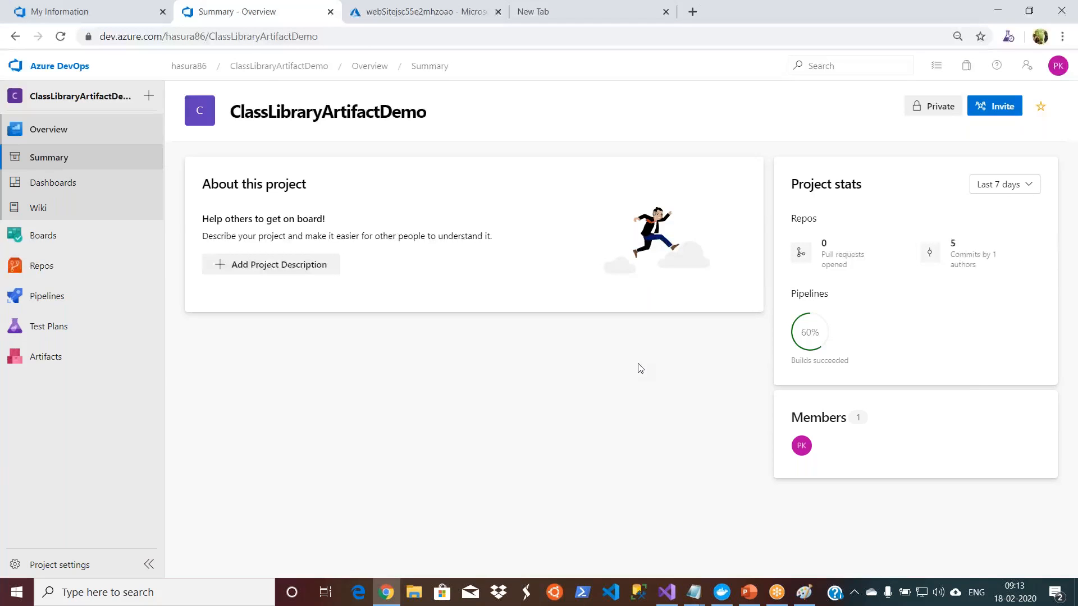
Step: Return to the organization's project list, viewing the ClassLibraryArtifactDemo project summary on the way
left_click(54, 71)
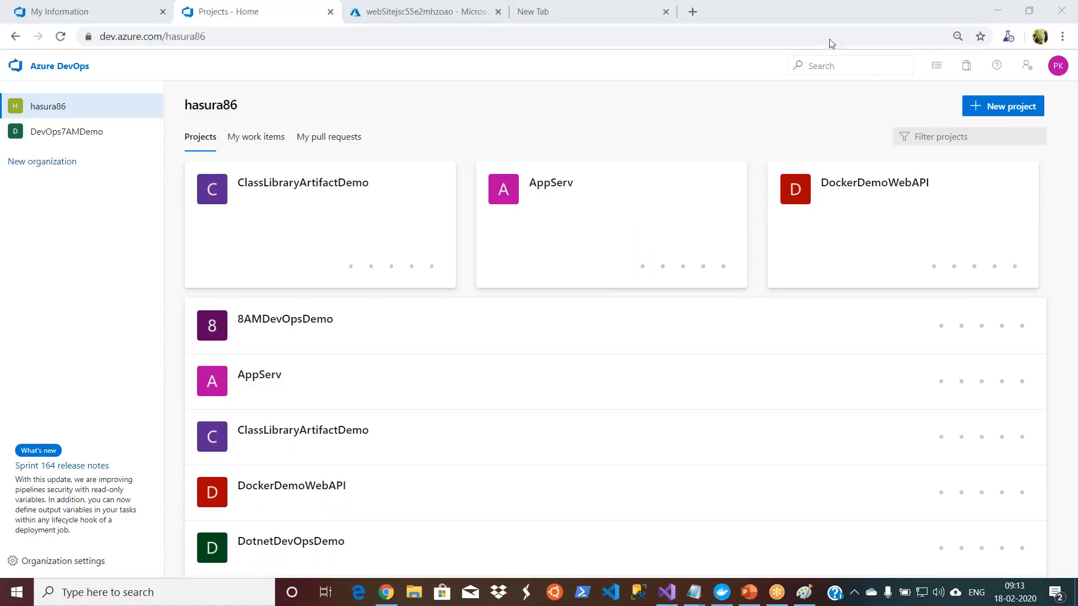
left_click(303, 431)
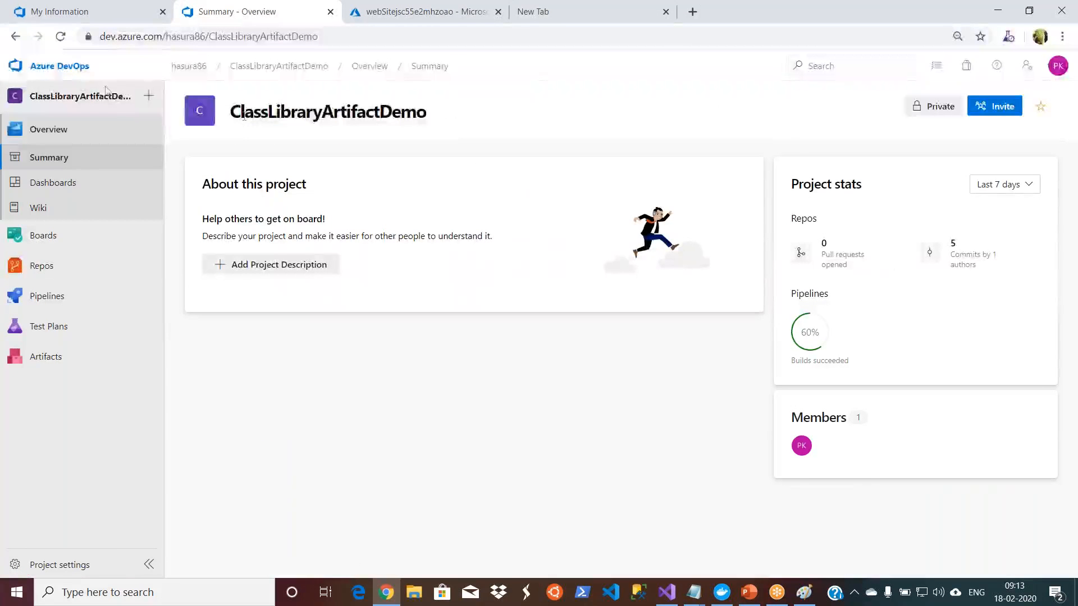
left_click(60, 68)
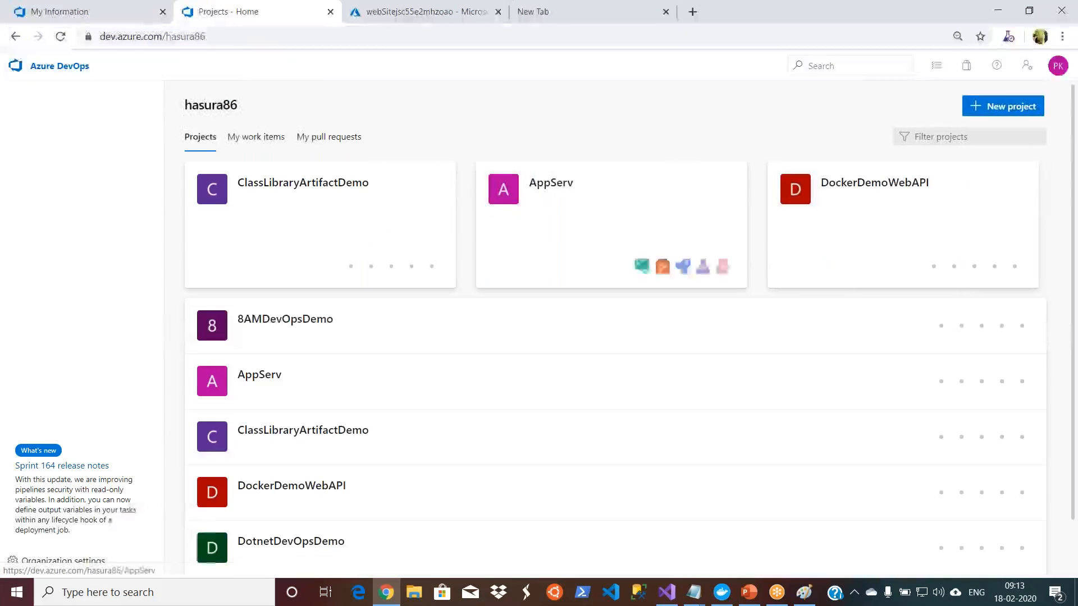
Step: Create a private project named DemoJava with Git version control, choosing its work item process in the advanced options
left_click(1005, 108)
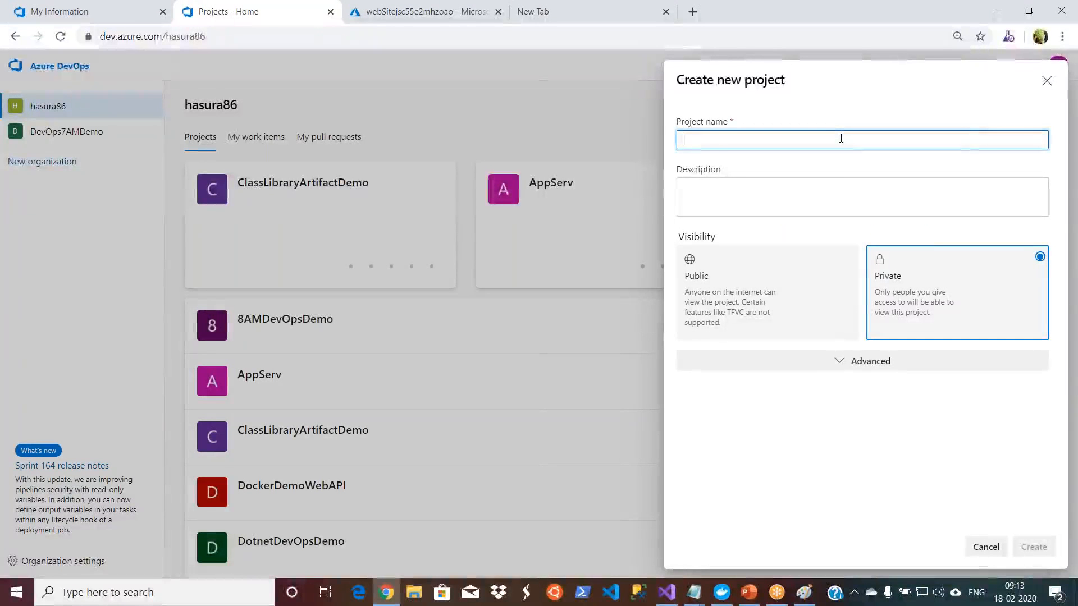
type("DemoJava")
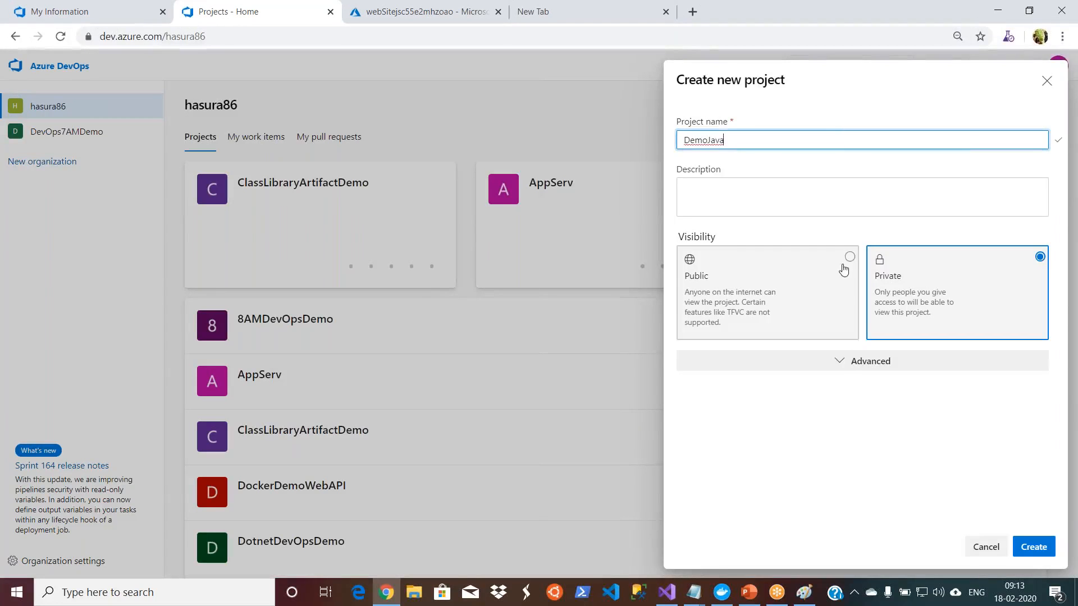
left_click(849, 361)
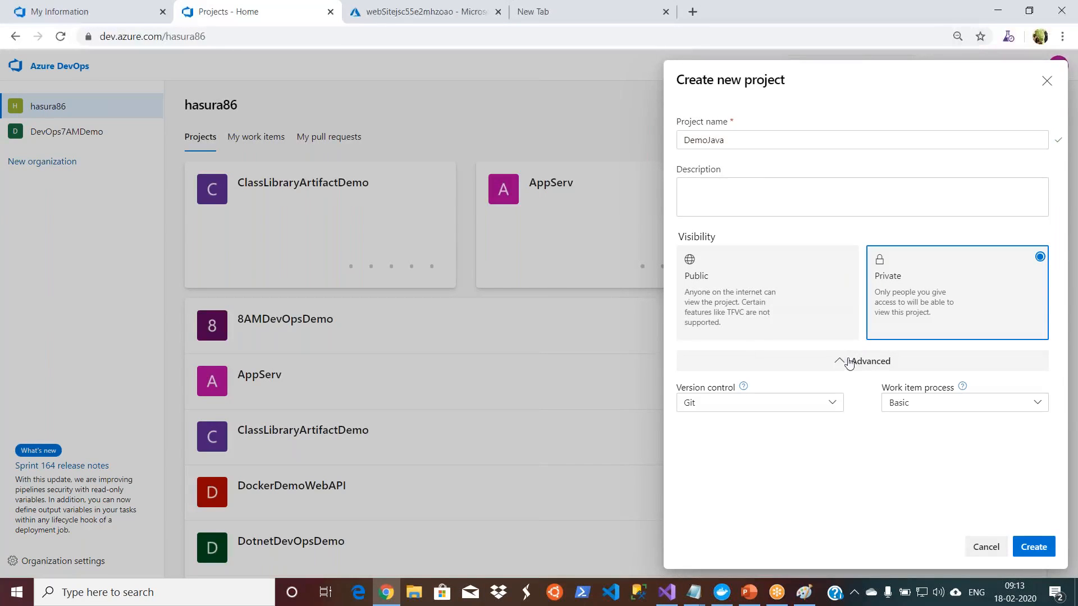
left_click(962, 414)
left_click(930, 490)
left_click(1055, 553)
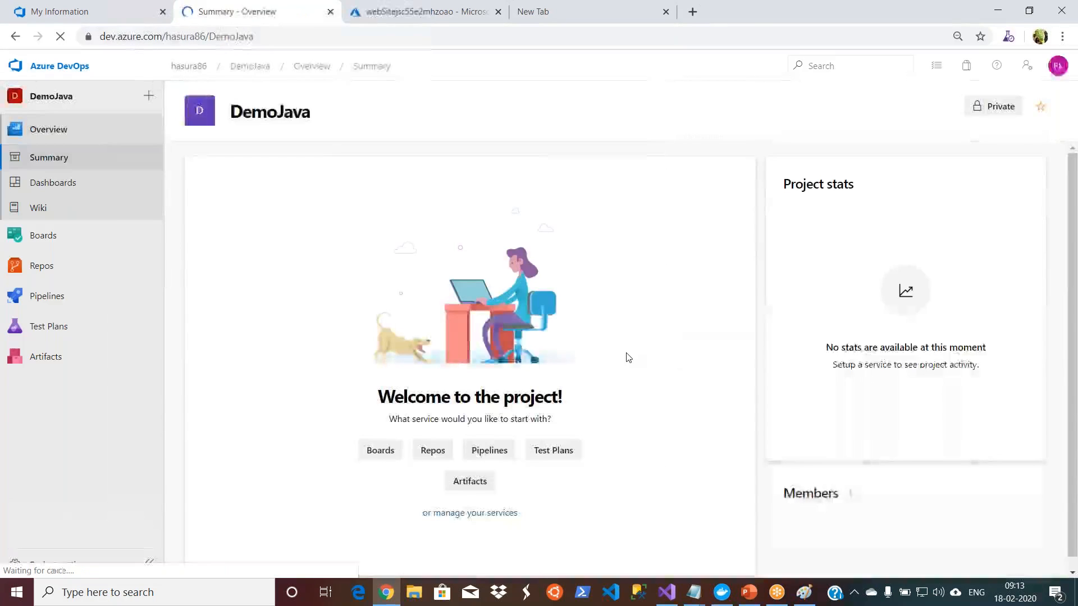
mouse_move(64, 267)
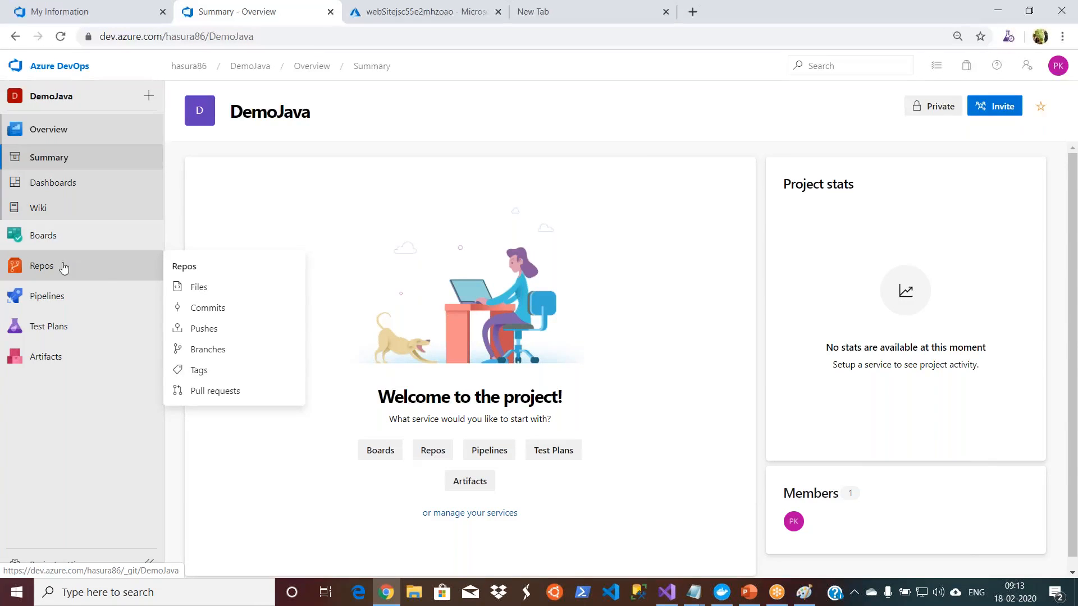
Step: Open GitHub in the empty browser tab, maximize the window and look over the forked Java and gs-spring-boot repositories
double_click(768, 17)
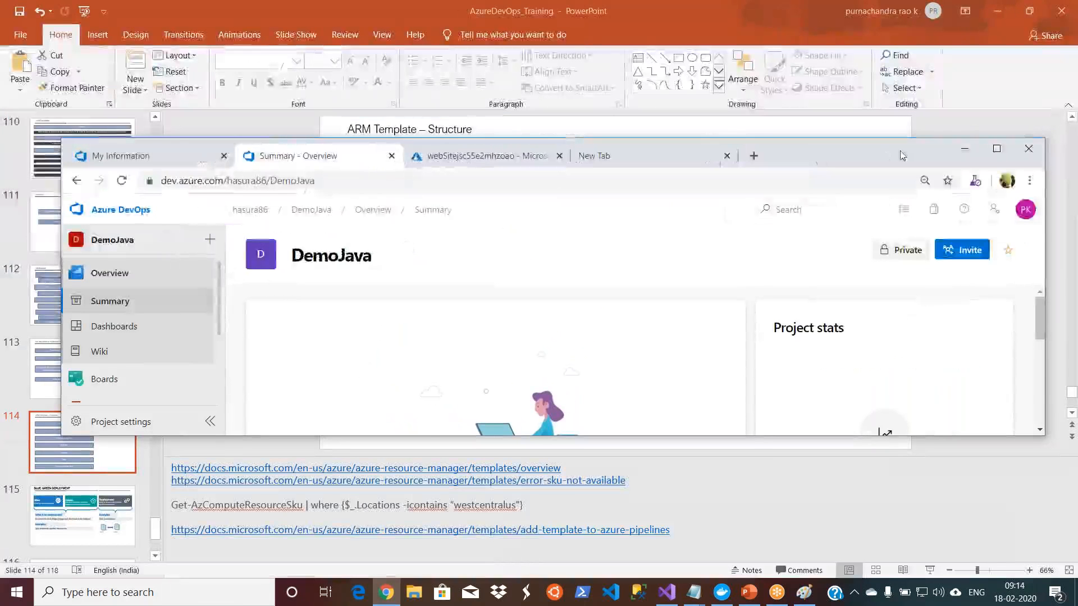
left_click(698, 160)
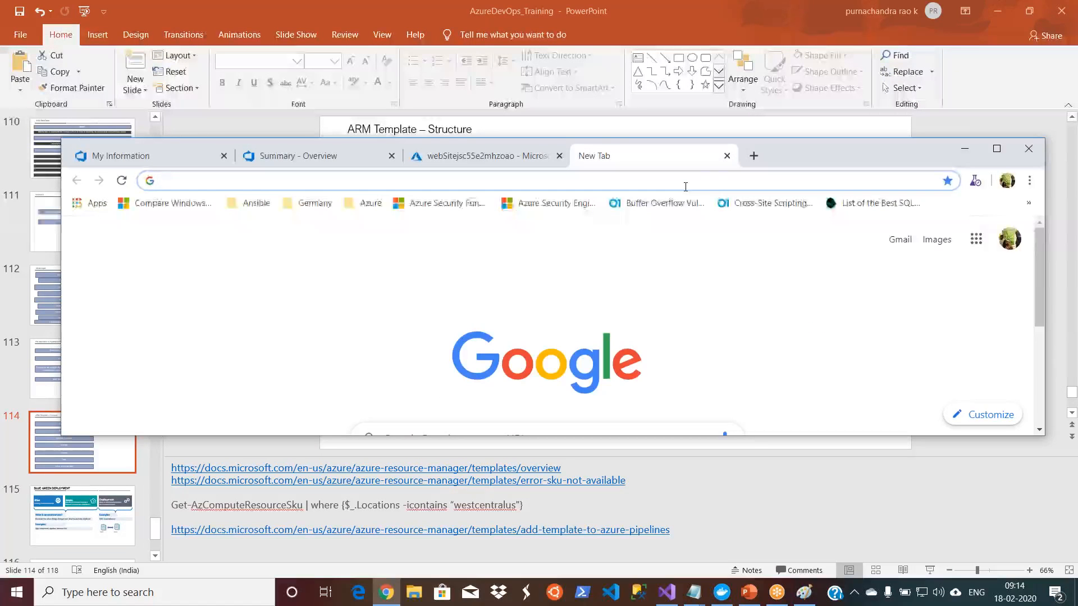
type("gi")
type("t")
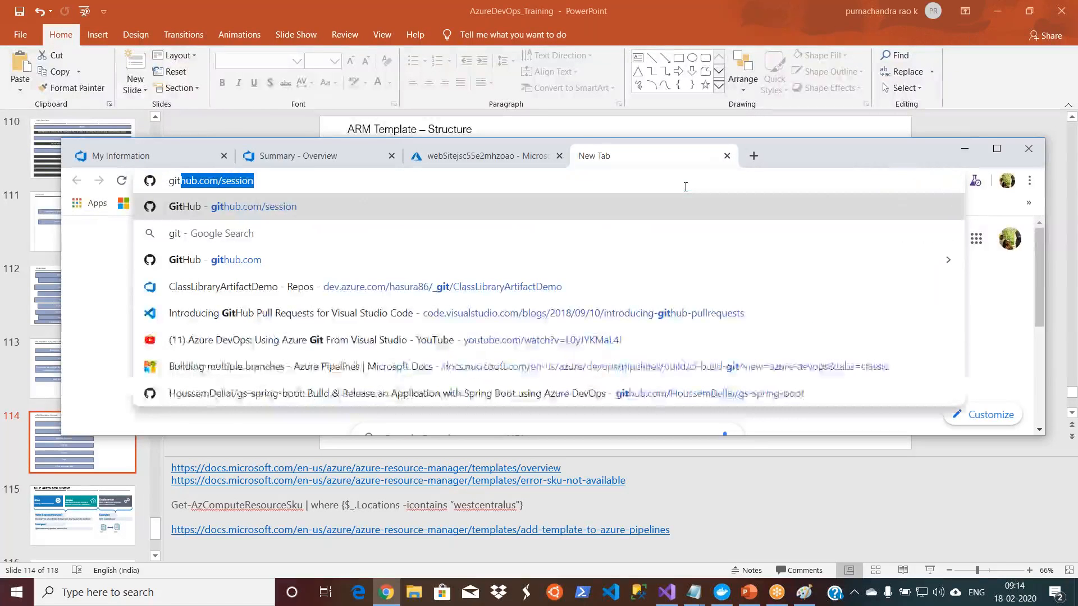
key("Return")
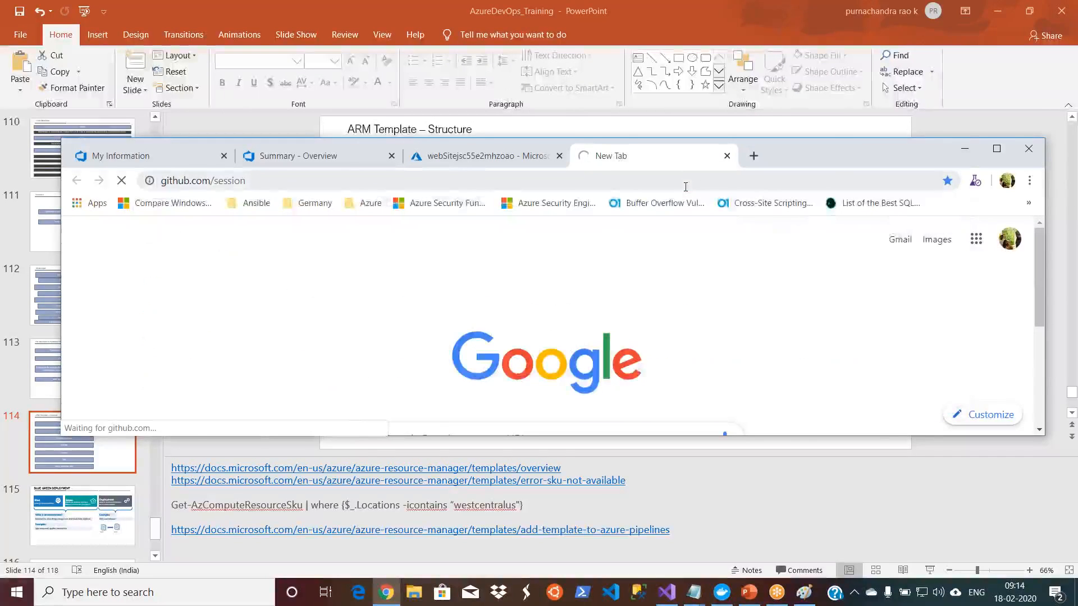
left_click(996, 149)
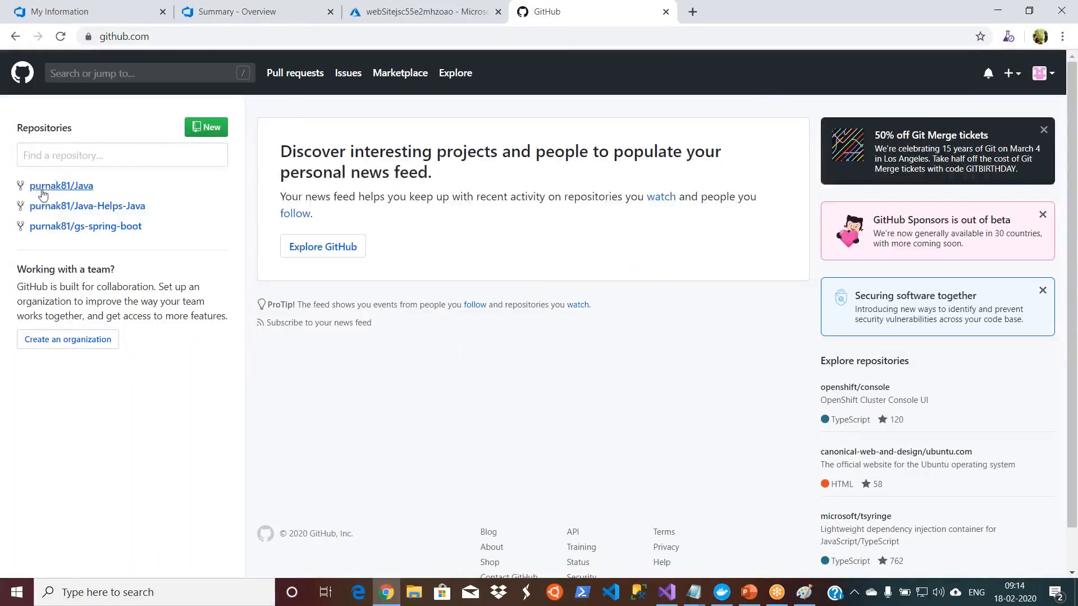
mouse_move(42, 192)
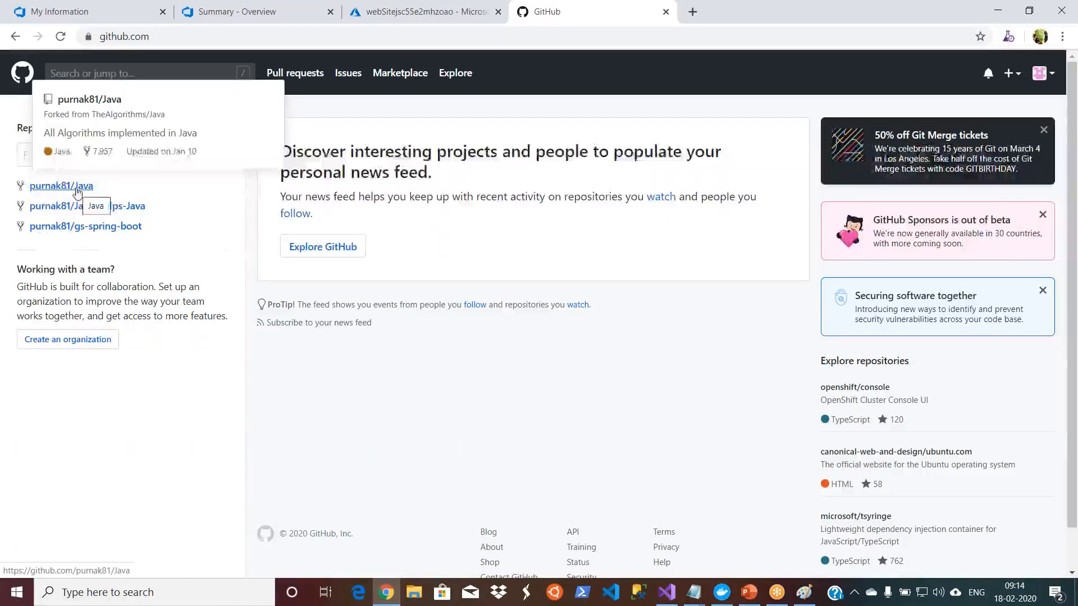
mouse_move(88, 234)
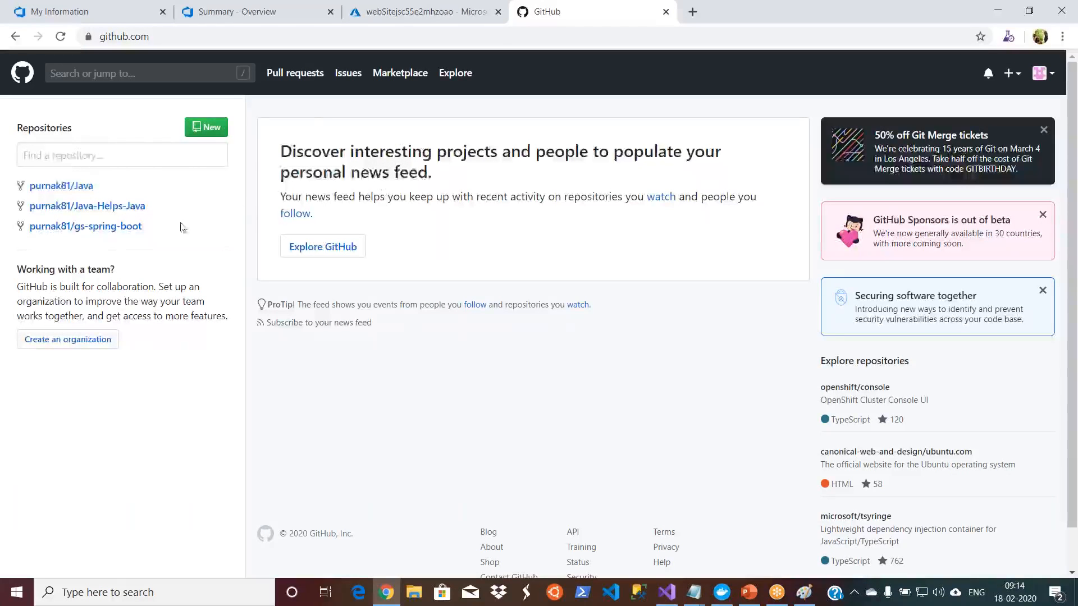
Step: Look over the forked gs-spring-boot repository on GitHub and return to the GitHub home page
left_click(116, 235)
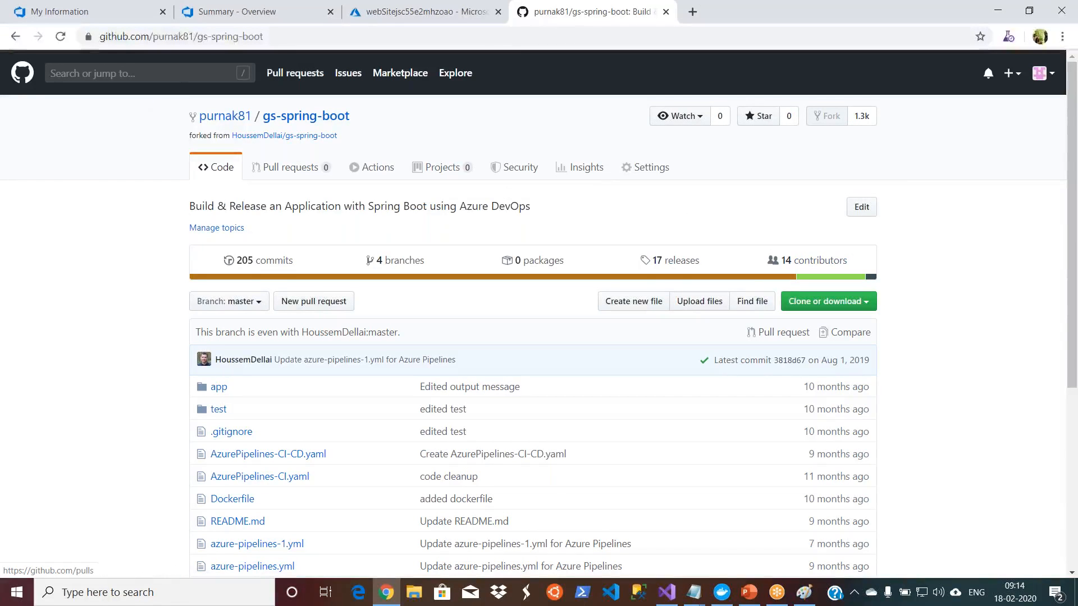
left_click(26, 82)
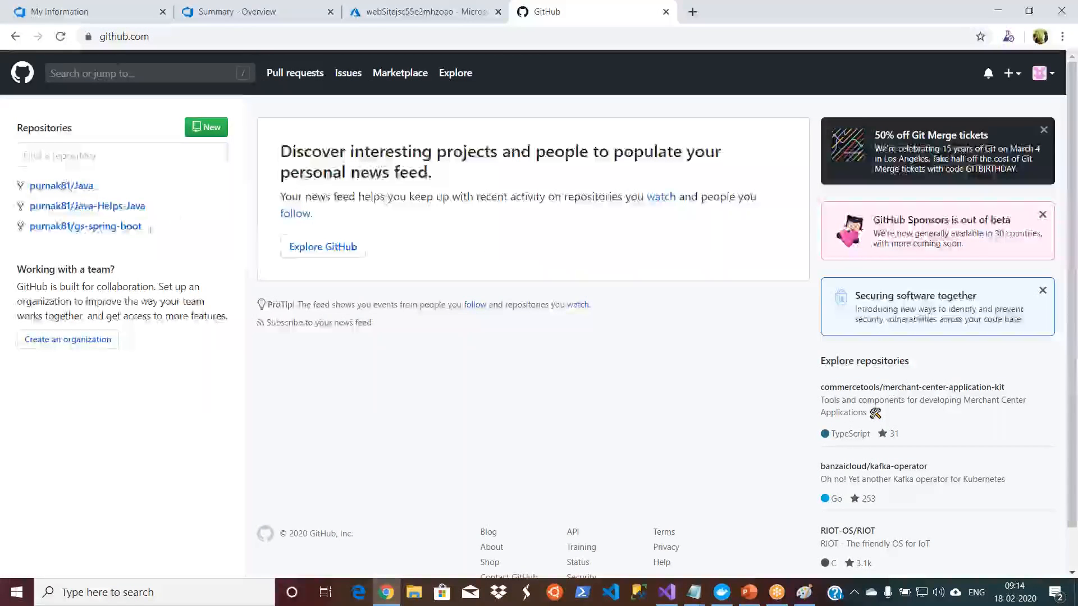
mouse_move(105, 230)
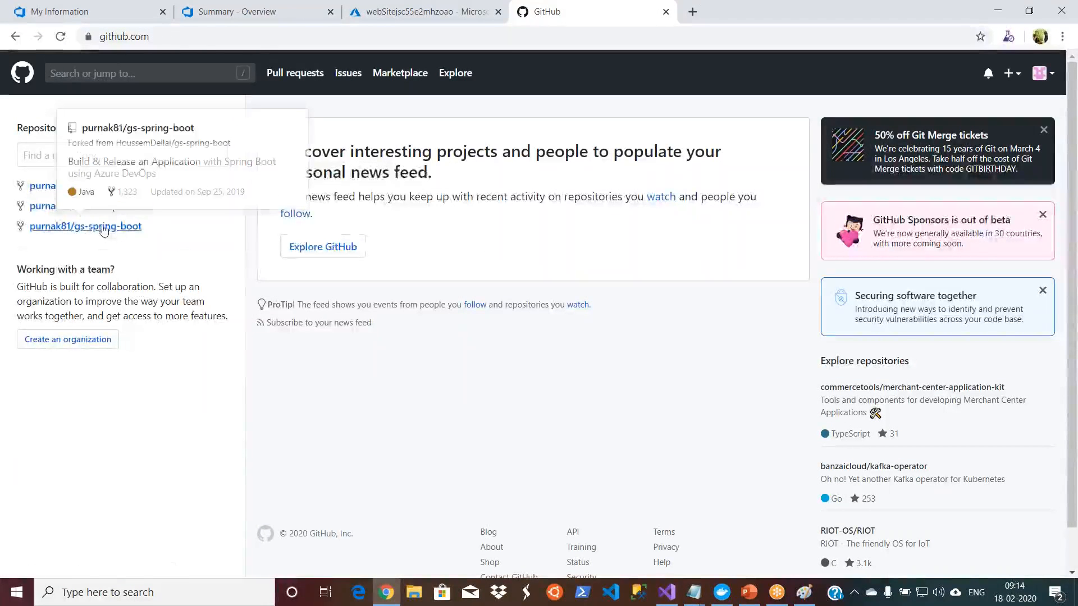
mouse_move(156, 213)
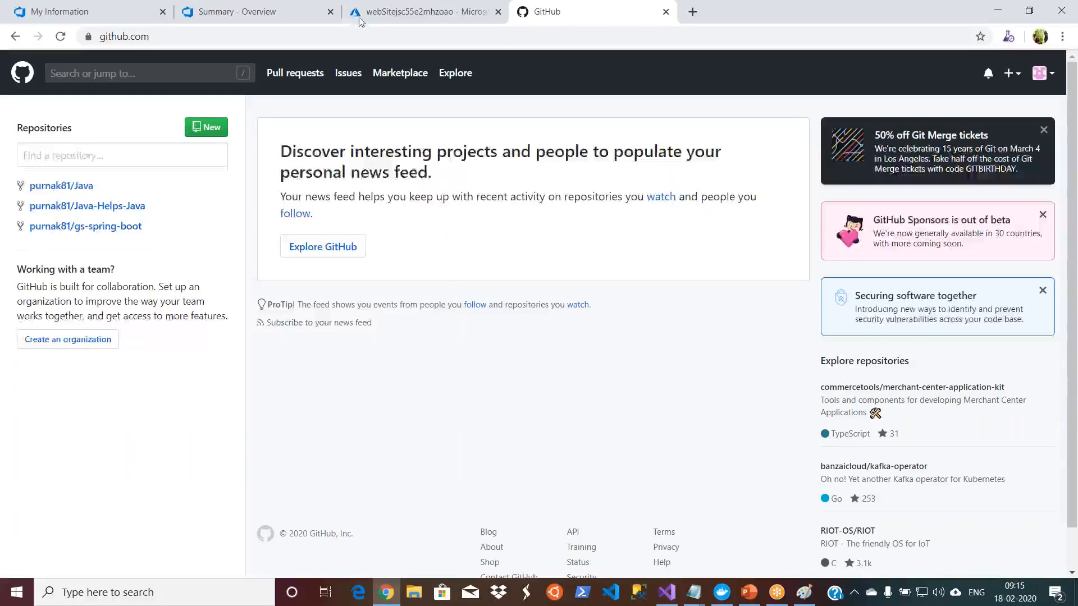
Step: Start a new DemoJava build pipeline with the classic editor and choose GitHub as its source
left_click(264, 17)
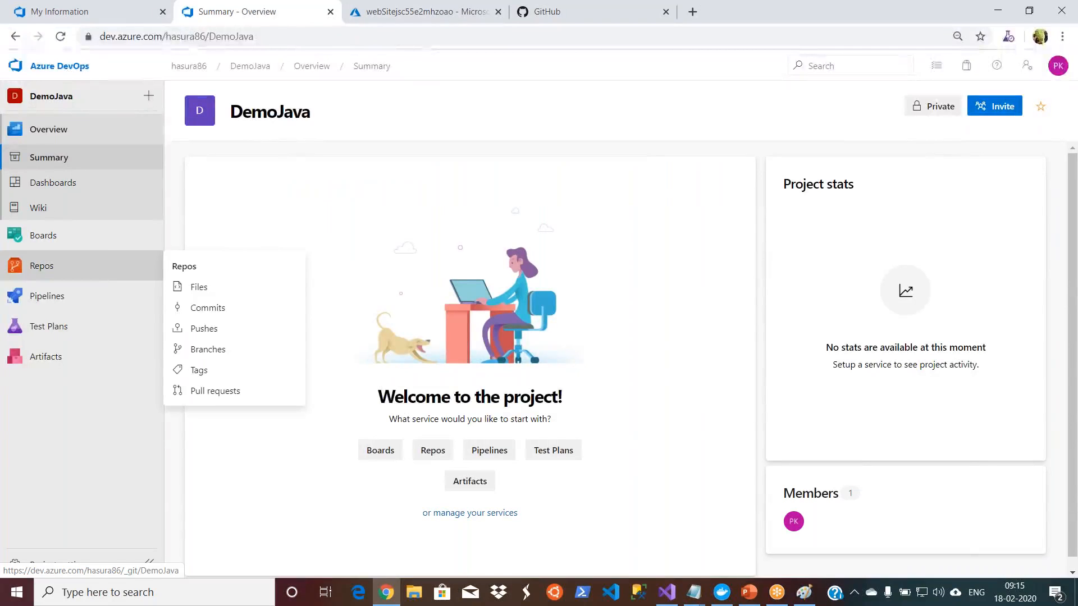
mouse_move(112, 296)
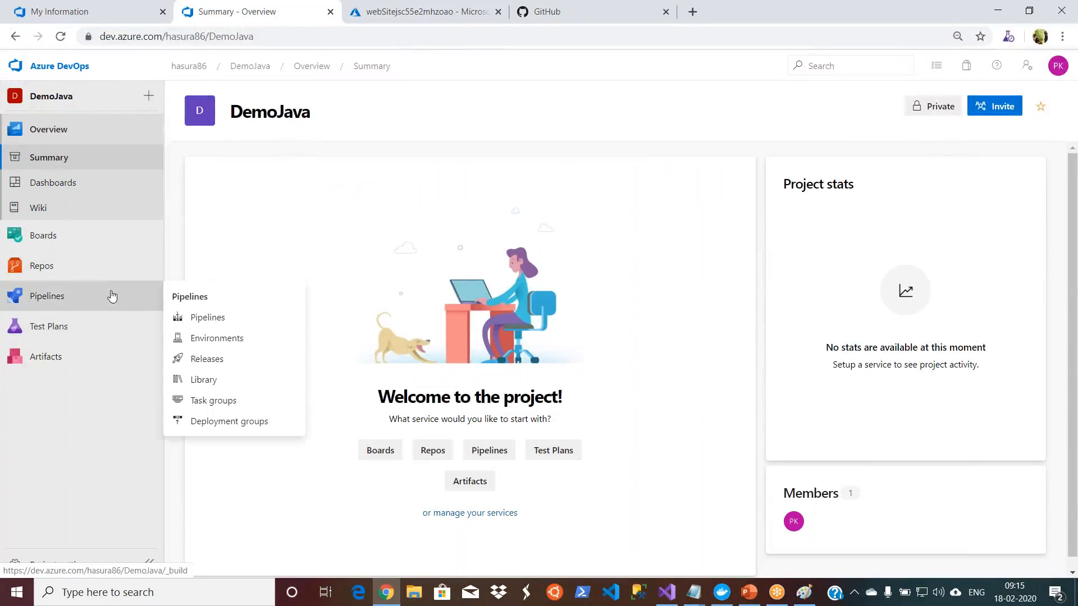
left_click(203, 319)
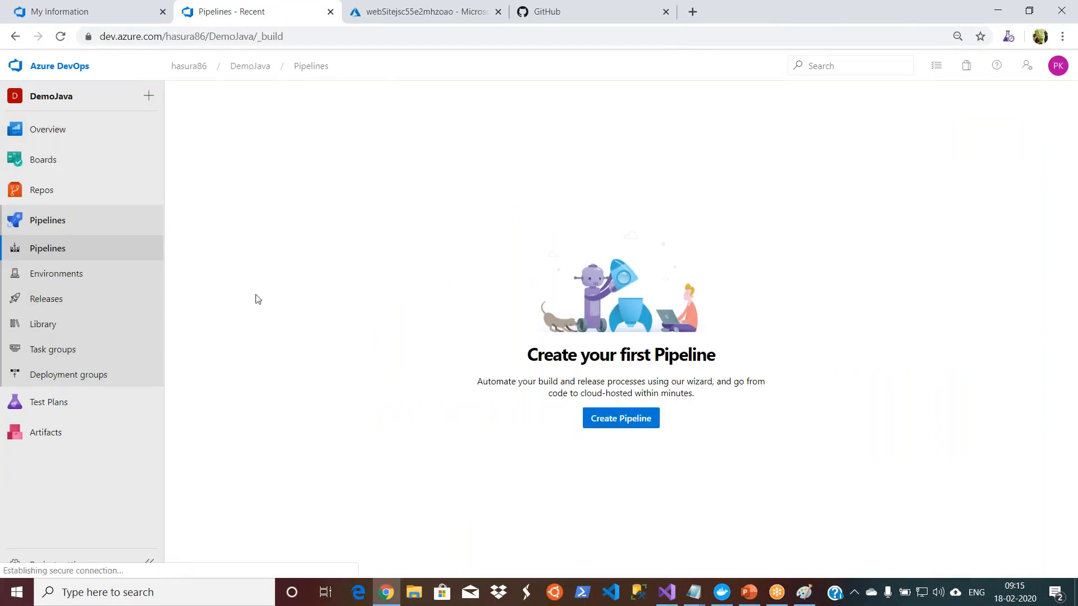
left_click(618, 421)
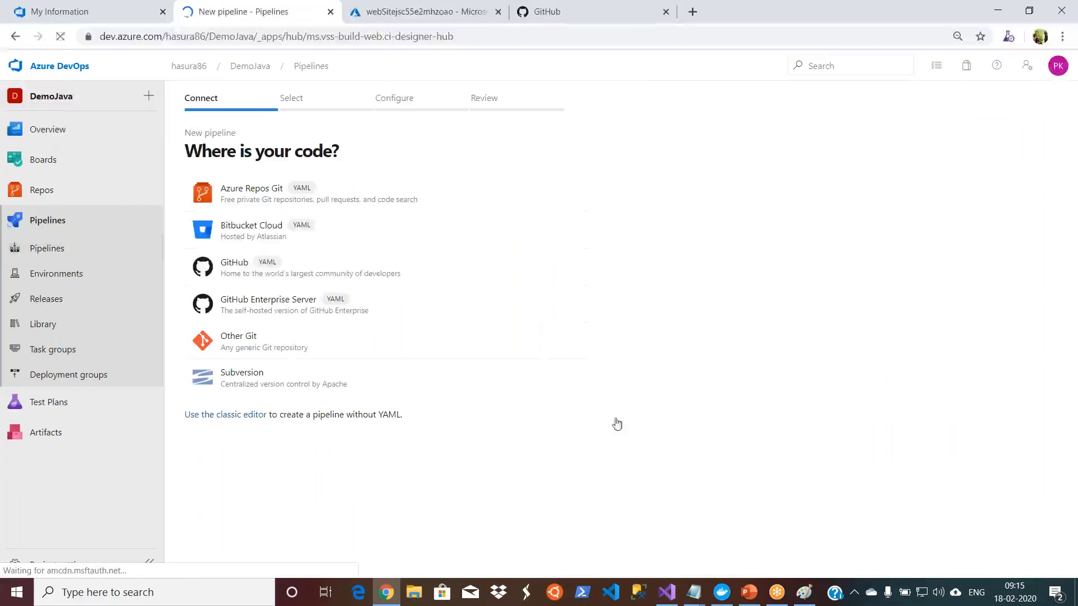
left_click(226, 415)
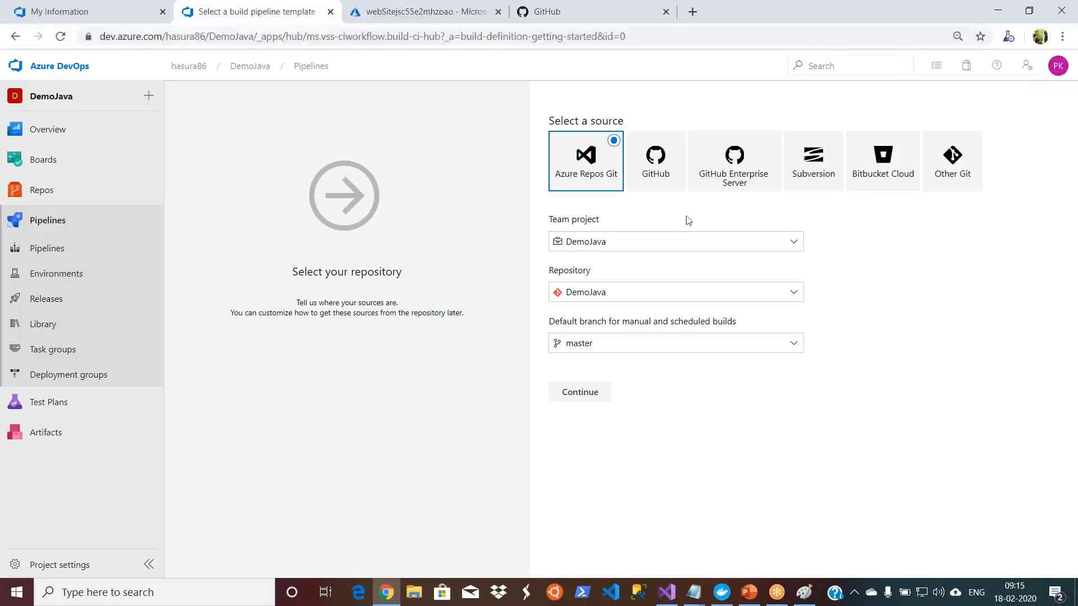
left_click(659, 176)
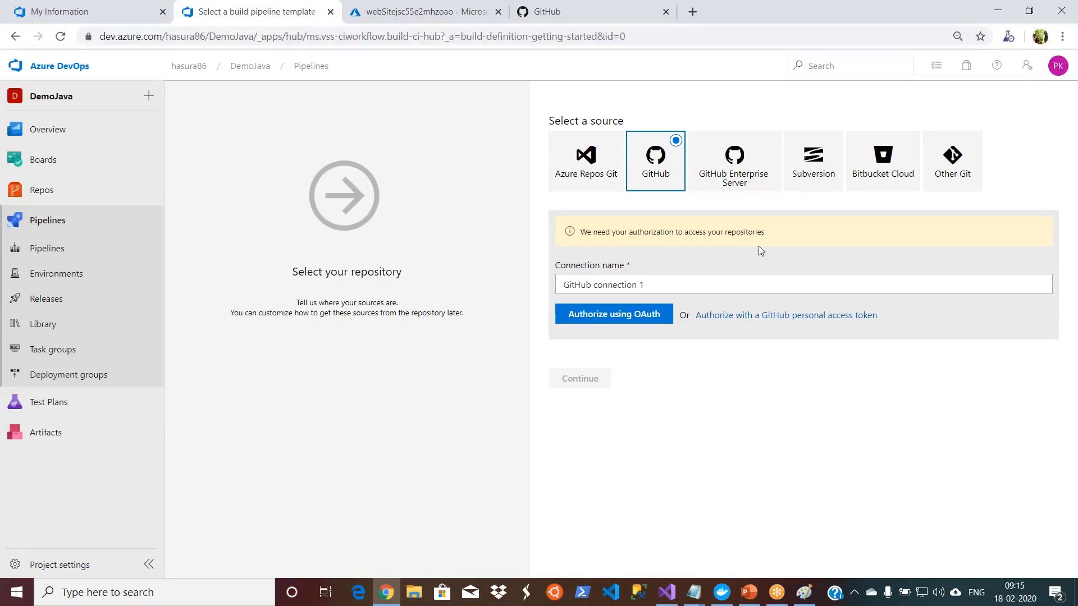
Step: Name the GitHub connection "GitHub" followed by the account owner's first name, and authorize it using OAuth
left_click(656, 286)
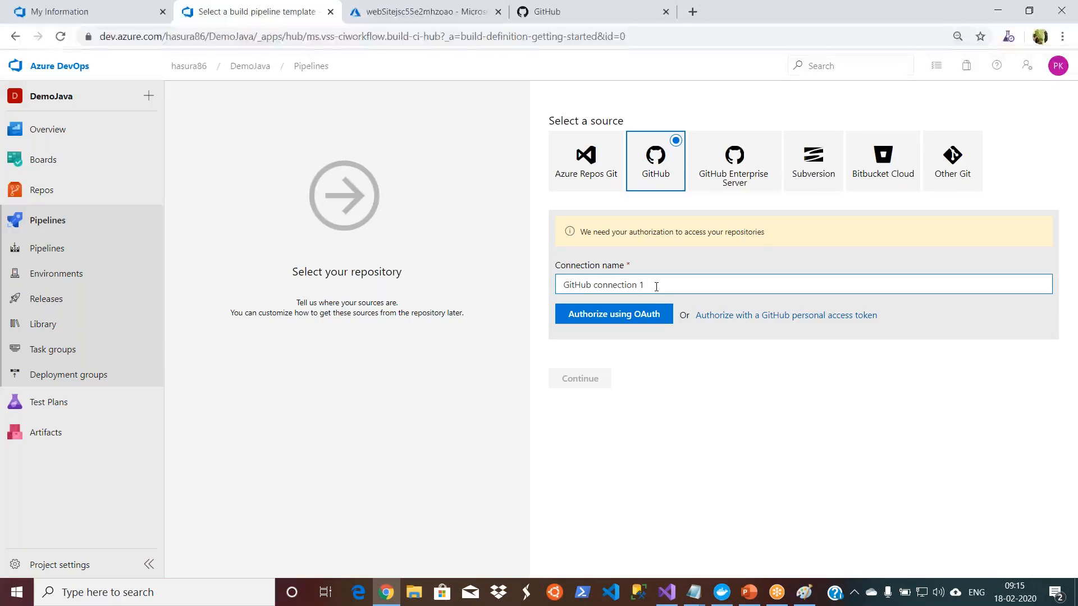
key("BackSpace")
key("BackSpace")
key("BackSpace")
key("BackSpace")
key("BackSpace")
type("Purr")
left_click(627, 316)
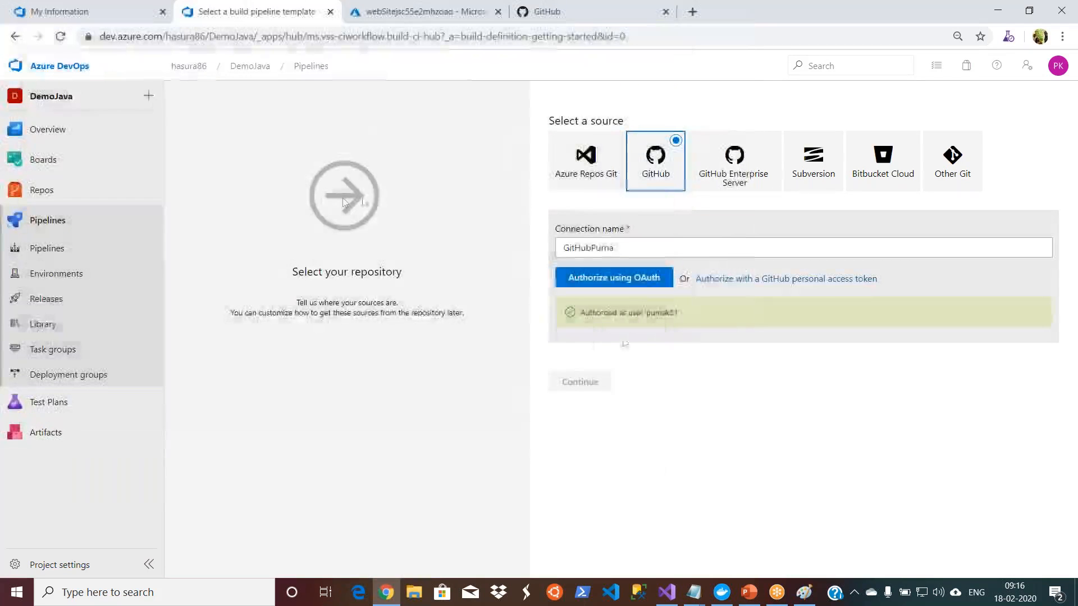
Step: Add another service connection named GitHub connection 2 for the pipeline source and authorize it using OAuth
left_click(802, 229)
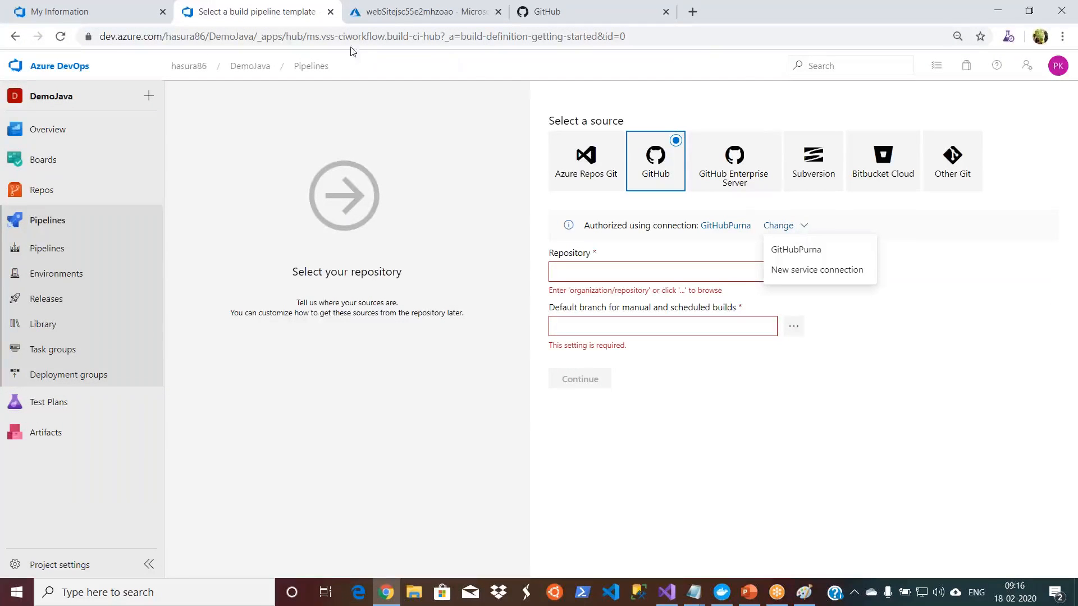
left_click(720, 249)
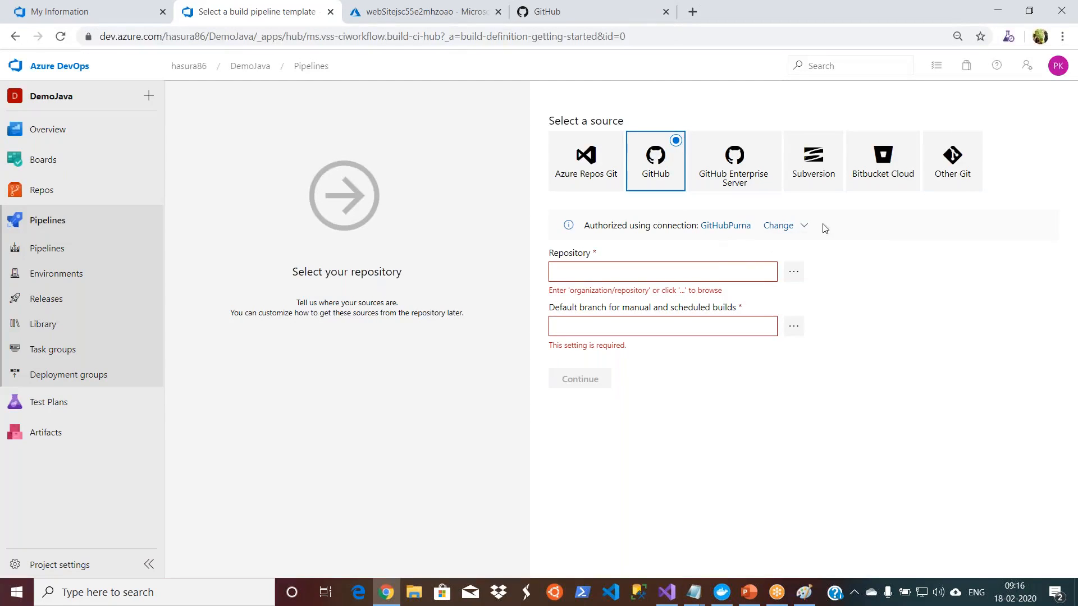
left_click(805, 227)
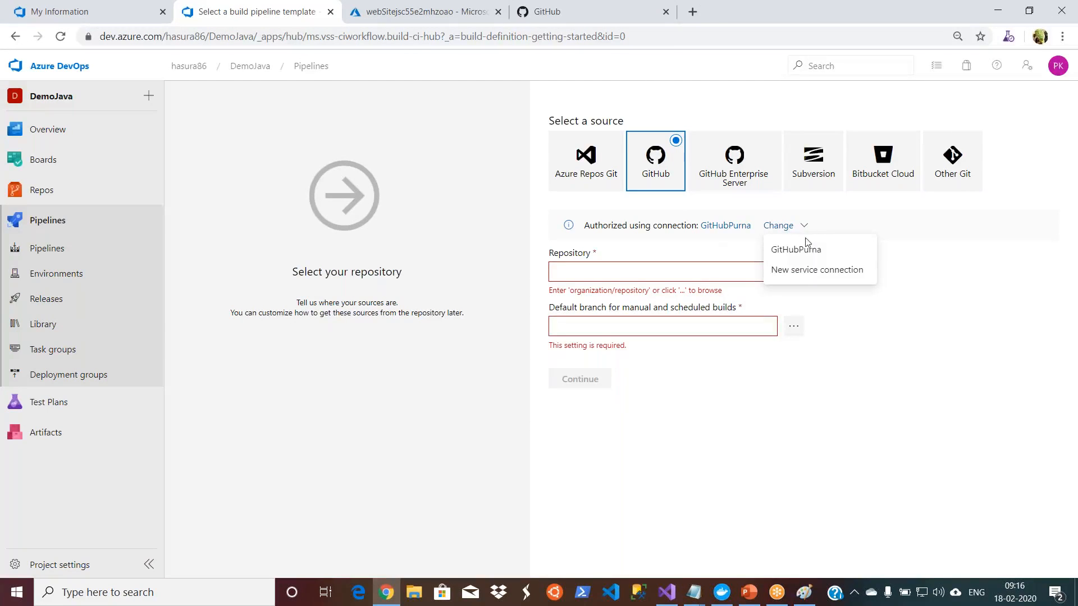
left_click(811, 270)
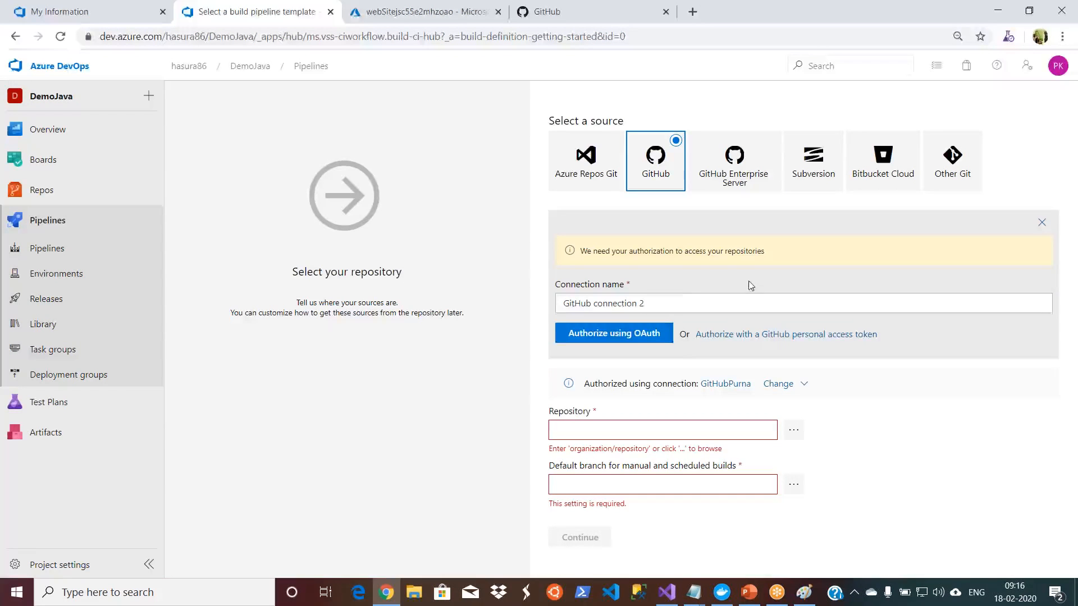
left_click(693, 298)
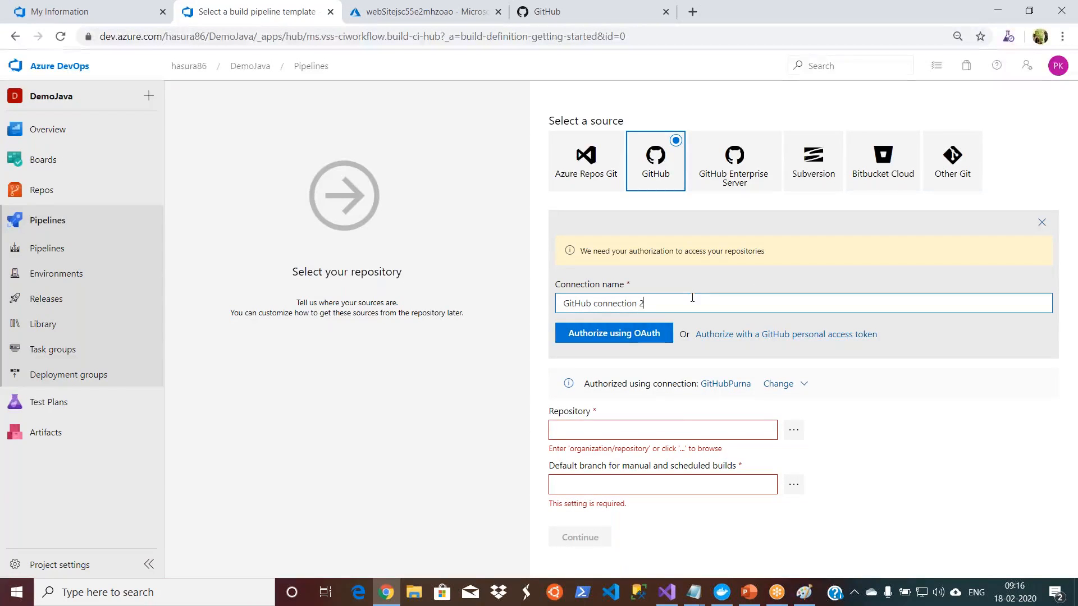
left_click(629, 335)
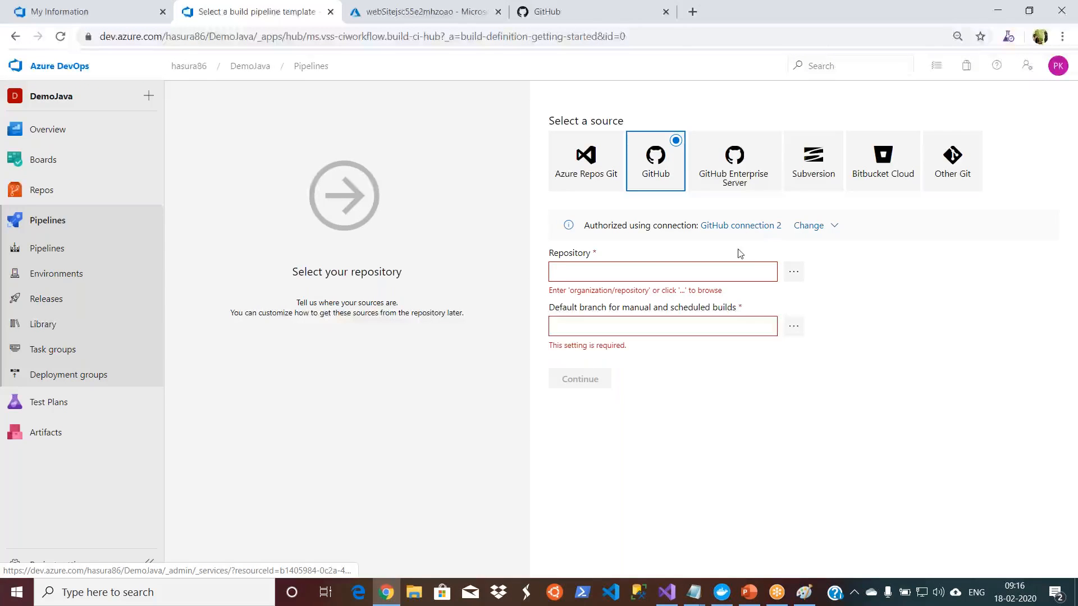
Step: Choose the gs-spring-boot repository as the pipeline source, checking the repository list against GitHub
left_click(792, 274)
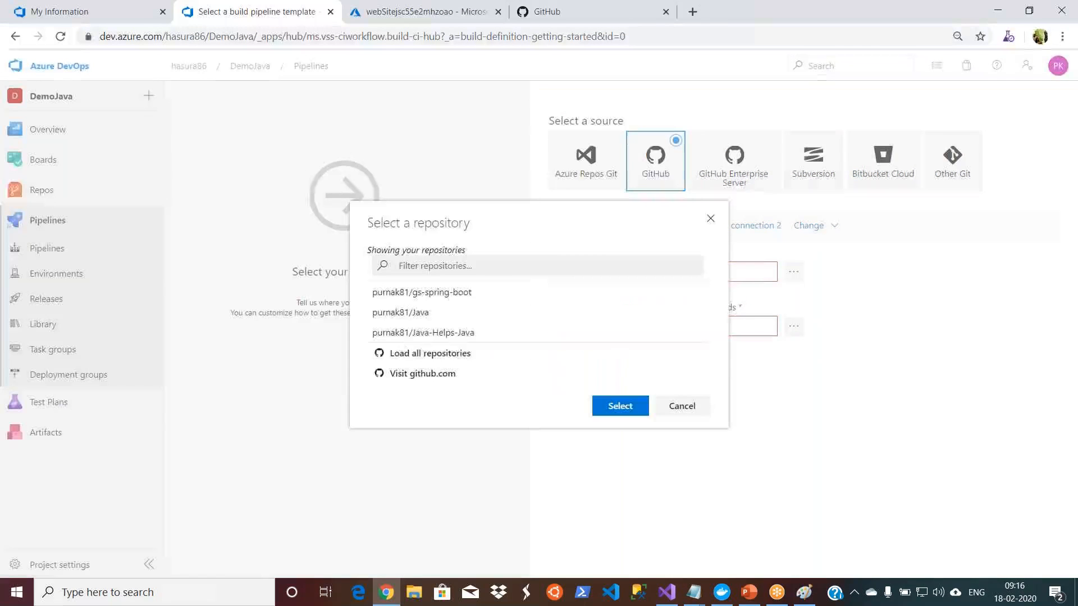
left_click(531, 17)
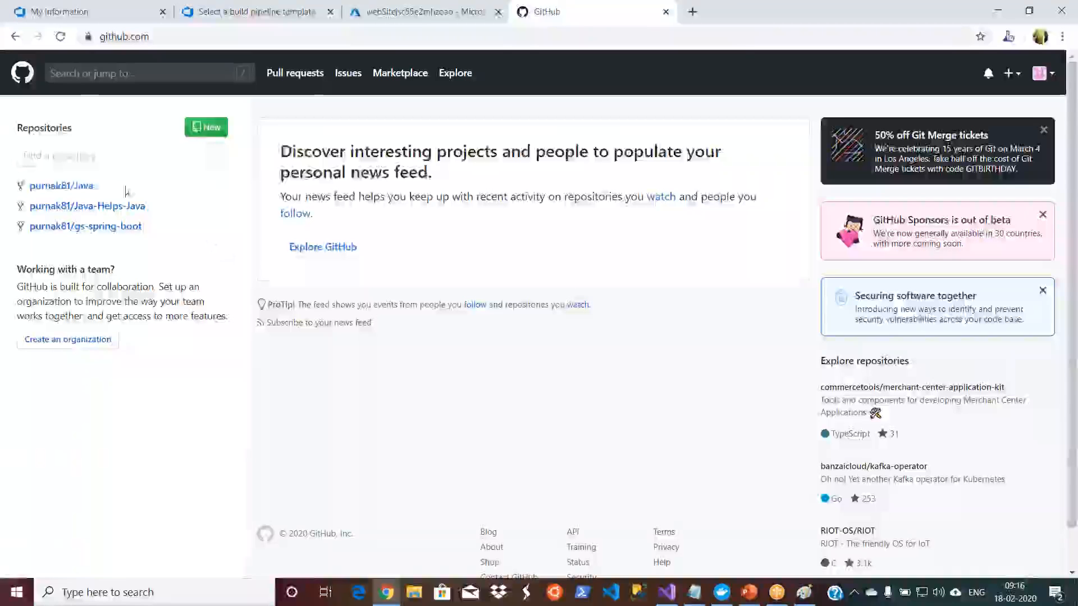
left_click(242, 11)
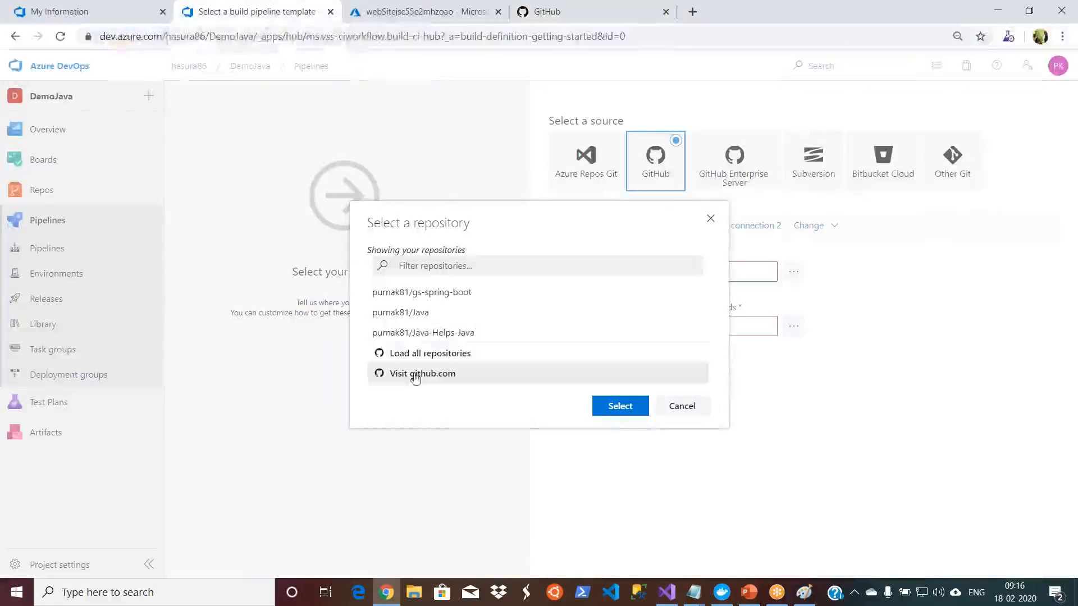
left_click(423, 294)
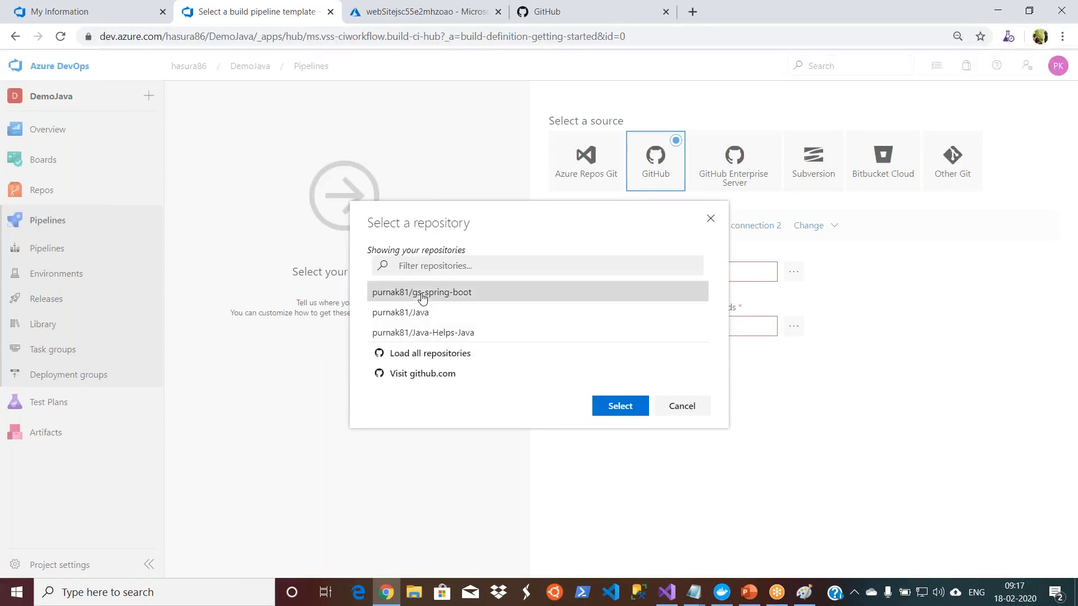
left_click(608, 407)
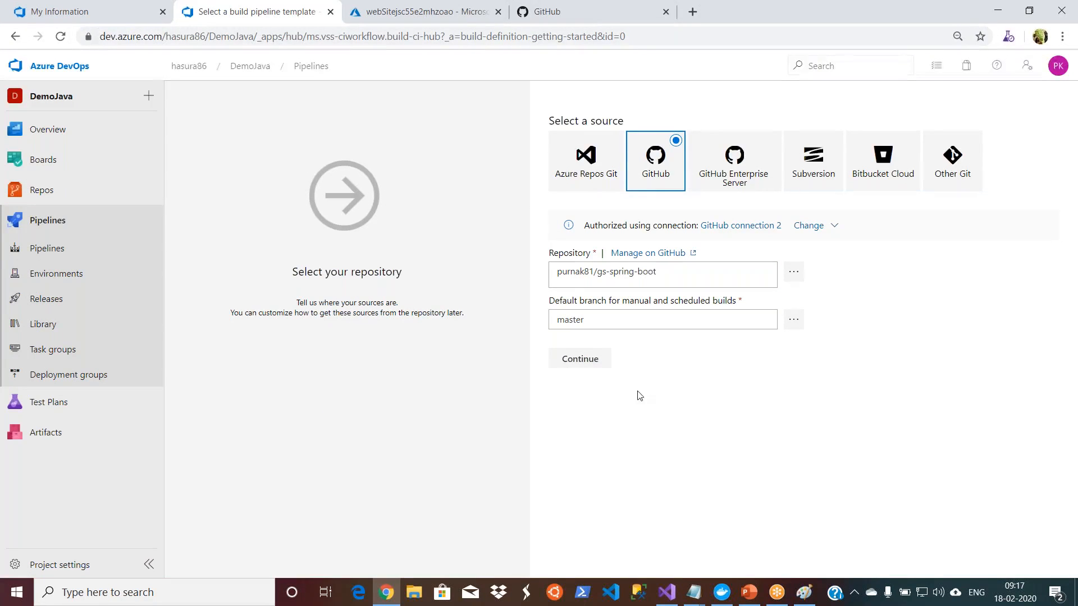
Step: Continue with the master branch, apply the Maven template and review the pipeline's Get sources settings
left_click(580, 365)
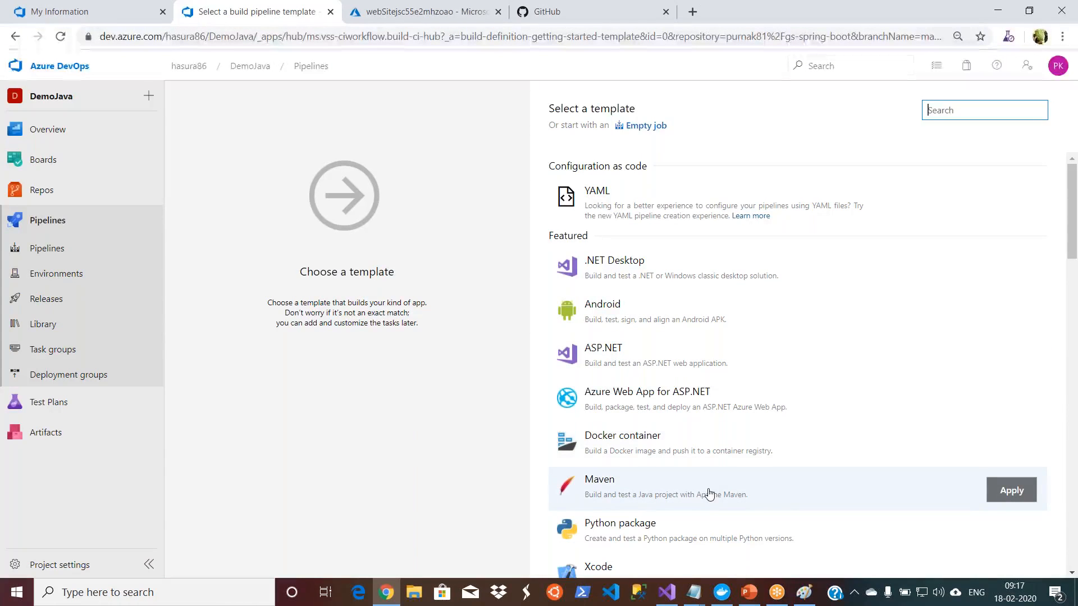
left_click(816, 494)
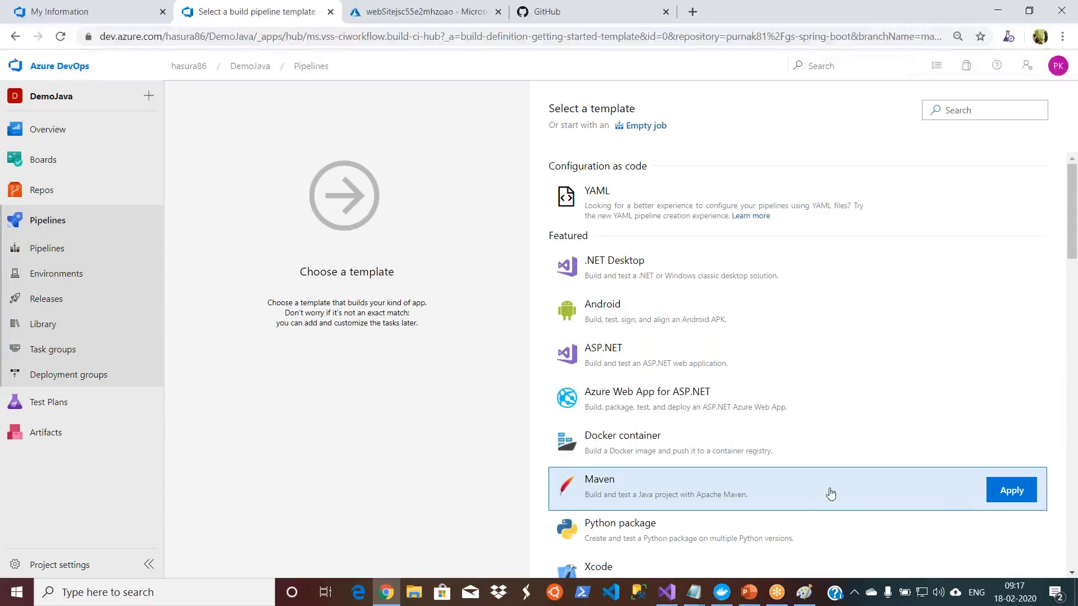
left_click(1012, 492)
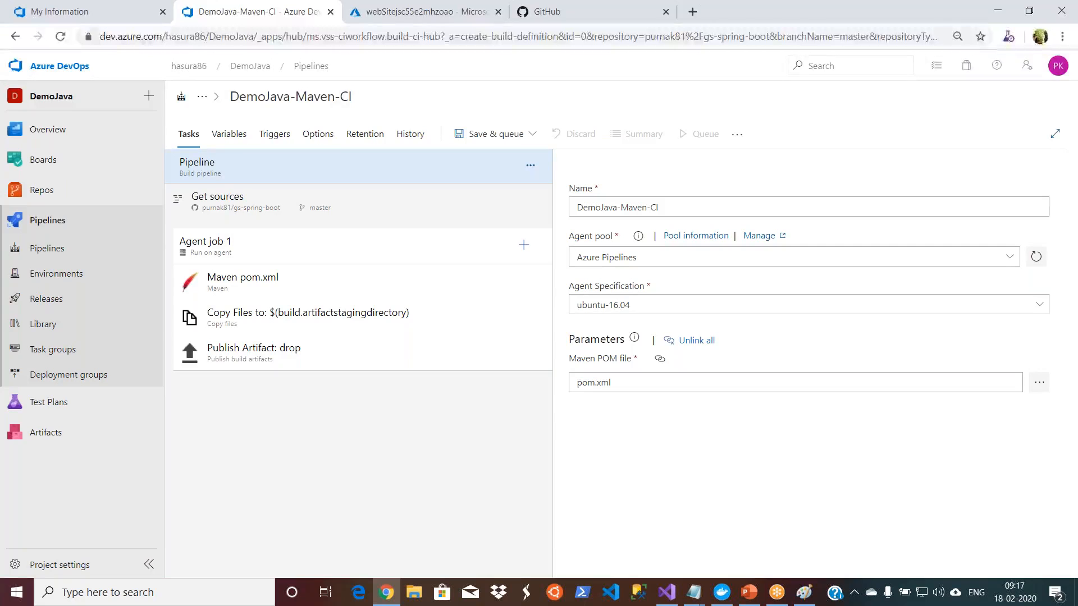
left_click(306, 211)
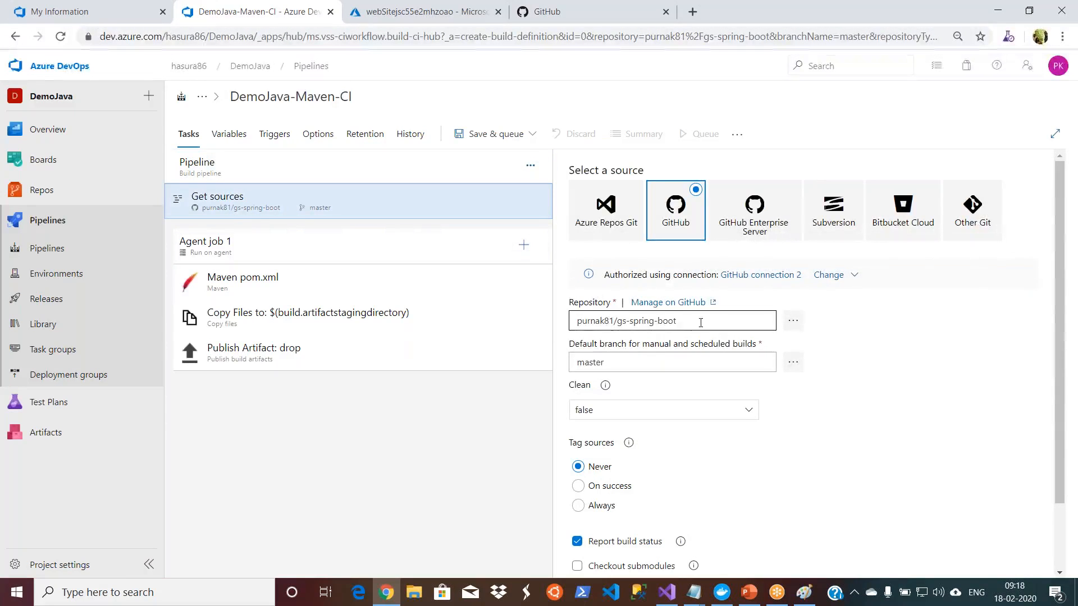
Step: Unlink the Maven task's POM file setting from the pipeline parameter and select app/pom.xml from the repository
left_click(314, 279)
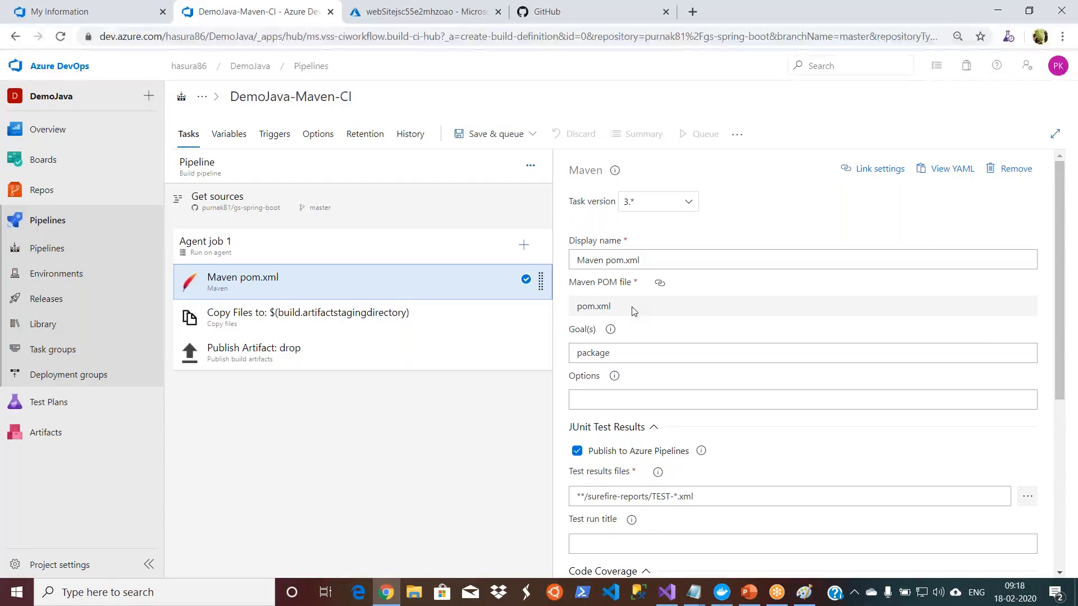
left_click(660, 285)
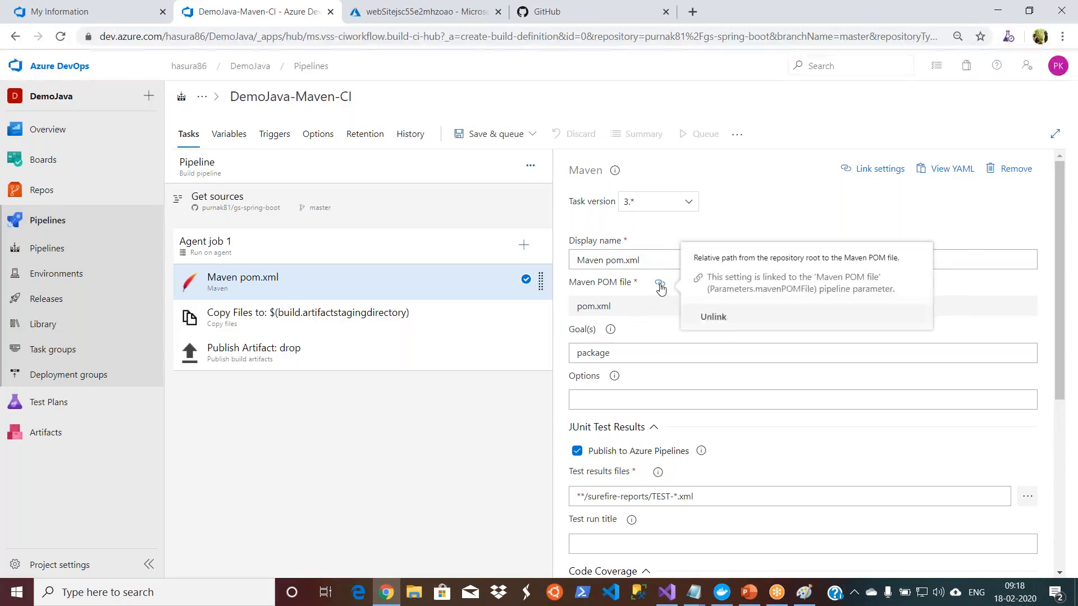
left_click(714, 318)
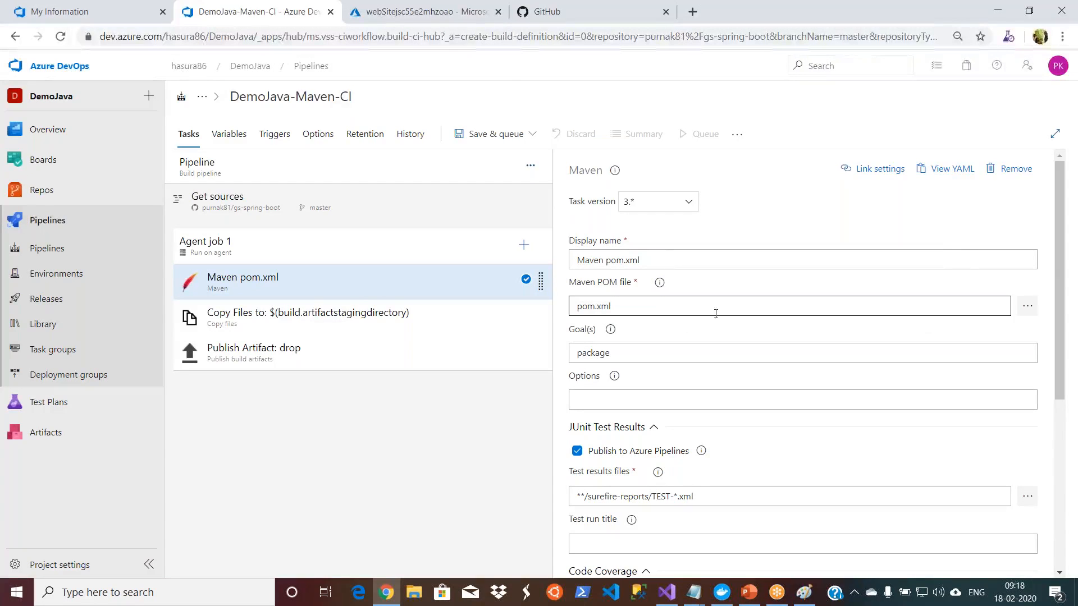
left_click(1027, 311)
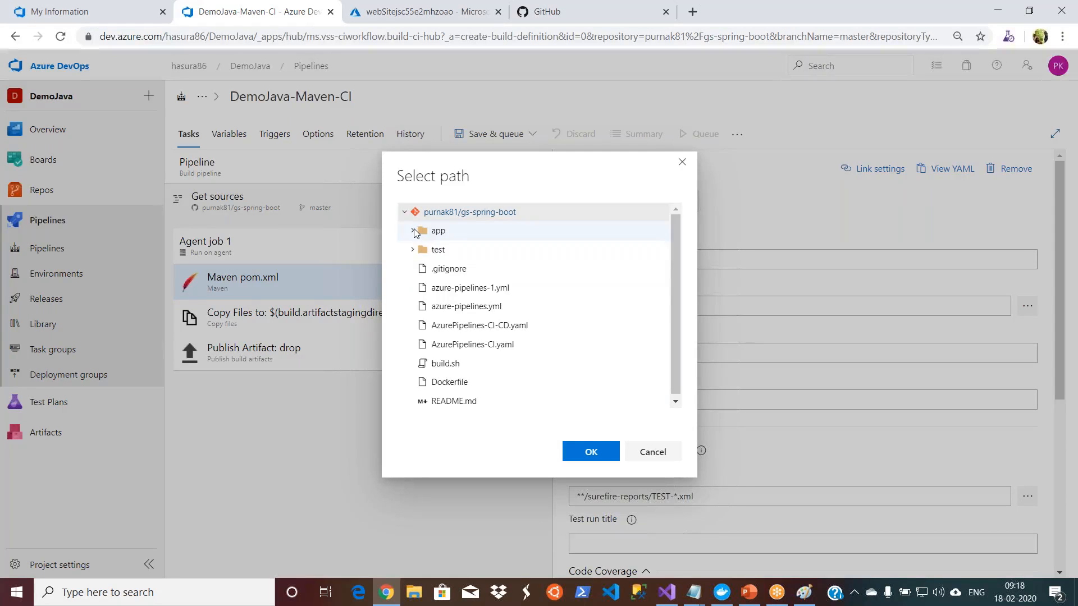
left_click(414, 231)
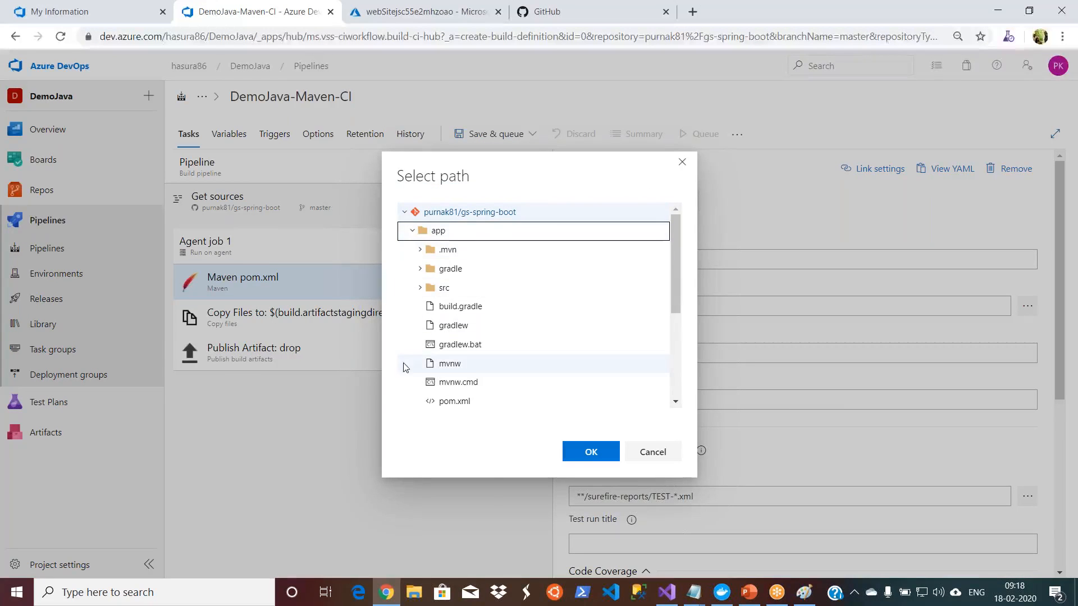
left_click(458, 402)
left_click(591, 452)
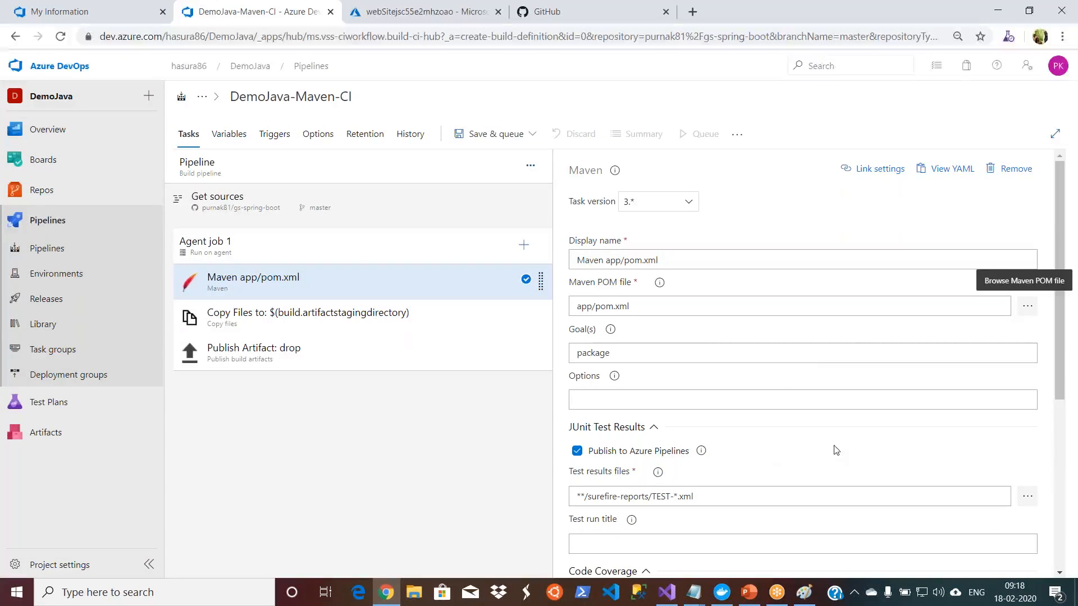
scroll(1063, 400, "down", 2)
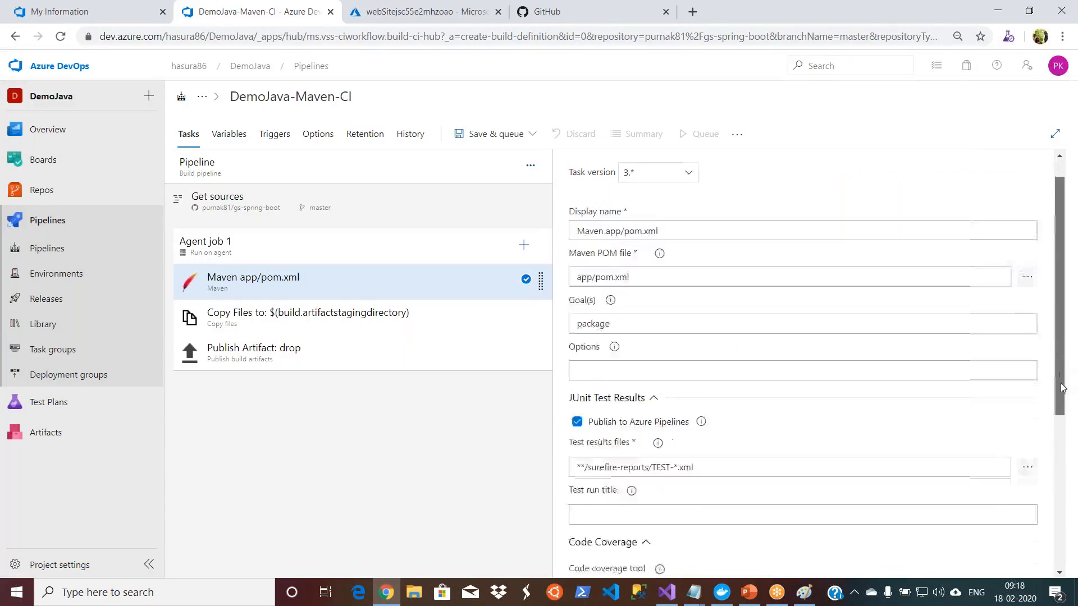
Step: Save the DemoJava-Maven-CI build pipeline in the root folder without a comment
scroll(1063, 400, "up", 4)
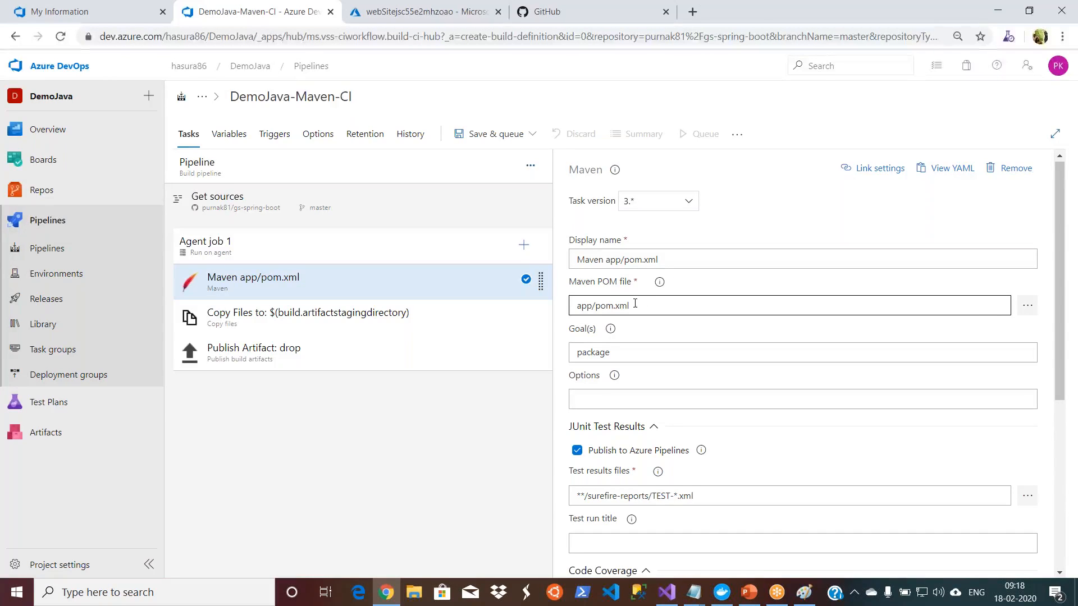
left_click(531, 134)
left_click(496, 186)
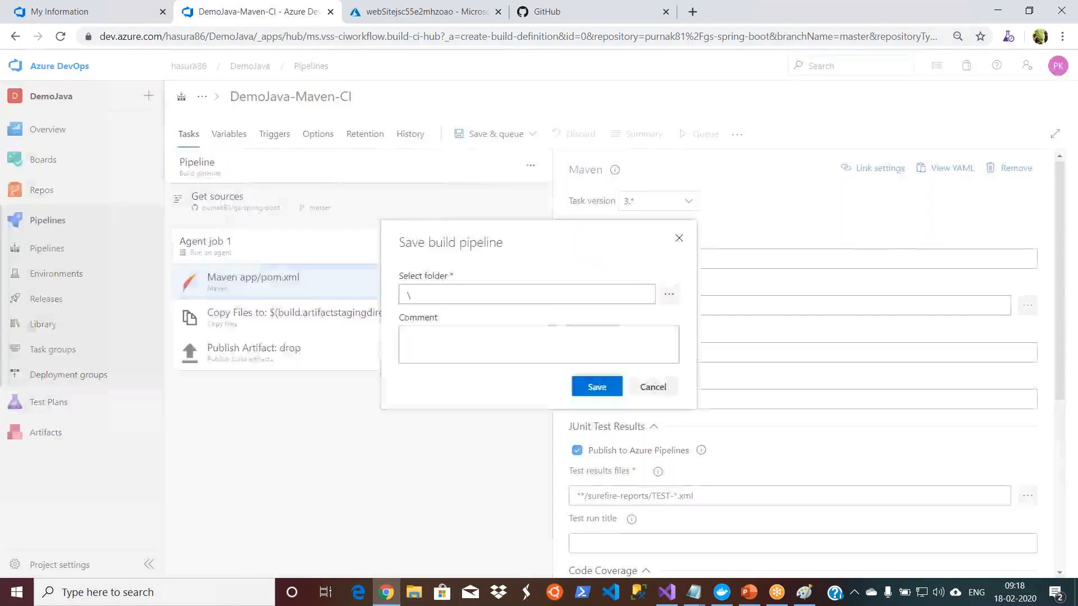
left_click(597, 386)
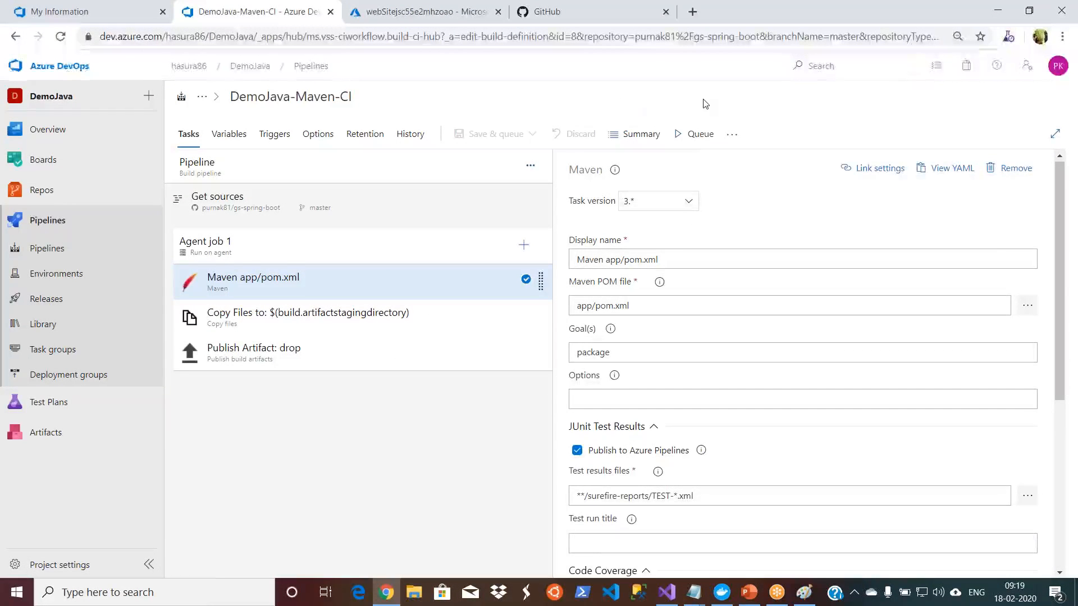
Step: Run the build on the Azure Pipelines pool with ubuntu-16.04 and the master branch, check Agent job 1's log and return to the run summary
left_click(694, 136)
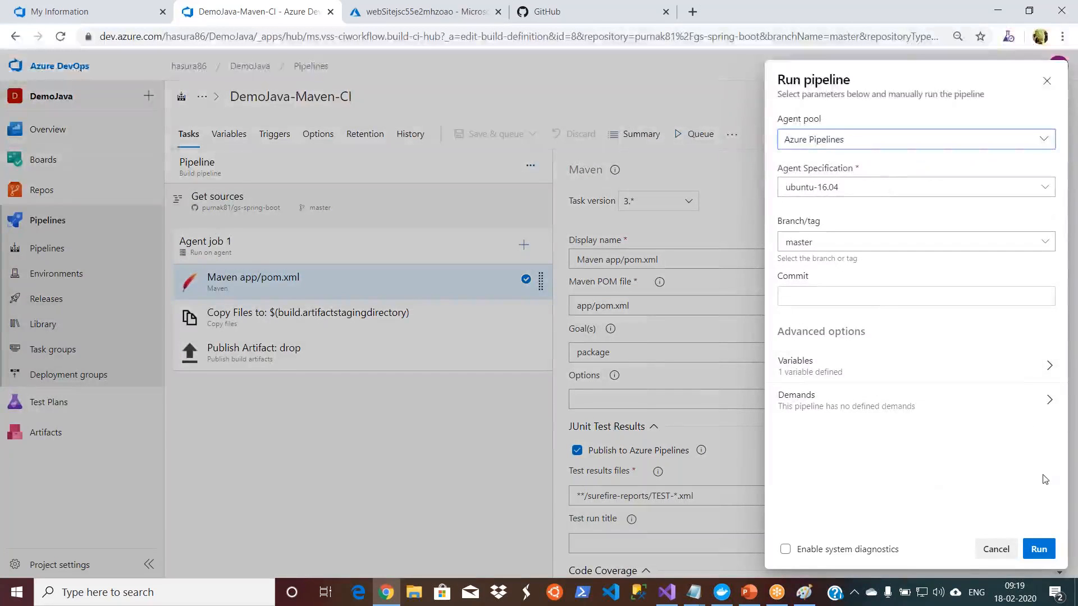
left_click(1039, 550)
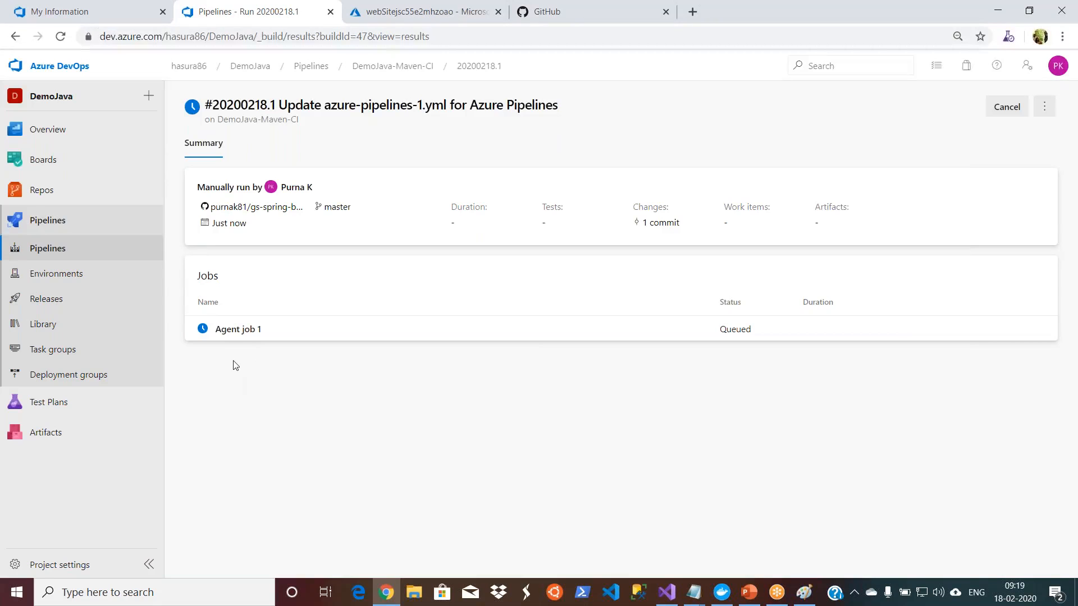
left_click(252, 334)
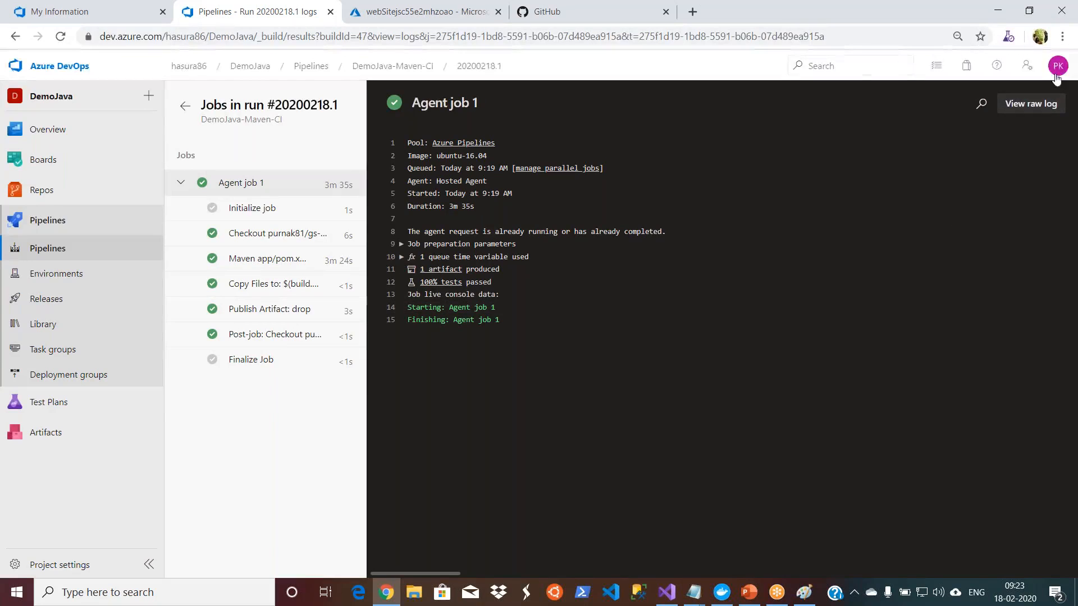
left_click(185, 112)
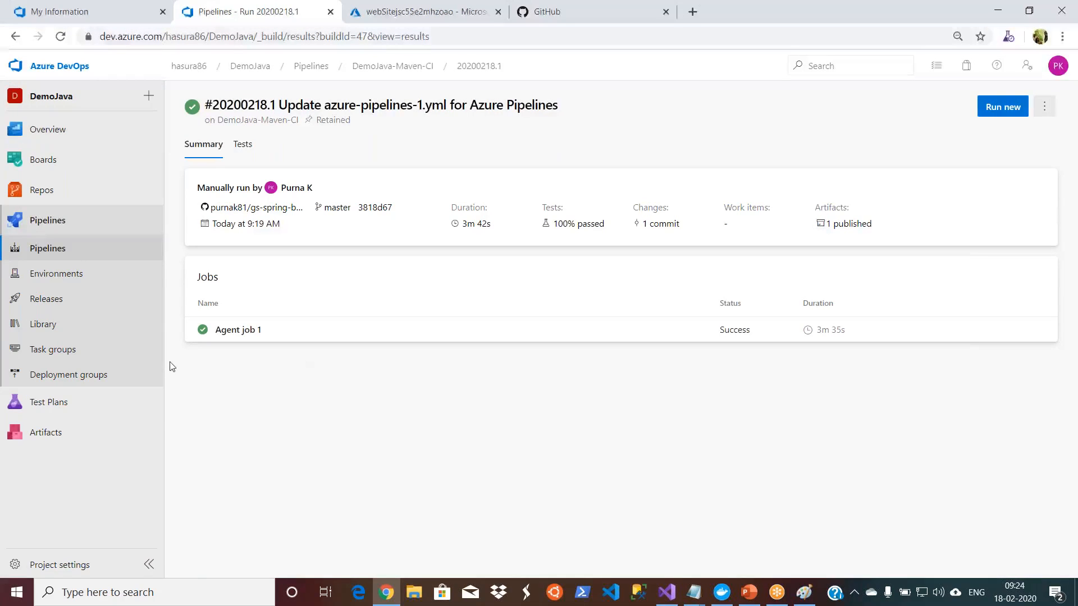
Step: Create a new release pipeline from the Deploy a Java app to Azure App Service template, keeping Stage 1 as the stage name
left_click(59, 301)
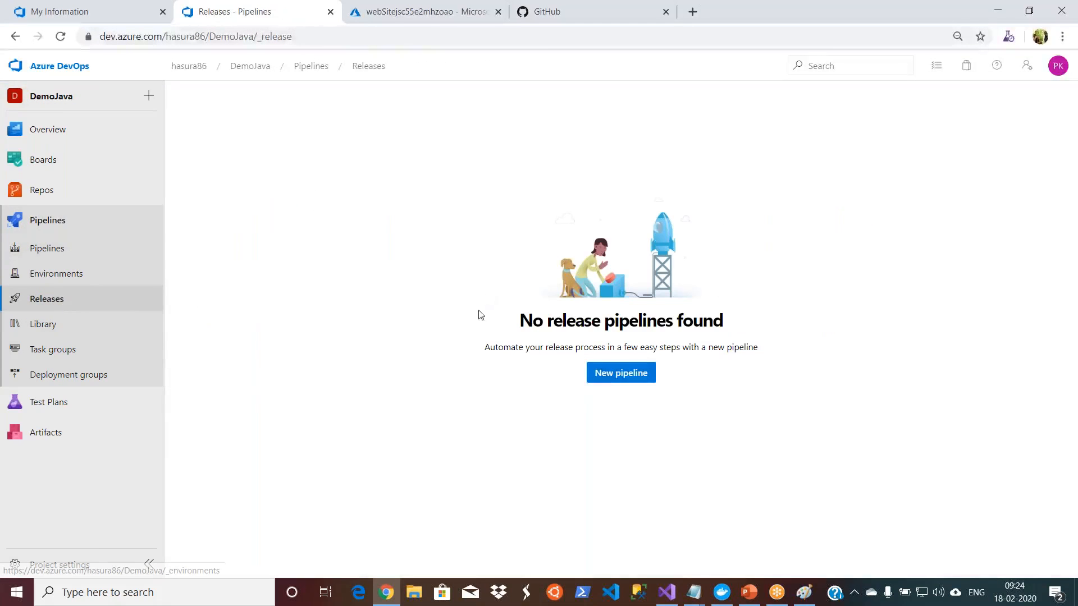
left_click(617, 383)
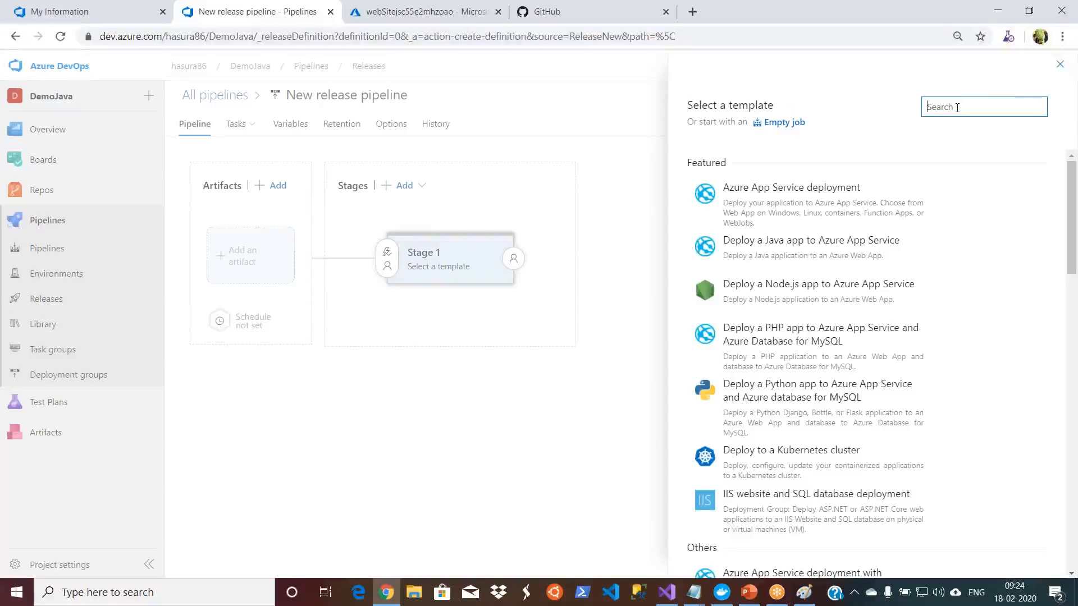
type("ja")
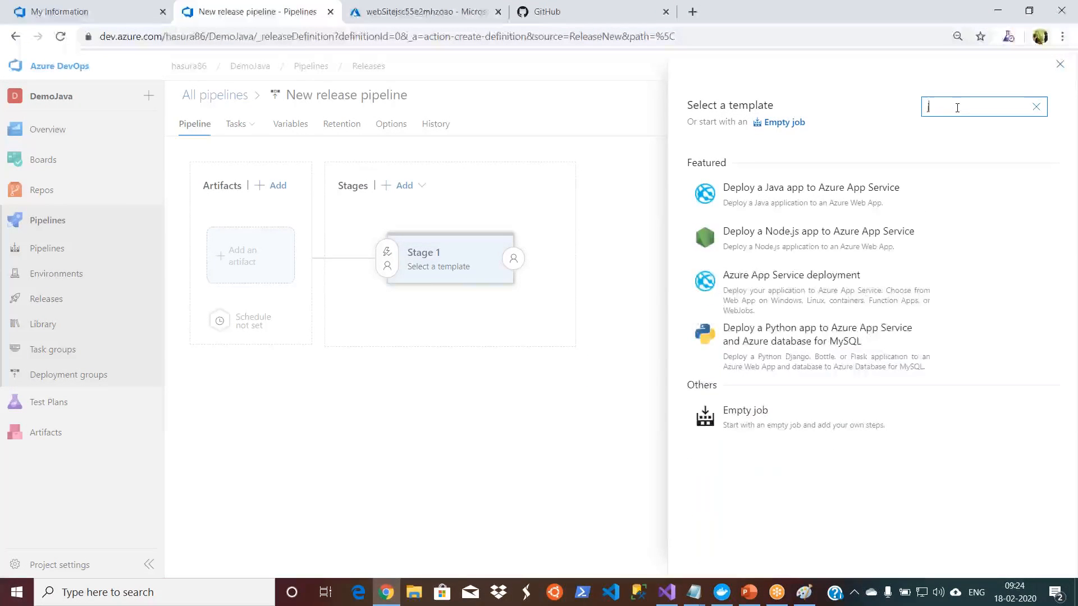
left_click(830, 197)
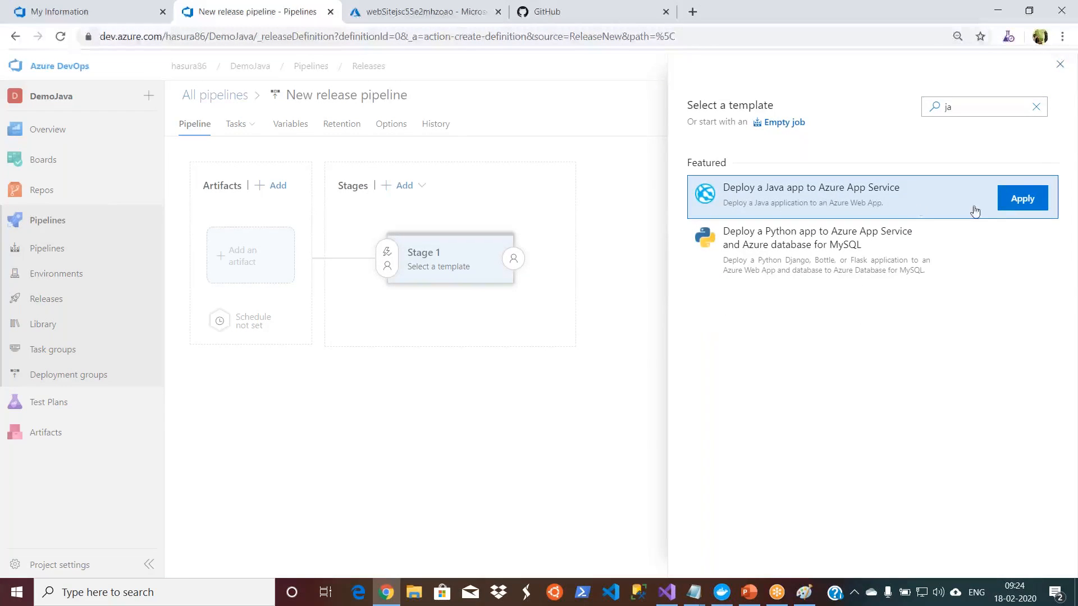
left_click(1022, 211)
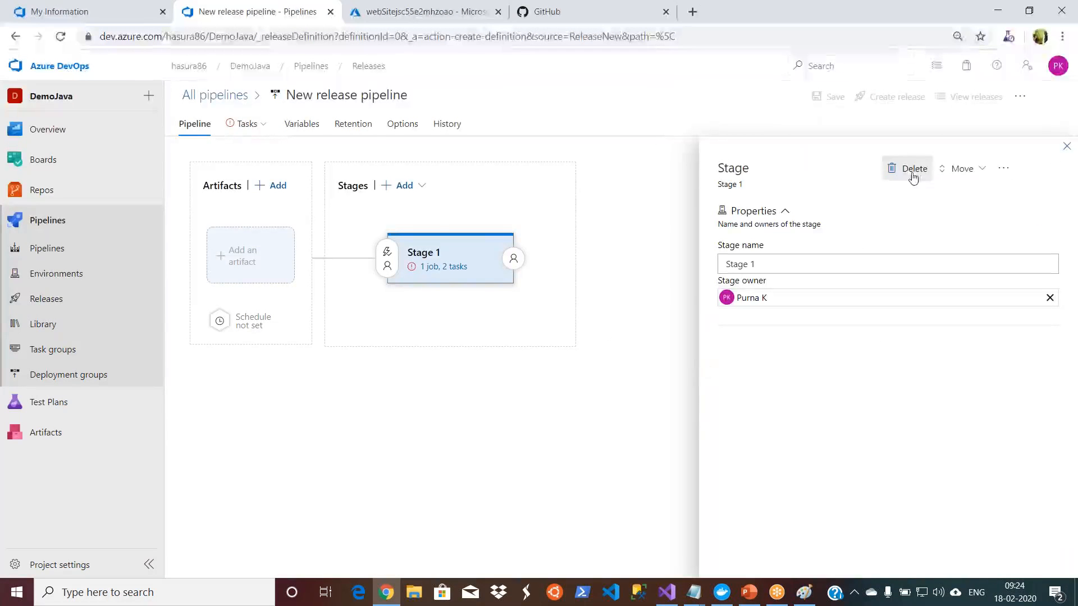
left_click(1067, 146)
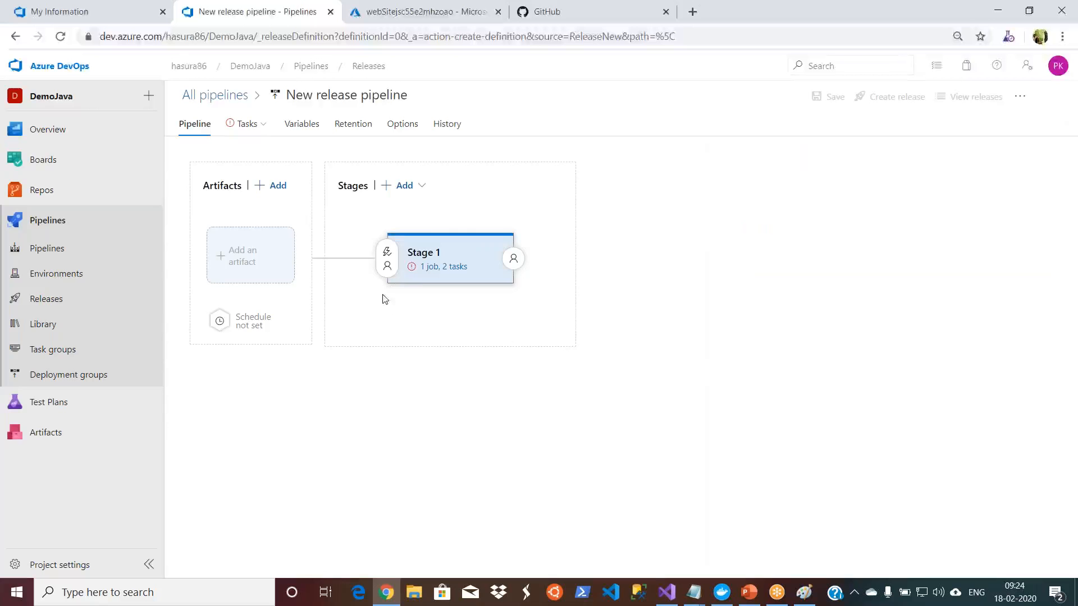
Step: In Stage 1's tasks, disable Deploy War to Azure App Service and enable Deploy Jar to Azure App Service
left_click(427, 267)
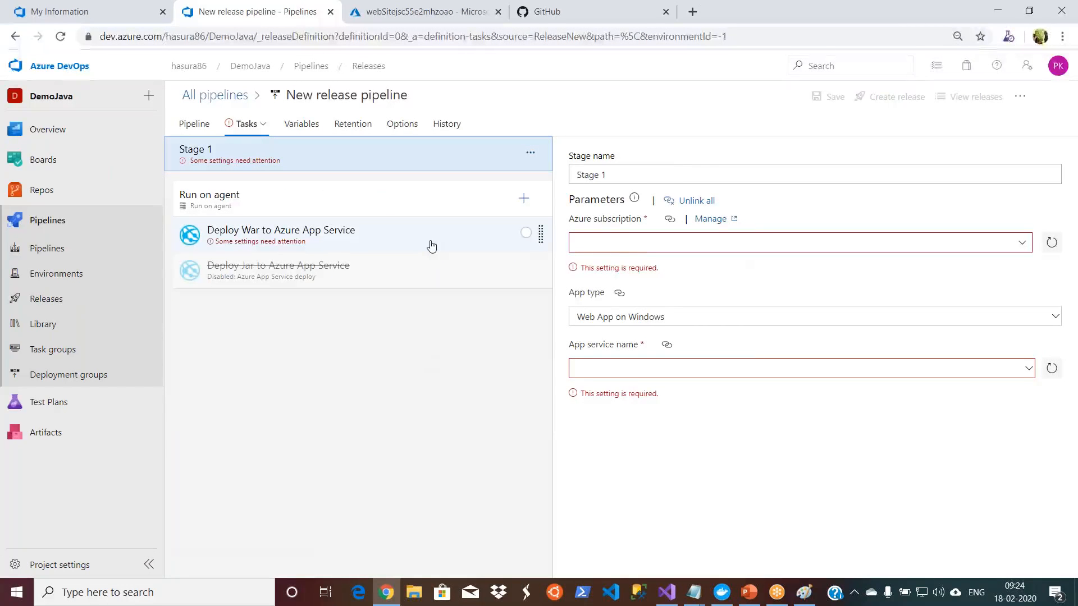
left_click(431, 245)
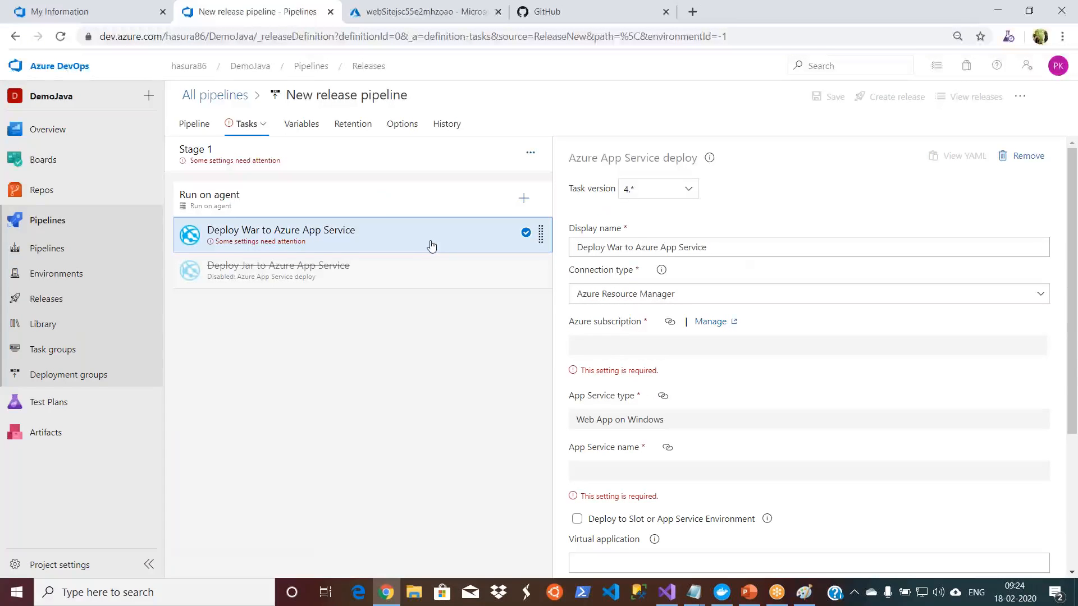
left_click(412, 272)
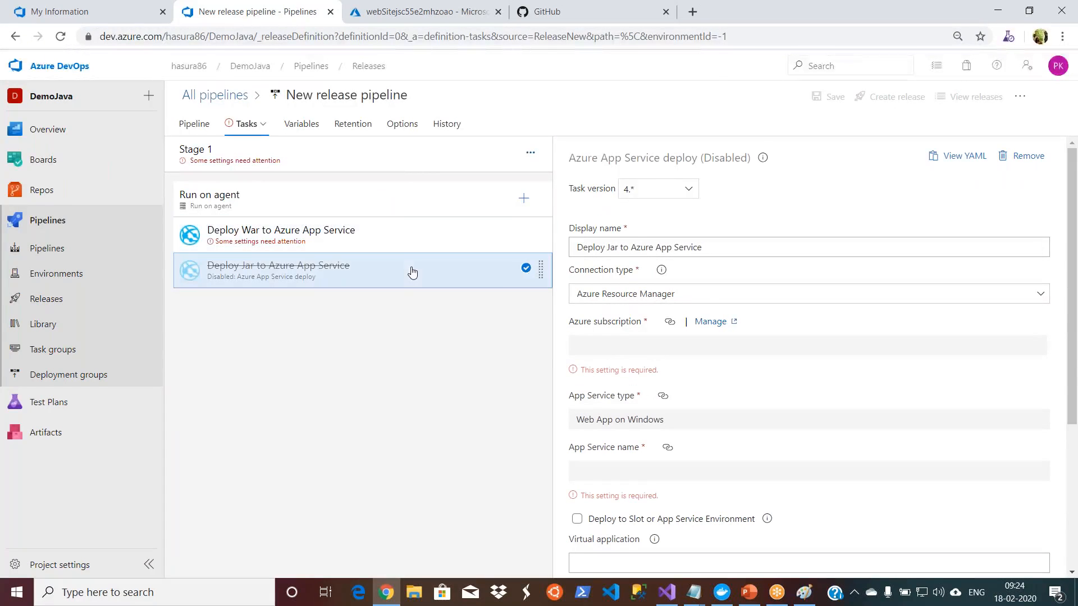
left_click(406, 238)
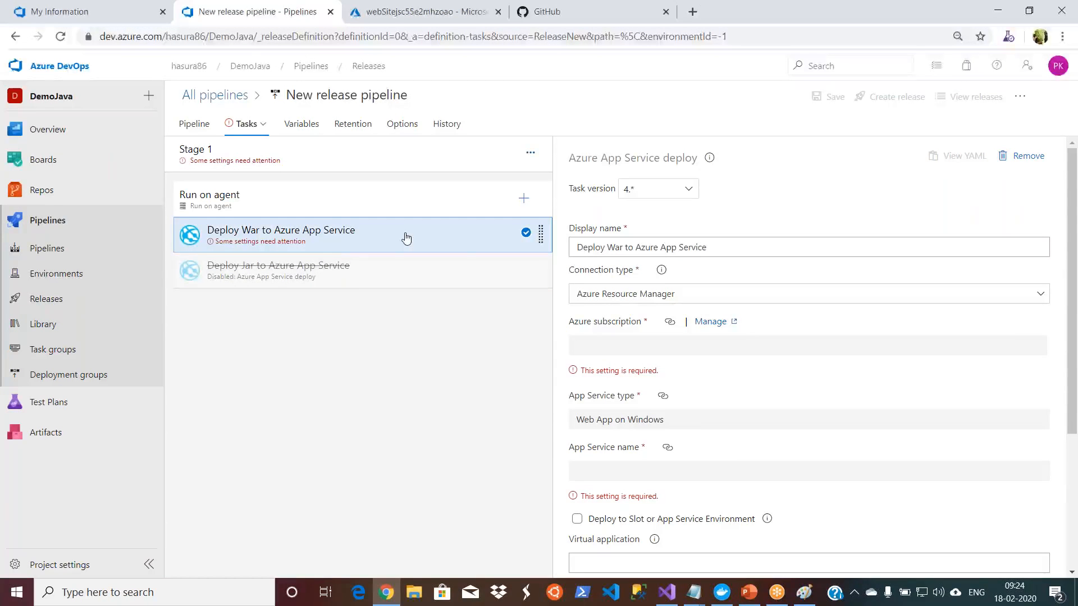
right_click(407, 239)
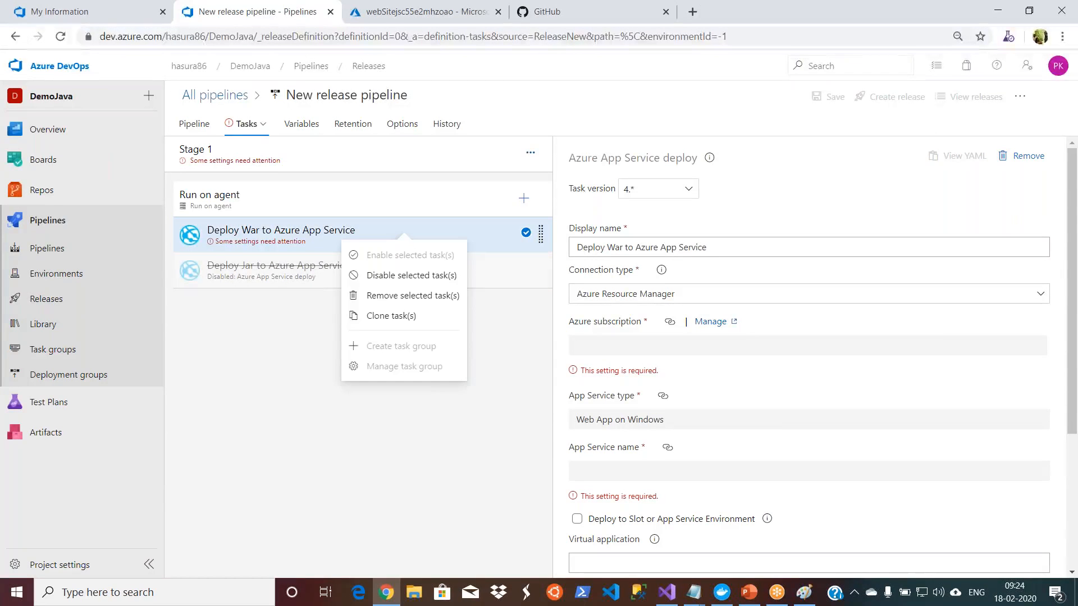
left_click(409, 276)
left_click(412, 272)
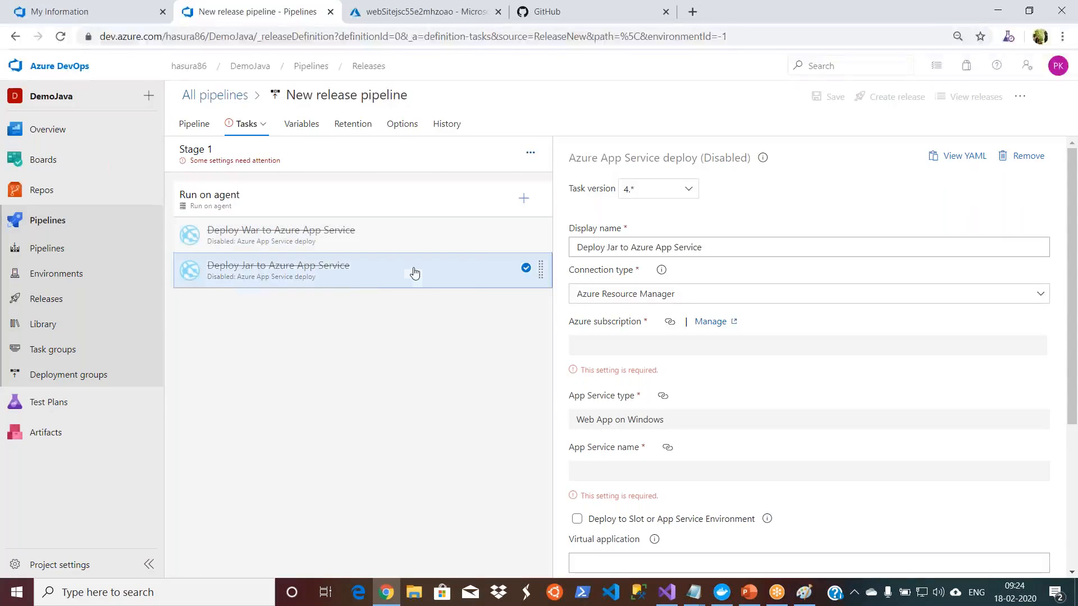
right_click(415, 273)
left_click(421, 290)
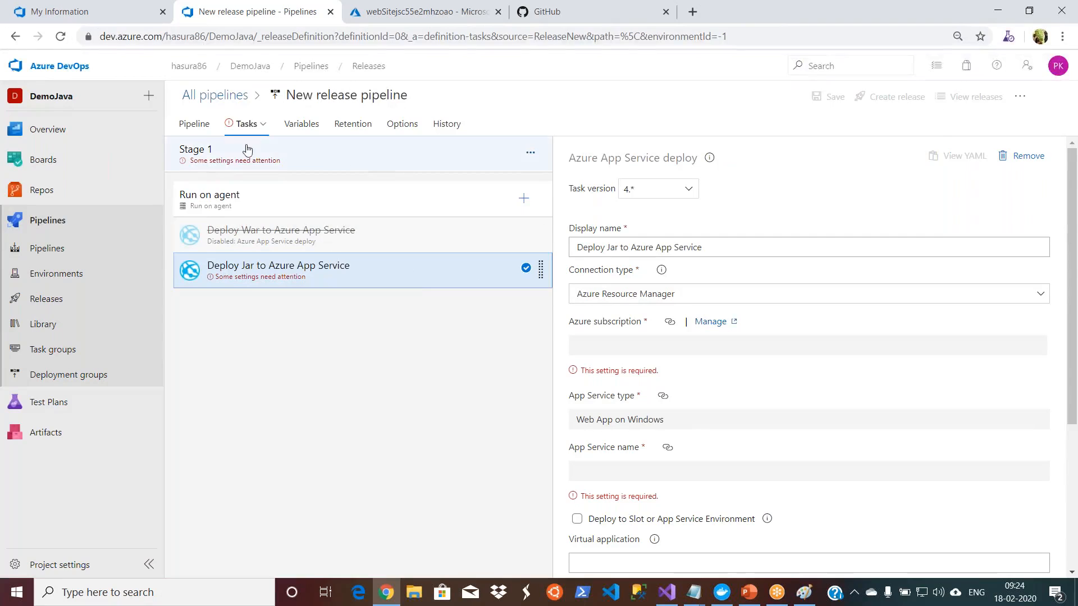
Step: Add the DemoJava-Maven-CI build as the release artifact, with Latest as the default version and the default source alias
left_click(194, 126)
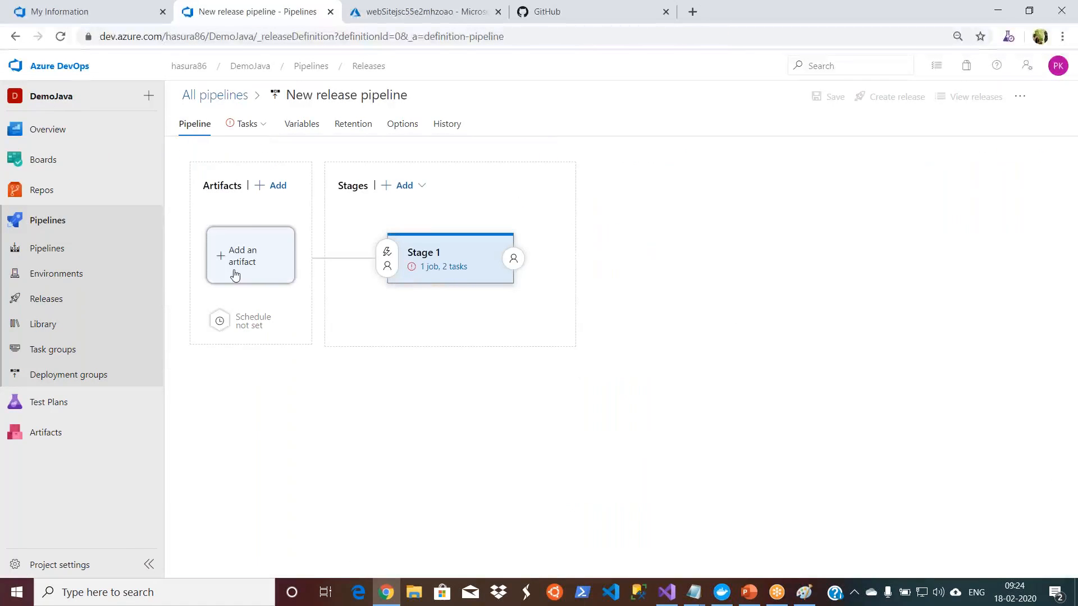
left_click(277, 189)
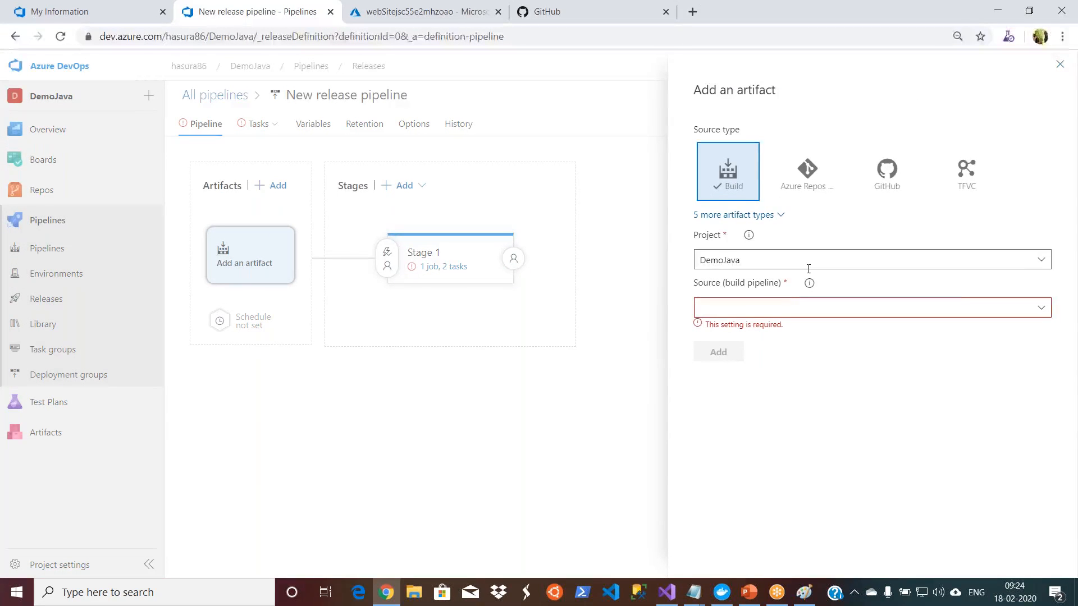
left_click(1046, 311)
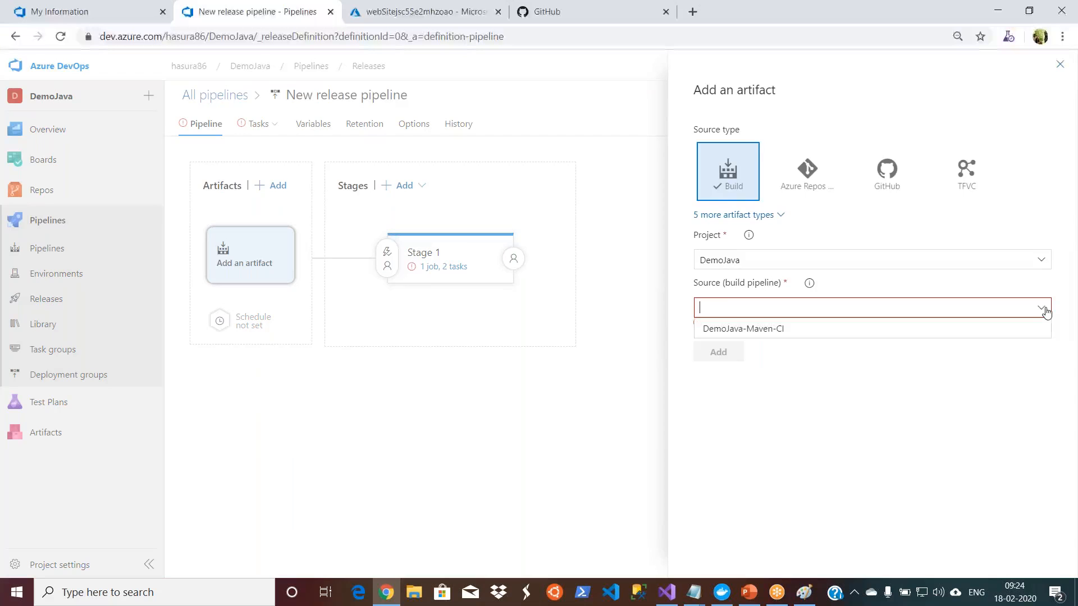
left_click(947, 331)
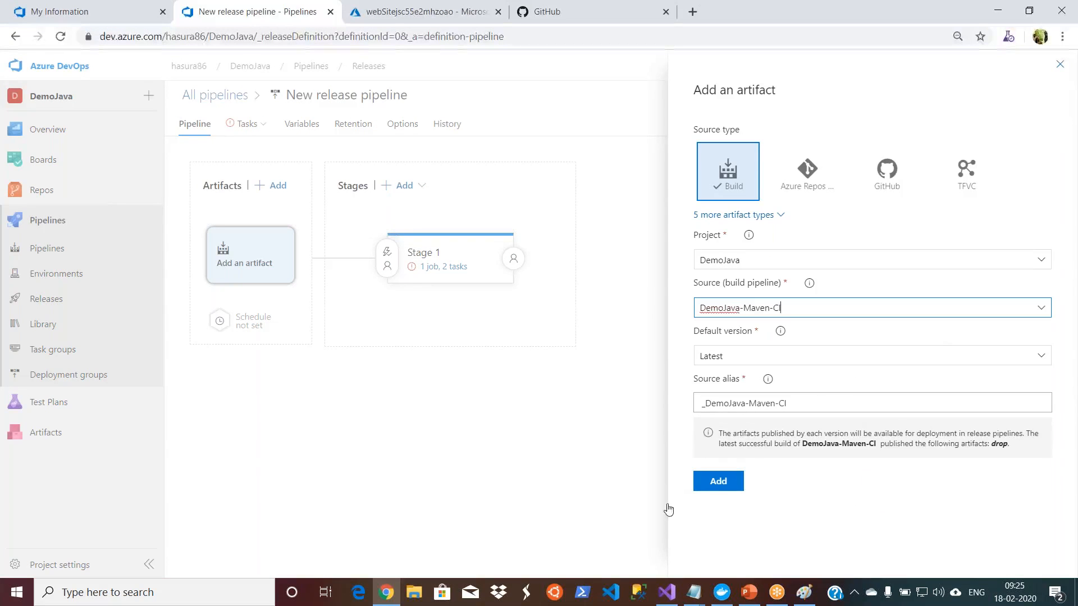
left_click(721, 490)
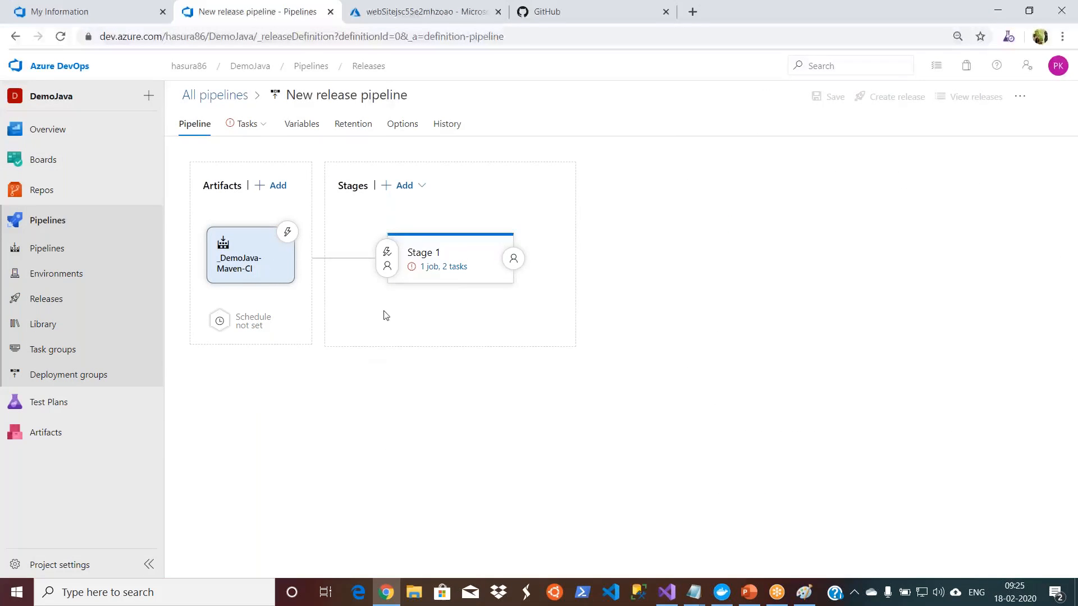
Step: Select the Free Trial Azure subscription in Stage 1's parameters and start authorizing its service connection
left_click(437, 273)
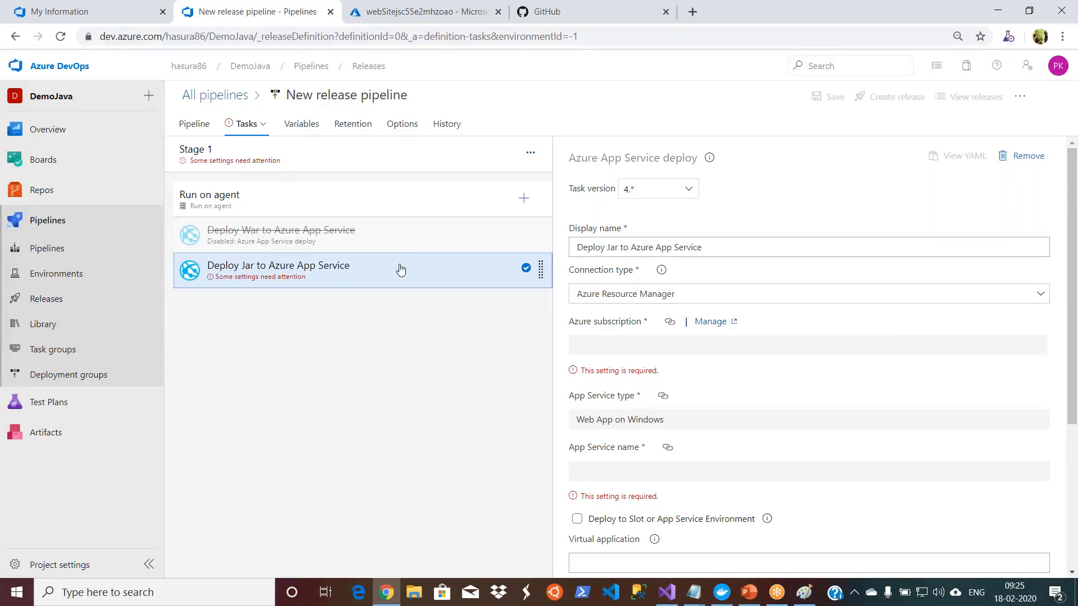
left_click(353, 158)
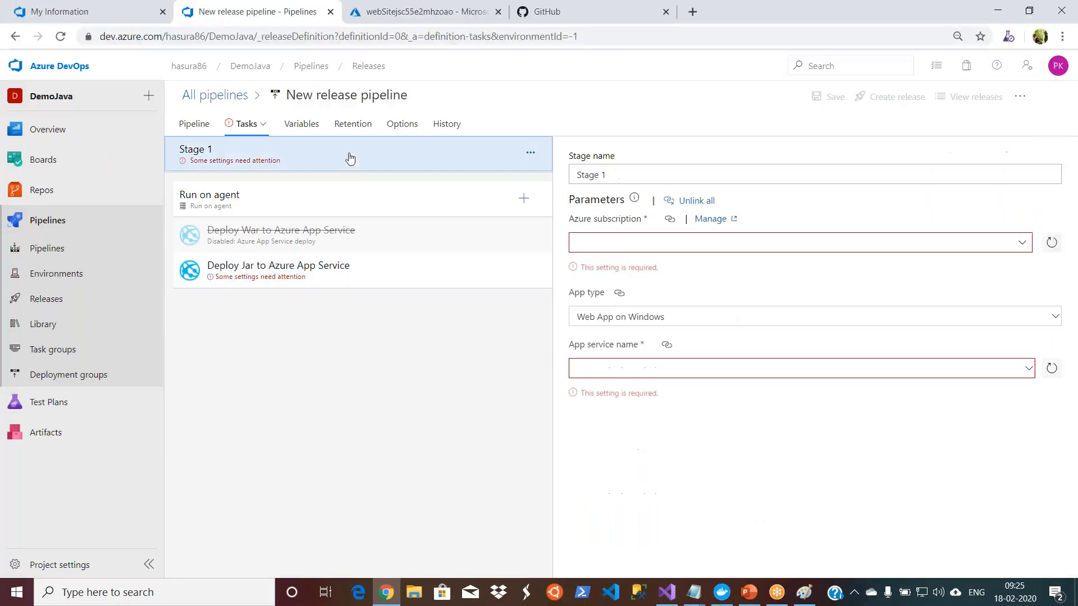
left_click(1022, 244)
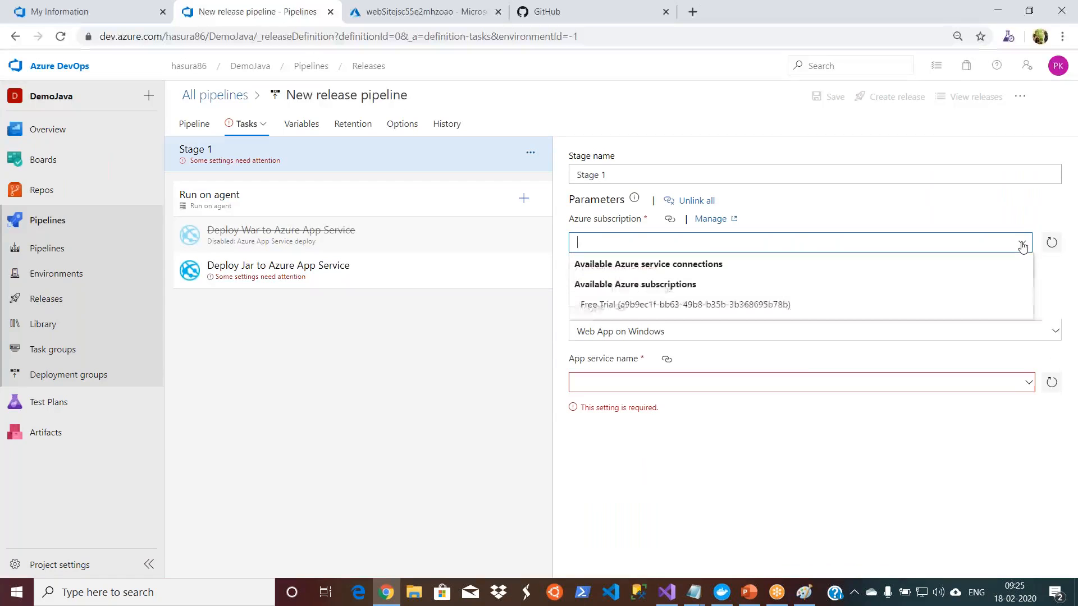
left_click(753, 306)
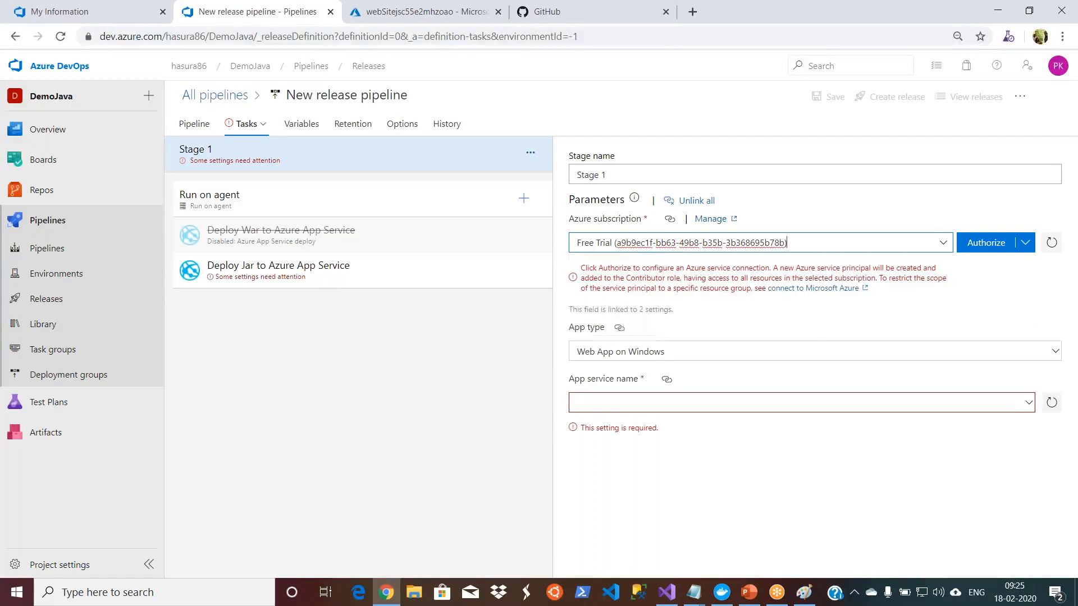
left_click(978, 249)
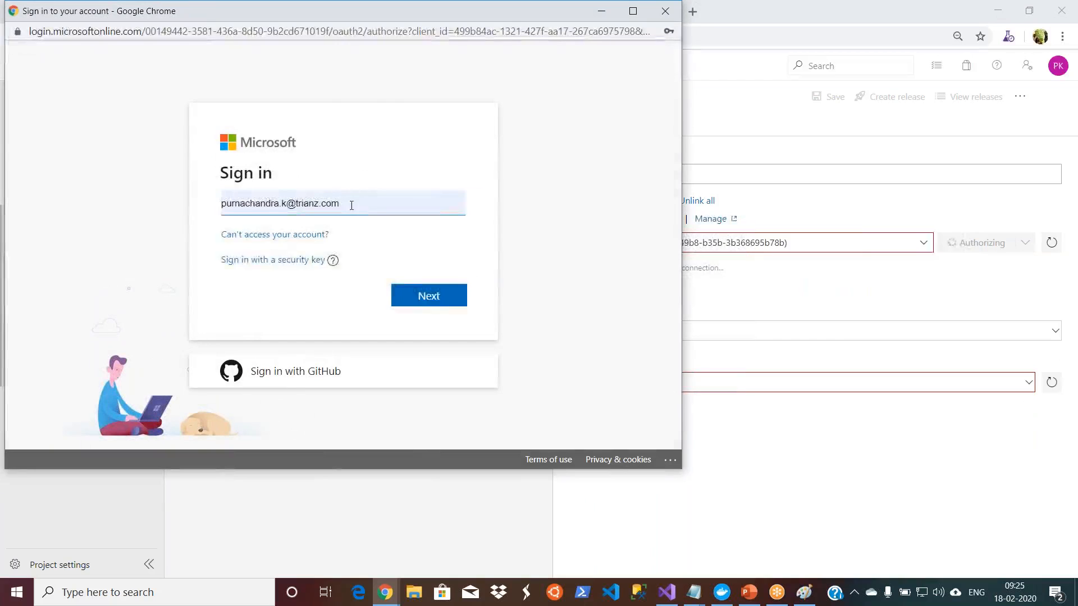
Step: Replace the suggested sign-in address with the Azure account's e-mail and sign in with the account password to authorize the connection
left_click(351, 205)
key("BackSpace")
key("BackSpace")
key("BackSpace")
key("BackSpace")
key("BackSpace")
key("BackSpace")
key("BackSpace")
key("BackSpace")
key("BackSpace")
key("BackSpace")
key("BackSpace")
key("BackSpace")
key("BackSpace")
key("BackSpace")
key("BackSpace")
key("BackSpace")
key("BackSpace")
key("BackSpace")
key("BackSpace")
key("BackSpace")
key("BackSpace")
key("BackSpace")
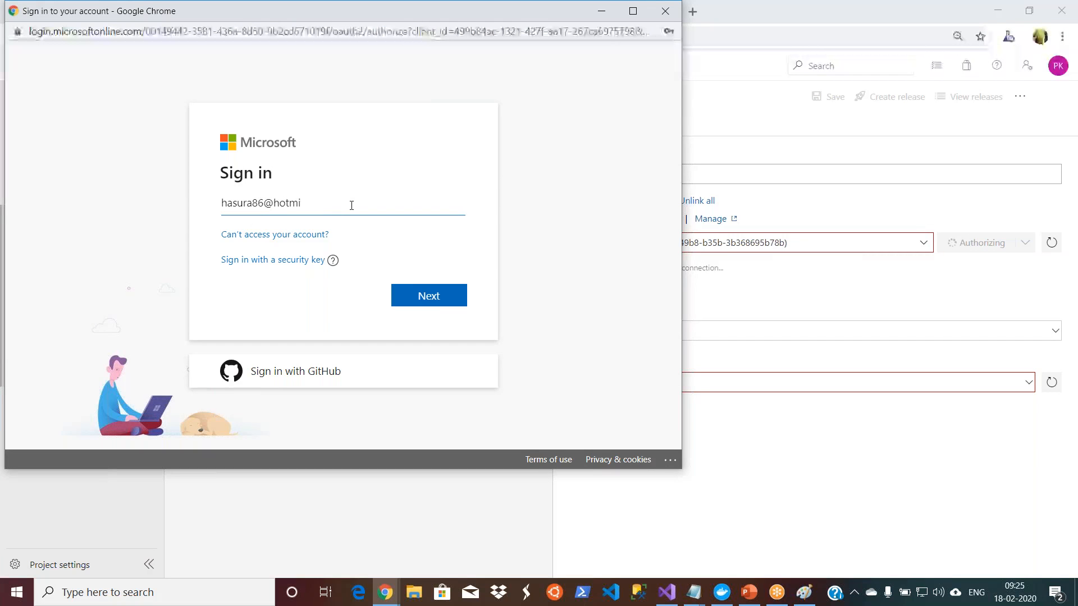
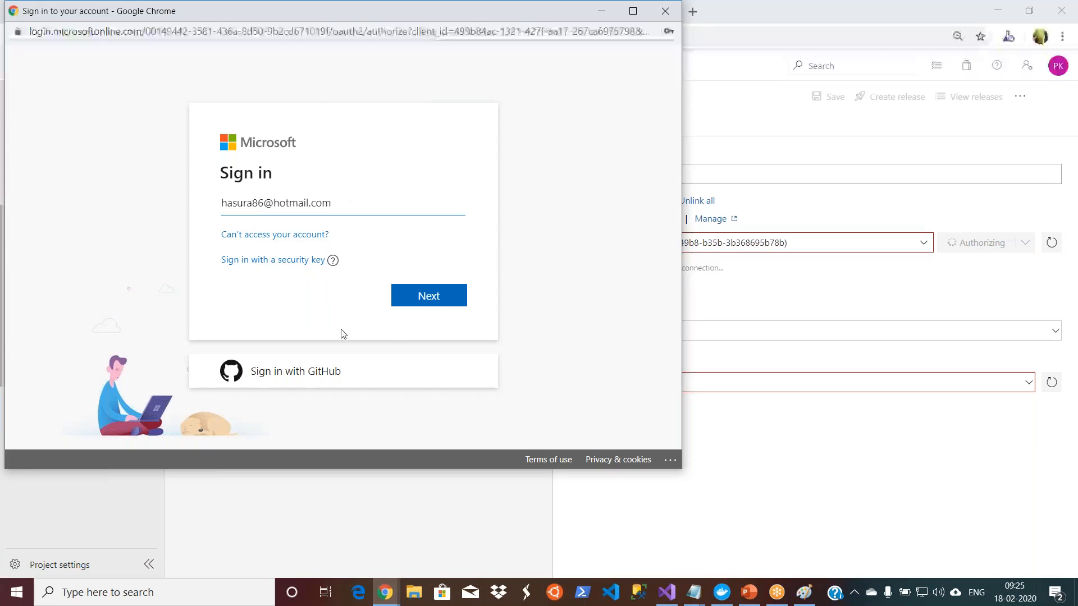
left_click(434, 302)
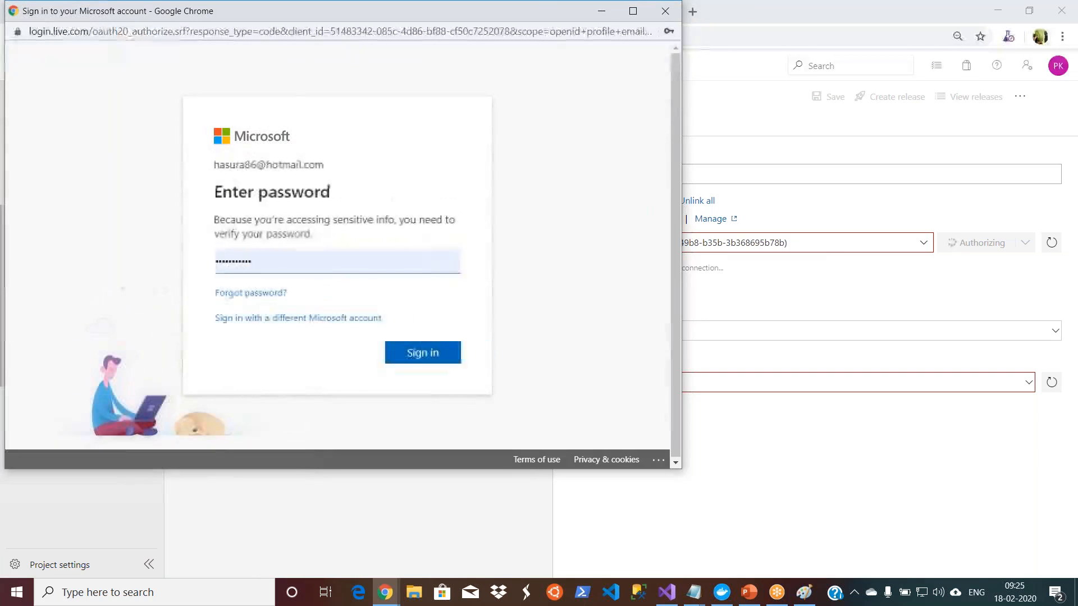
left_click(416, 354)
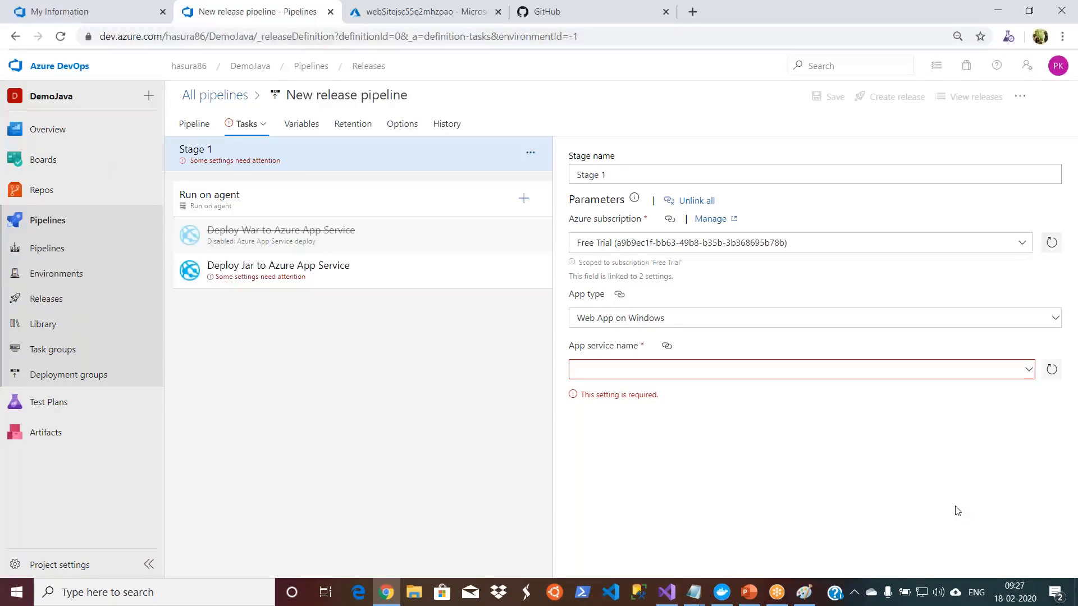
Step: Set Stage 1's app service name to webSitejsc55e2mhzoao and save the new release pipeline
left_click(1030, 373)
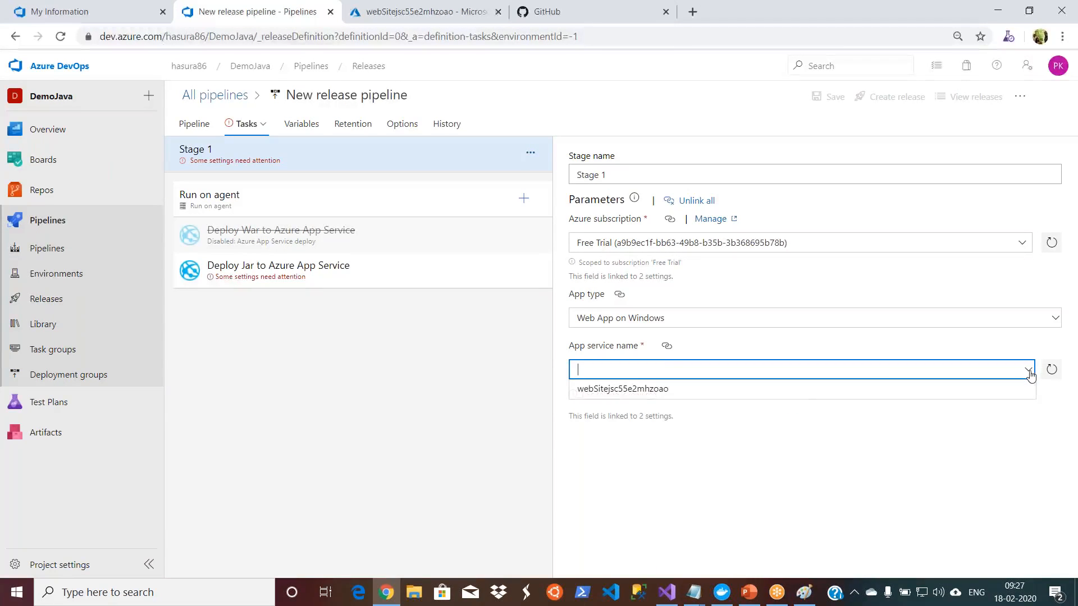
left_click(803, 396)
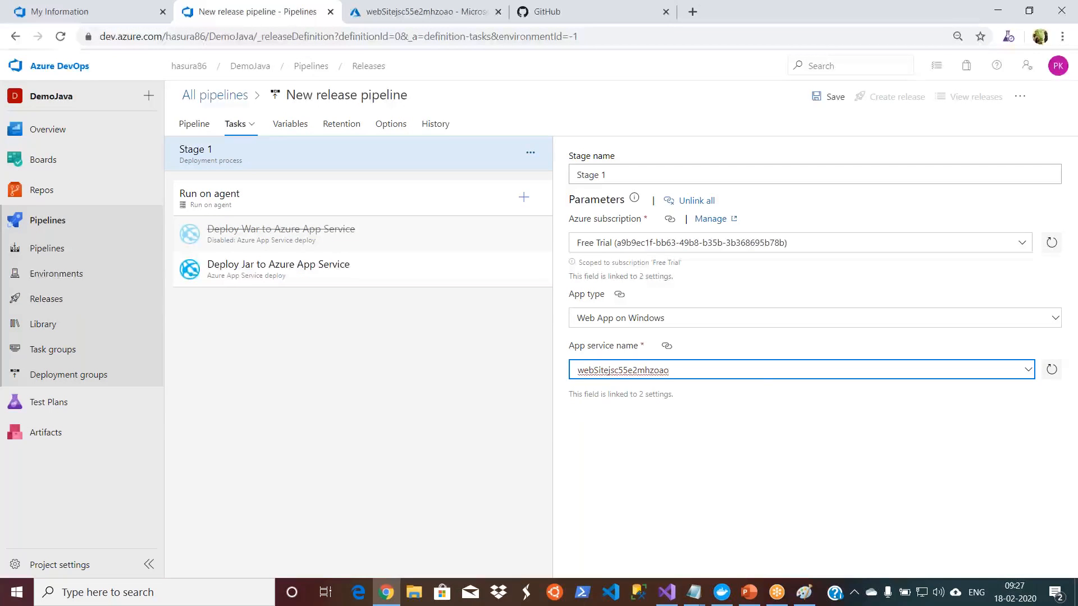
left_click(823, 99)
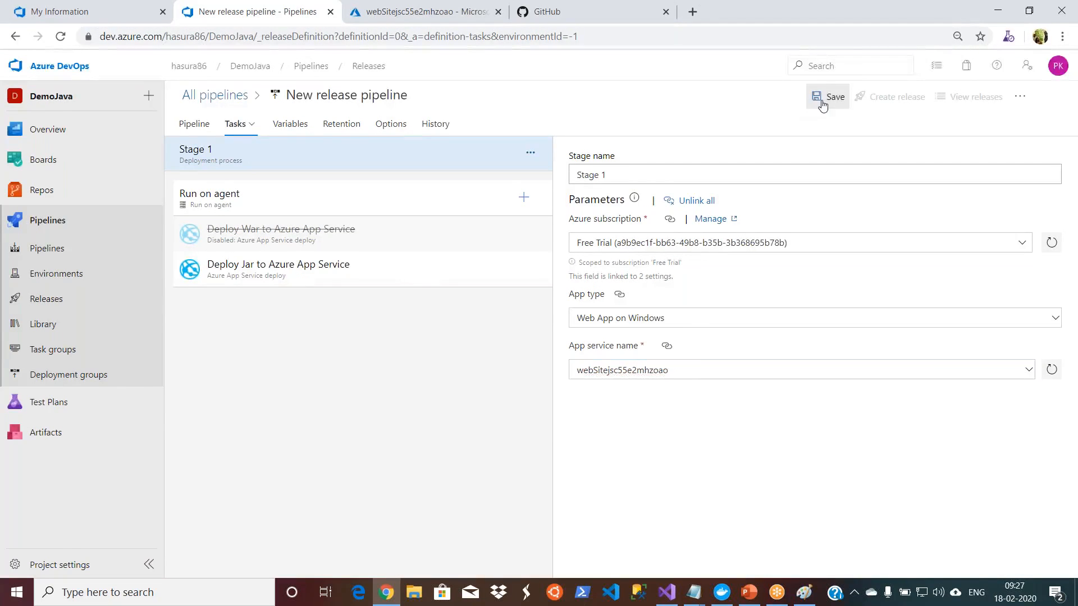
left_click(590, 392)
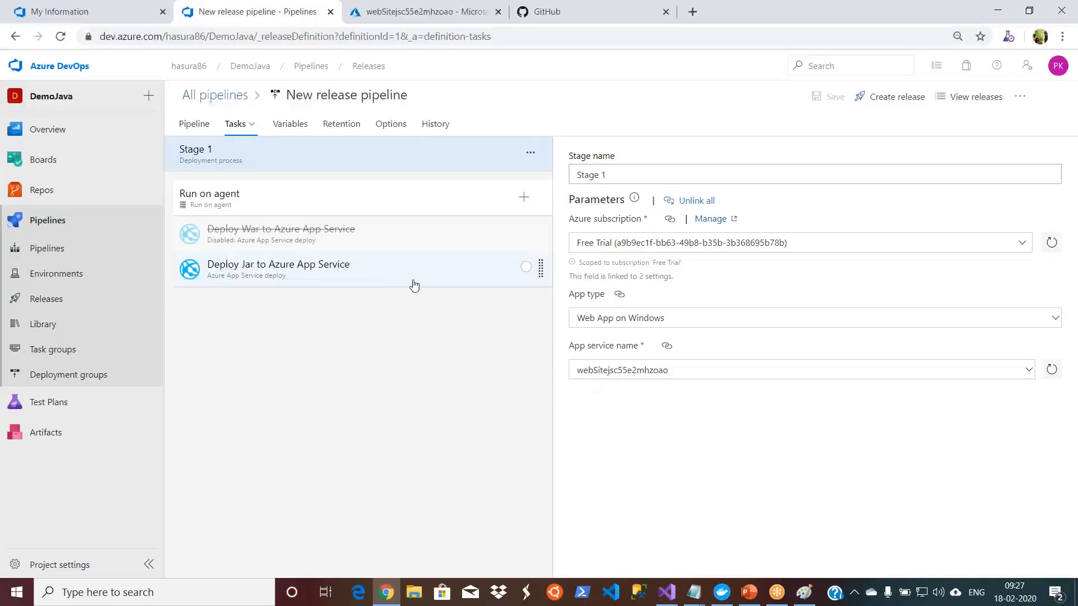
Step: Review the settings of the Deploy Jar to Azure App Service task, including its subscription, app service and package path
left_click(398, 271)
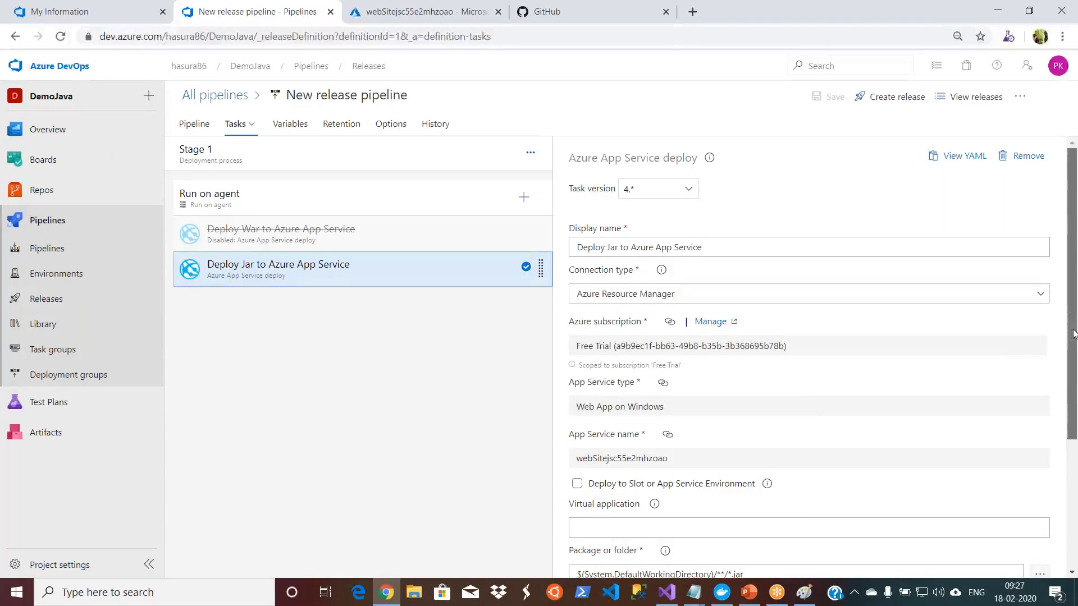
scroll(1073, 319, "down", 3)
scroll(1072, 319, "up", 3)
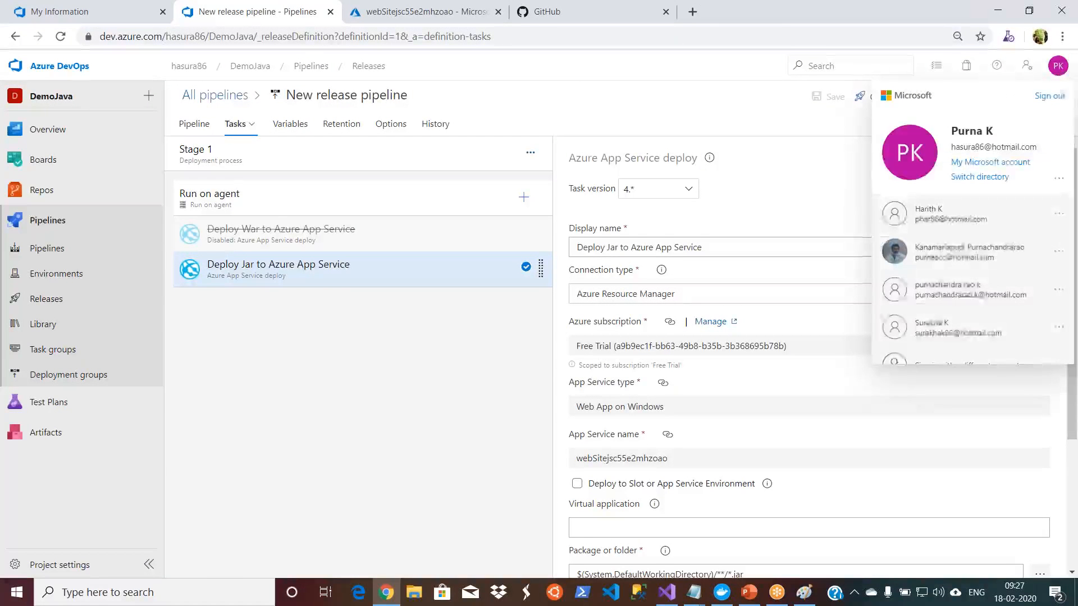
Step: Switch to the Azure portal, return to its home page and open the Kubernetes service among the recent resources
left_click(364, 13)
left_click(211, 108)
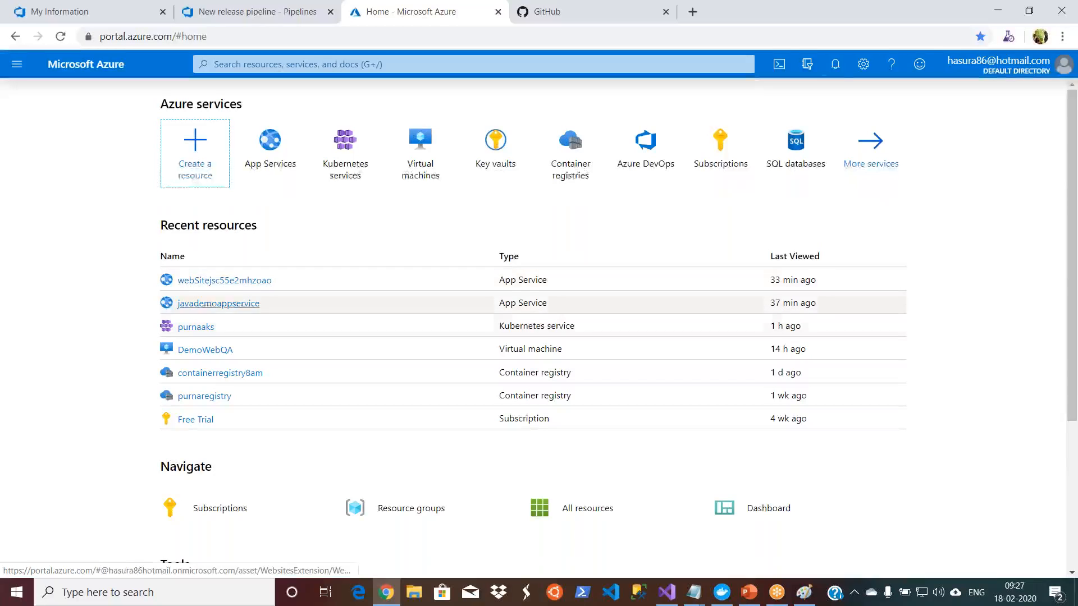
left_click(206, 328)
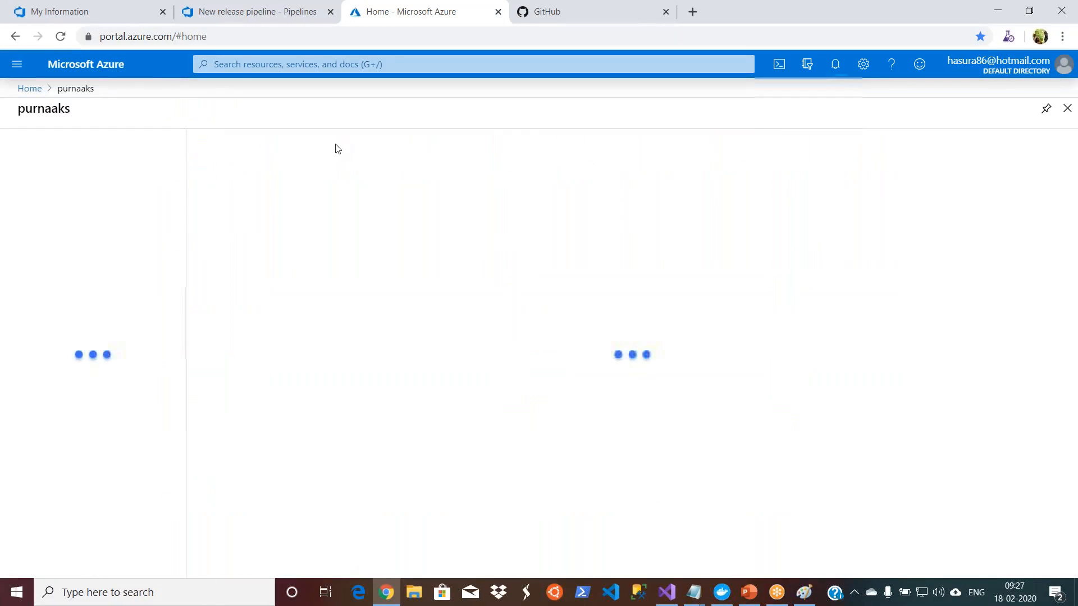